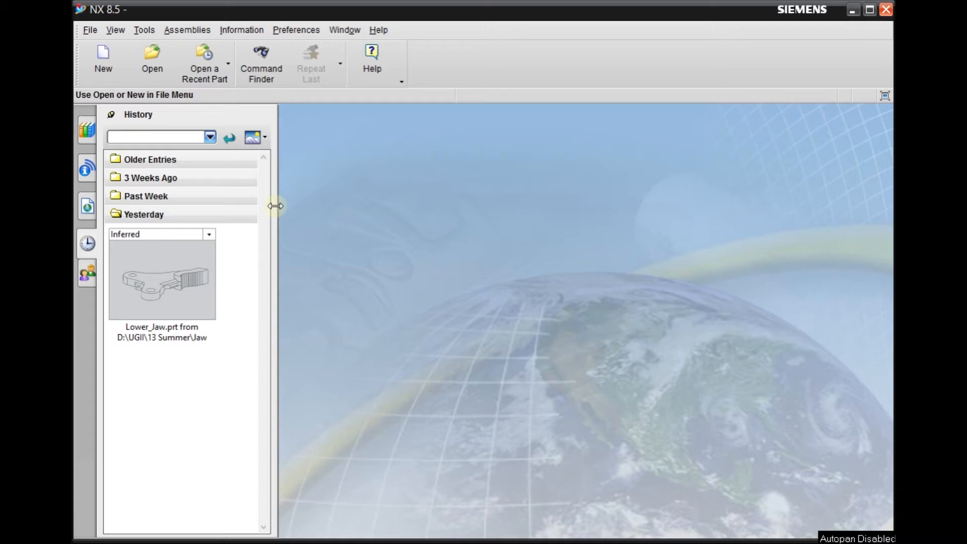
# Step: Start a new part from the Model template in inches and browse its folder to D:\UGII\13 Summer
pyautogui.moveTo(319, 9)
pyautogui.mouseDown()
pyautogui.moveTo(307, 30)
pyautogui.moveTo(324, 22)
pyautogui.mouseUp()
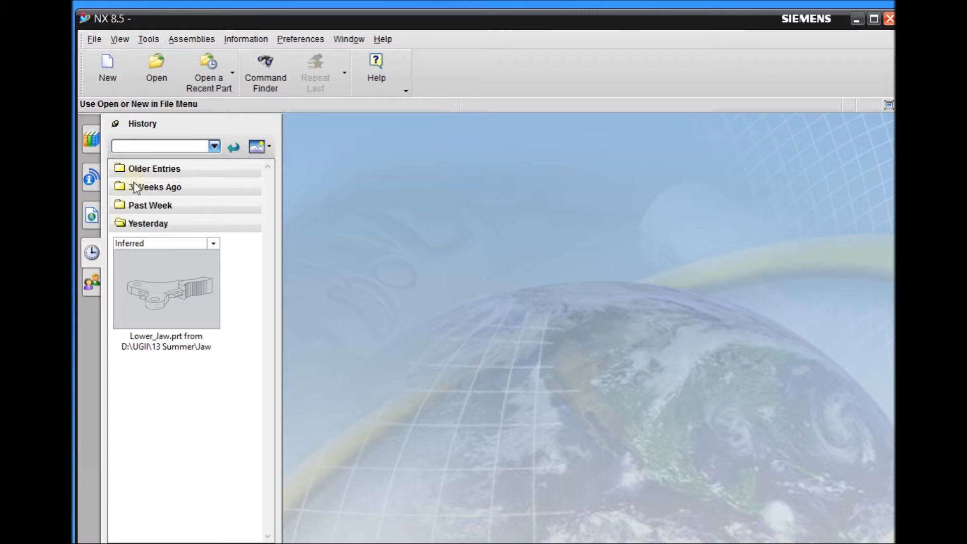
pyautogui.click(102, 80)
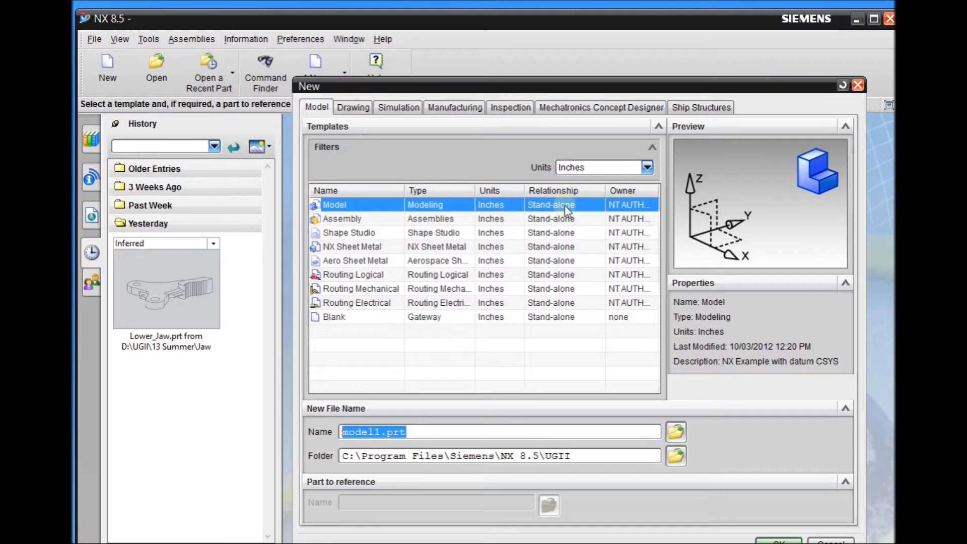
pyautogui.moveTo(541, 89); pyautogui.dragTo(498, 69)
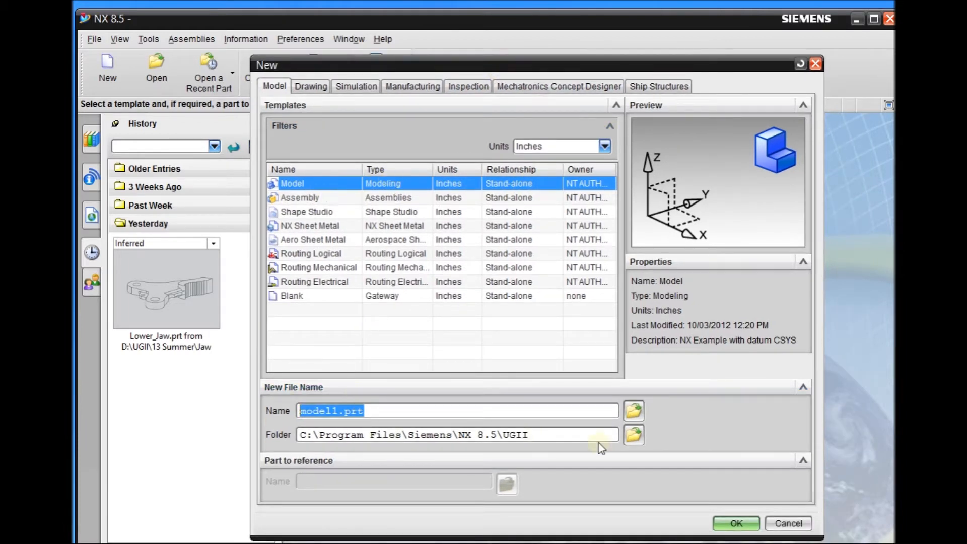
pyautogui.click(634, 436)
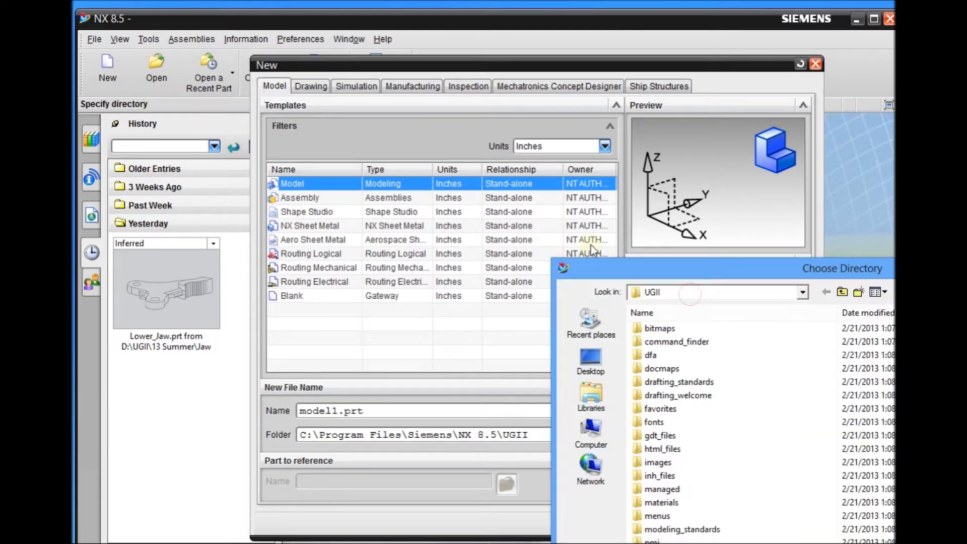
pyautogui.click(659, 172)
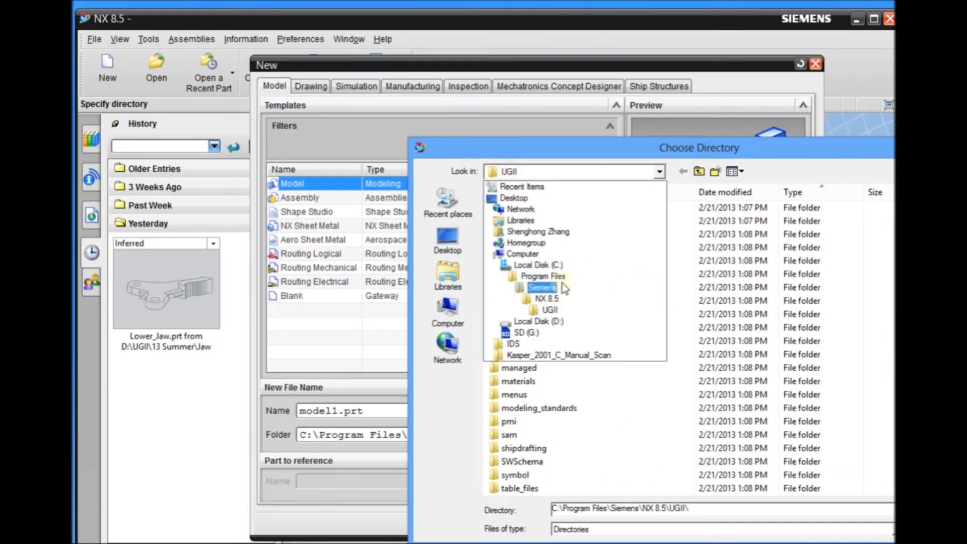
pyautogui.click(539, 321)
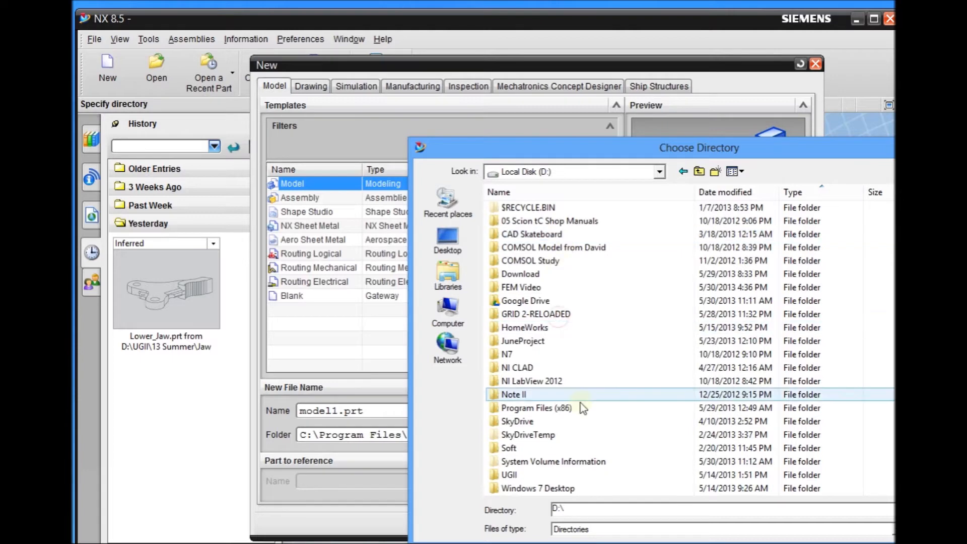
pyautogui.doubleClick(541, 473)
pyautogui.click(530, 222)
pyautogui.doubleClick(530, 222)
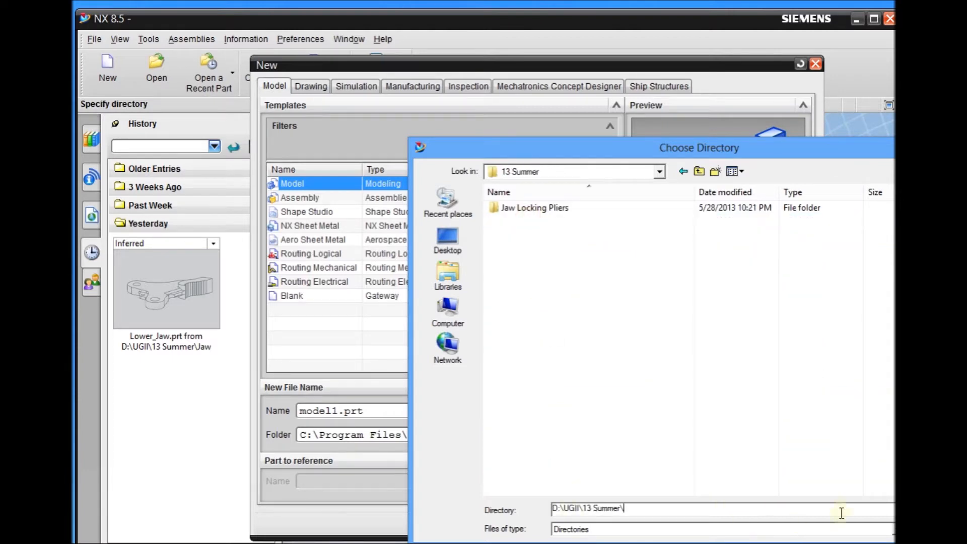
# Step: Create a folder named example inside 13 Summer and accept D:\UGII\13 Summer\ as the part's location
pyautogui.click(716, 171)
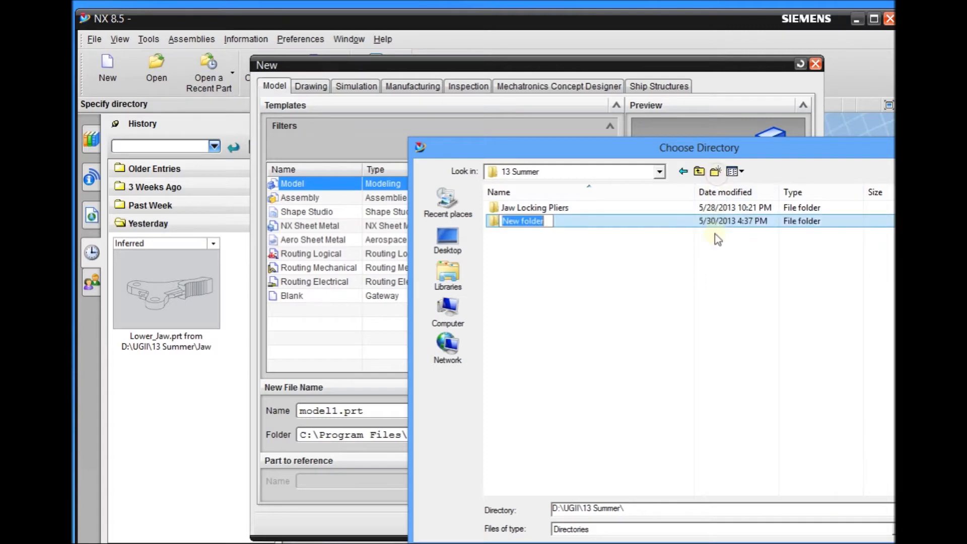
pyautogui.write('example')
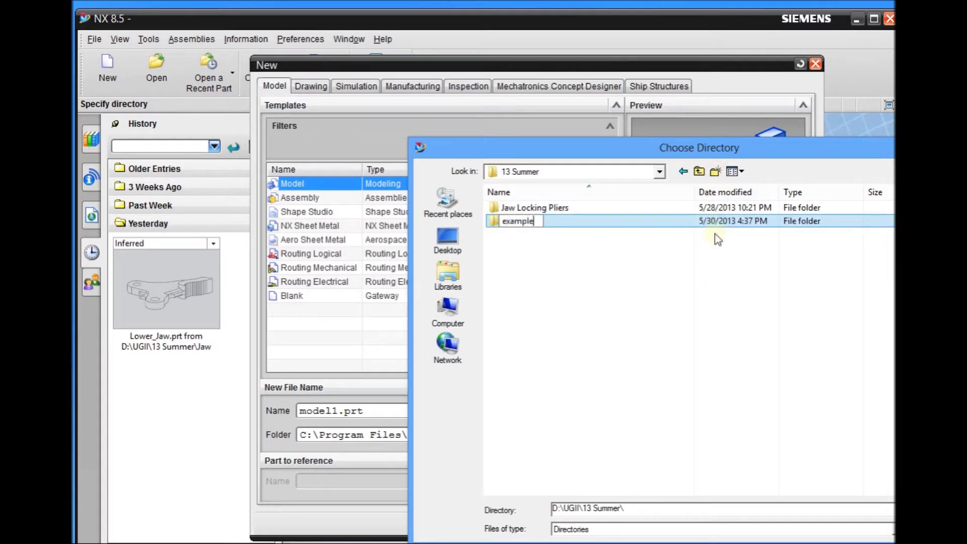
pyautogui.press('Return')
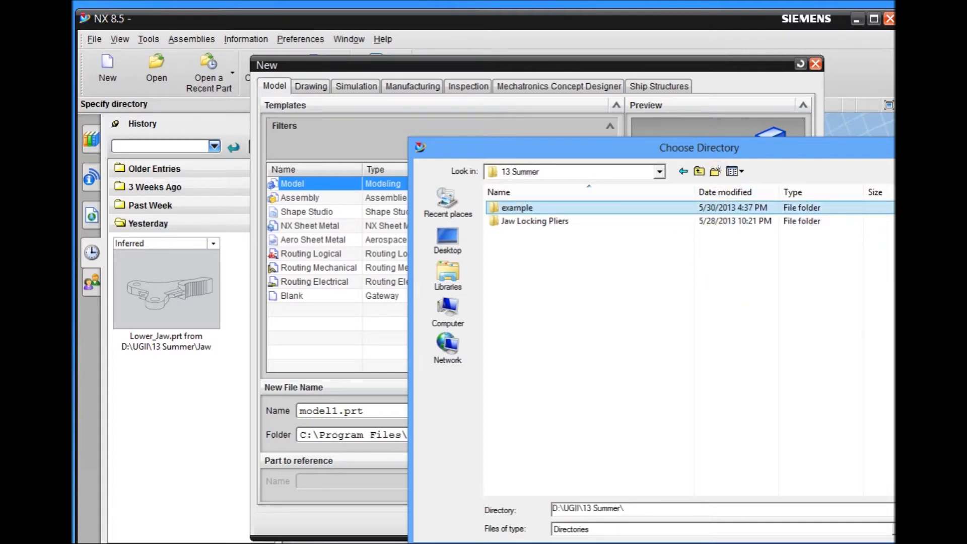
pyautogui.click(947, 509)
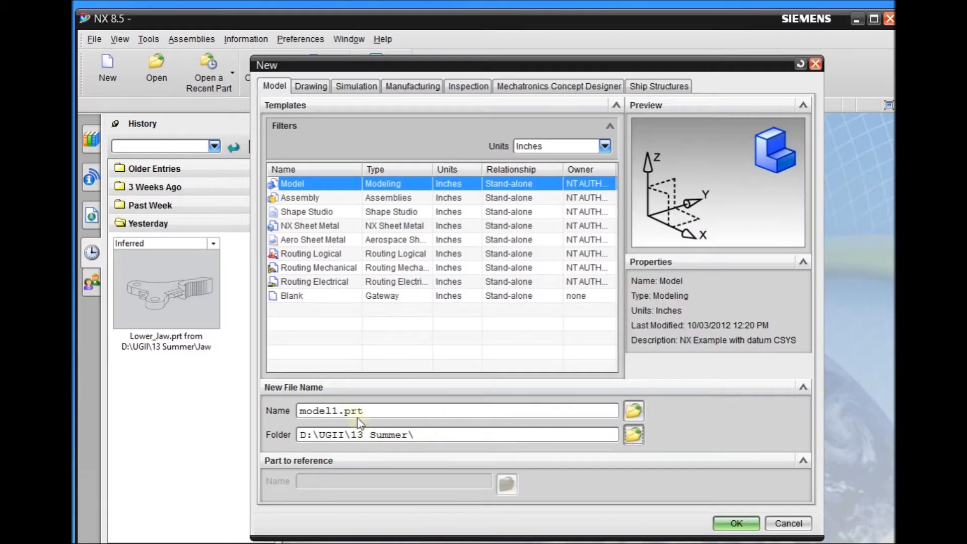
# Step: Name the new part file model1.prt and create it
pyautogui.doubleClick(382, 411)
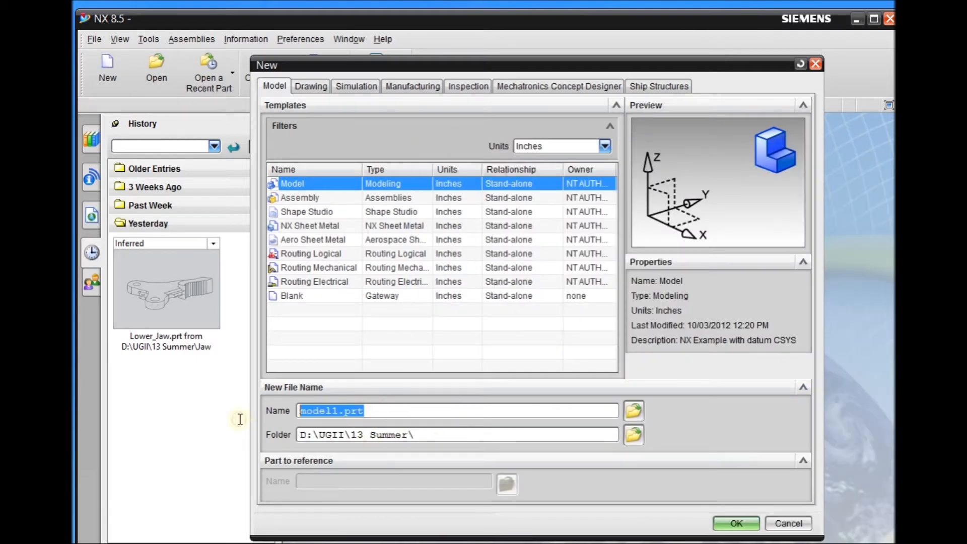
pyautogui.write('trilge')
pyautogui.press('BackSpace')
pyautogui.press('BackSpace')
pyautogui.press('BackSpace')
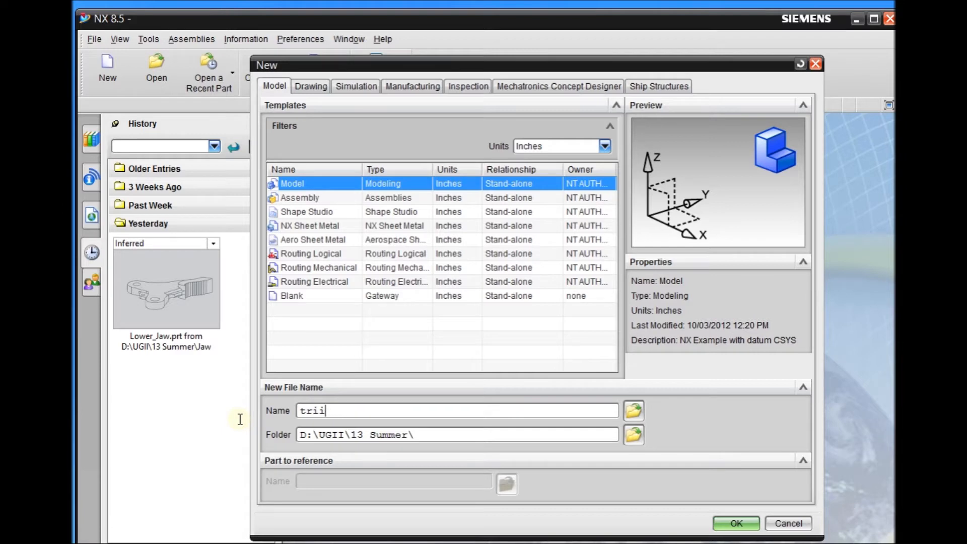
pyautogui.press('BackSpace')
pyautogui.press('BackSpace')
pyautogui.press('BackSpace')
pyautogui.write('model1.prt')
pyautogui.click(737, 524)
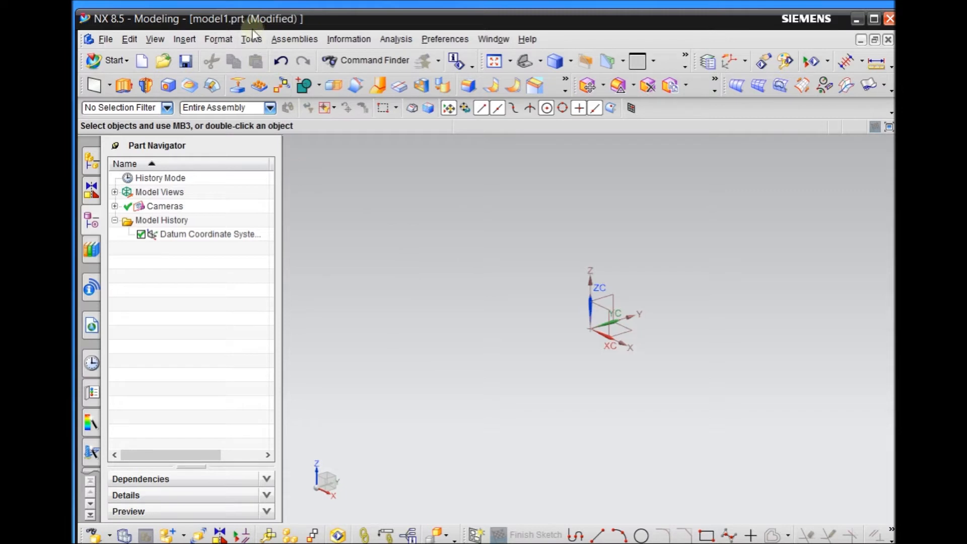
# Step: Start an IGES import into the work part and choose trigger.igs from the igs folder as the source file
pyautogui.click(107, 40)
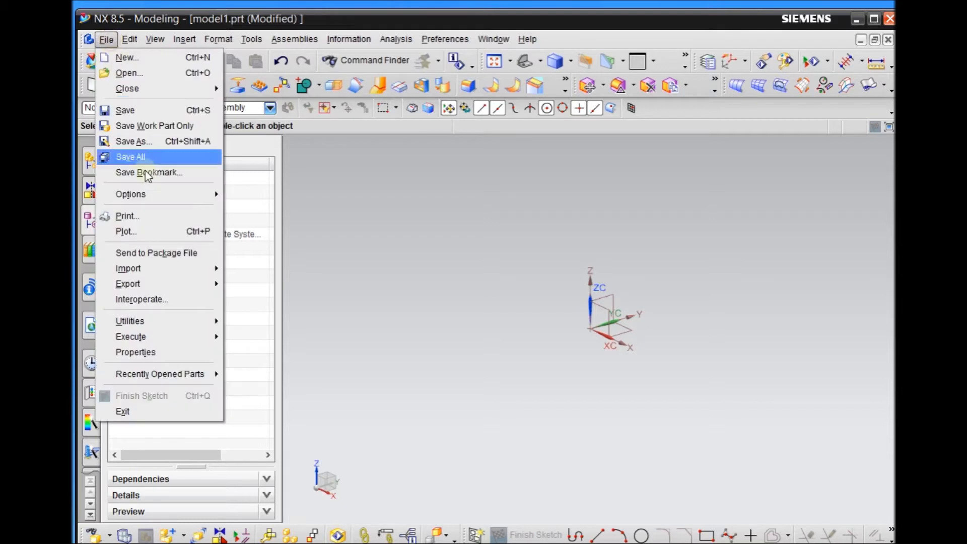
pyautogui.moveTo(174, 272)
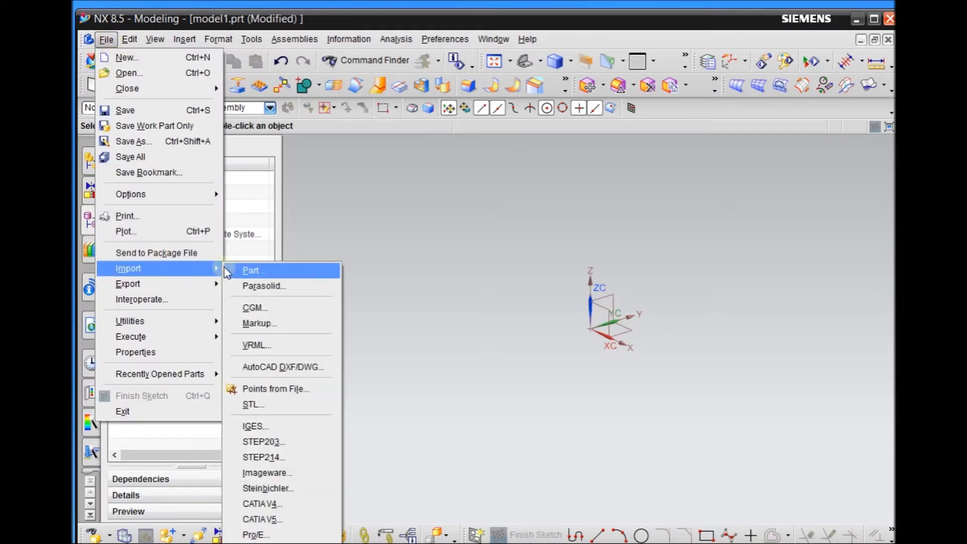
pyautogui.click(257, 428)
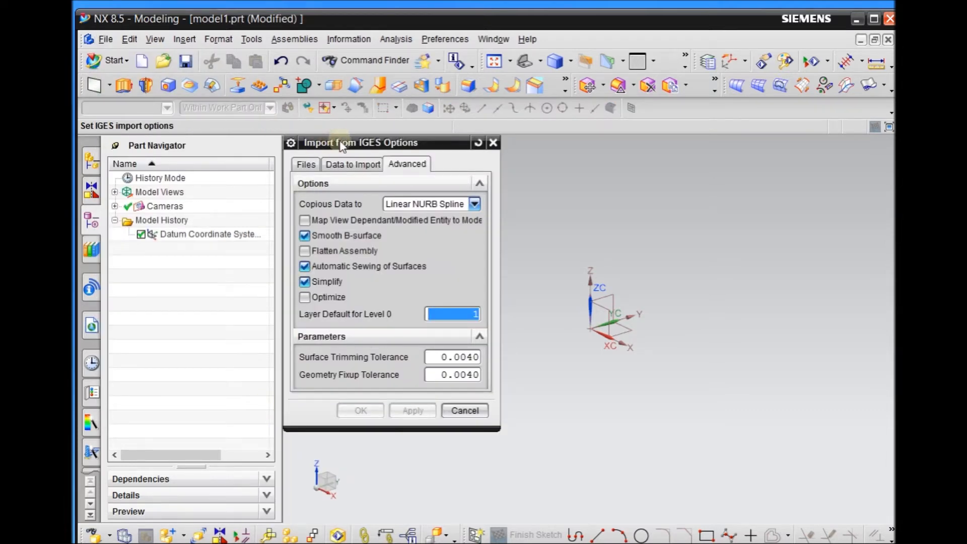
pyautogui.click(305, 164)
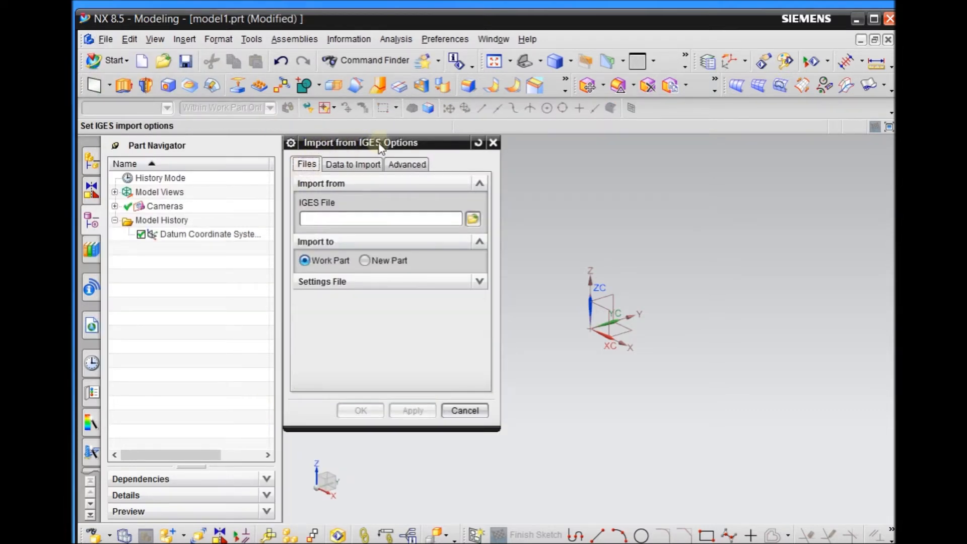
pyautogui.click(308, 216)
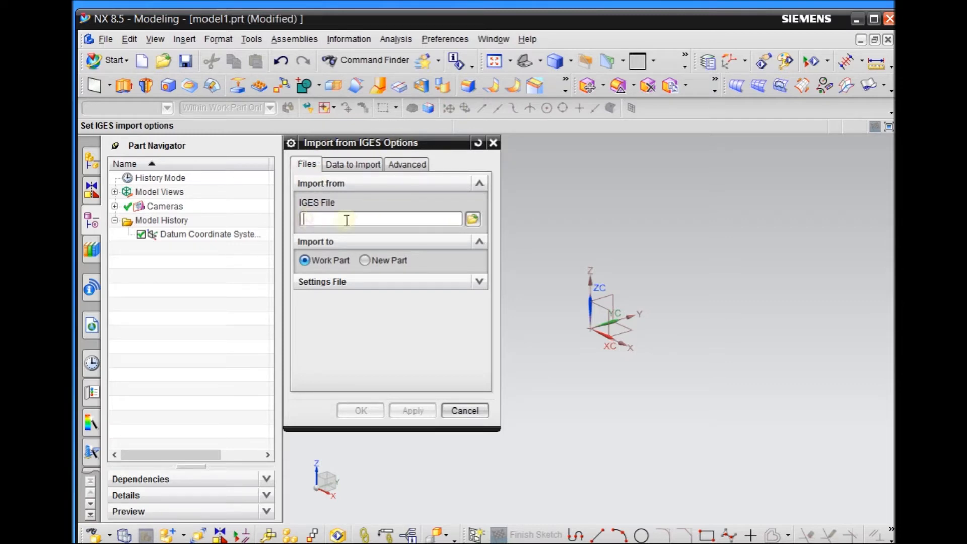
pyautogui.click(475, 220)
pyautogui.moveTo(435, 157); pyautogui.dragTo(468, 138)
pyautogui.click(476, 150)
pyautogui.click(475, 150)
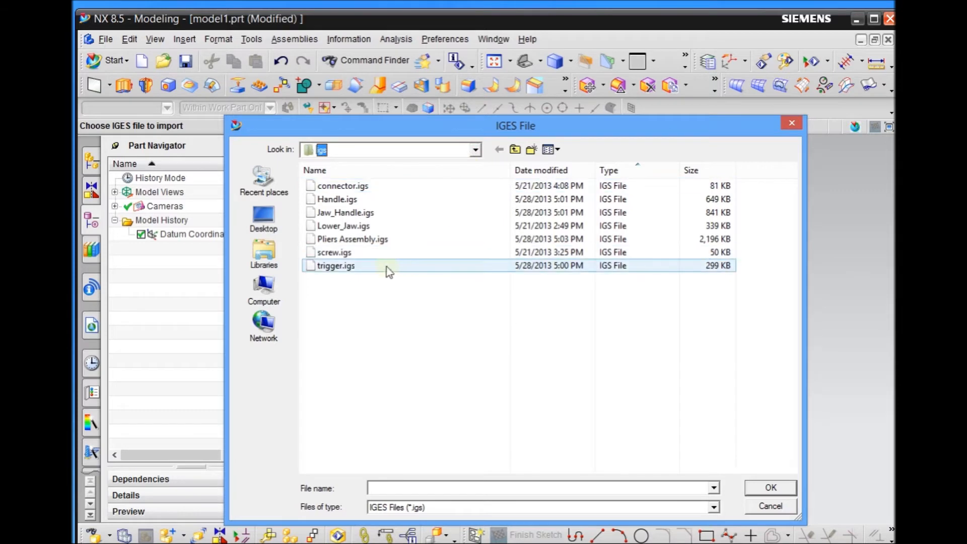
pyautogui.click(350, 266)
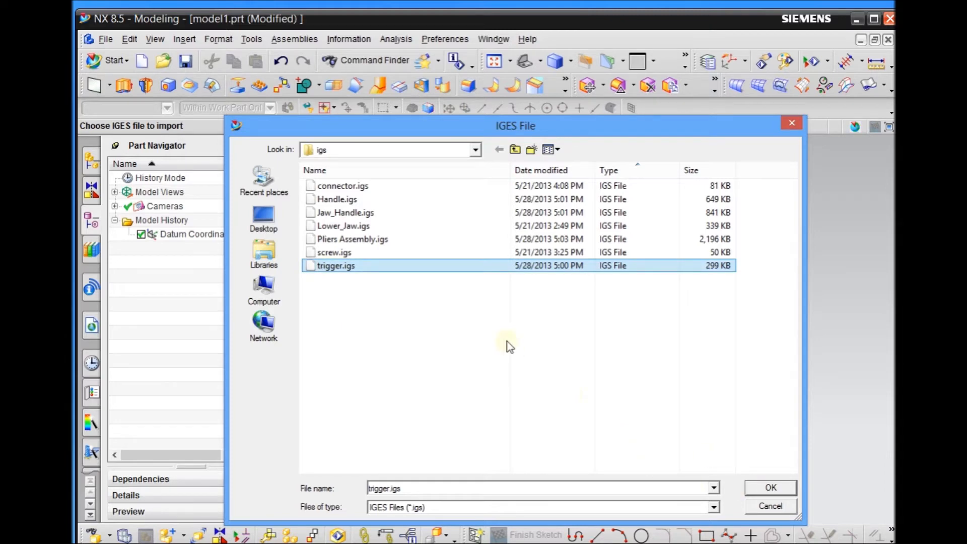
pyautogui.click(766, 487)
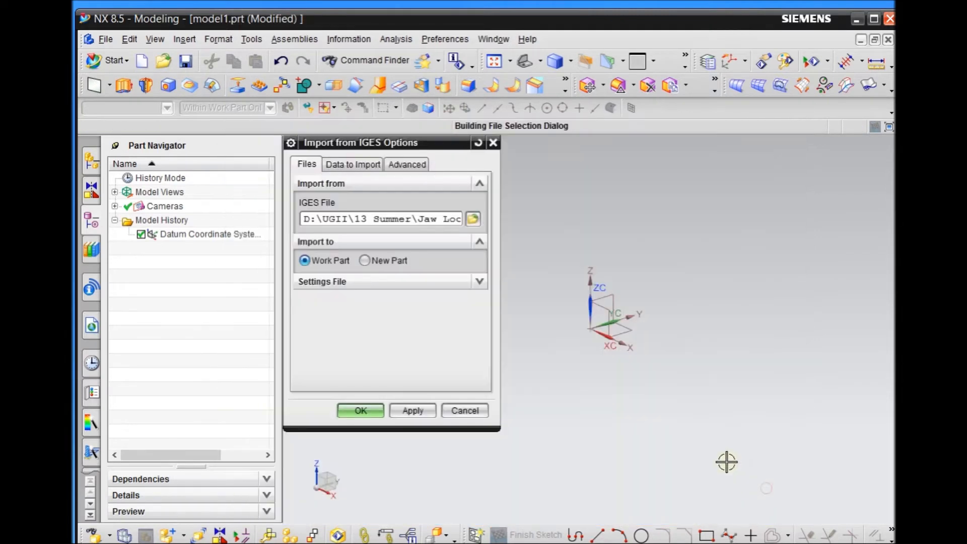
# Step: Keep Automatic Sewing of Surfaces enabled in the advanced IGES import options
pyautogui.click(421, 168)
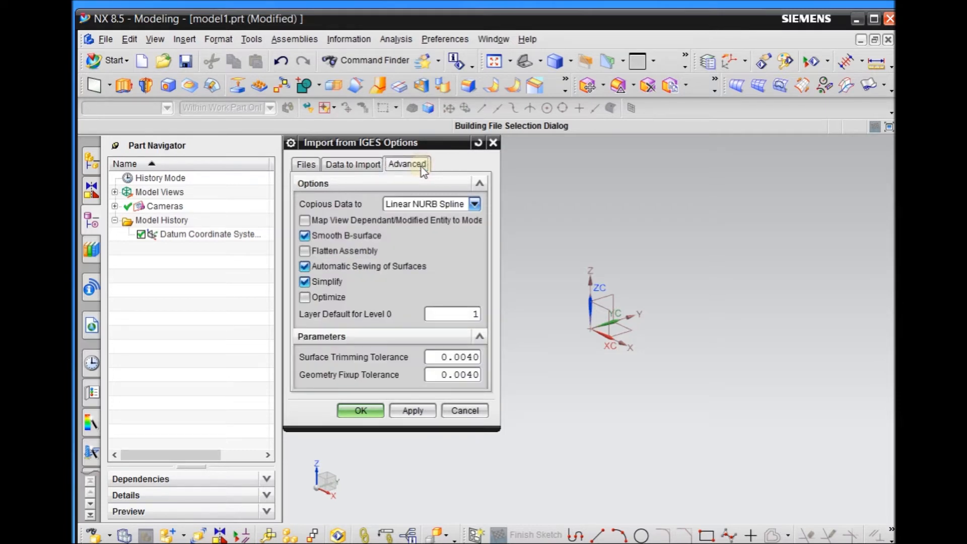
pyautogui.click(305, 268)
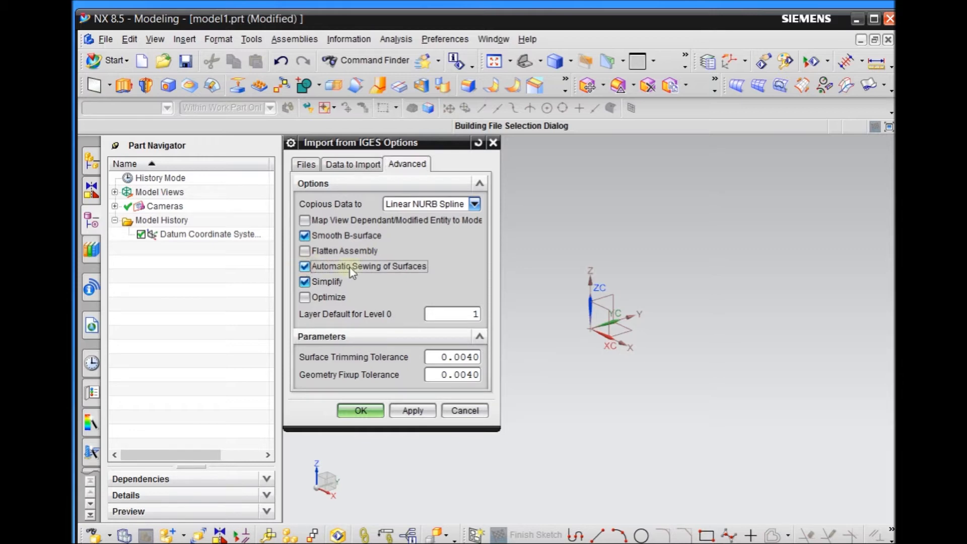
pyautogui.click(310, 267)
pyautogui.click(307, 266)
# Step: Check the surface trimming and geometry fixup tolerances, keep both at 0.0040, and run the IGES import
pyautogui.moveTo(434, 356); pyautogui.dragTo(486, 378)
pyautogui.click(443, 375)
pyautogui.doubleClick(460, 357)
pyautogui.click(459, 376)
pyautogui.moveTo(441, 357); pyautogui.dragTo(477, 377)
pyautogui.click(474, 358)
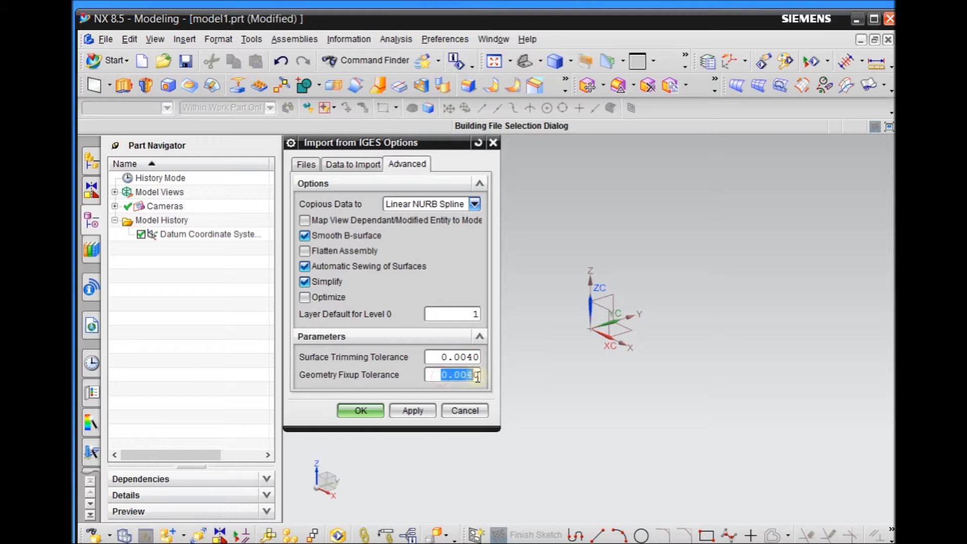
pyautogui.click(454, 357)
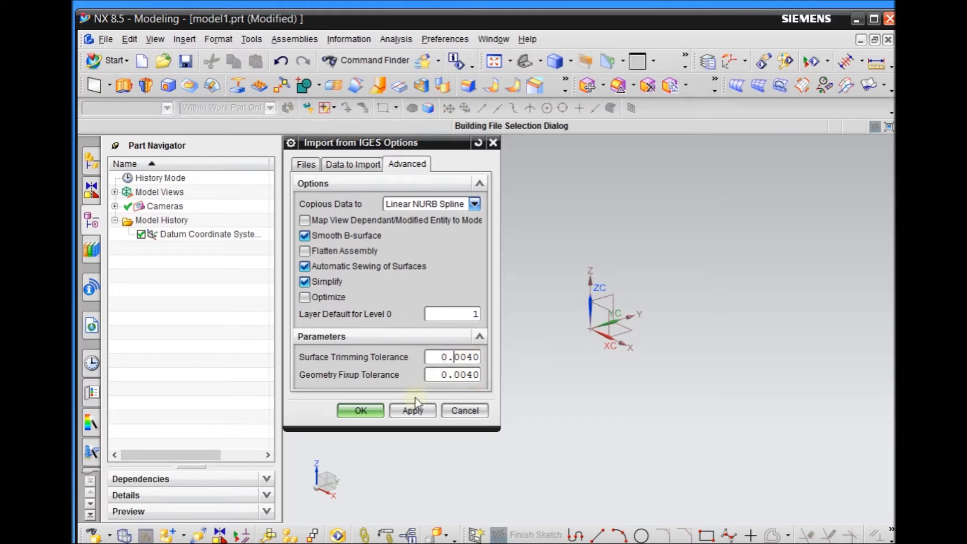
pyautogui.click(361, 411)
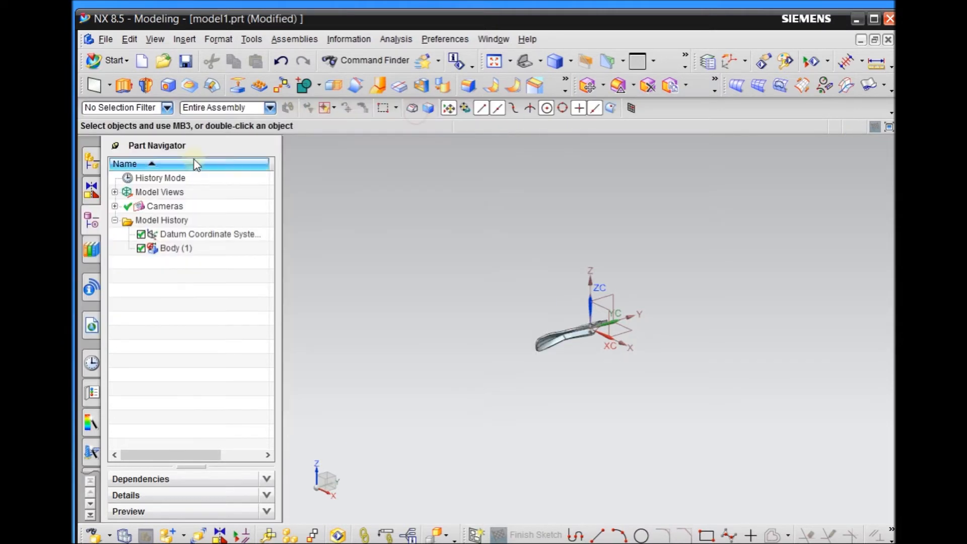
# Step: Examine the imported trigger body up close from another angle and highlight it through its model history entry
pyautogui.scroll(2, 548, 336)
pyautogui.scroll(4, 695, 320)
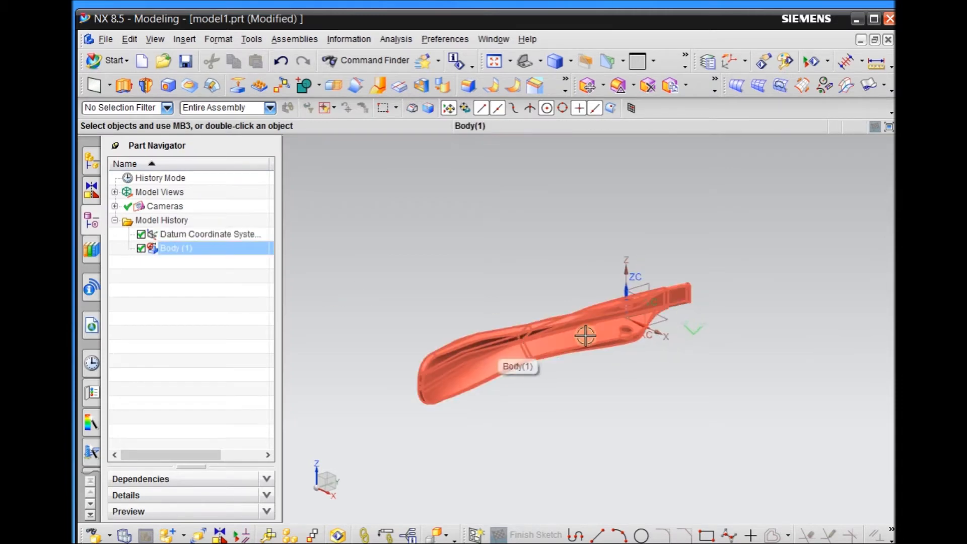
pyautogui.moveTo(682, 423); pyautogui.dragTo(697, 427, button='middle')
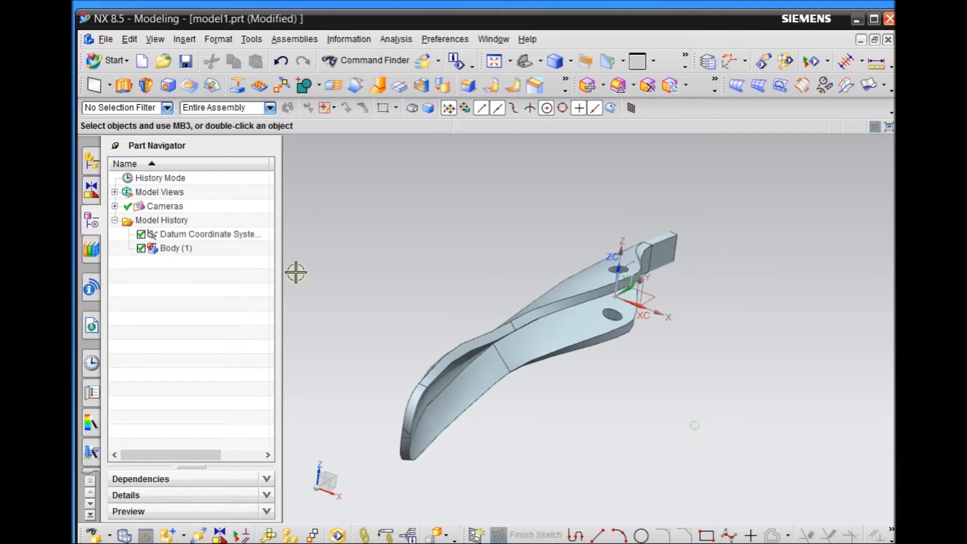
pyautogui.click(178, 247)
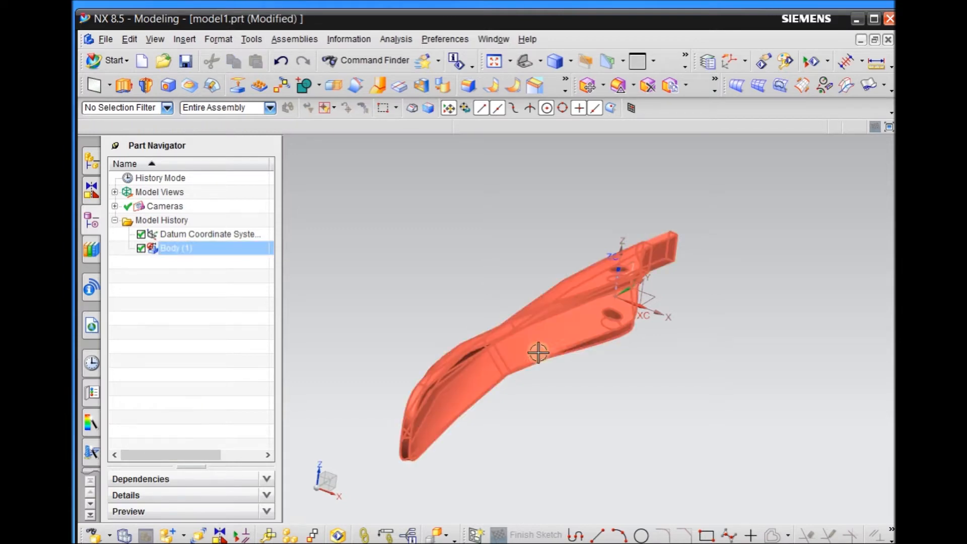
pyautogui.press('Escape')
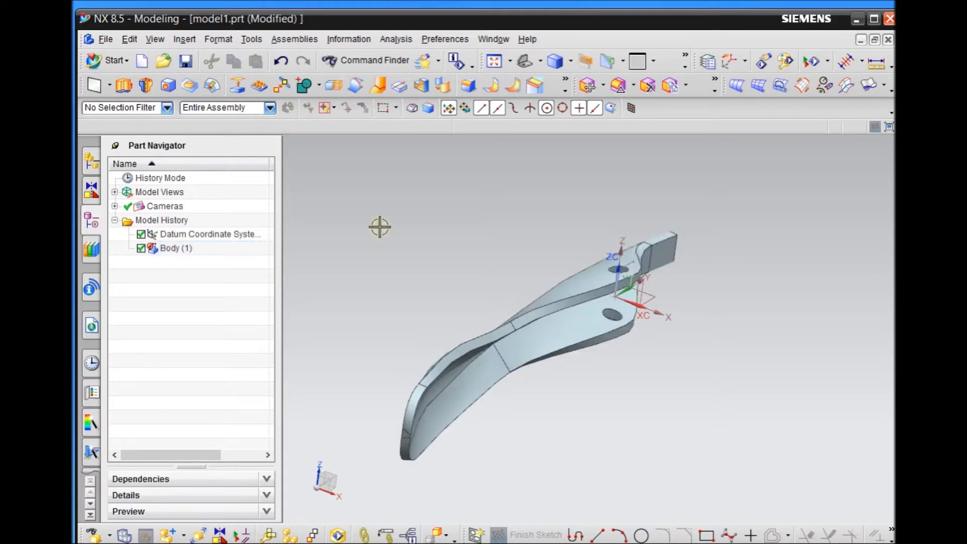
# Step: Check the imported body's type by selecting it with the Solid Body filter, and restore No Selection Filter
pyautogui.click(169, 109)
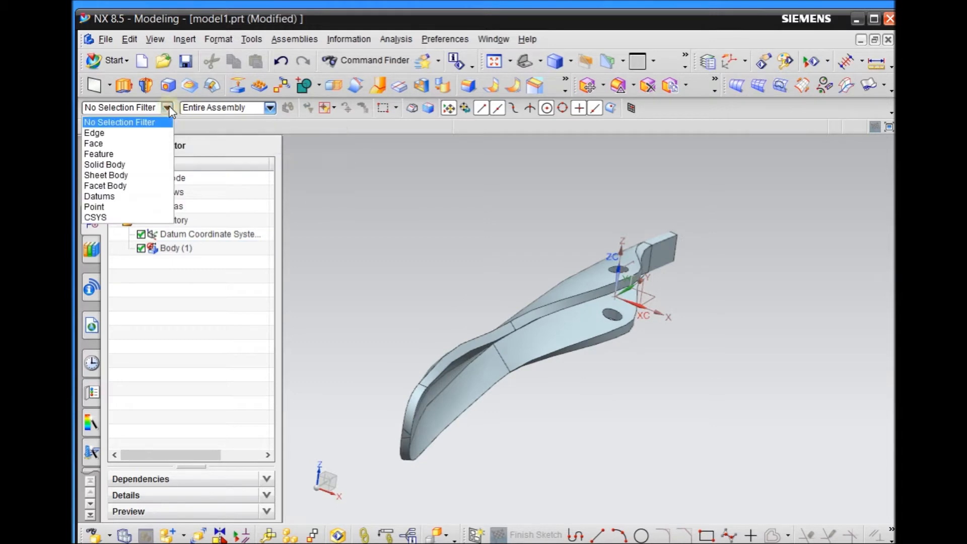
pyautogui.click(124, 166)
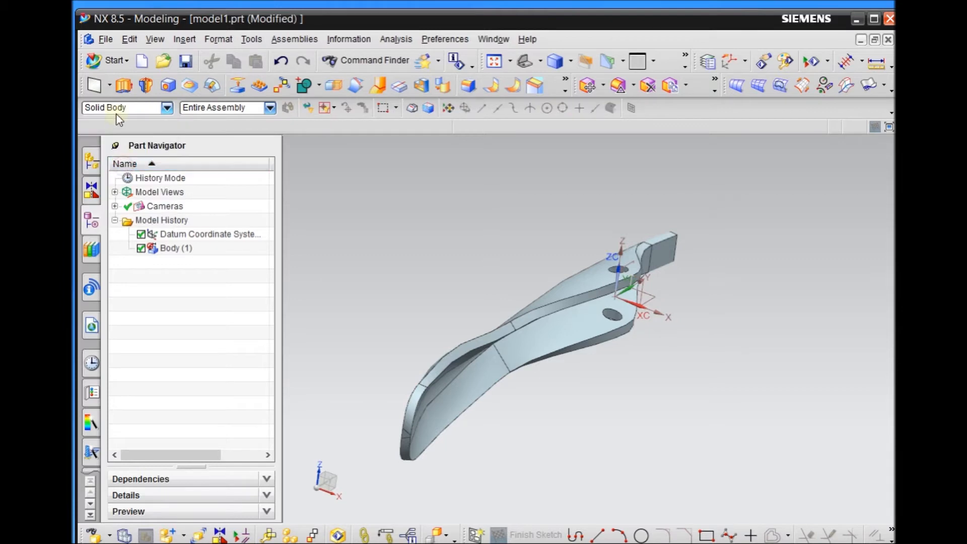
pyautogui.click(569, 319)
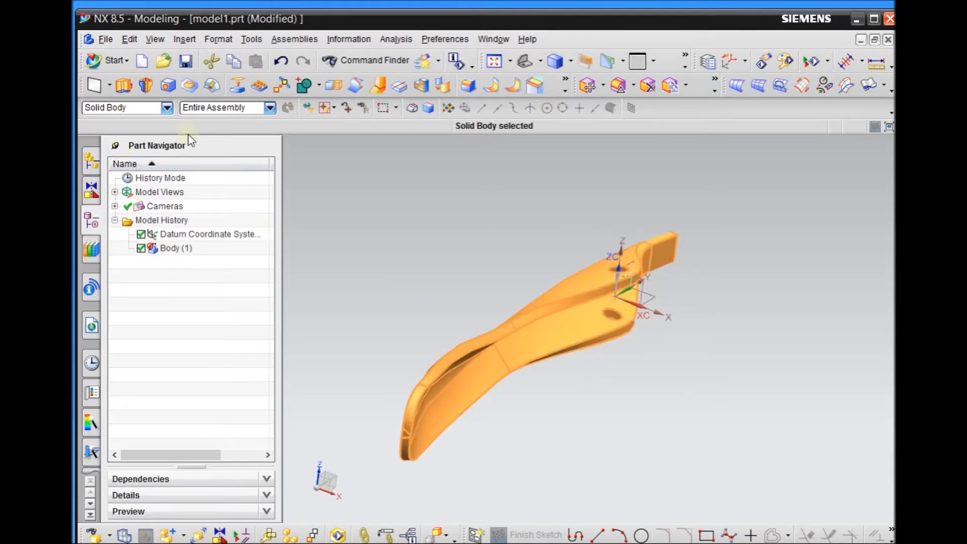
pyautogui.click(167, 107)
pyautogui.click(121, 121)
pyautogui.click(468, 212)
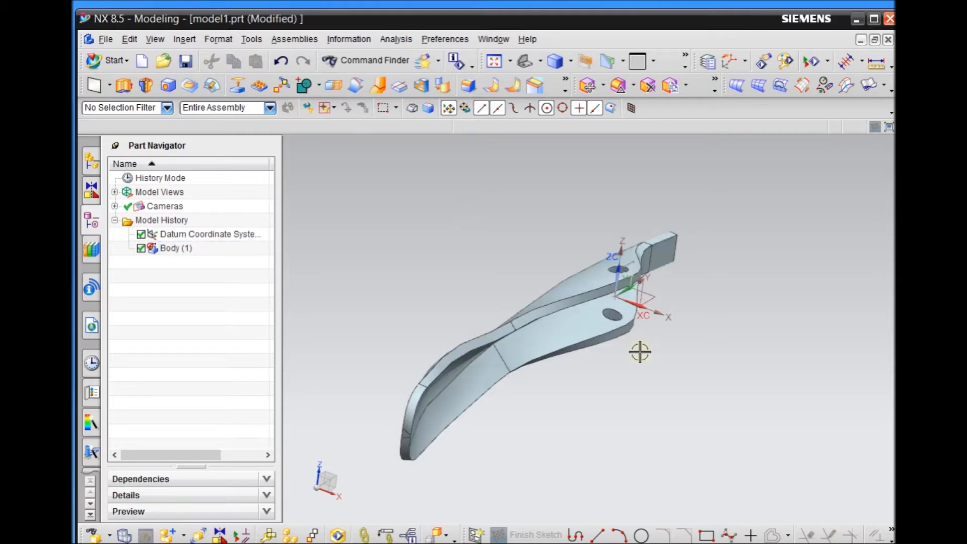
# Step: Examine the imported trigger body from several angles and distances, including its holes, curved blade and end tab
pyautogui.moveTo(820, 370)
pyautogui.mouseDown(button='middle')
pyautogui.moveTo(826, 363)
pyautogui.moveTo(818, 384)
pyautogui.moveTo(805, 383)
pyautogui.moveTo(833, 388)
pyautogui.moveTo(832, 379)
pyautogui.moveTo(816, 377)
pyautogui.moveTo(833, 395)
pyautogui.mouseUp(button='middle')
pyautogui.moveTo(531, 307); pyautogui.dragTo(478, 300, button='middle')
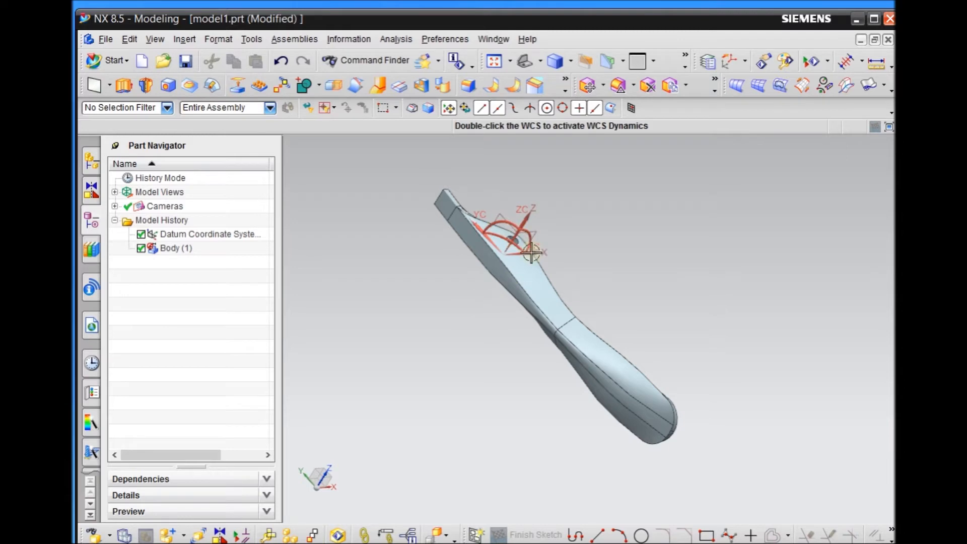
pyautogui.moveTo(655, 365); pyautogui.dragTo(680, 328, button='middle')
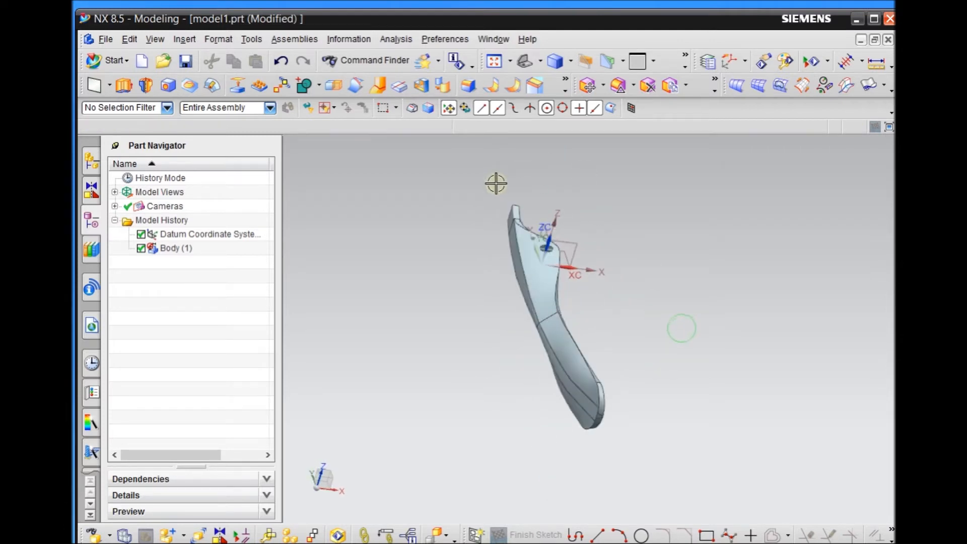
pyautogui.scroll(1, 607, 272)
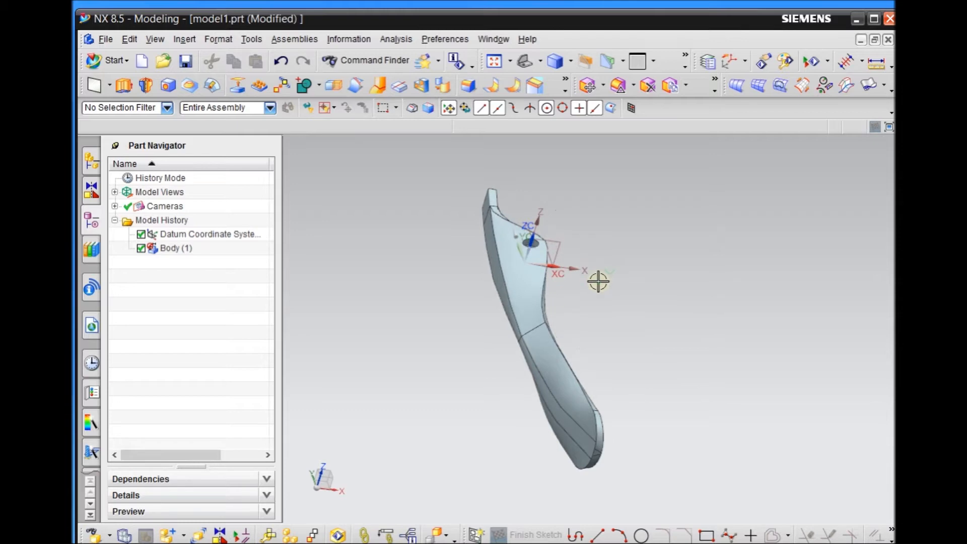
pyautogui.moveTo(443, 330)
pyautogui.mouseDown(button='middle')
pyautogui.moveTo(403, 306)
pyautogui.moveTo(448, 326)
pyautogui.mouseUp(button='middle')
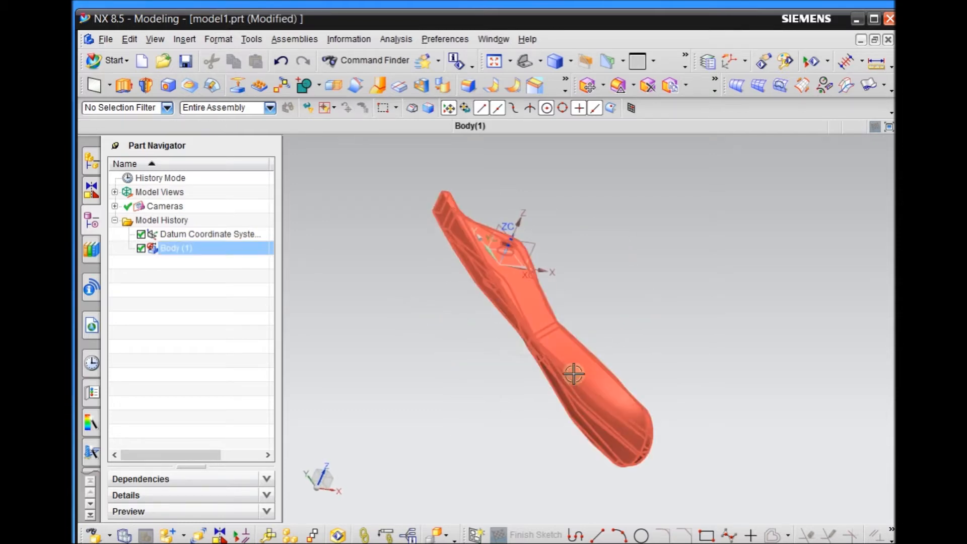
pyautogui.moveTo(675, 471); pyautogui.dragTo(643, 440, button='middle')
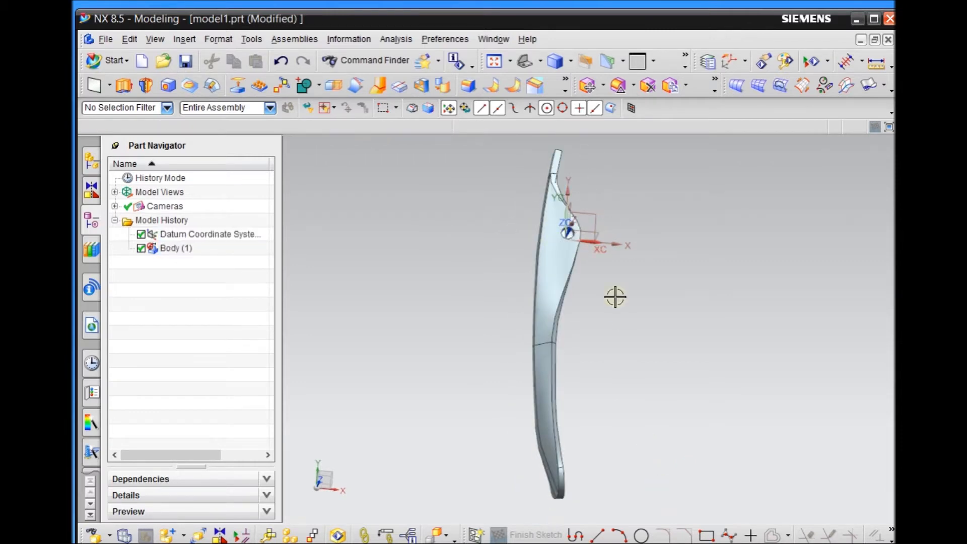
pyautogui.moveTo(579, 367); pyautogui.dragTo(574, 337, button='middle')
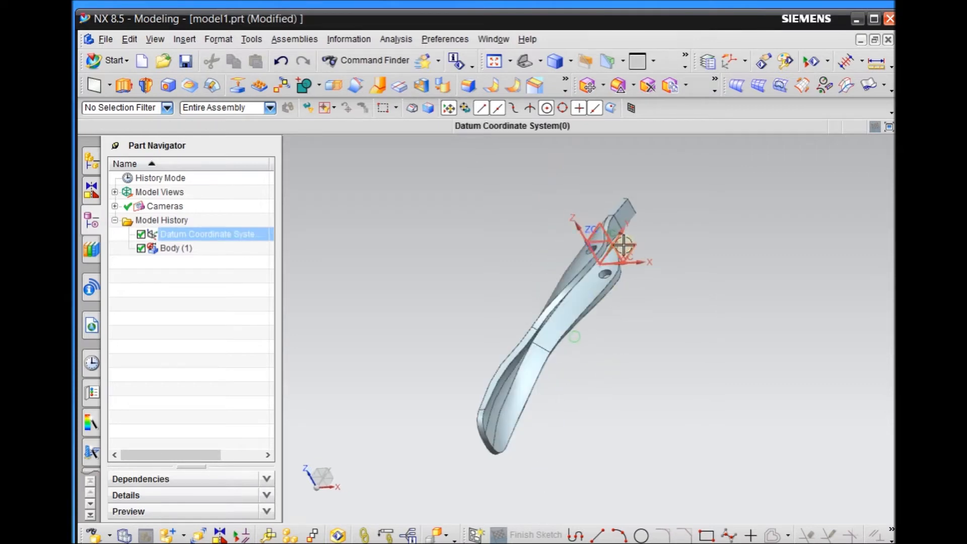
pyautogui.scroll(2, 602, 259)
pyautogui.scroll(-2, 764, 263)
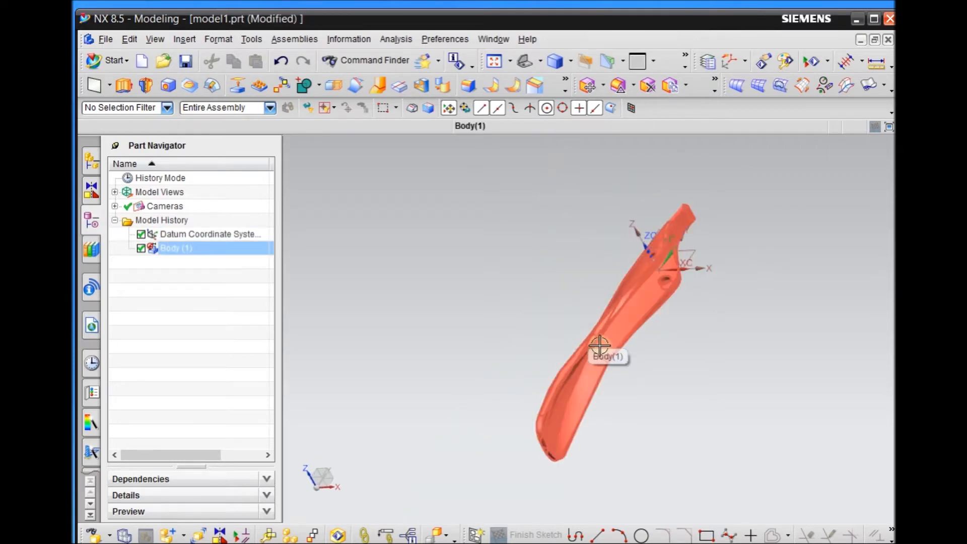
pyautogui.scroll(2, 602, 337)
pyautogui.scroll(-1, 554, 259)
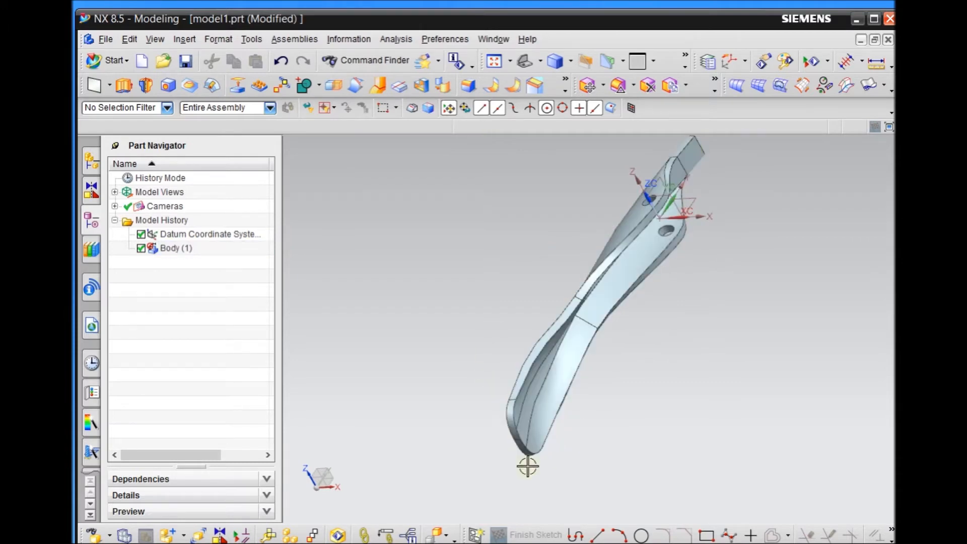
pyautogui.moveTo(599, 455)
pyautogui.mouseDown(button='middle')
pyautogui.moveTo(613, 447)
pyautogui.moveTo(626, 460)
pyautogui.moveTo(630, 443)
pyautogui.moveTo(632, 139)
pyautogui.moveTo(676, 261)
pyautogui.moveTo(667, 213)
pyautogui.moveTo(663, 227)
pyautogui.moveTo(727, 233)
pyautogui.mouseUp(button='middle')
pyautogui.moveTo(703, 315); pyautogui.dragTo(717, 369, button='middle')
pyautogui.scroll(-2, 702, 281)
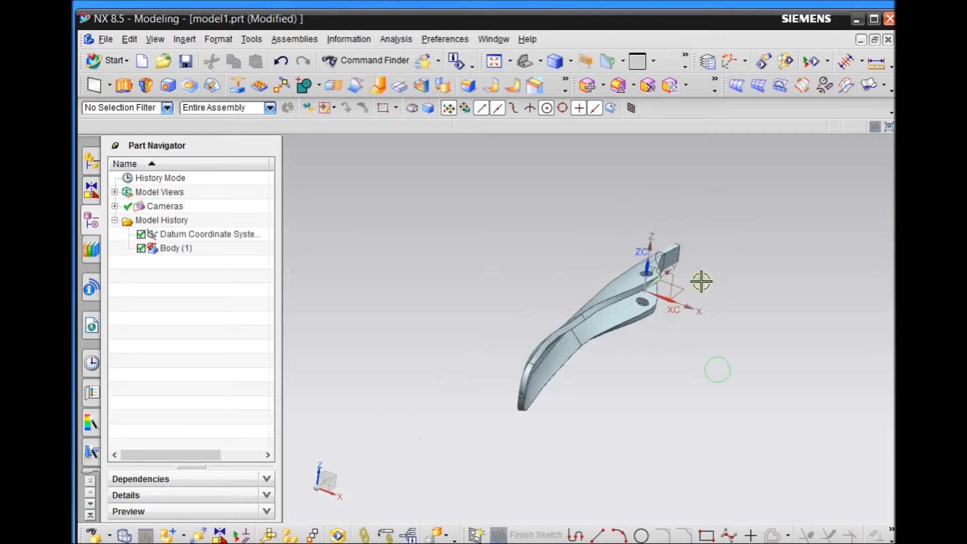
pyautogui.scroll(1, 701, 281)
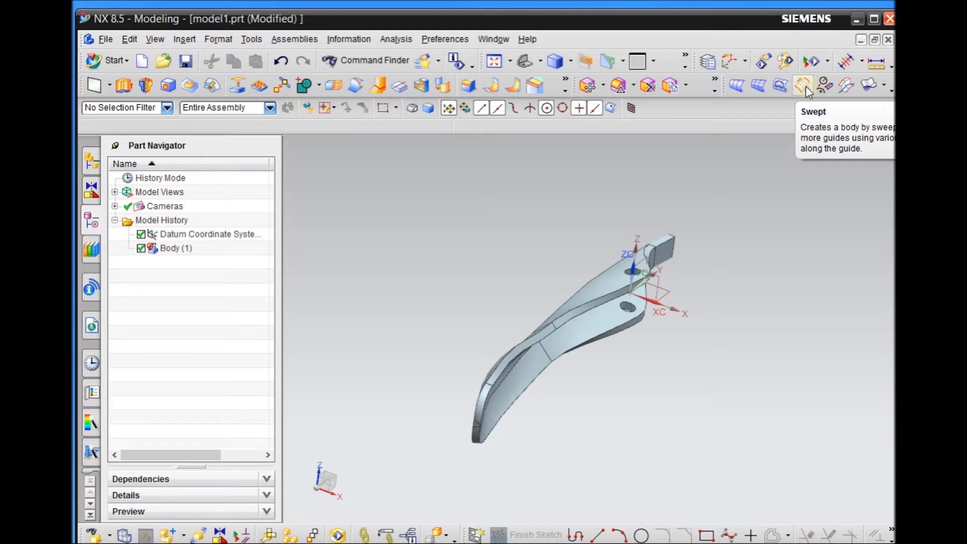
pyautogui.scroll(3, 547, 272)
pyautogui.scroll(-3, 548, 272)
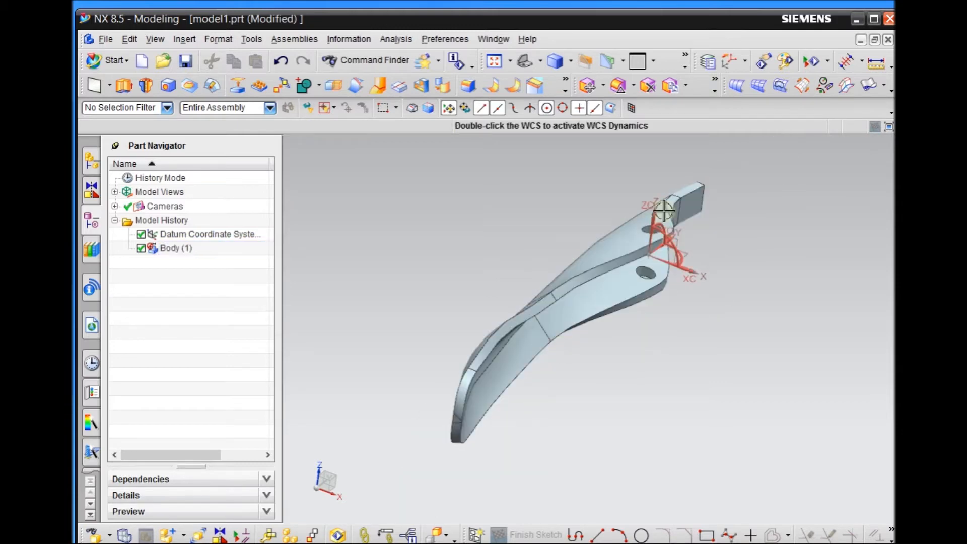
pyautogui.moveTo(615, 402)
pyautogui.mouseDown(button='middle')
pyautogui.moveTo(613, 384)
pyautogui.moveTo(644, 410)
pyautogui.moveTo(641, 390)
pyautogui.moveTo(613, 397)
pyautogui.mouseUp(button='middle')
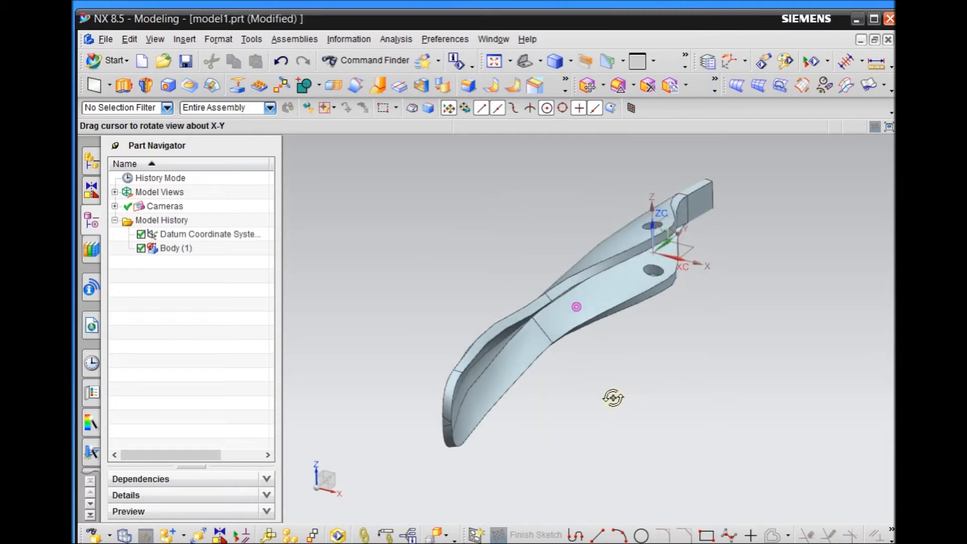
pyautogui.moveTo(613, 398); pyautogui.dragTo(613, 397, button='middle')
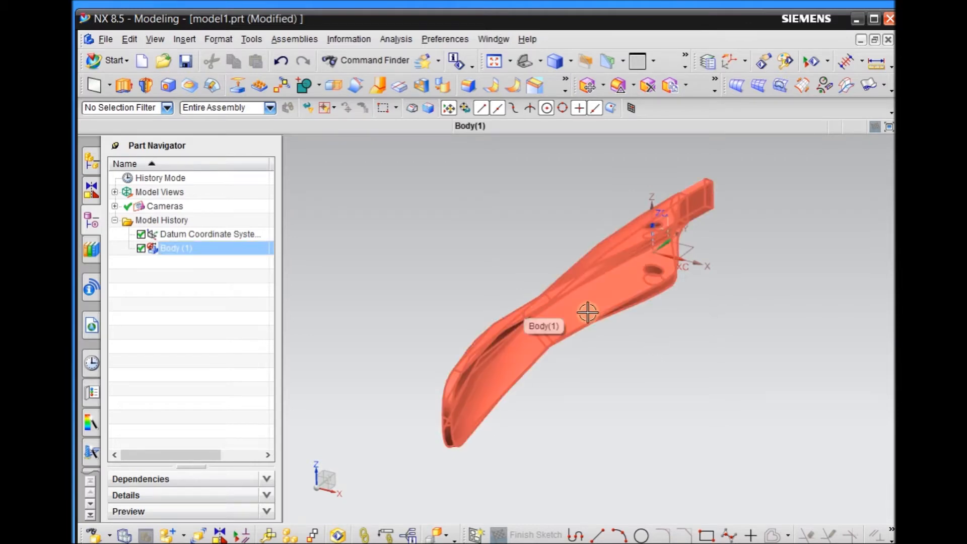
# Step: Switch to the Drafting application and choose a Standard Size sheet, E - 34 x 44 at 1:1 scale
pyautogui.click(113, 62)
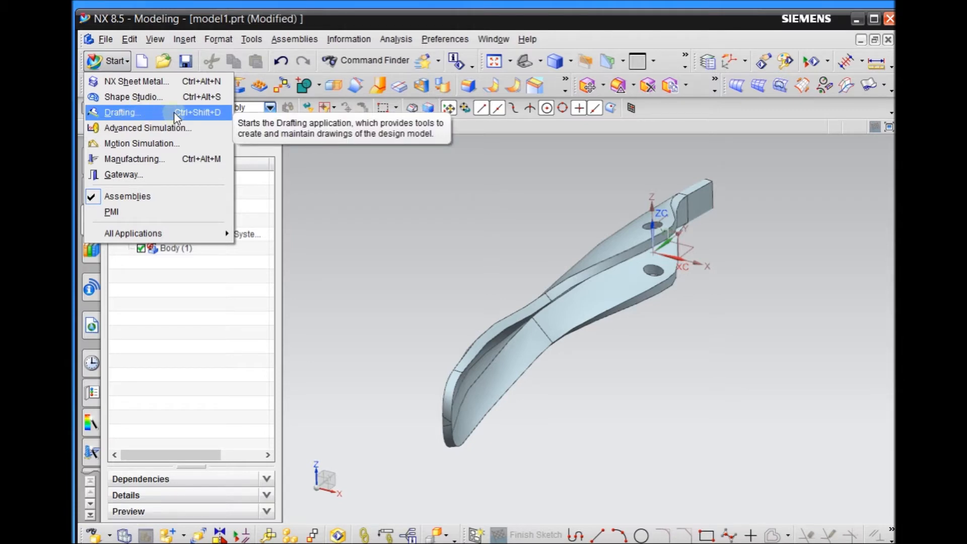
pyautogui.hotkey('ctrl', 'shift', 'd')
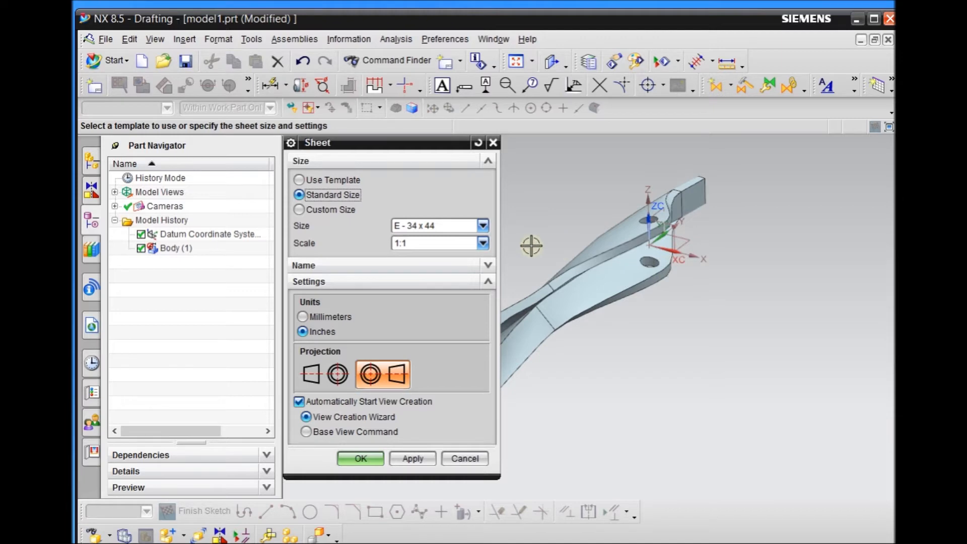
pyautogui.click(321, 177)
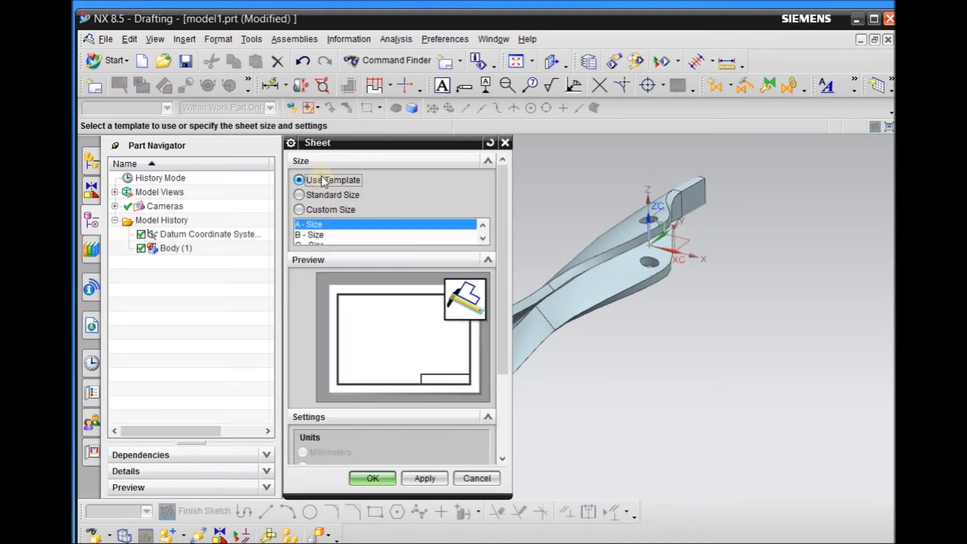
pyautogui.click(323, 194)
pyautogui.click(331, 181)
pyautogui.click(337, 195)
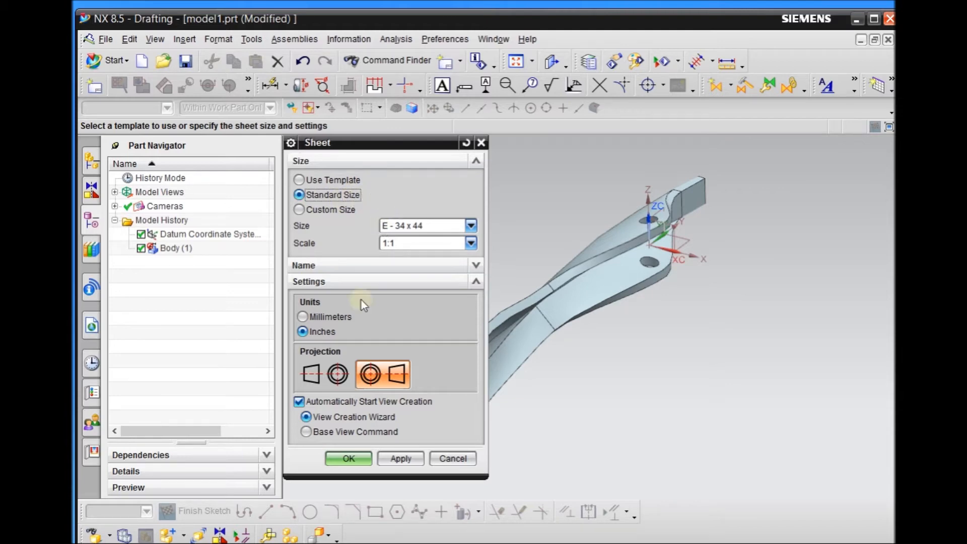
# Step: Keep the sheet units in inches, set automatic view creation to Base View Command, and create the sheet
pyautogui.click(324, 332)
pyautogui.click(305, 417)
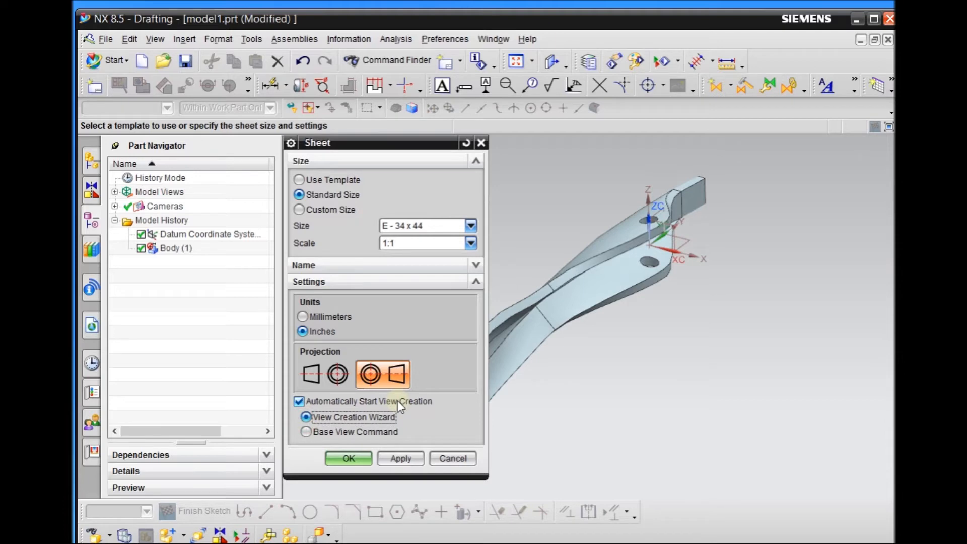
pyautogui.click(362, 432)
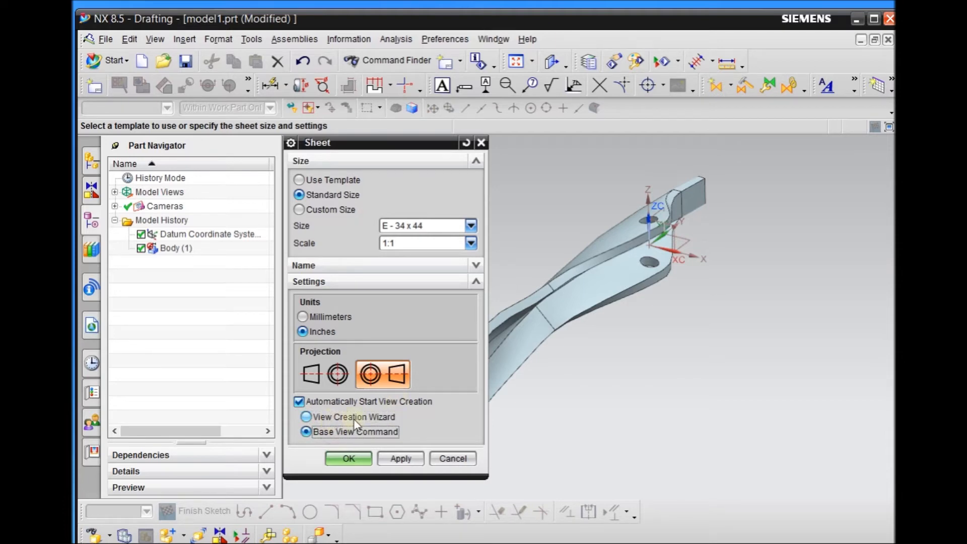
pyautogui.click(354, 418)
pyautogui.click(351, 433)
pyautogui.click(368, 416)
pyautogui.click(352, 433)
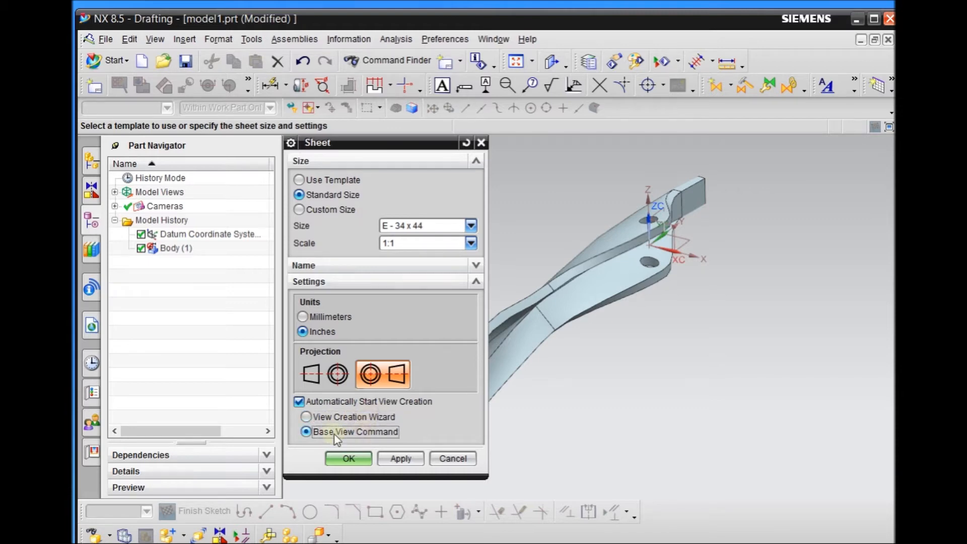
pyautogui.click(361, 460)
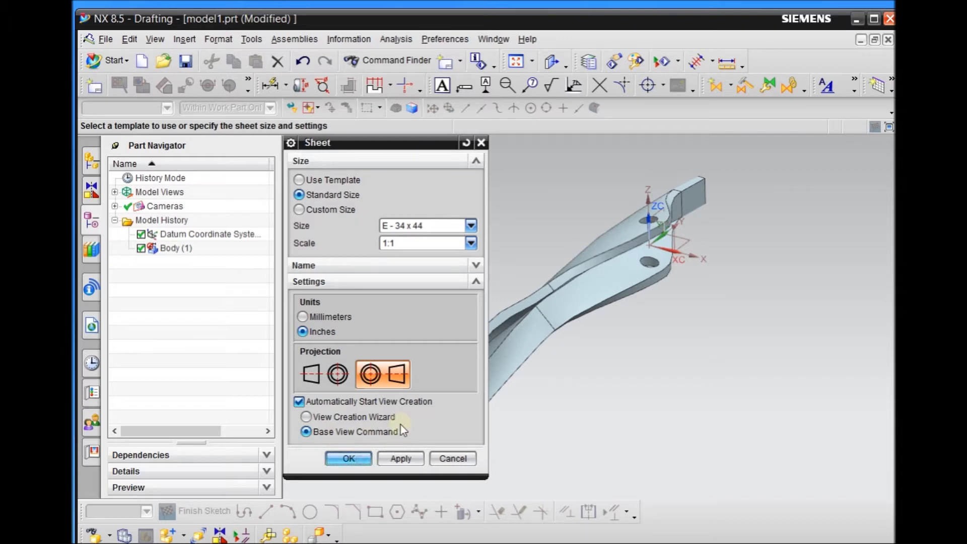
pyautogui.click(349, 458)
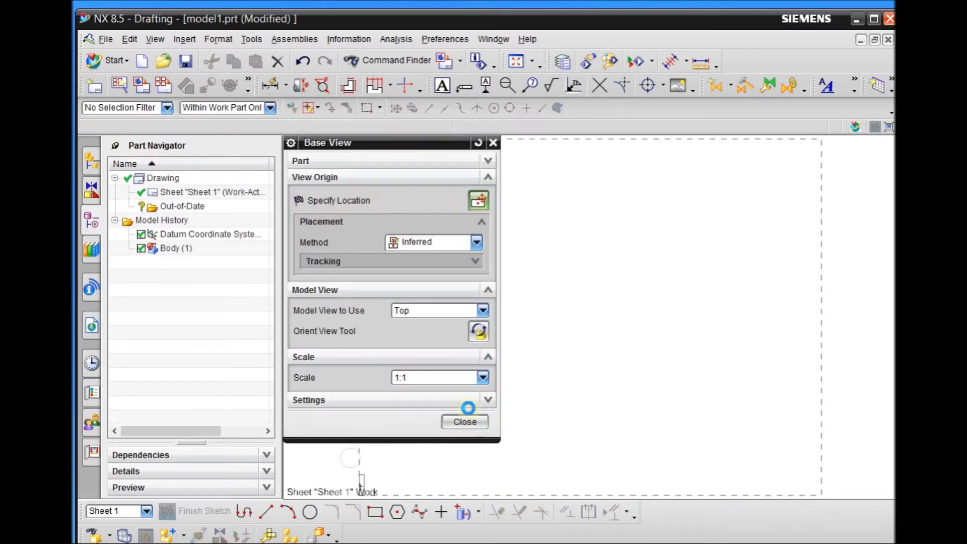
# Step: Set the base view to use the Right model view at a 4:1 scale
pyautogui.scroll(-3, 805, 277)
pyautogui.scroll(2, 756, 290)
pyautogui.scroll(-1, 528, 329)
pyautogui.scroll(1, 648, 324)
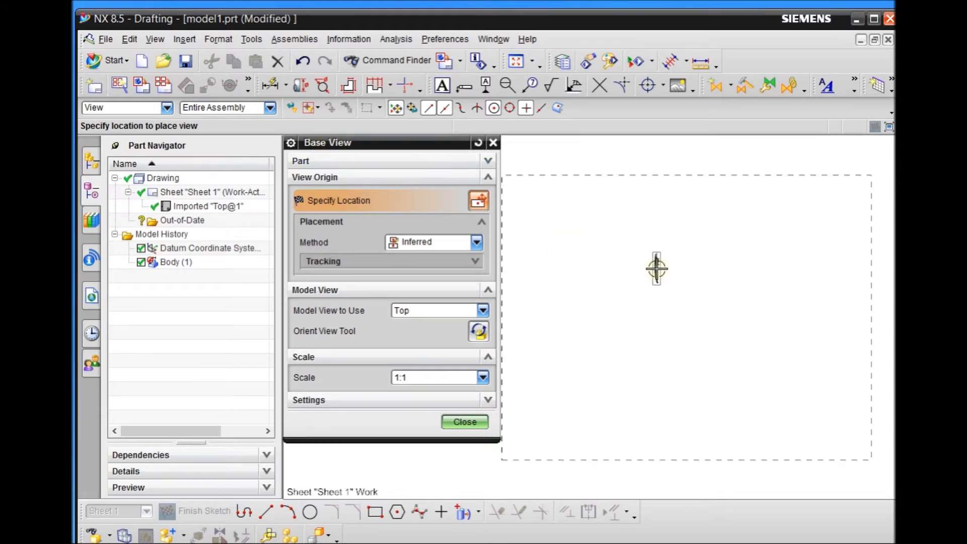
pyautogui.scroll(1, 662, 304)
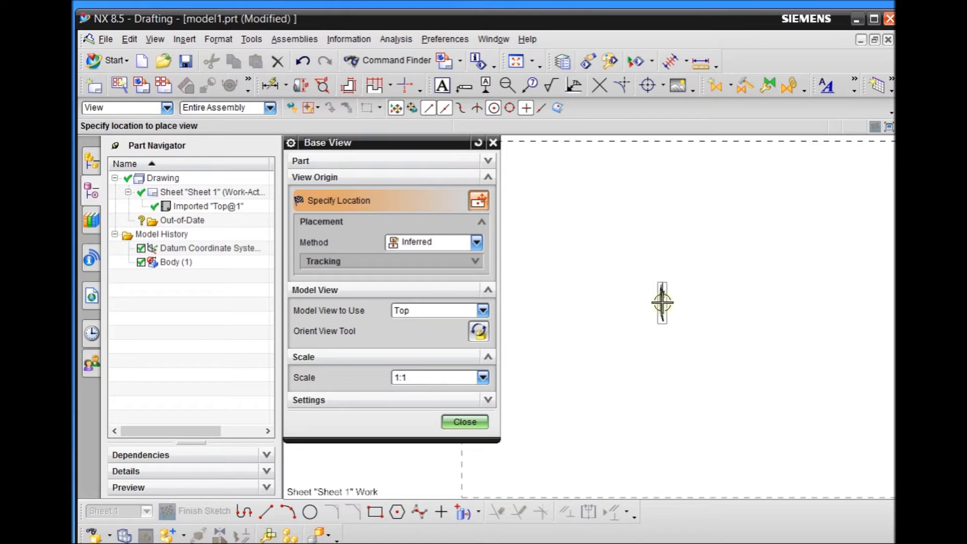
pyautogui.scroll(-1, 700, 303)
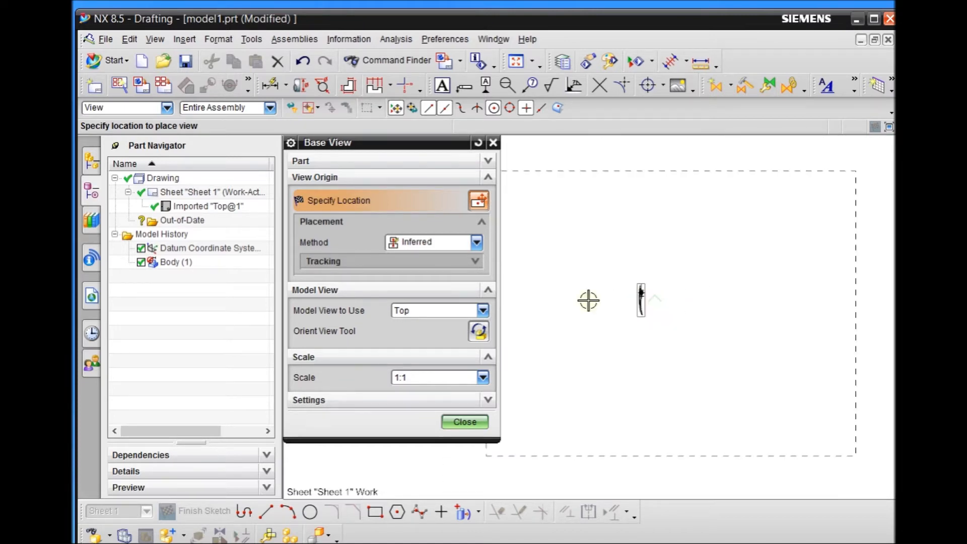
pyautogui.click(436, 311)
pyautogui.click(425, 338)
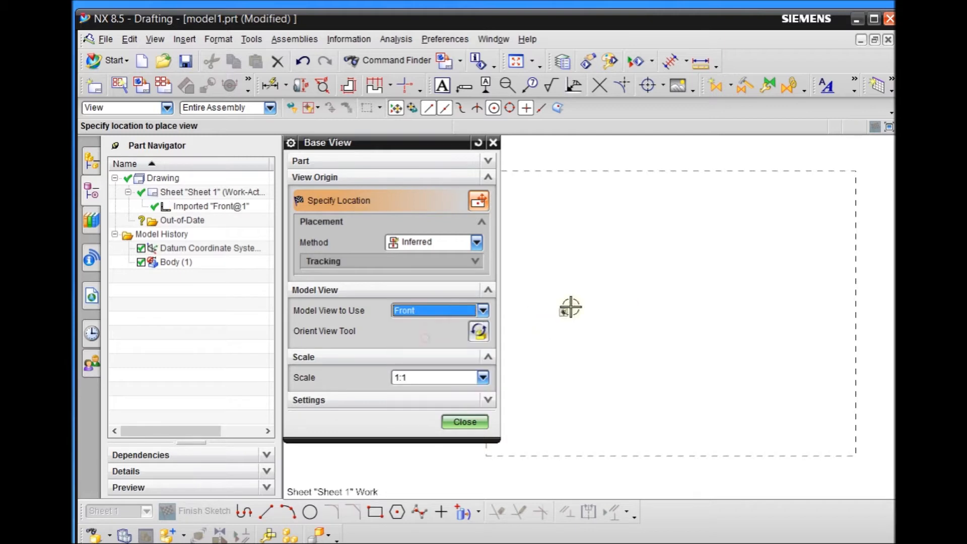
pyautogui.click(460, 310)
pyautogui.click(424, 349)
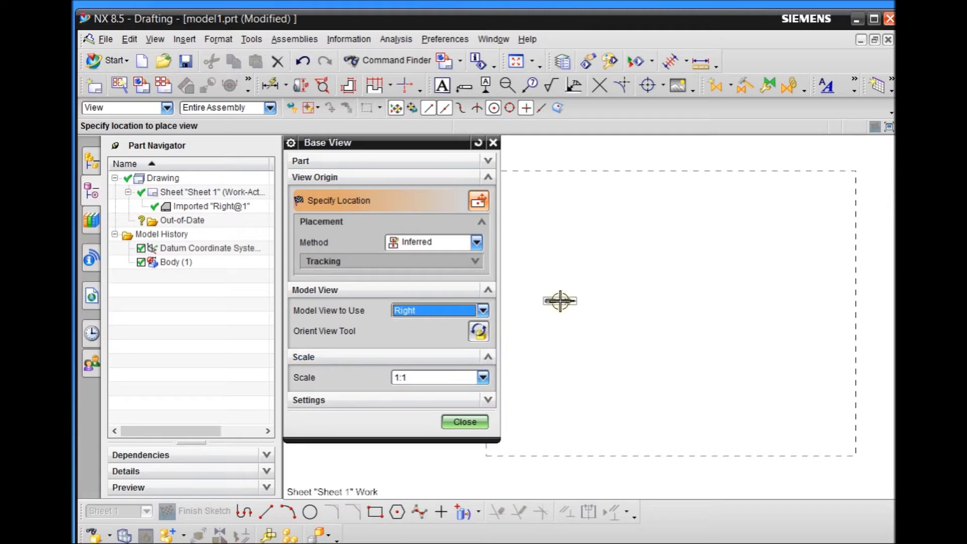
pyautogui.click(398, 379)
pyautogui.click(406, 410)
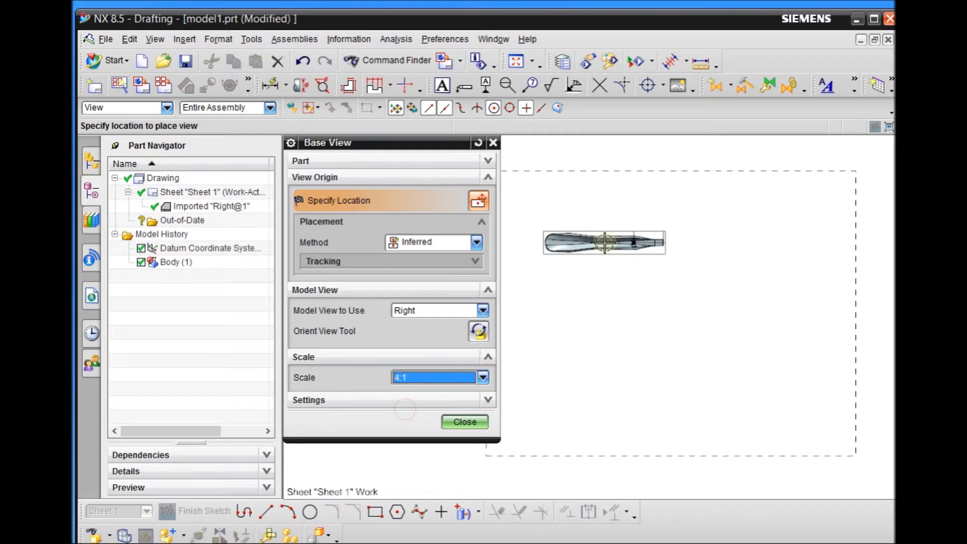
pyautogui.scroll(-1, 625, 277)
pyautogui.scroll(1, 585, 280)
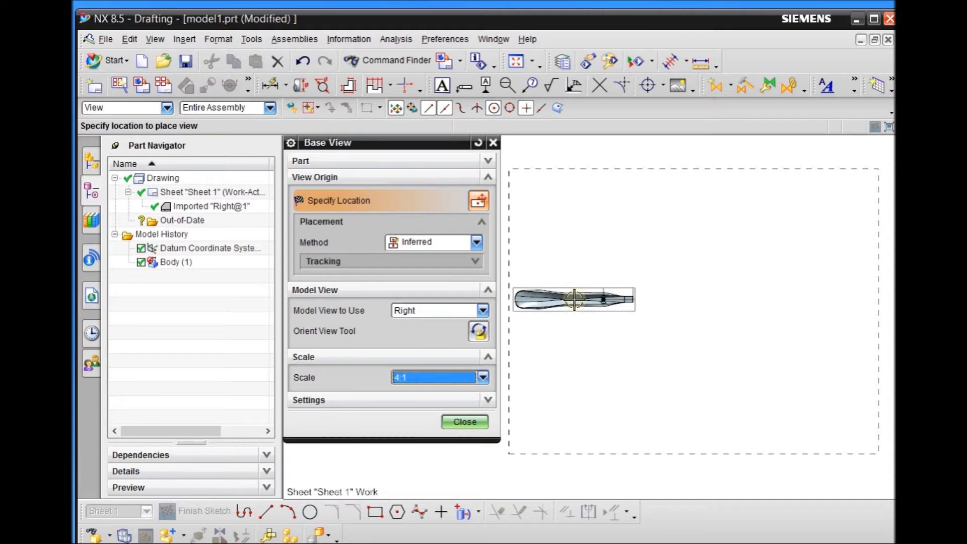
# Step: Place the Right base view near the sheet's left edge, and add a projected view directly above it
pyautogui.click(574, 300)
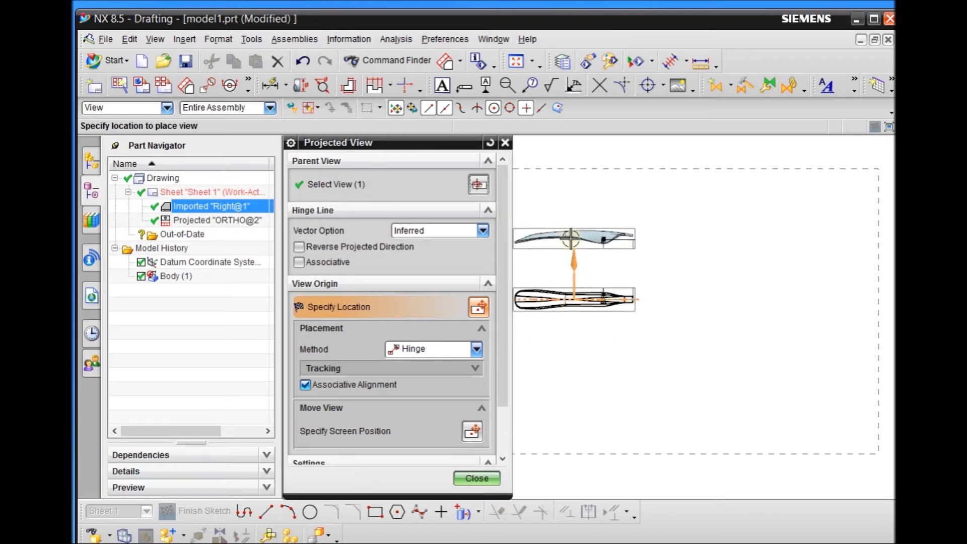
pyautogui.click(571, 238)
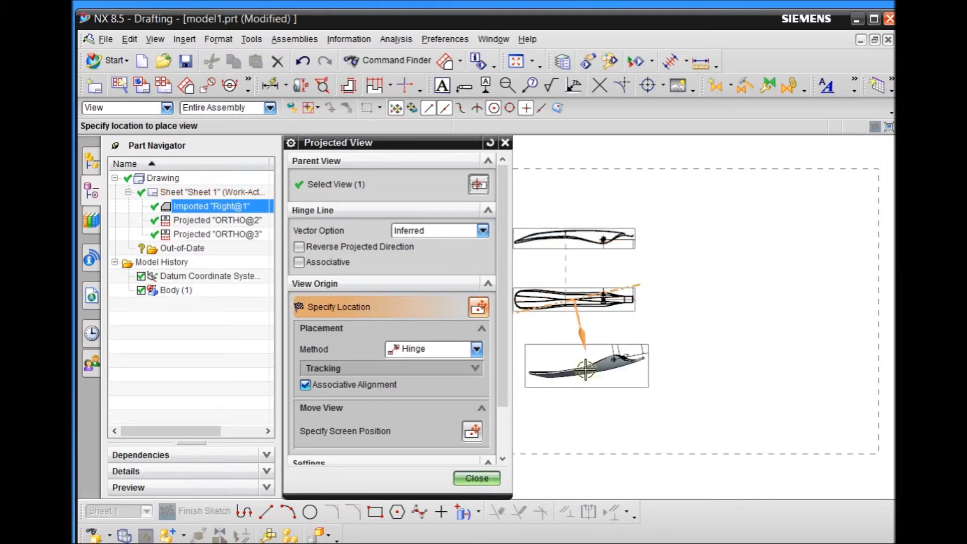
pyautogui.click(482, 483)
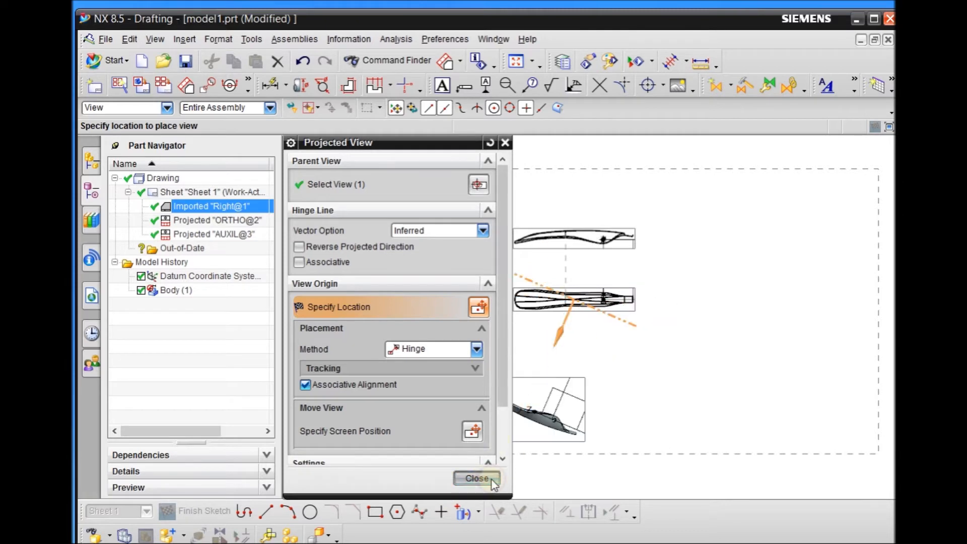
pyautogui.scroll(-1, 384, 352)
pyautogui.scroll(2, 700, 322)
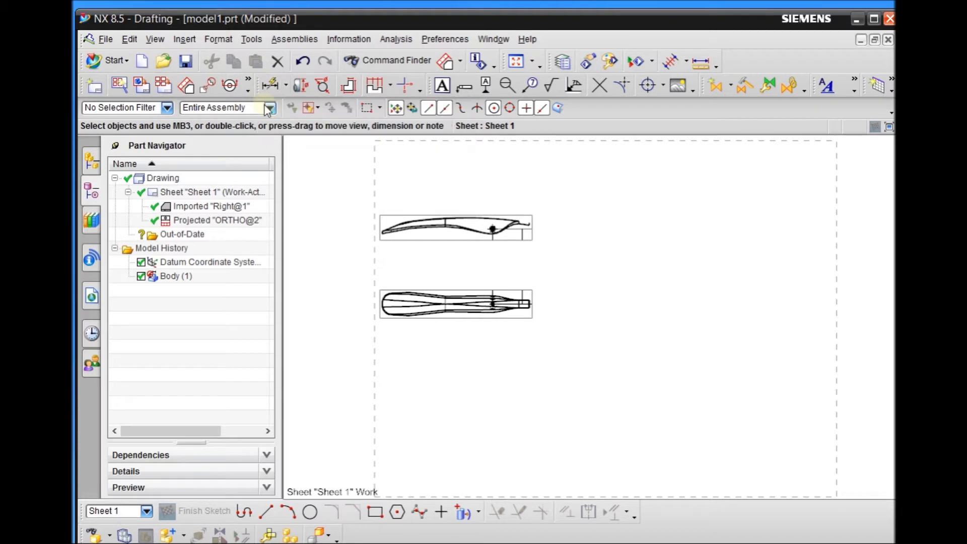
pyautogui.click(144, 85)
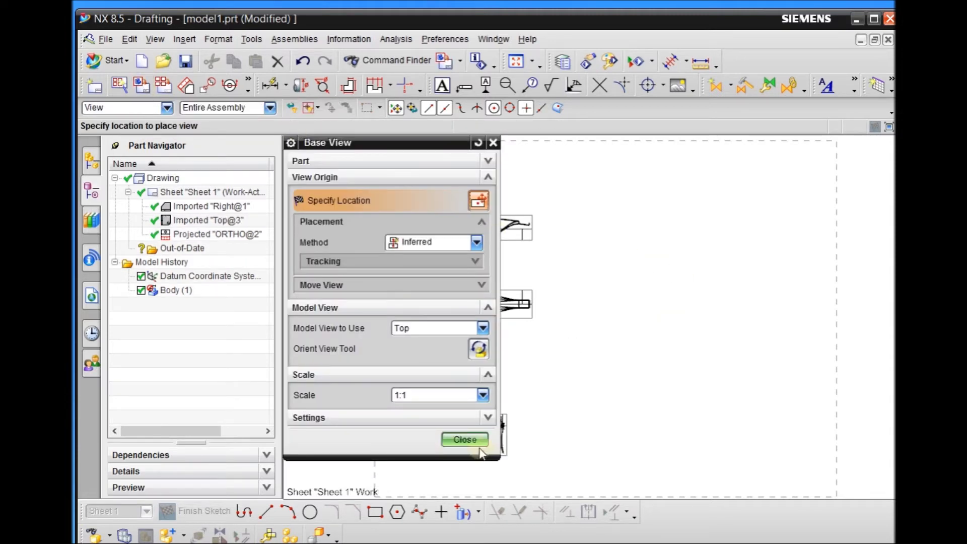
pyautogui.click(464, 439)
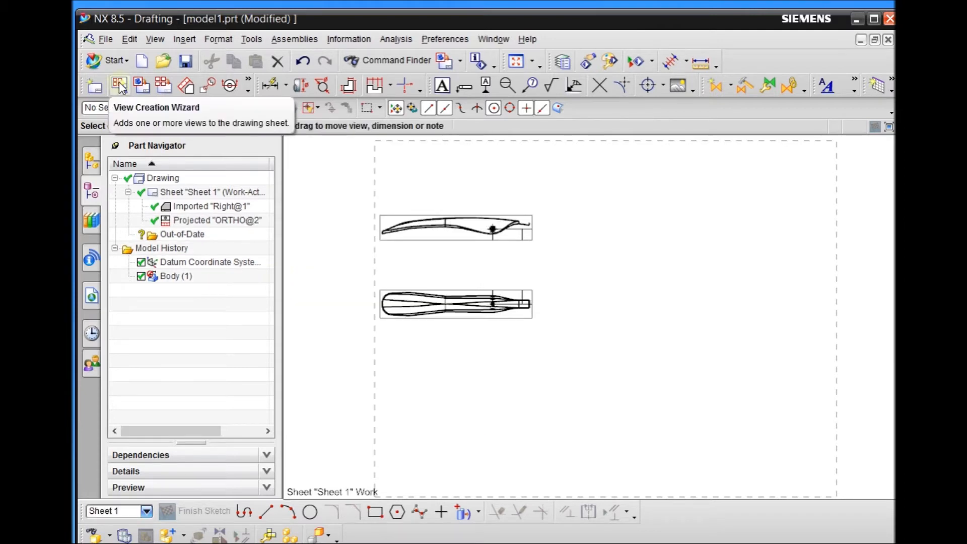
pyautogui.click(120, 86)
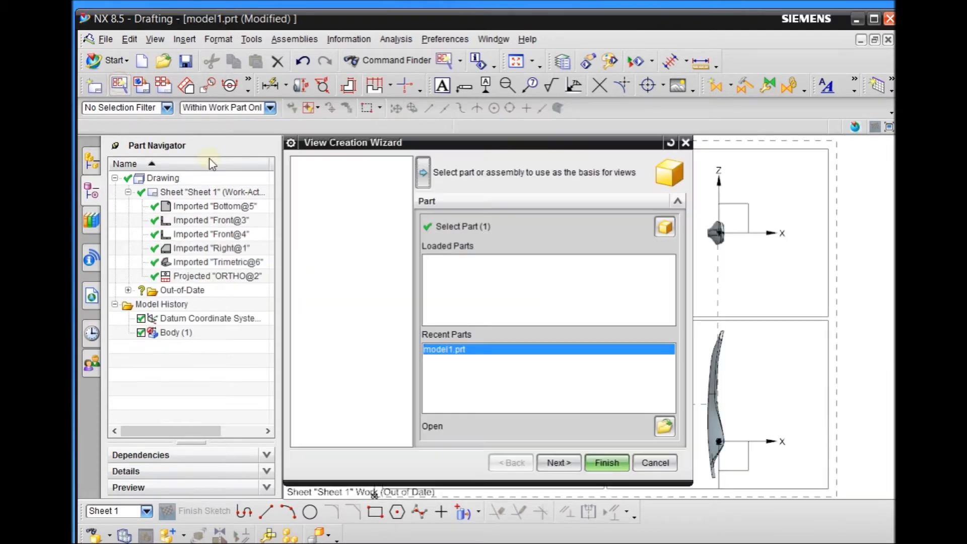
pyautogui.scroll(-4, 828, 303)
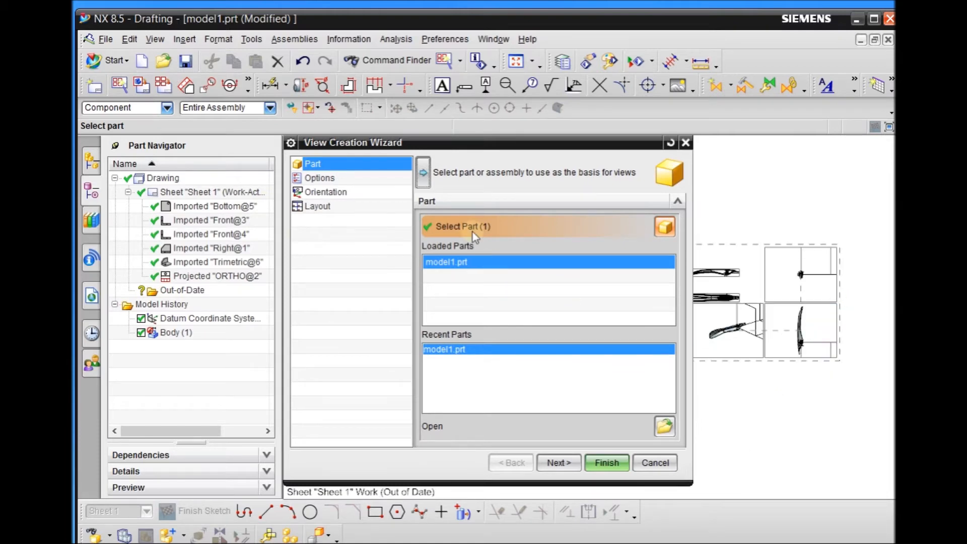
pyautogui.click(320, 178)
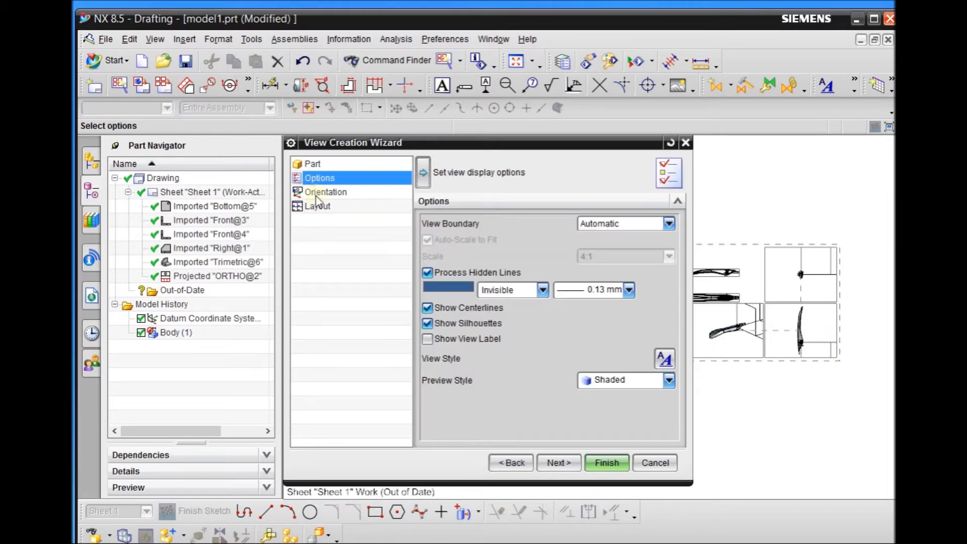
pyautogui.click(347, 193)
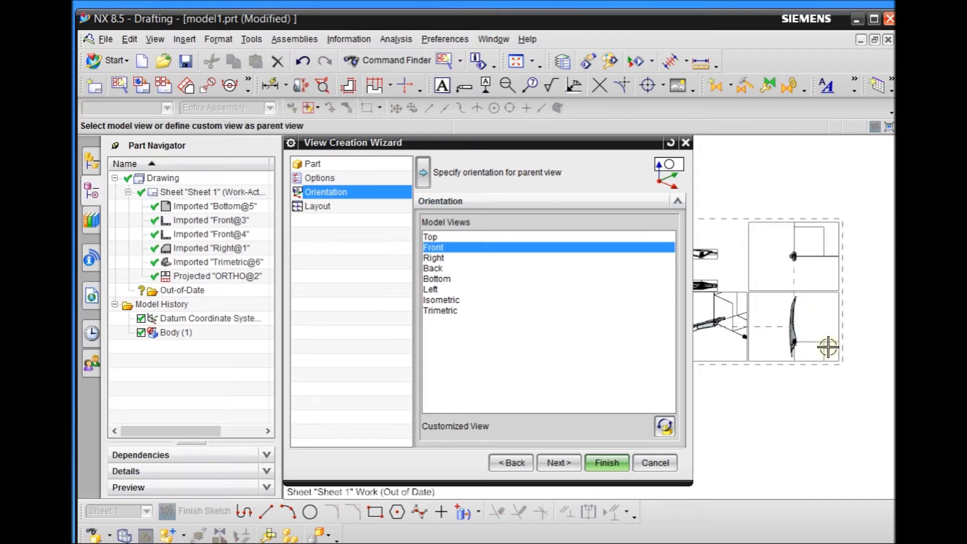
pyautogui.scroll(2, 826, 324)
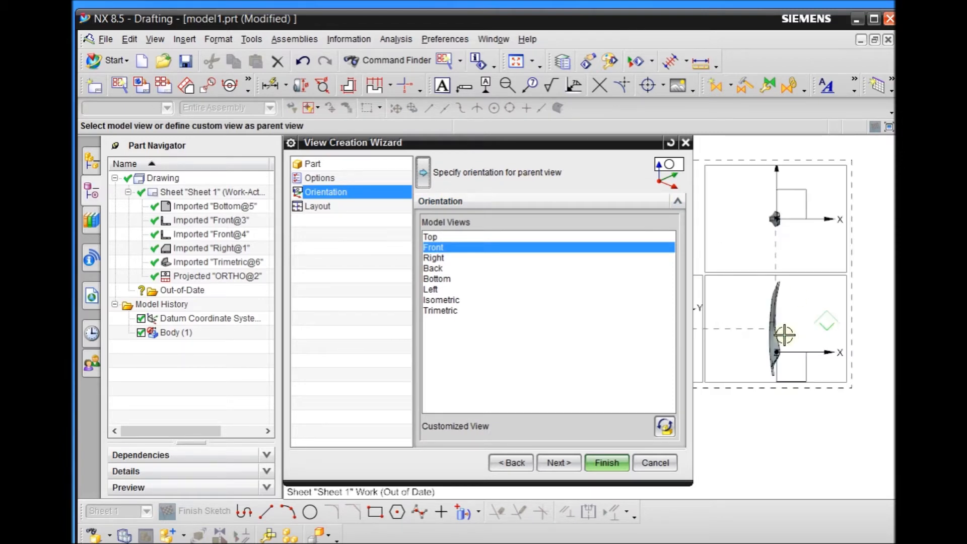
pyautogui.scroll(-1, 801, 340)
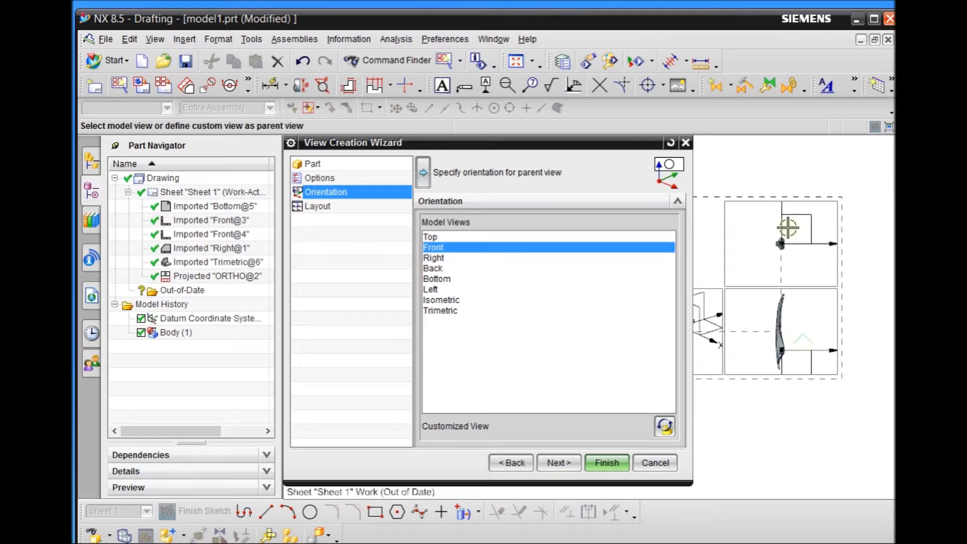
pyautogui.scroll(-1, 861, 334)
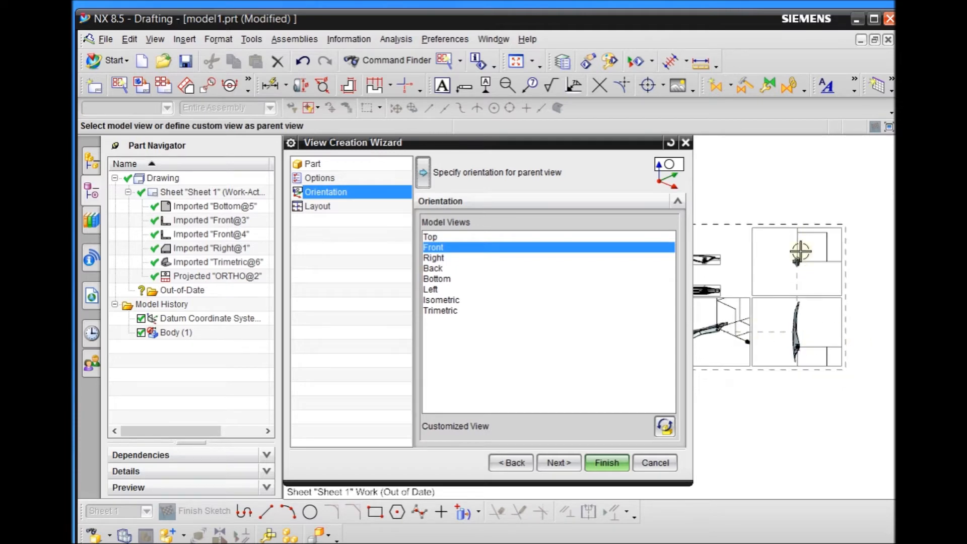
pyautogui.click(437, 258)
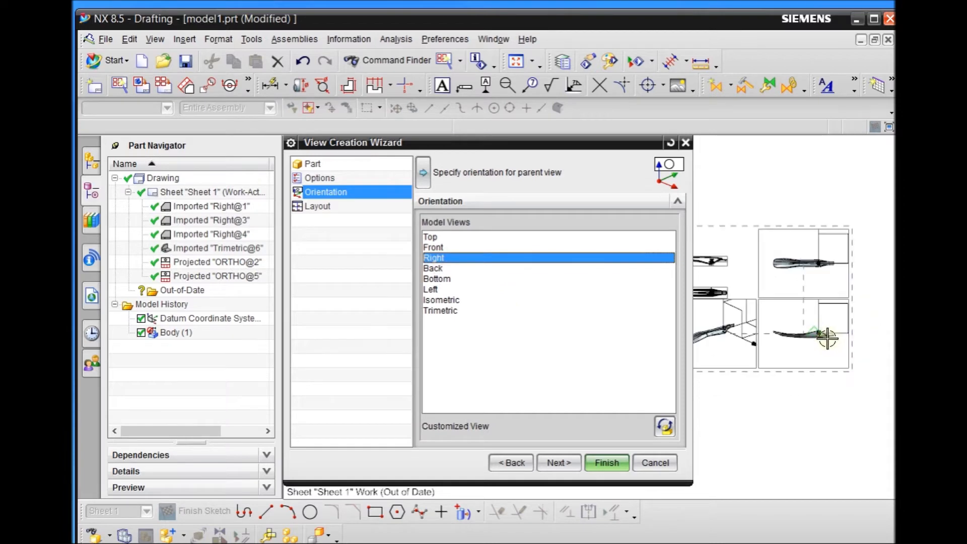
pyautogui.click(337, 205)
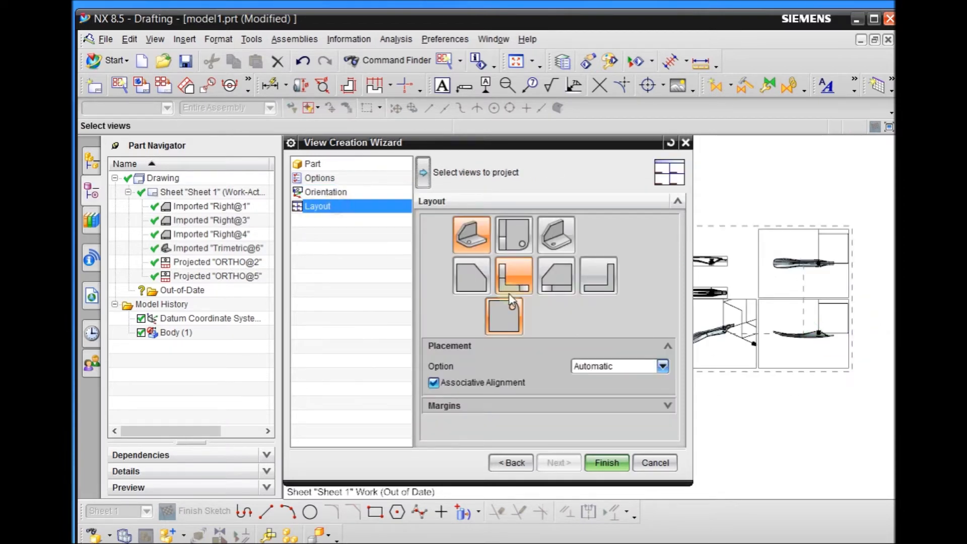
pyautogui.scroll(-2, 774, 327)
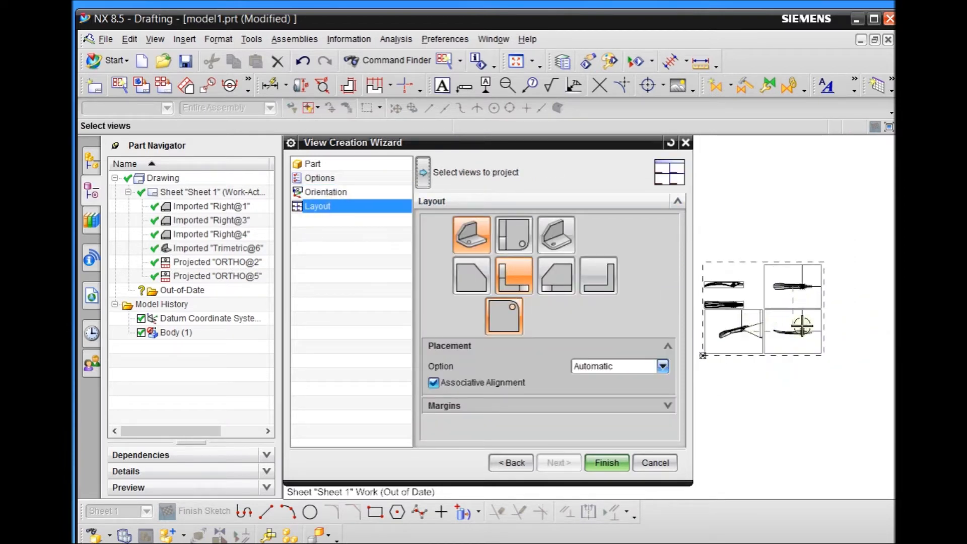
pyautogui.click(482, 245)
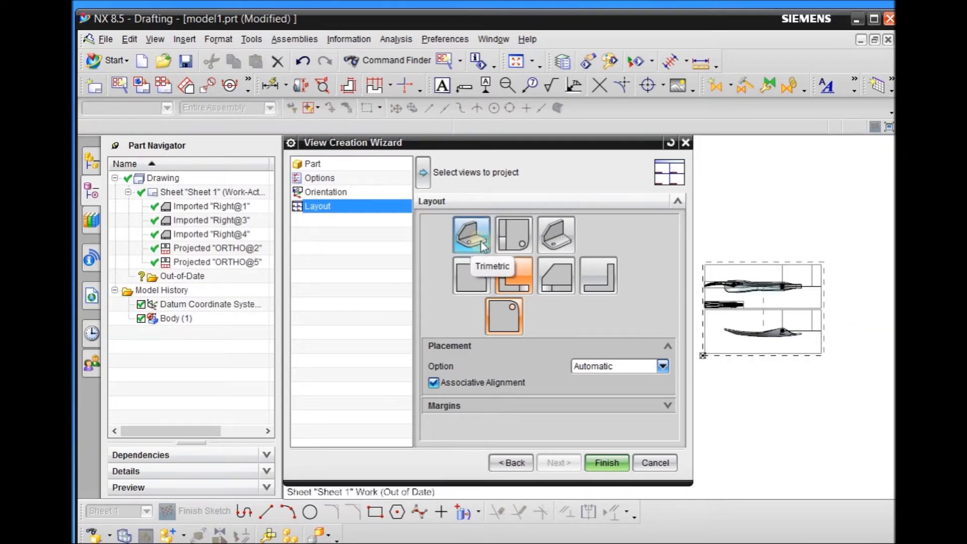
pyautogui.click(482, 245)
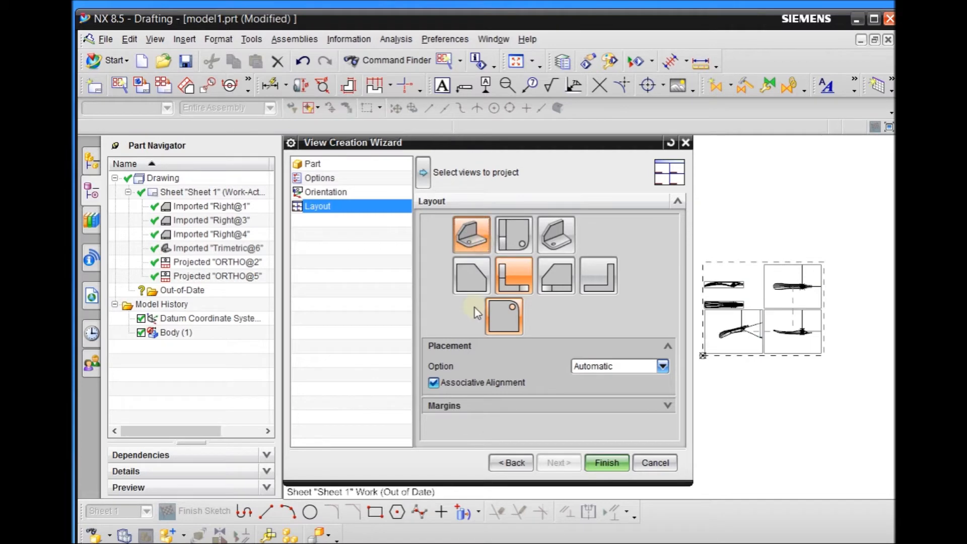
pyautogui.click(606, 287)
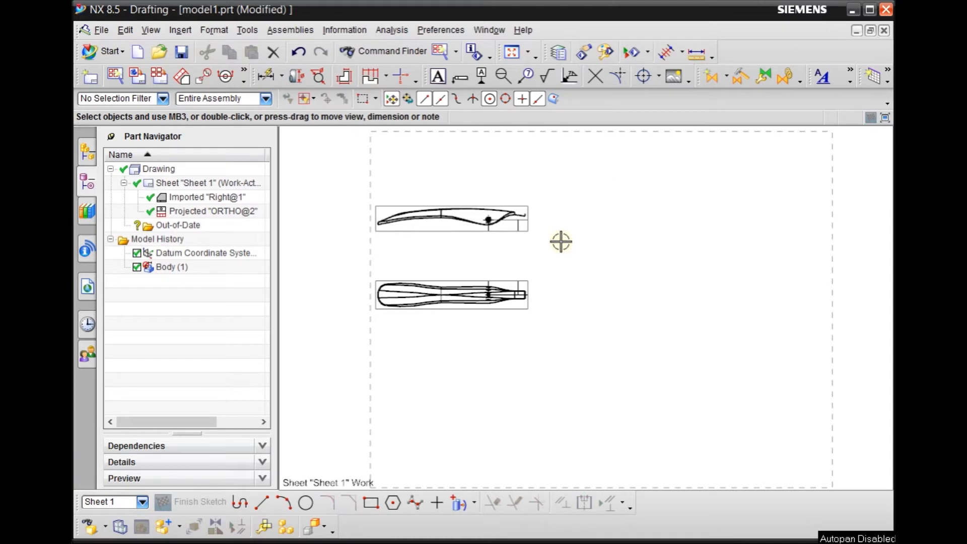
# Step: Examine the Right base view and the projected view above it up close
pyautogui.scroll(1, 437, 269)
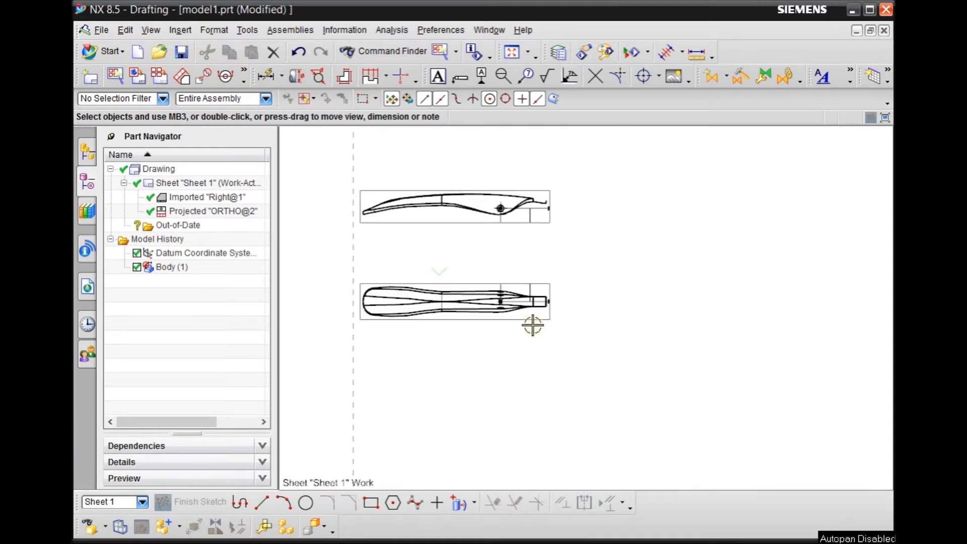
pyautogui.scroll(2, 479, 295)
pyautogui.scroll(-1, 578, 259)
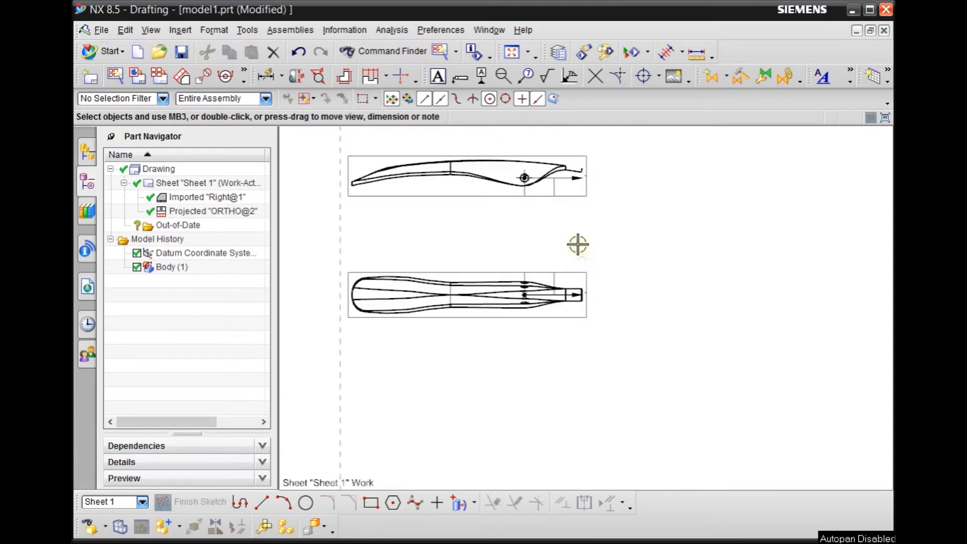
pyautogui.moveTo(575, 232); pyautogui.dragTo(582, 261, button='middle')
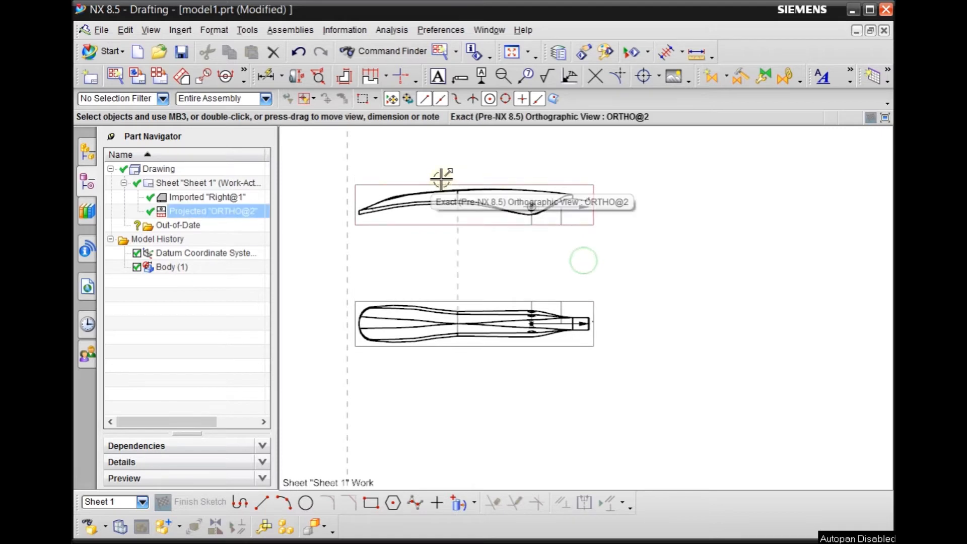
pyautogui.scroll(1, 441, 178)
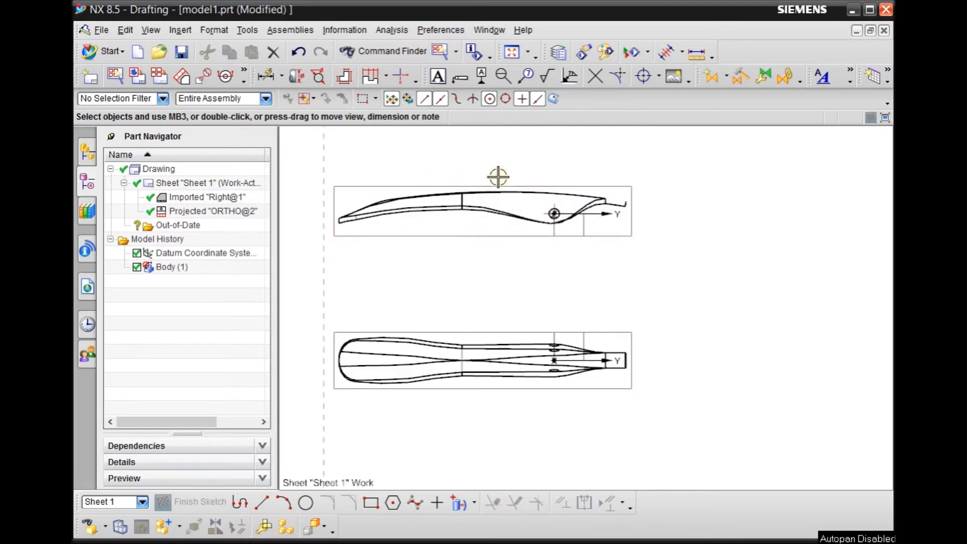
pyautogui.scroll(-1, 425, 318)
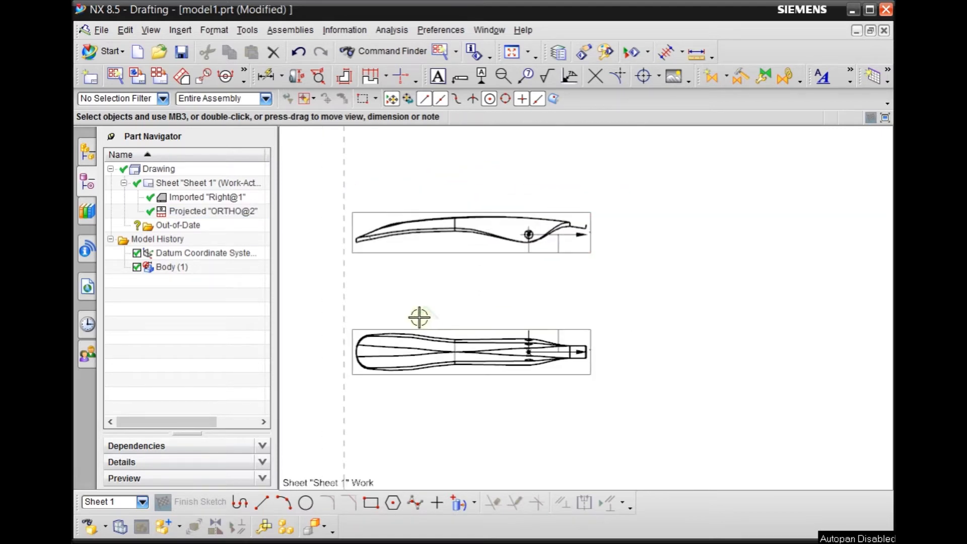
pyautogui.scroll(1, 451, 385)
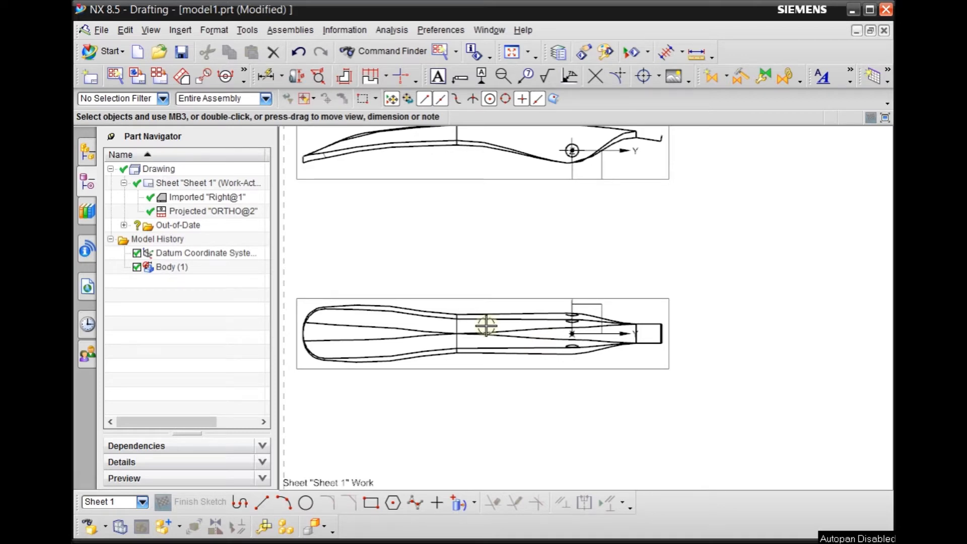
# Step: Start a section view with the Right base view as its parent
pyautogui.click(229, 76)
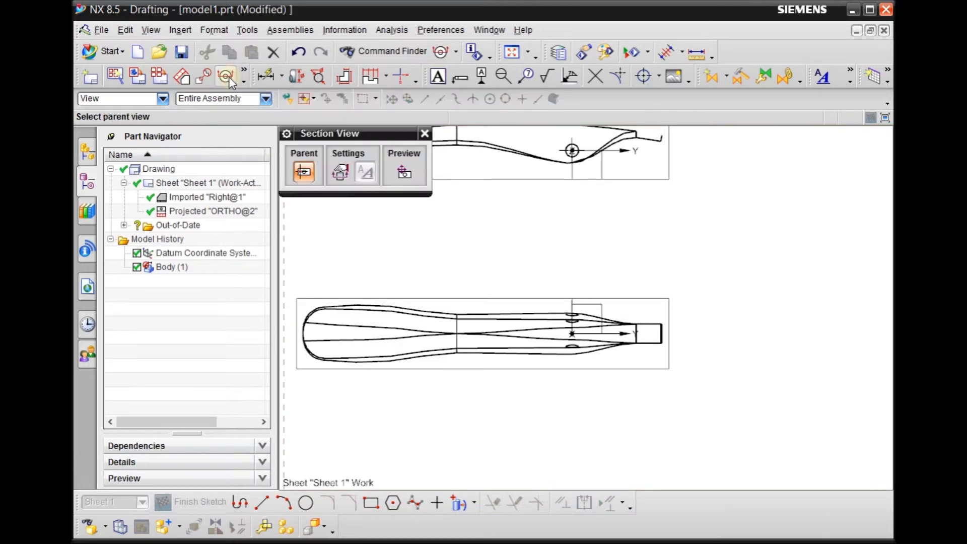
pyautogui.scroll(-1, 701, 315)
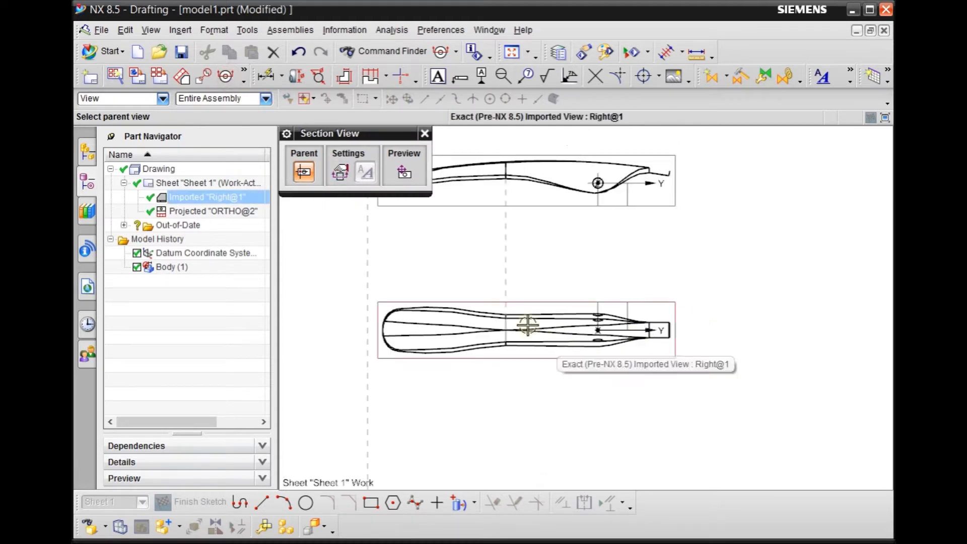
pyautogui.scroll(1, 525, 327)
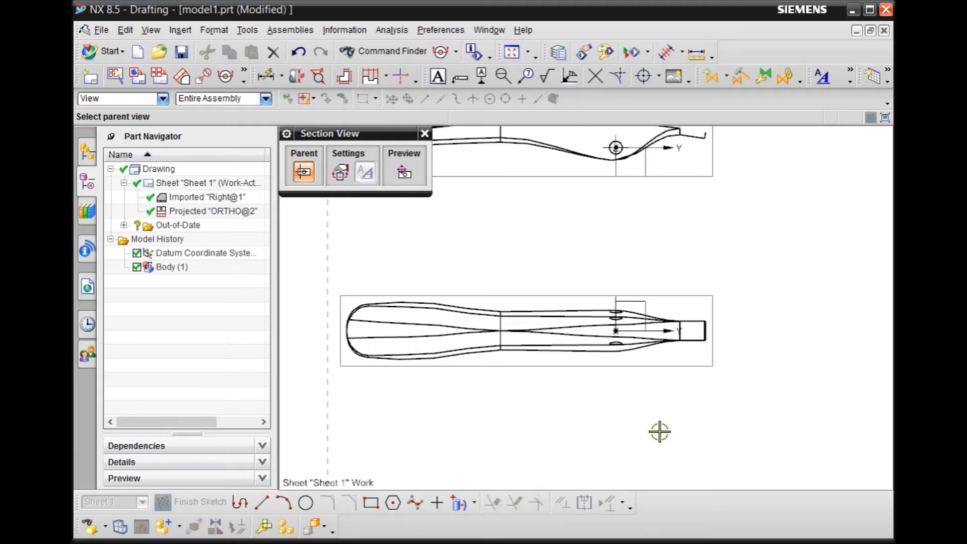
pyautogui.scroll(-1, 660, 432)
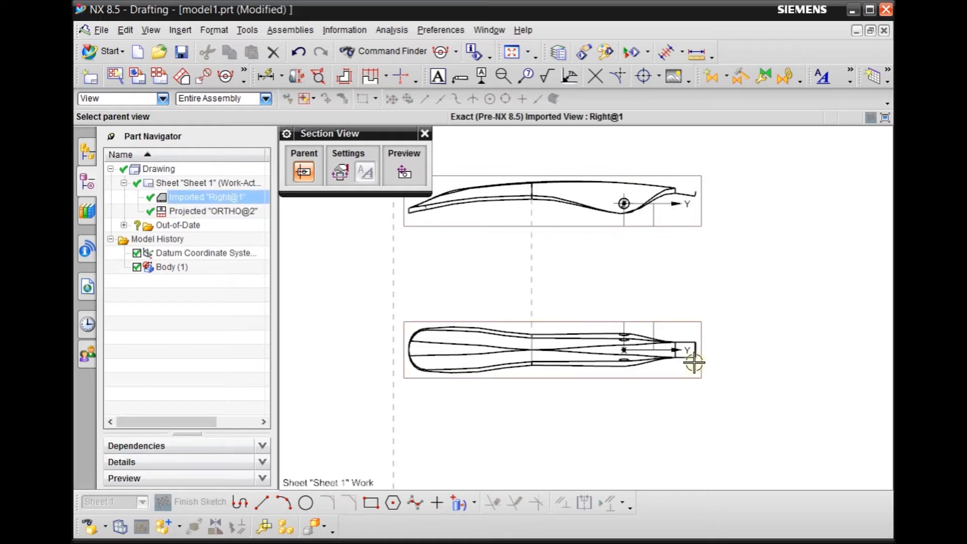
pyautogui.scroll(2, 696, 358)
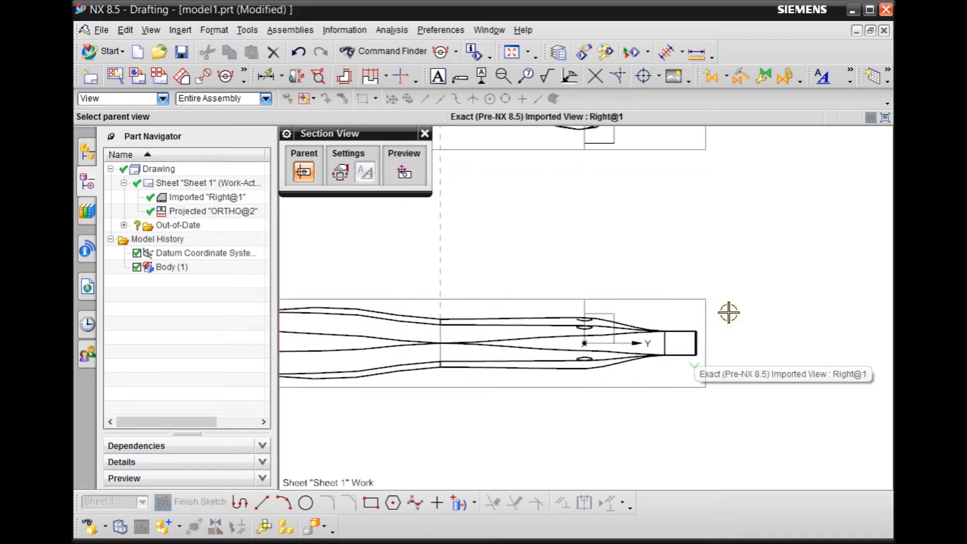
pyautogui.click(680, 309)
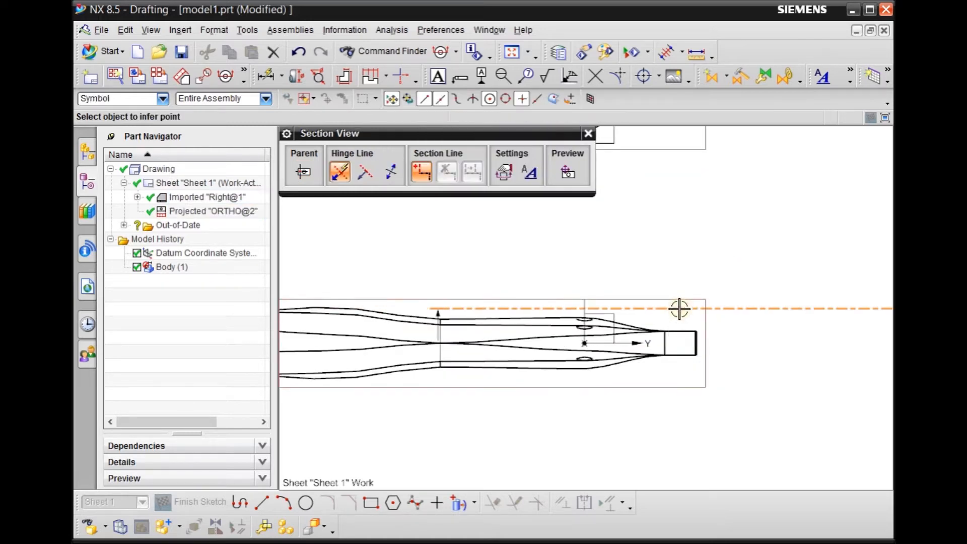
# Step: Cut the section vertically through the edge endpoint where the trigger's centre lines meet, and place the section view to the right of the base view
pyautogui.scroll(-2, 679, 309)
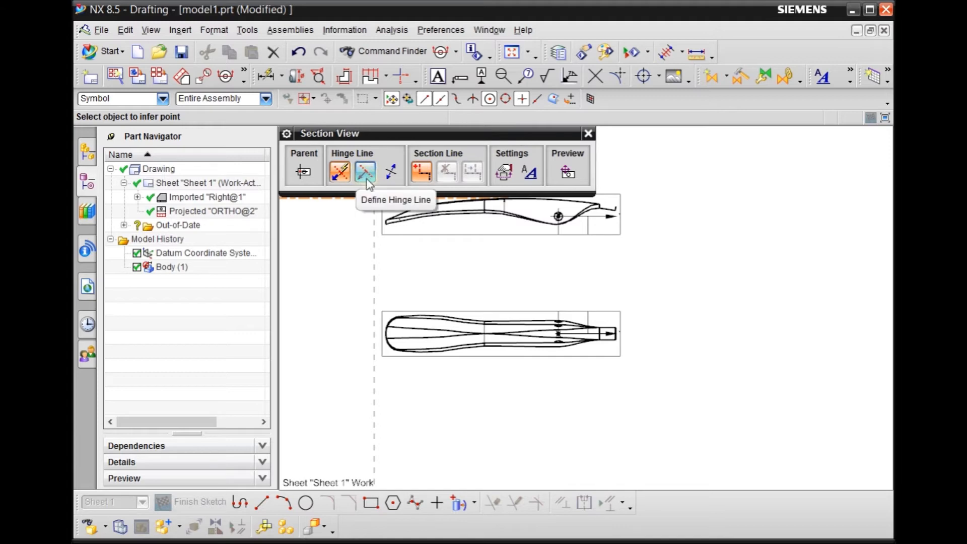
pyautogui.scroll(3, 484, 327)
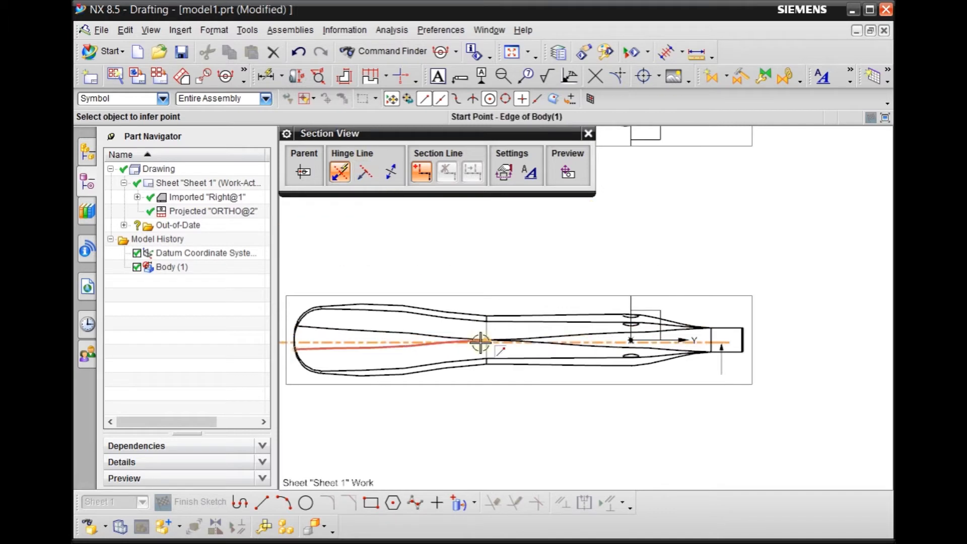
pyautogui.scroll(3, 483, 343)
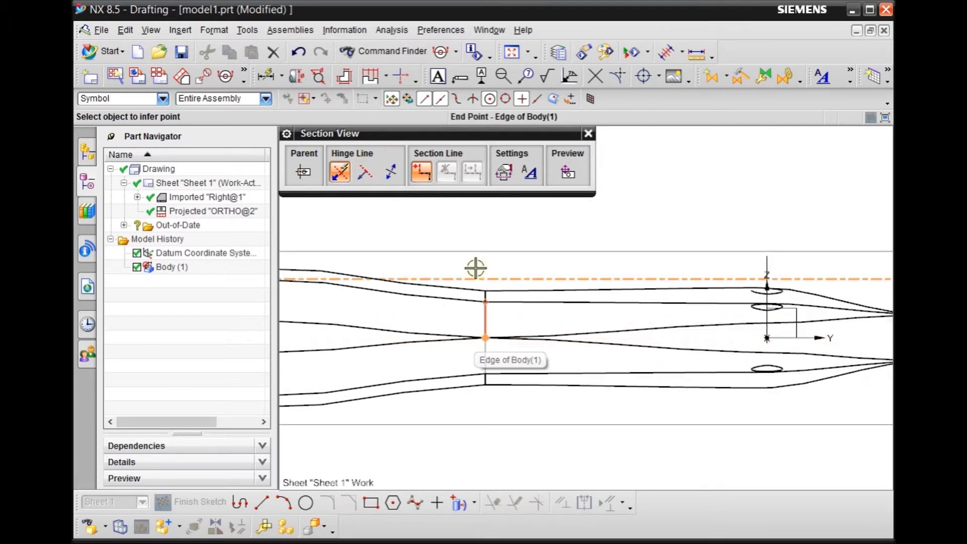
pyautogui.click(485, 338)
pyautogui.scroll(-4, 485, 338)
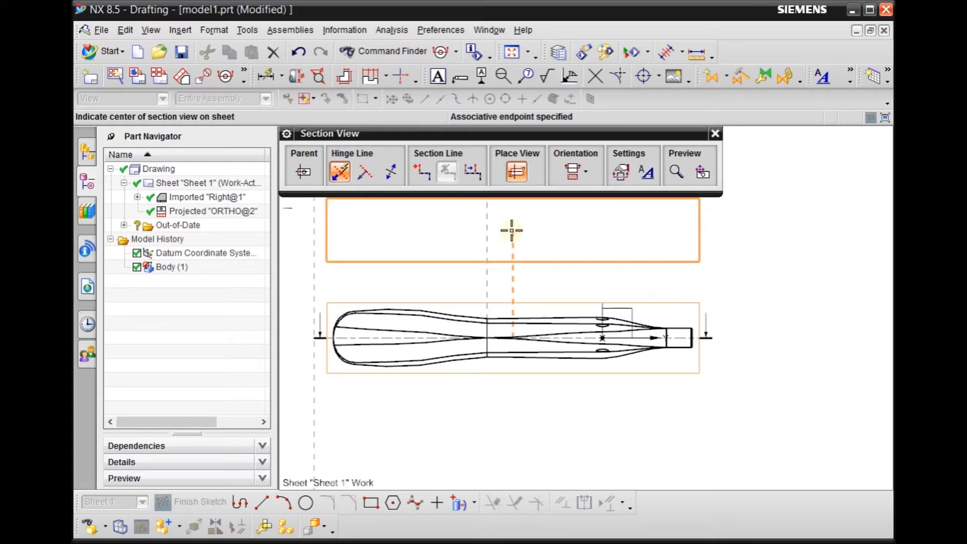
pyautogui.click(509, 417)
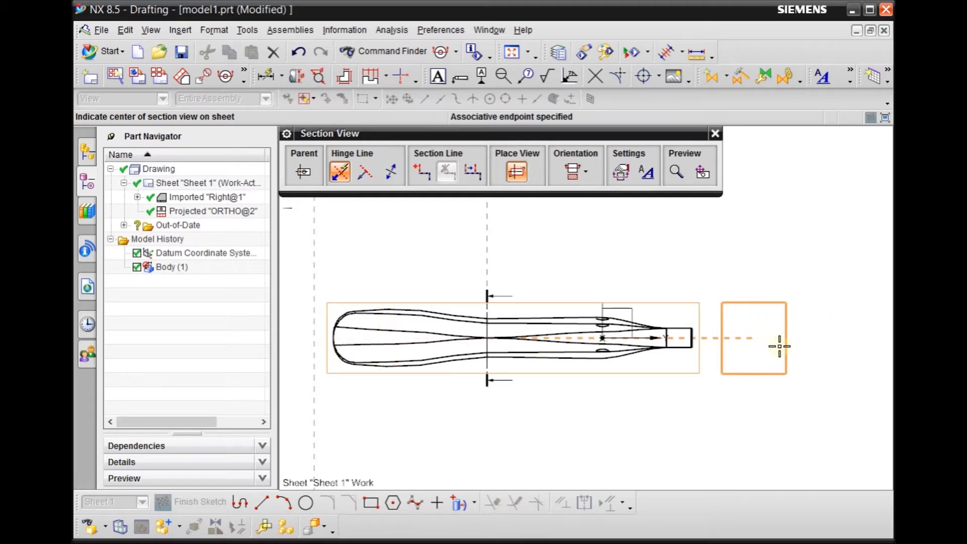
pyautogui.click(769, 346)
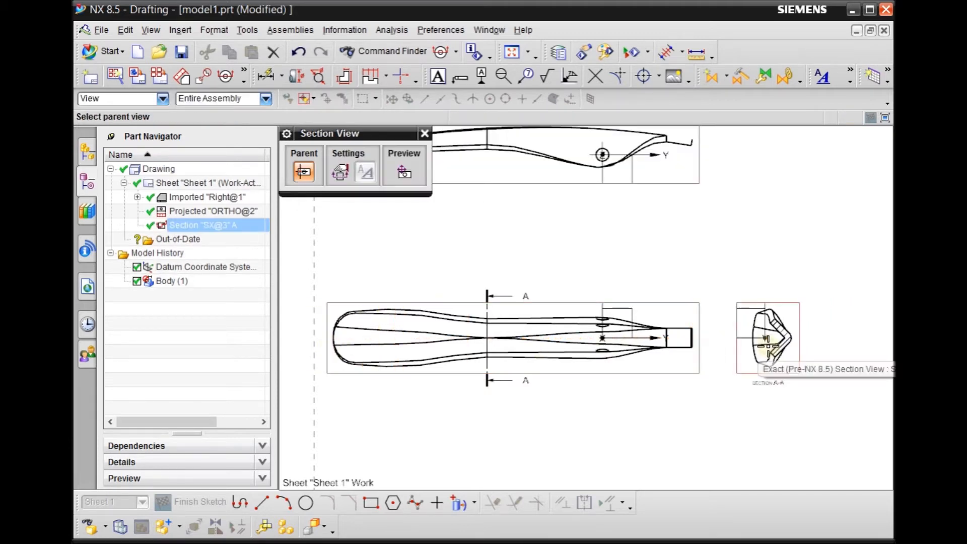
pyautogui.scroll(3, 807, 346)
pyautogui.scroll(-3, 799, 341)
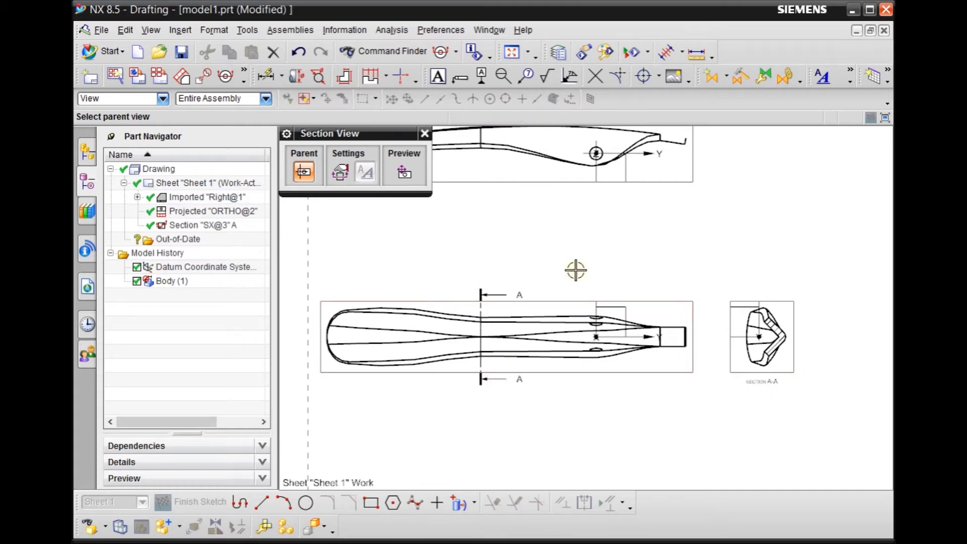
# Step: Start another section view with the Right base view as its parent
pyautogui.click(556, 306)
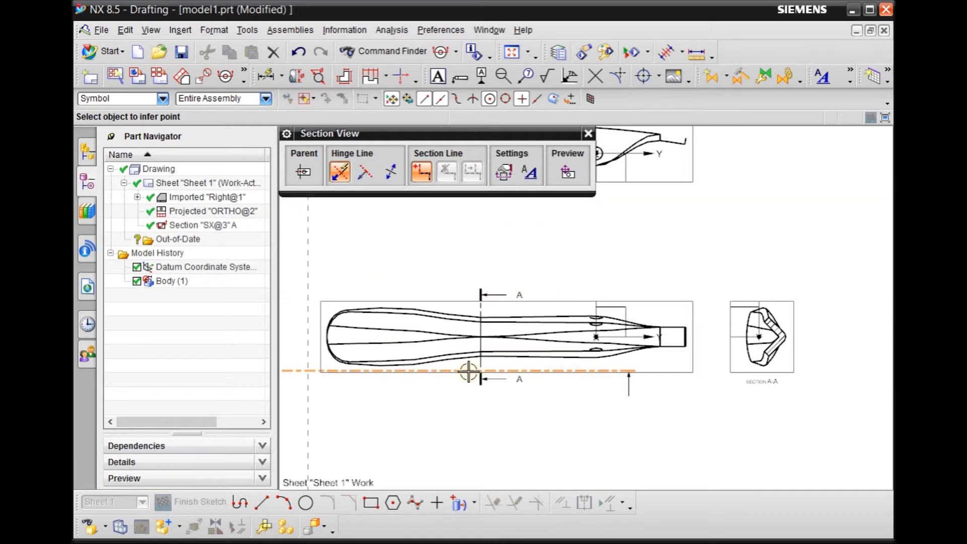
pyautogui.scroll(2, 402, 347)
pyautogui.scroll(-2, 403, 348)
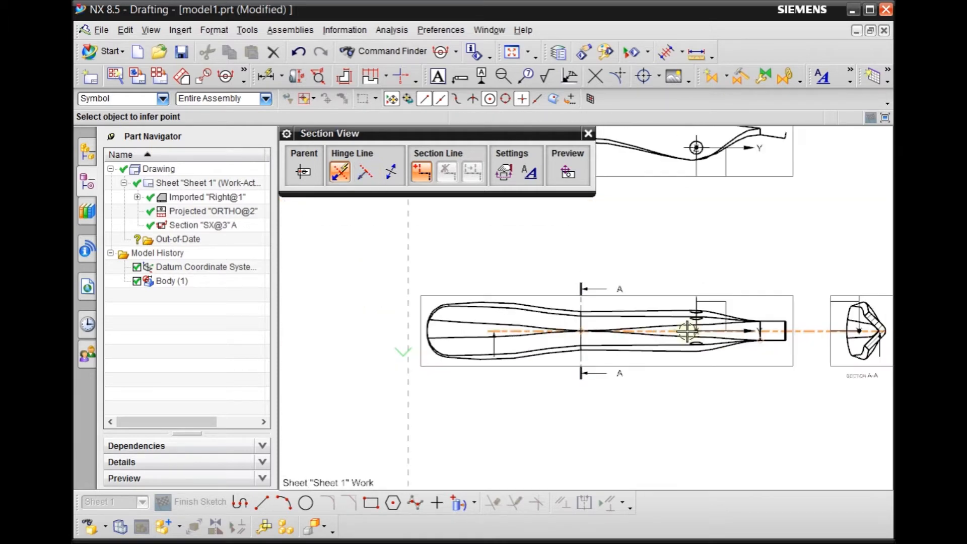
pyautogui.scroll(1, 464, 339)
pyautogui.scroll(-2, 469, 338)
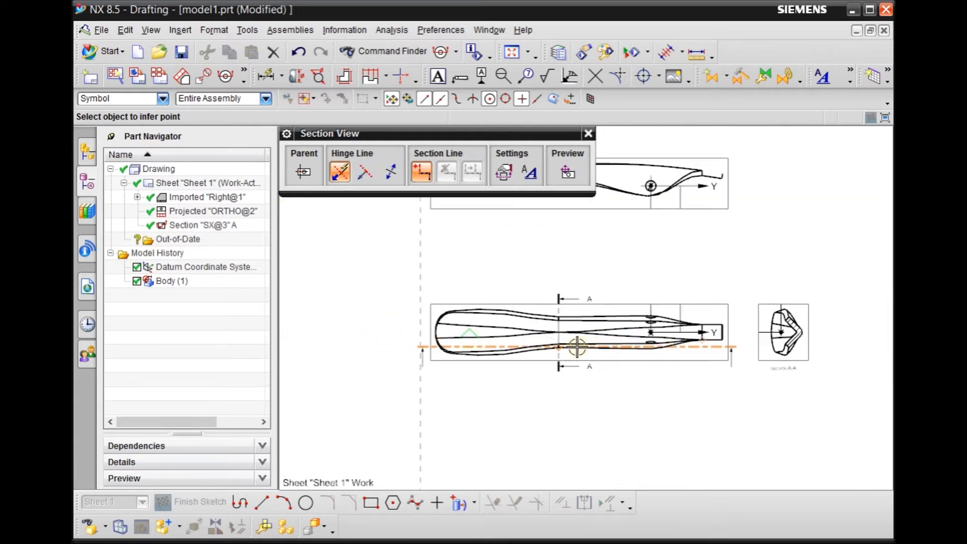
pyautogui.scroll(2, 544, 343)
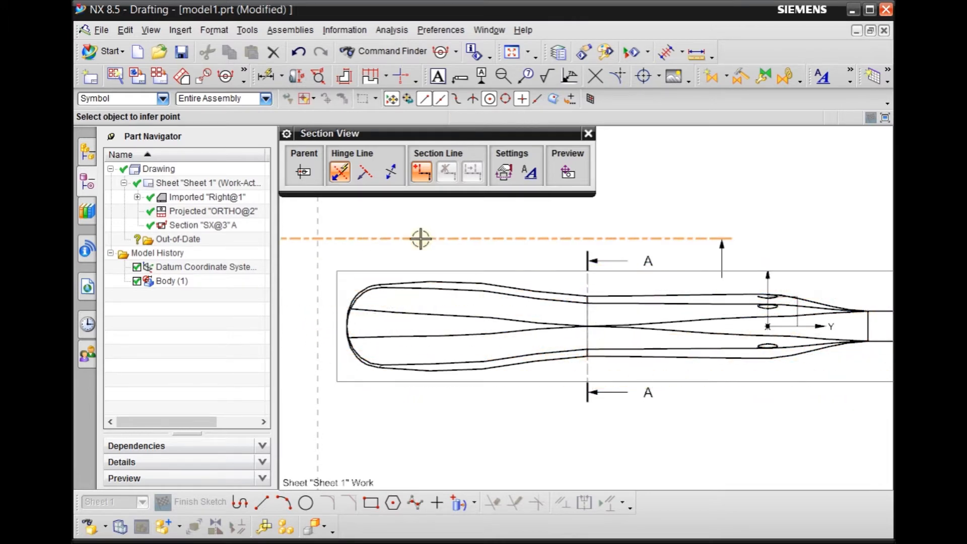
# Step: Define the section's hinge line with a two-point vector through the upper and lower edge endpoints of the trigger's rounded end
pyautogui.click(365, 173)
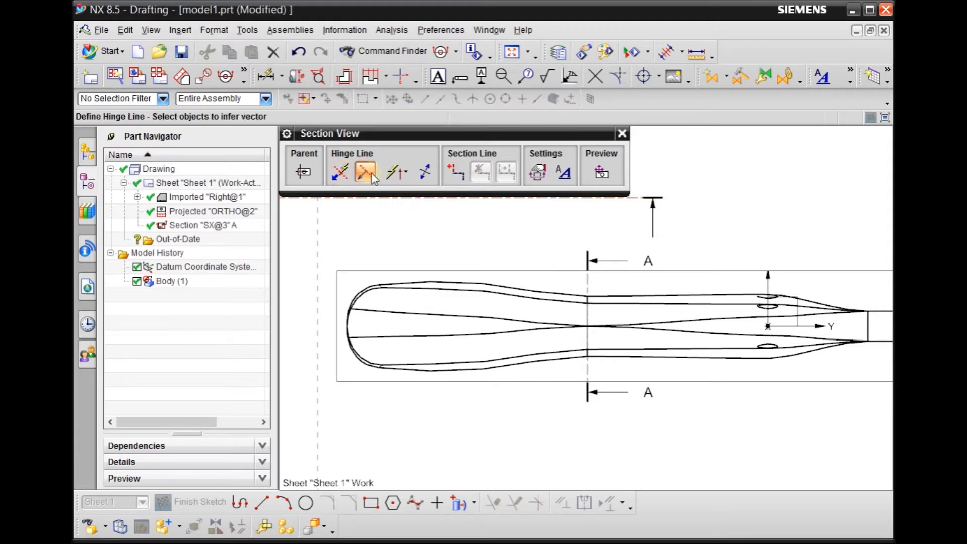
pyautogui.click(406, 174)
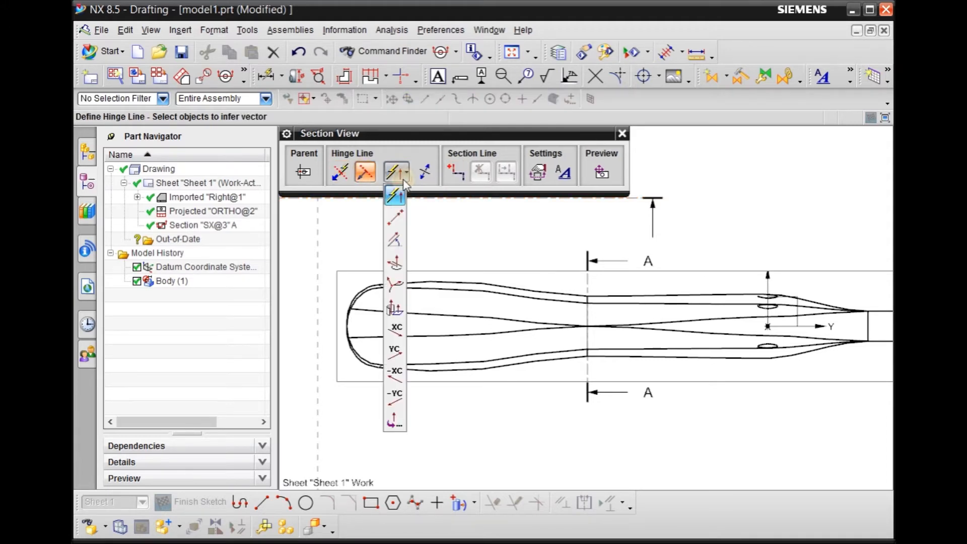
pyautogui.click(396, 219)
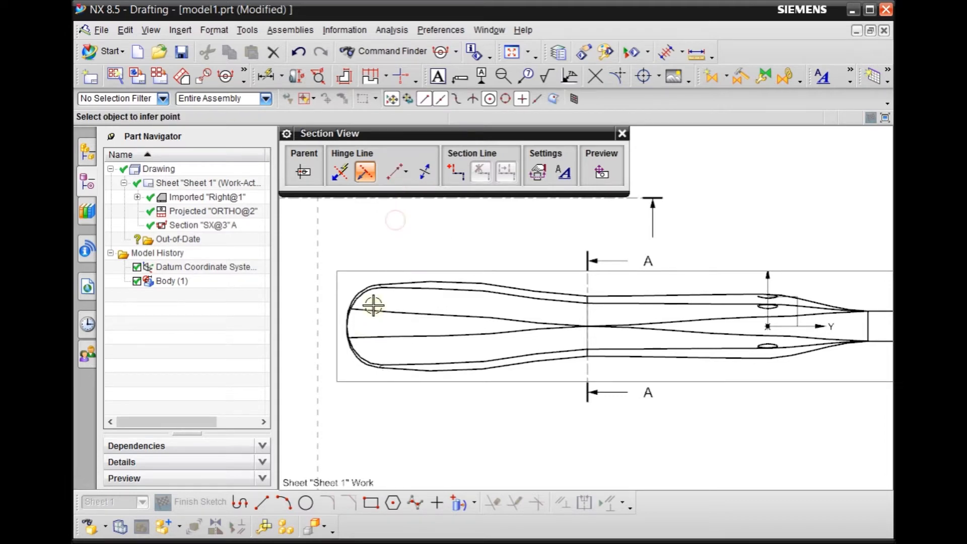
pyautogui.scroll(1, 373, 304)
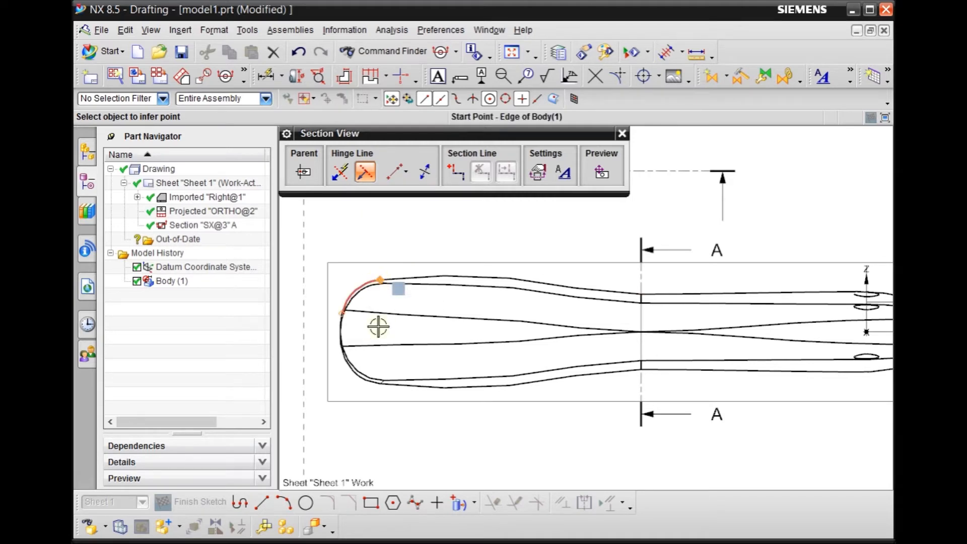
pyautogui.click(378, 278)
pyautogui.click(447, 286)
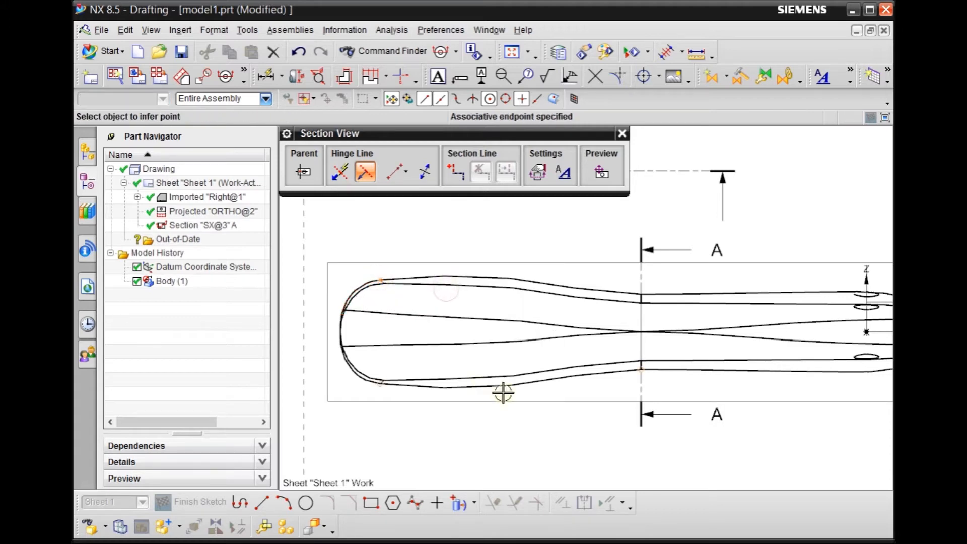
pyautogui.click(341, 348)
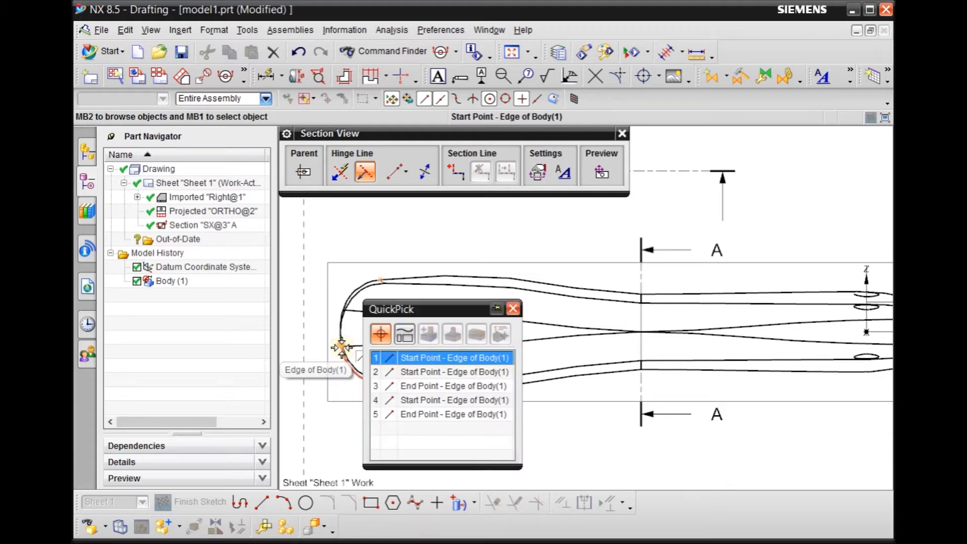
pyautogui.click(393, 356)
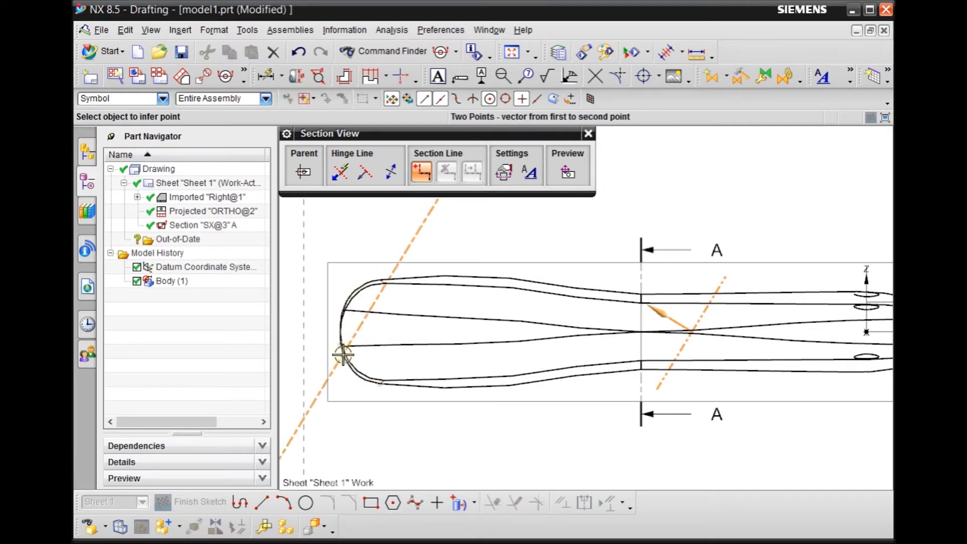
# Step: Pass the inclined section line through the wide half of the trigger and place the section view below and to the right of the base view
pyautogui.scroll(-2, 379, 290)
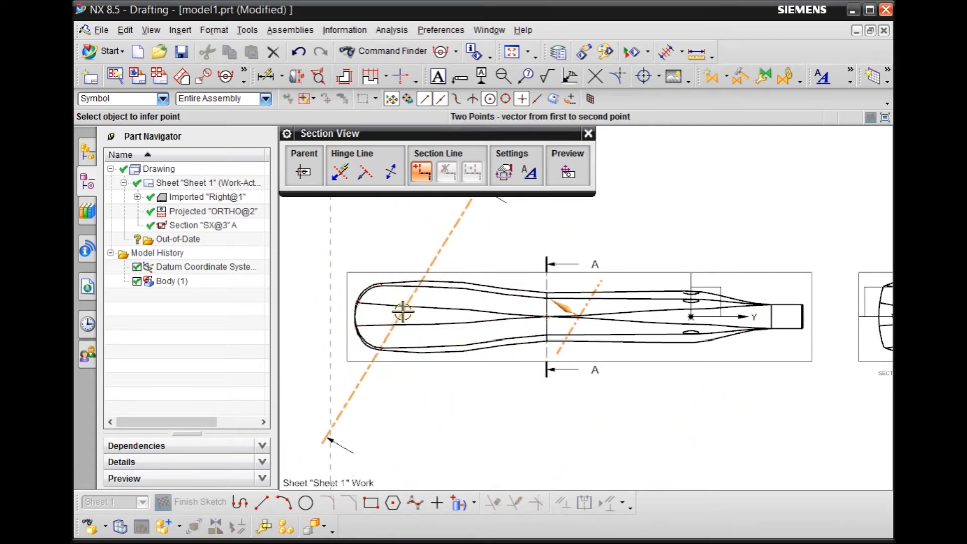
pyautogui.scroll(1, 402, 310)
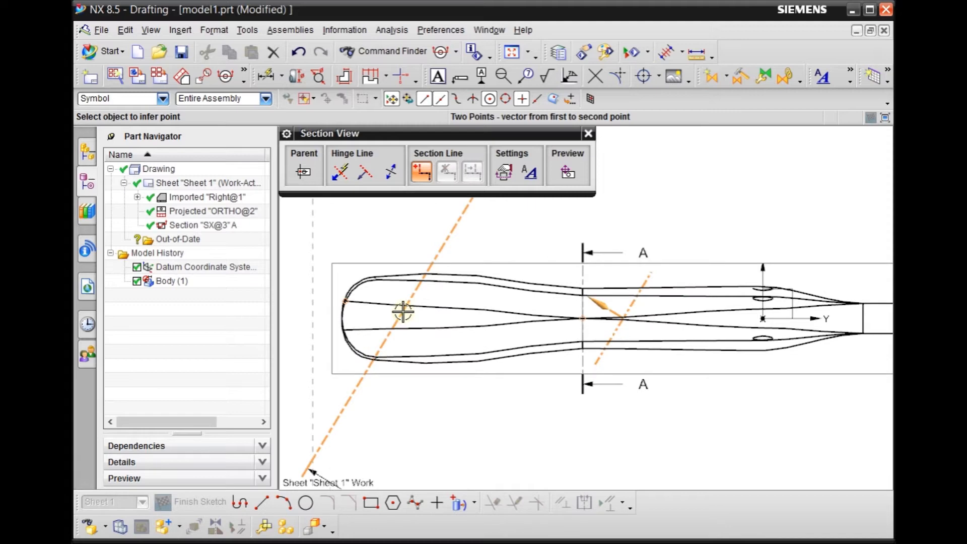
pyautogui.click(471, 324)
pyautogui.scroll(-3, 453, 325)
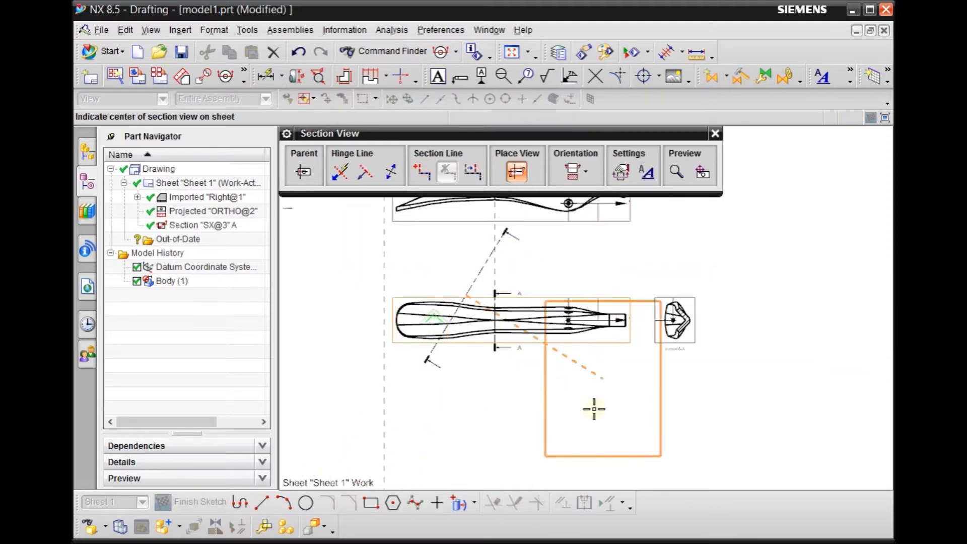
pyautogui.click(674, 466)
pyautogui.scroll(2, 675, 456)
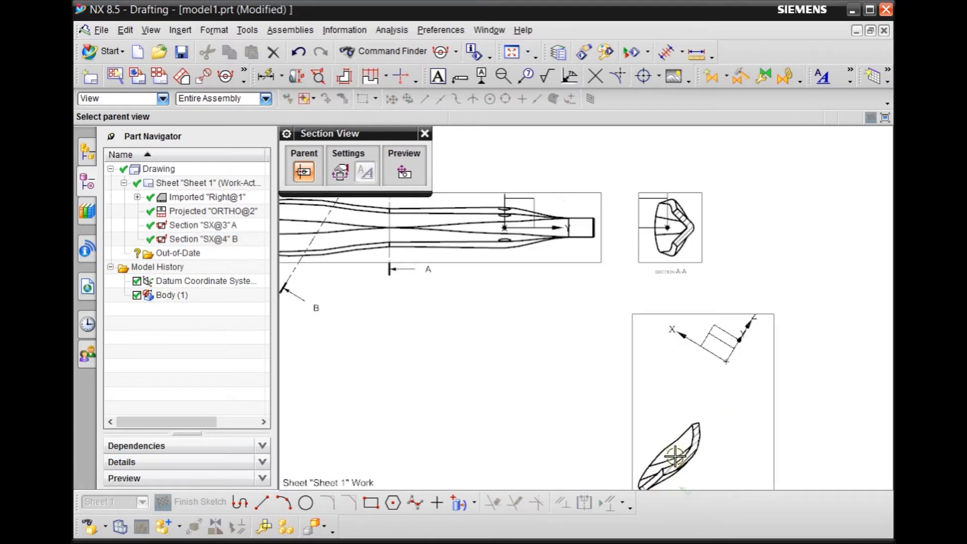
# Step: End the section view command and undo the inclined section view
pyautogui.scroll(-2, 674, 433)
pyautogui.scroll(2, 672, 415)
pyautogui.scroll(-2, 680, 422)
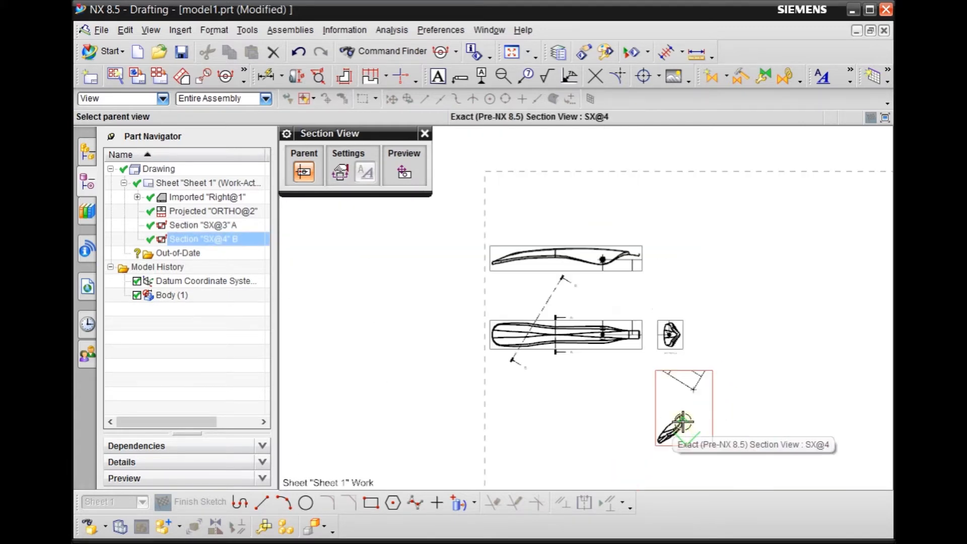
pyautogui.scroll(1, 712, 393)
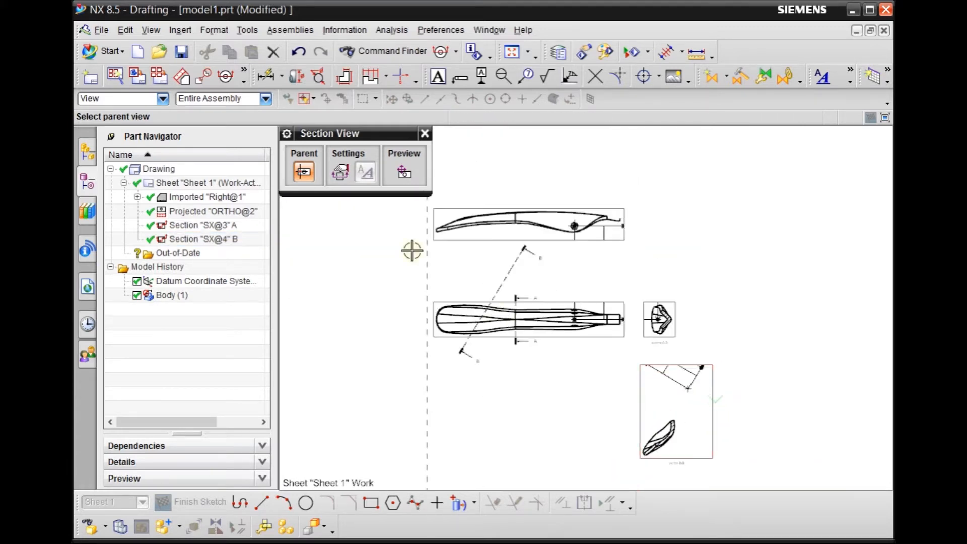
pyautogui.click(424, 133)
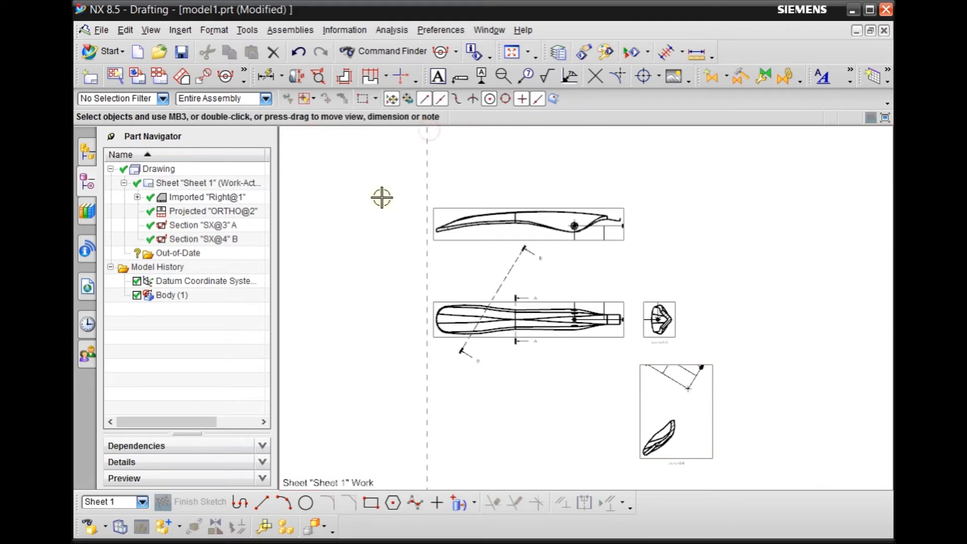
pyautogui.click(299, 53)
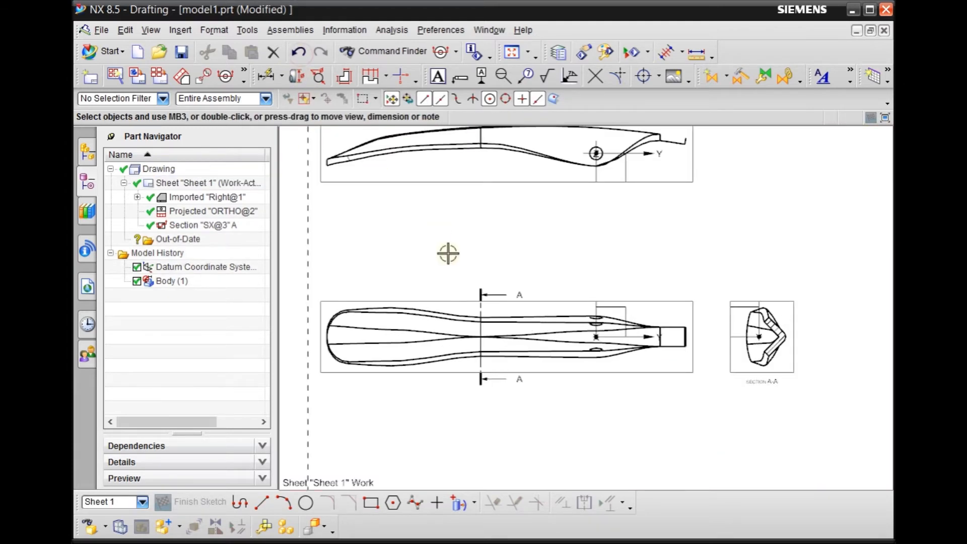
# Step: Examine section A-A up close, comparing its crosshatched cut with the geometry behind the cutting plane
pyautogui.scroll(-2, 428, 290)
pyautogui.scroll(4, 670, 336)
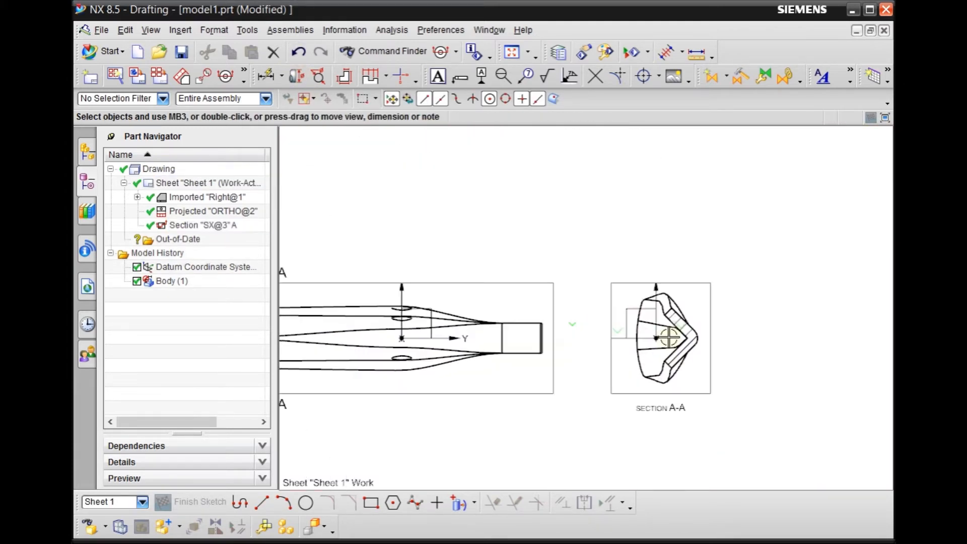
pyautogui.scroll(2, 700, 322)
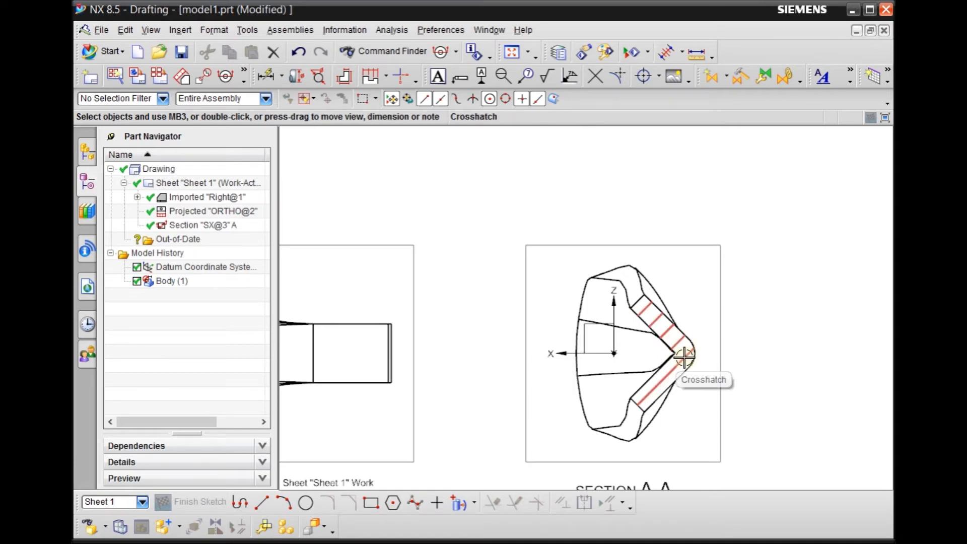
pyautogui.scroll(-2, 744, 346)
pyautogui.scroll(-3, 775, 339)
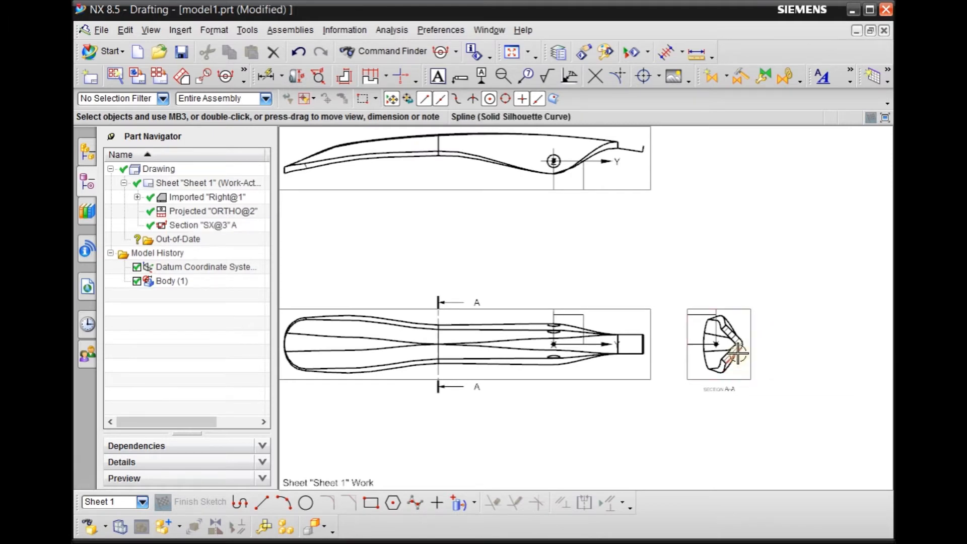
pyautogui.scroll(3, 739, 358)
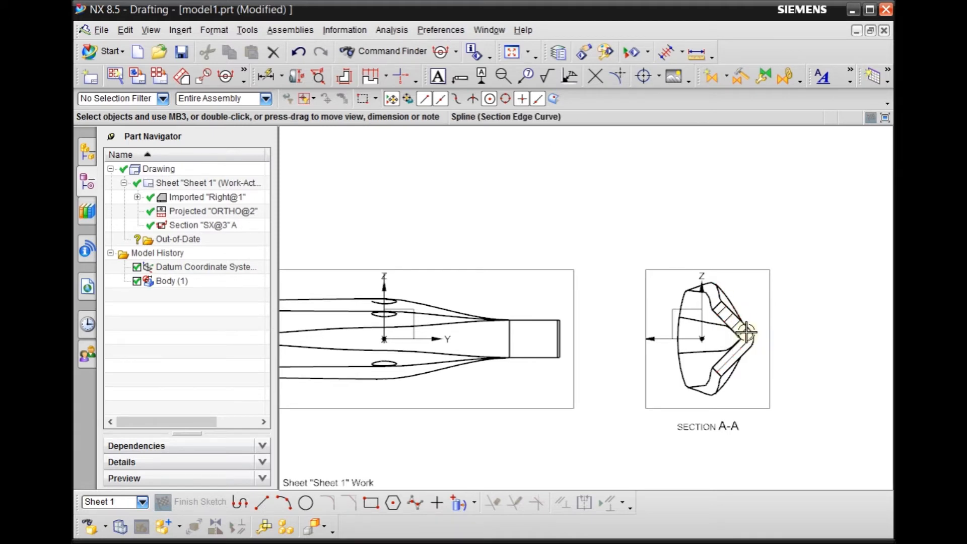
pyautogui.scroll(2, 795, 358)
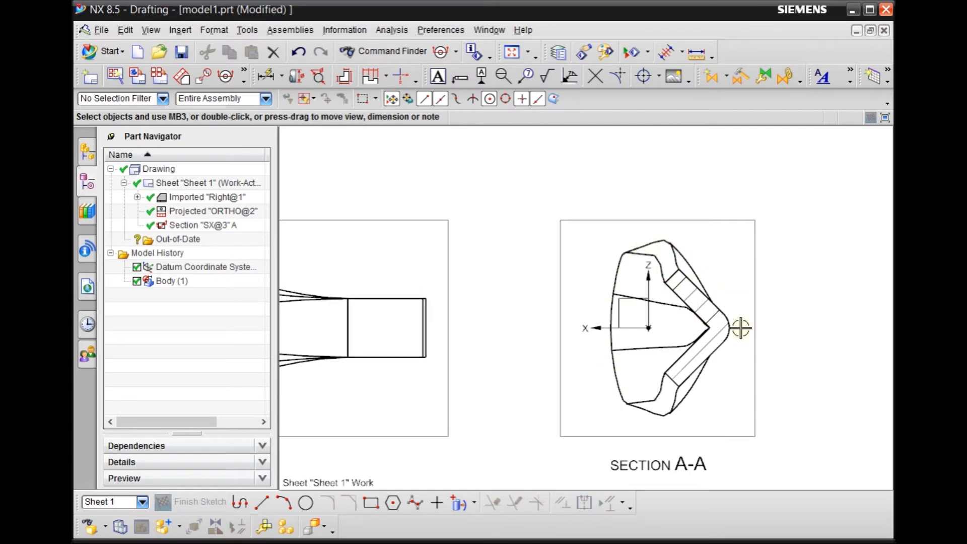
pyautogui.scroll(-4, 741, 328)
pyautogui.scroll(-2, 765, 333)
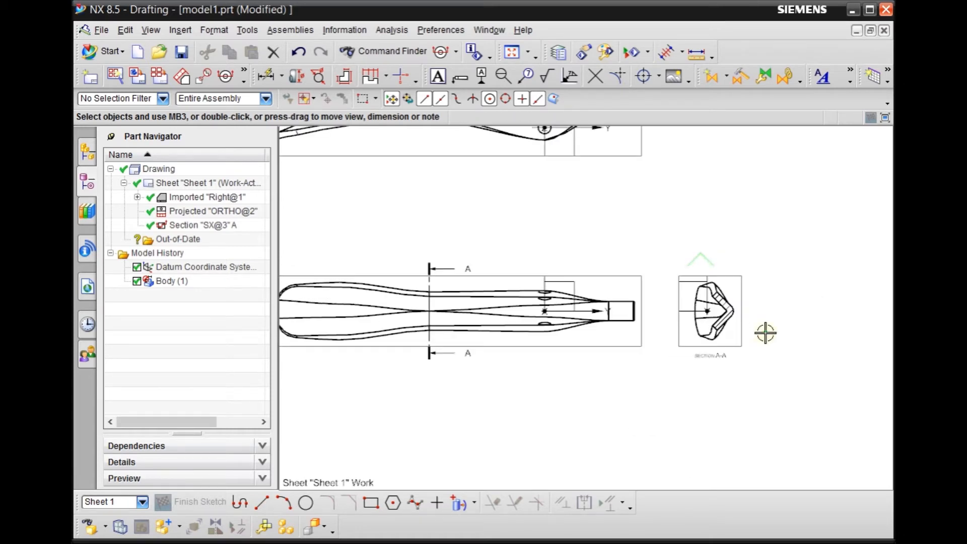
pyautogui.scroll(2, 765, 333)
pyautogui.scroll(2, 737, 286)
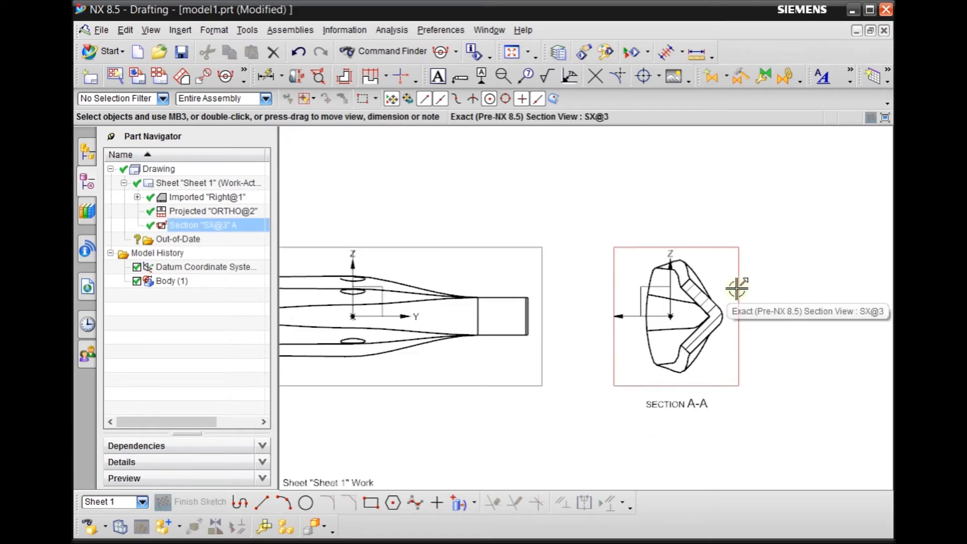
pyautogui.moveTo(737, 288)
pyautogui.keyDown('shift'); pyautogui.mouseDown(button='middle')
pyautogui.moveTo(729, 337)
pyautogui.moveTo(725, 286)
pyautogui.mouseUp(button='middle'); pyautogui.keyUp('shift')
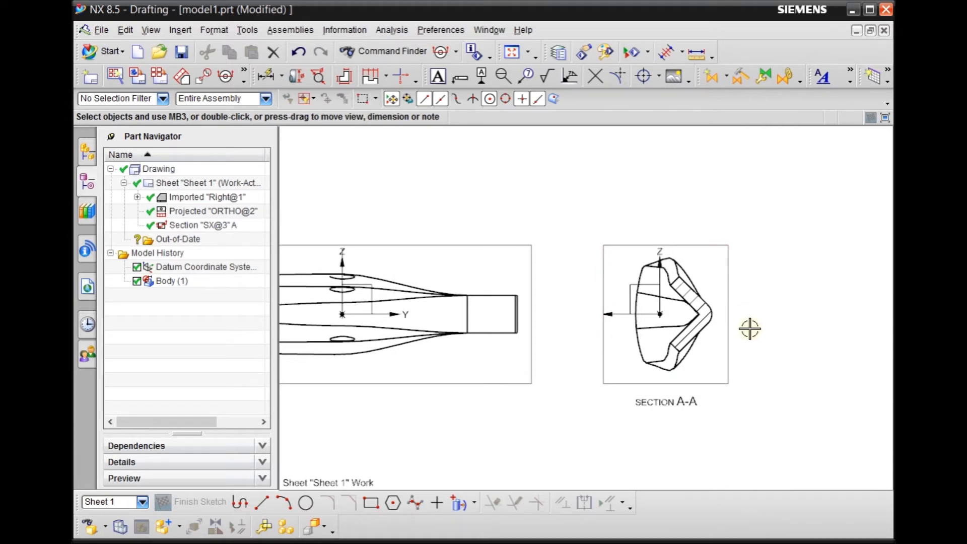
pyautogui.click(509, 207)
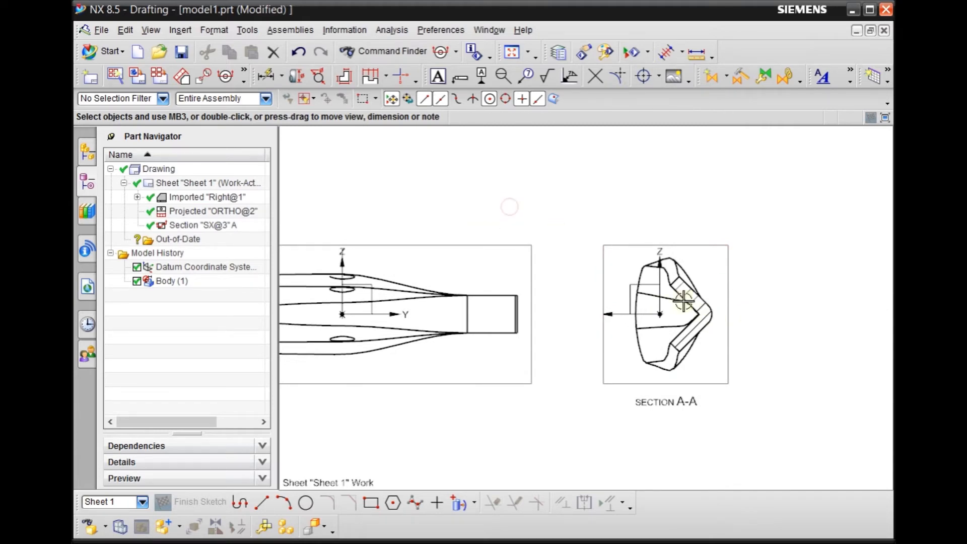
pyautogui.scroll(1, 683, 301)
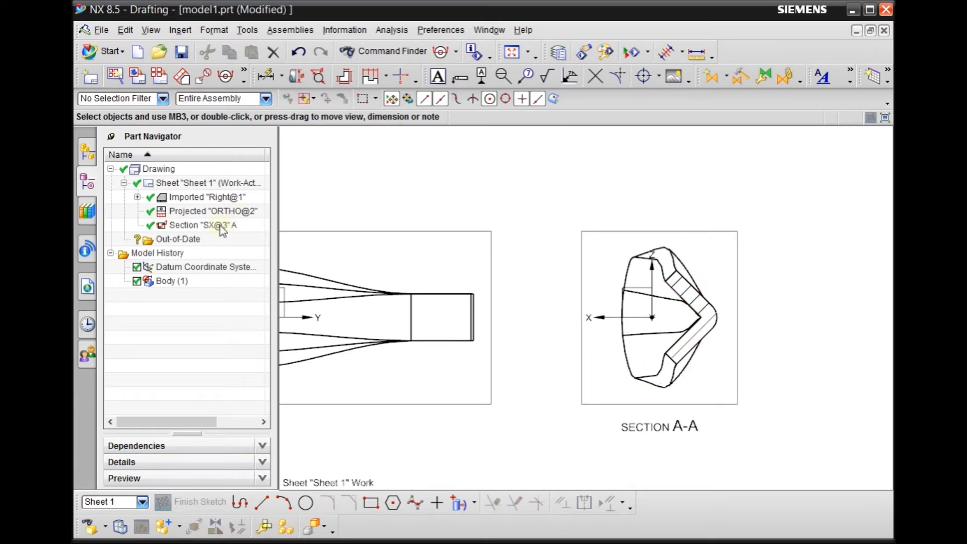
# Step: Turn off the Background option in the view style of section A-A so only the cut profile is drawn
pyautogui.click(201, 226)
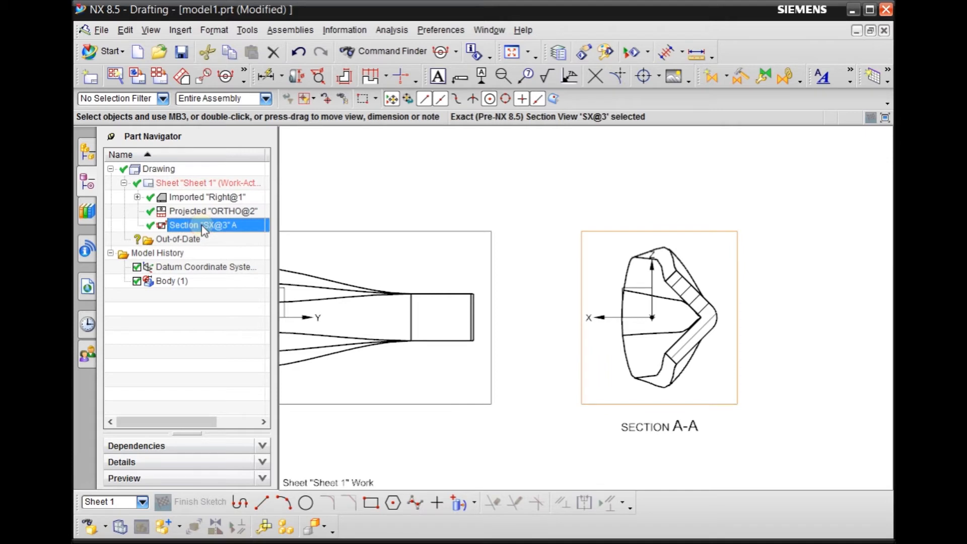
pyautogui.rightClick(232, 229)
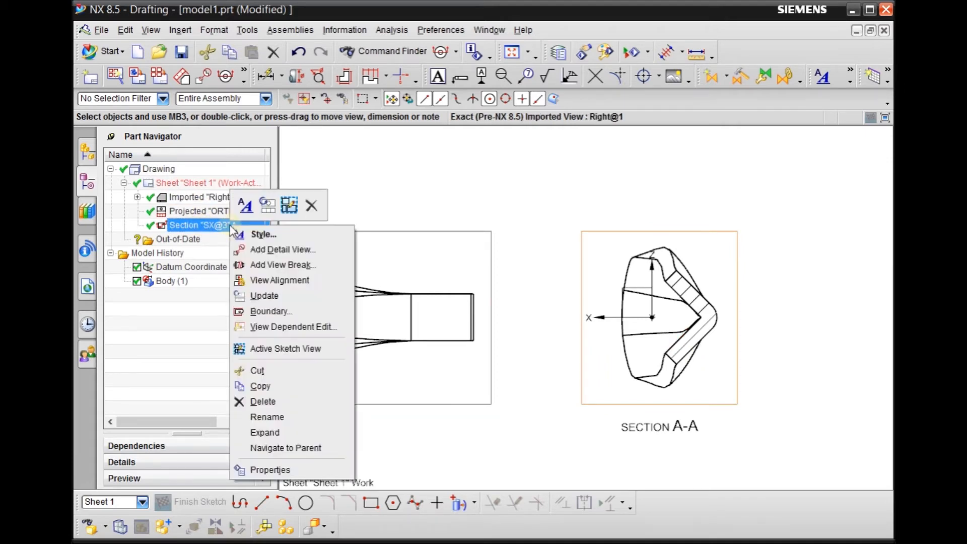
pyautogui.click(284, 235)
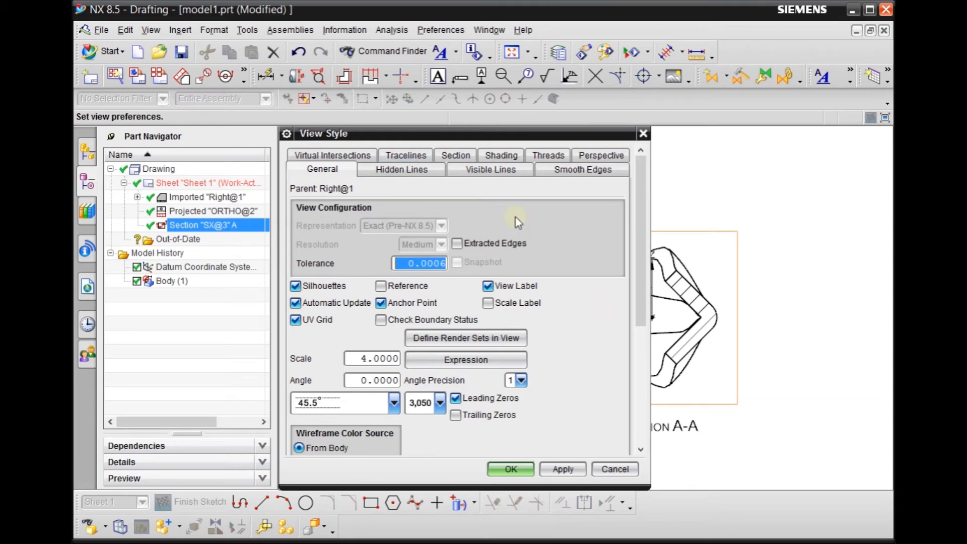
pyautogui.click(456, 155)
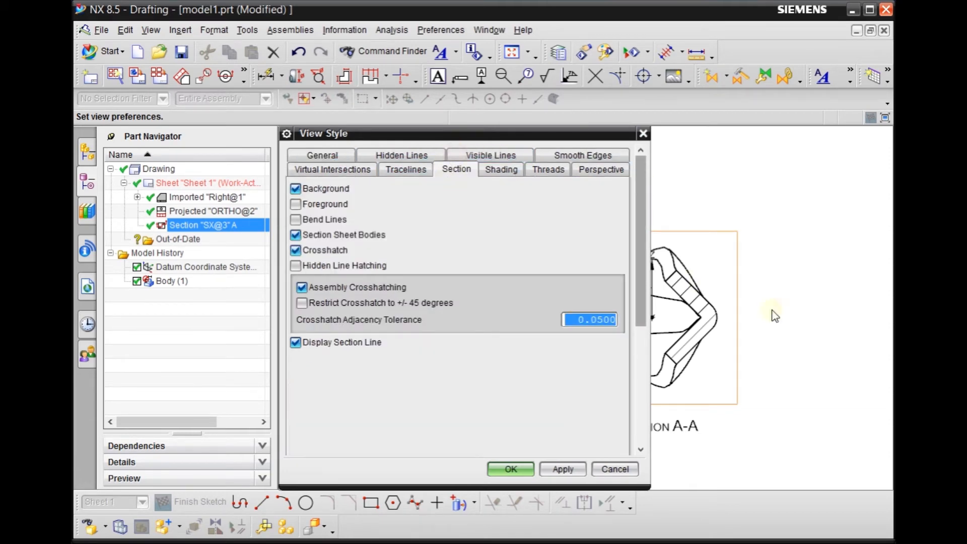
pyautogui.click(802, 336)
pyautogui.scroll(-2, 804, 328)
pyautogui.scroll(1, 654, 335)
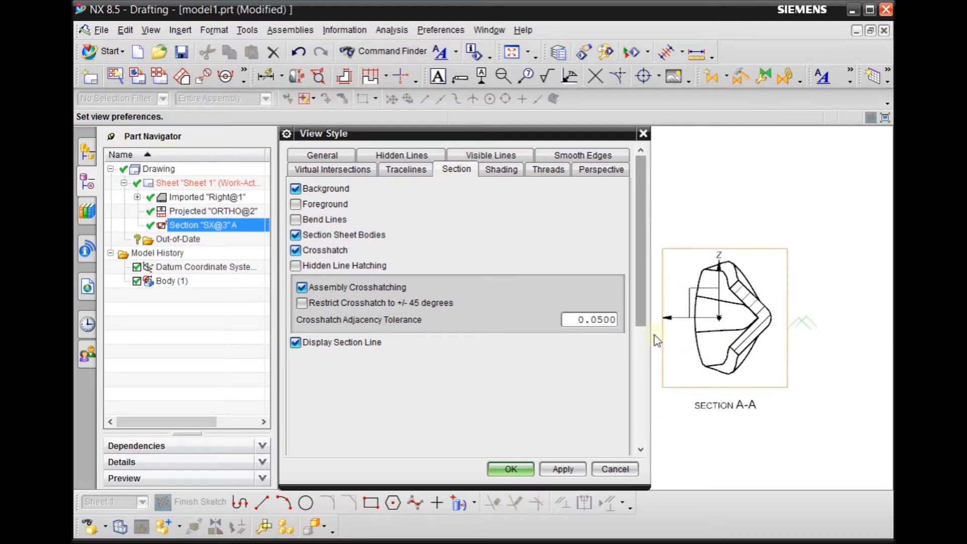
pyautogui.click(295, 189)
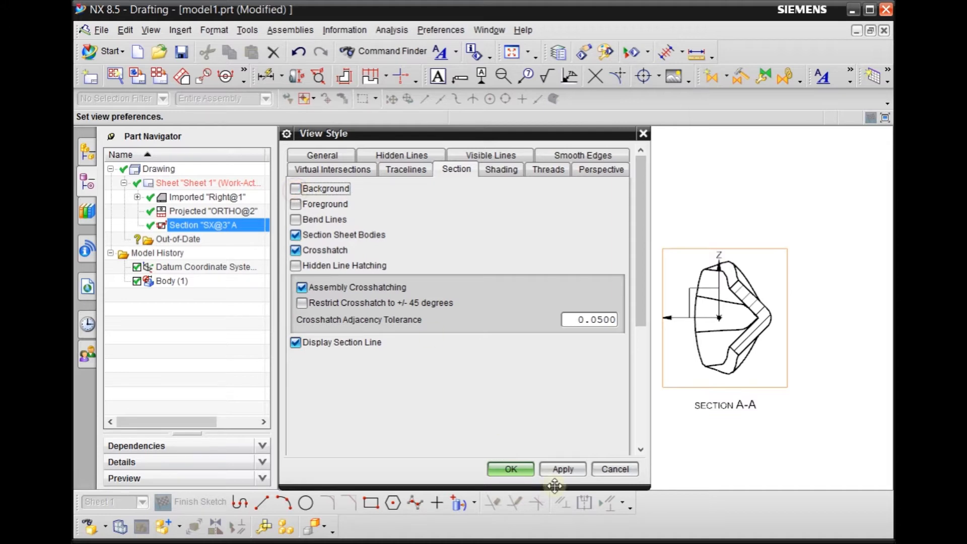
pyautogui.click(562, 469)
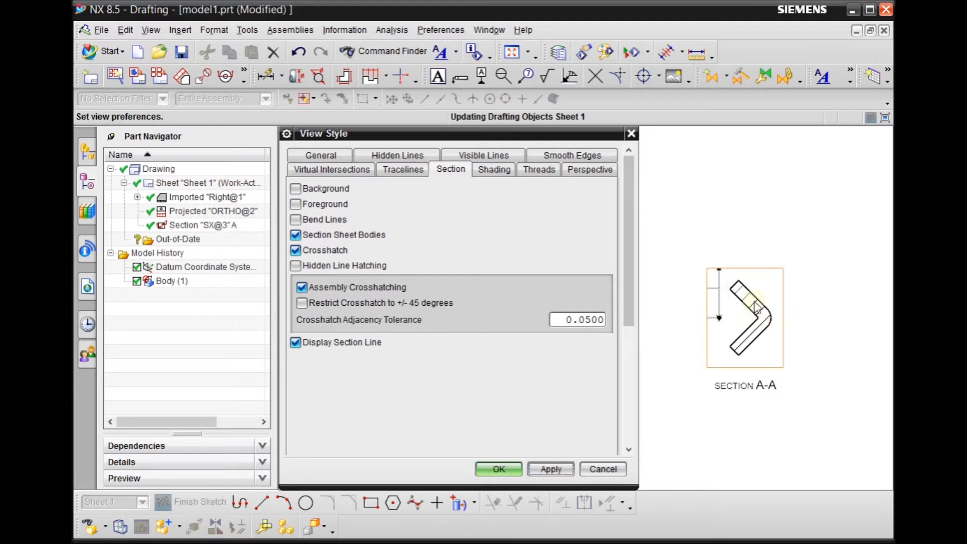
pyautogui.click(501, 467)
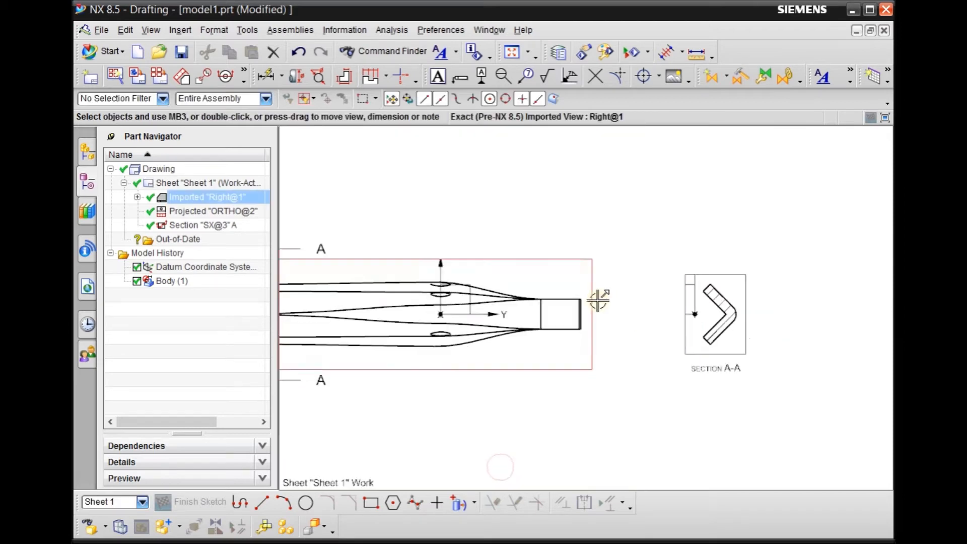
# Step: Examine the cut profile of section A-A up close and beside the adjacent base view
pyautogui.scroll(-5, 737, 315)
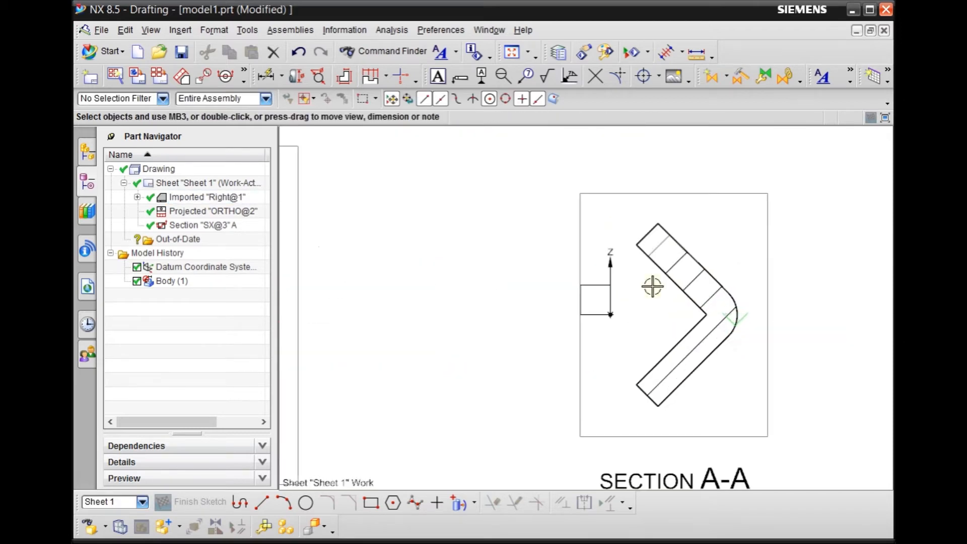
pyautogui.scroll(3, 559, 357)
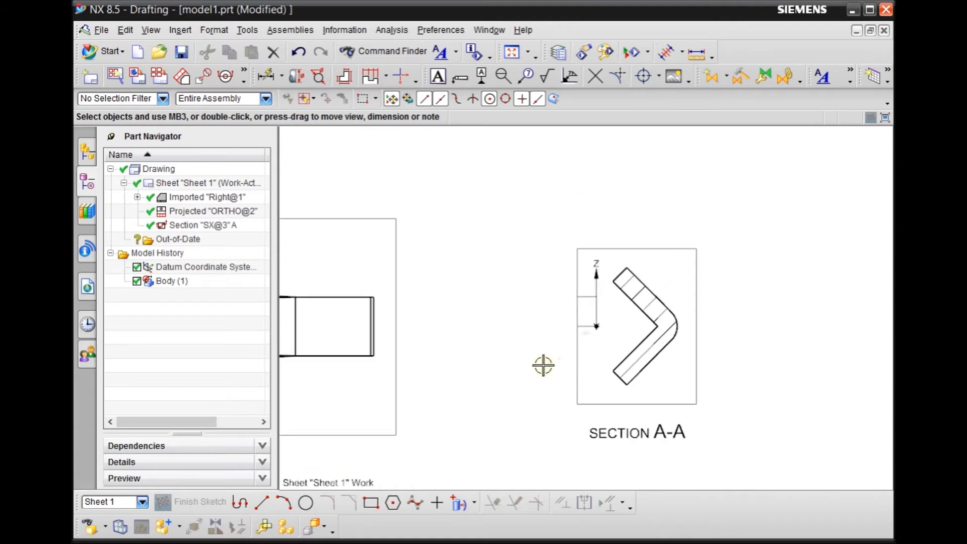
pyautogui.scroll(1, 687, 311)
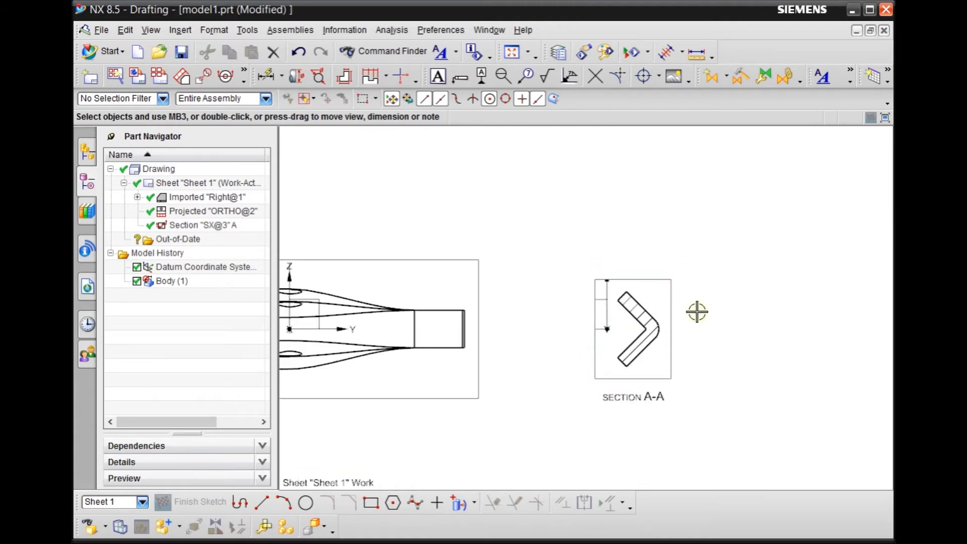
pyautogui.scroll(-2, 630, 335)
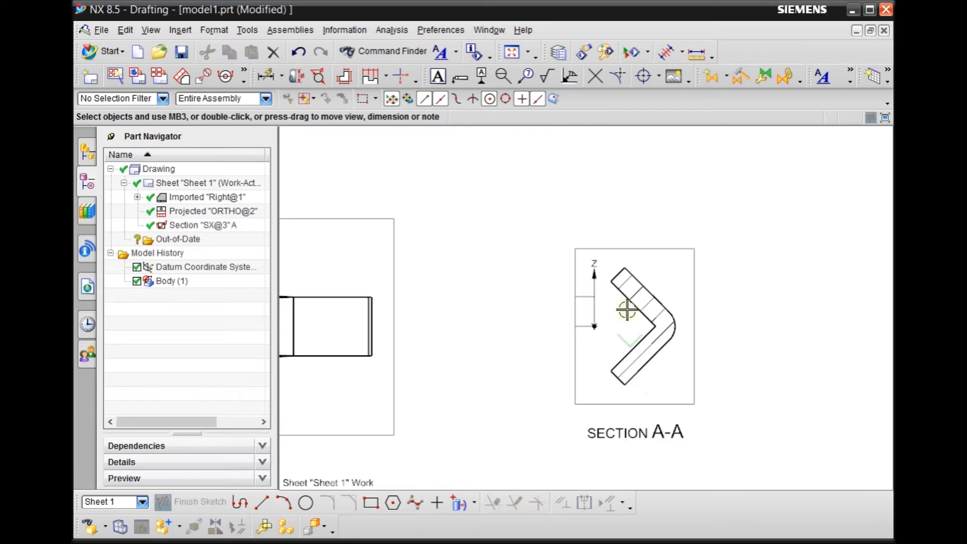
pyautogui.scroll(3, 720, 299)
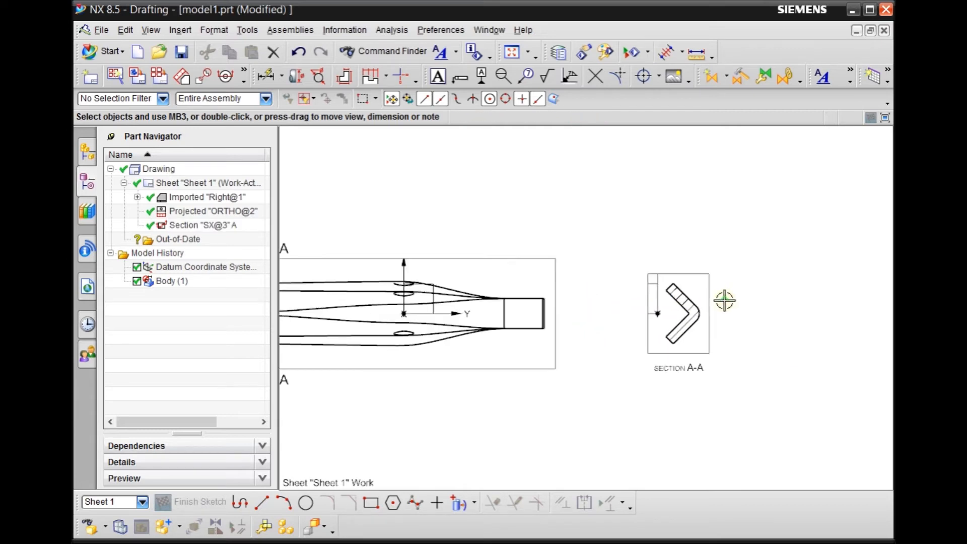
pyautogui.scroll(-3, 724, 300)
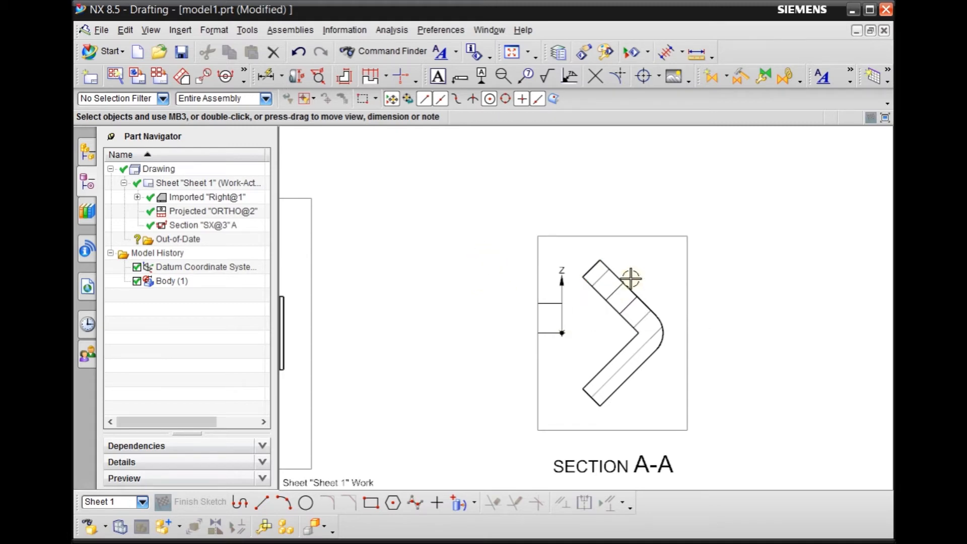
# Step: Set the linear dimension format to stacked fractions (1 1/8) in the annotation preferences, with inches as the unit
pyautogui.click(442, 31)
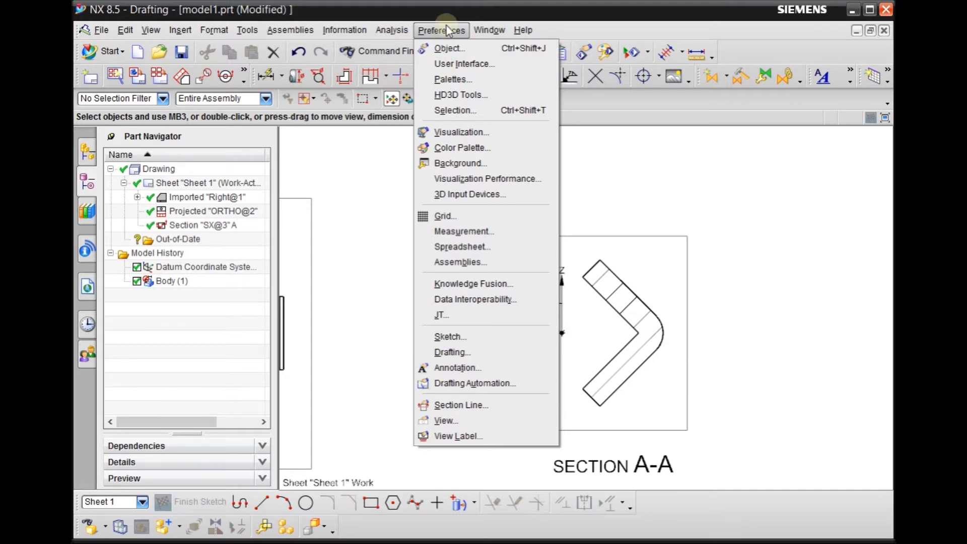
pyautogui.click(448, 369)
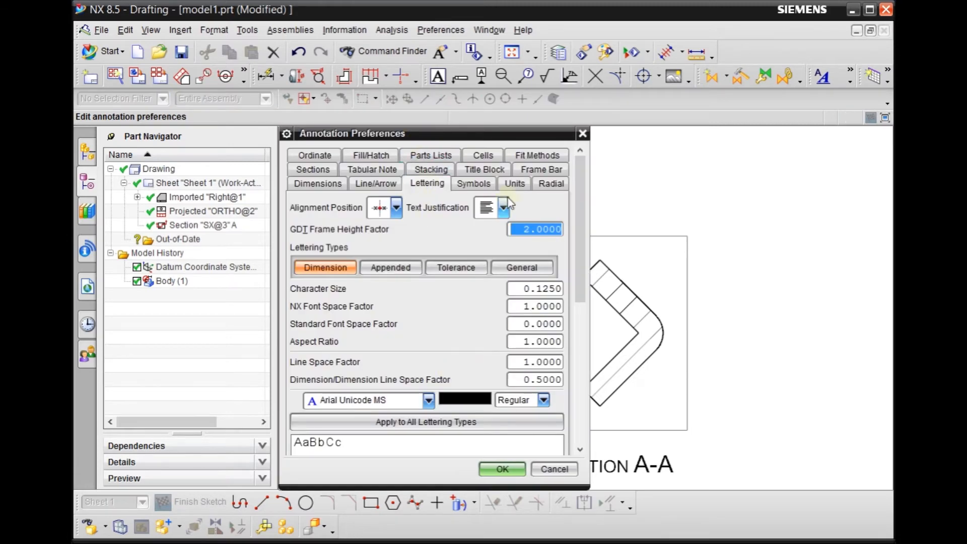
pyautogui.click(522, 186)
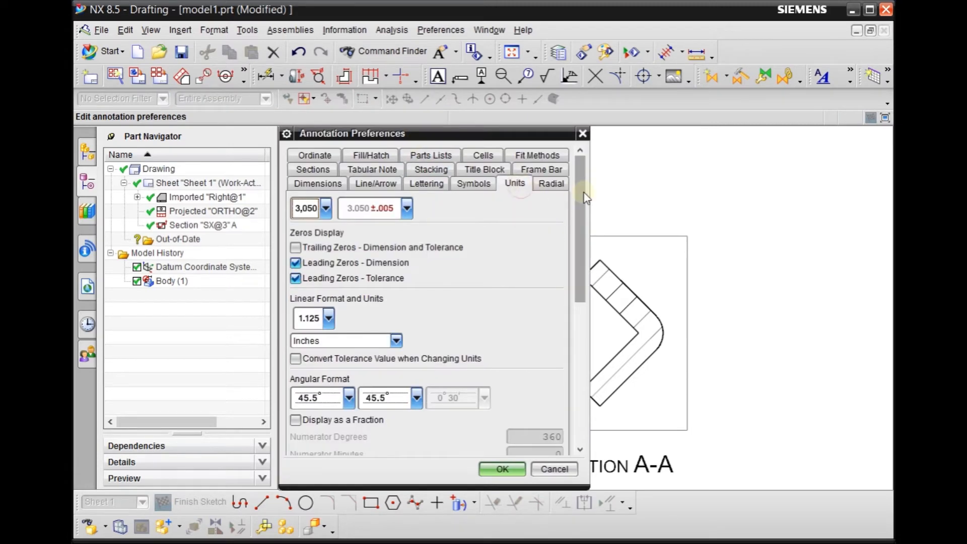
pyautogui.scroll(-1, 584, 210)
pyautogui.scroll(1, 583, 210)
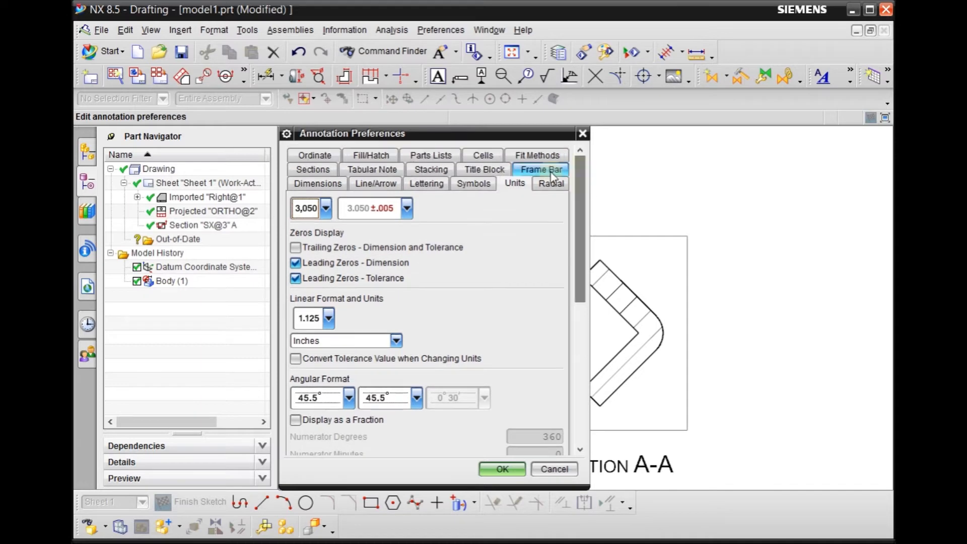
pyautogui.click(328, 318)
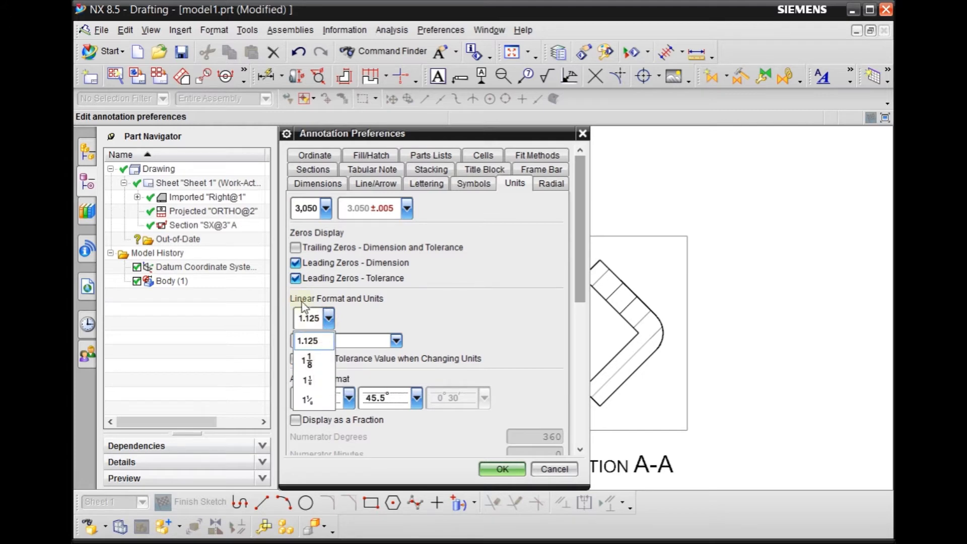
pyautogui.click(308, 361)
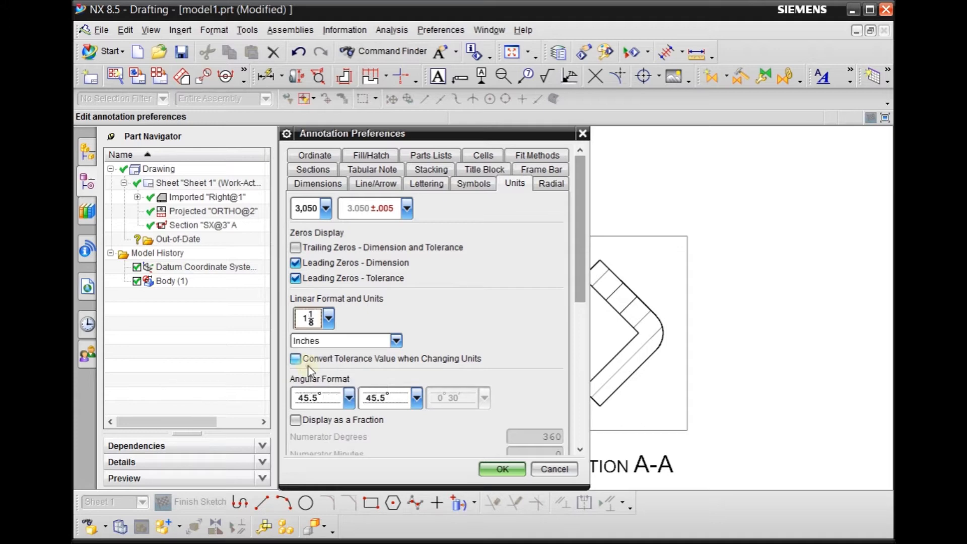
pyautogui.click(325, 213)
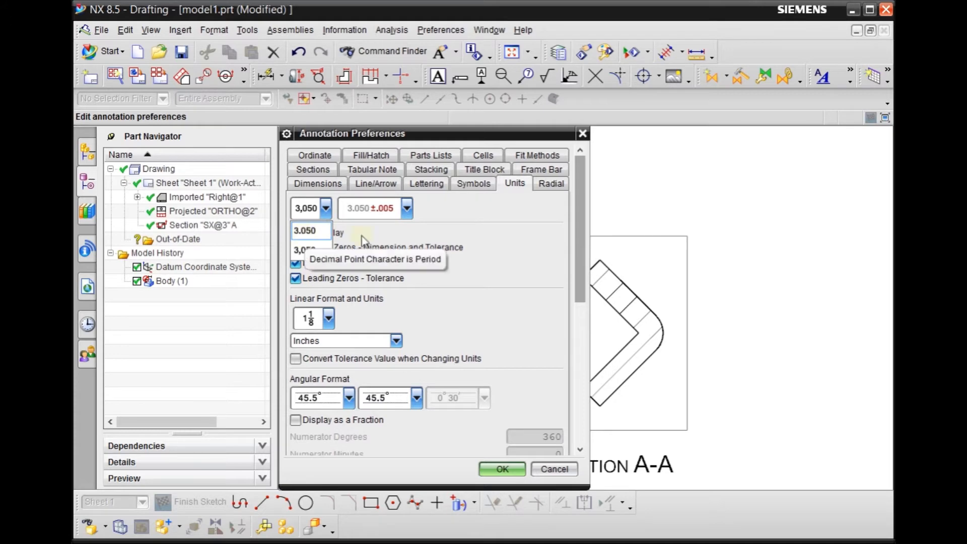
pyautogui.click(536, 229)
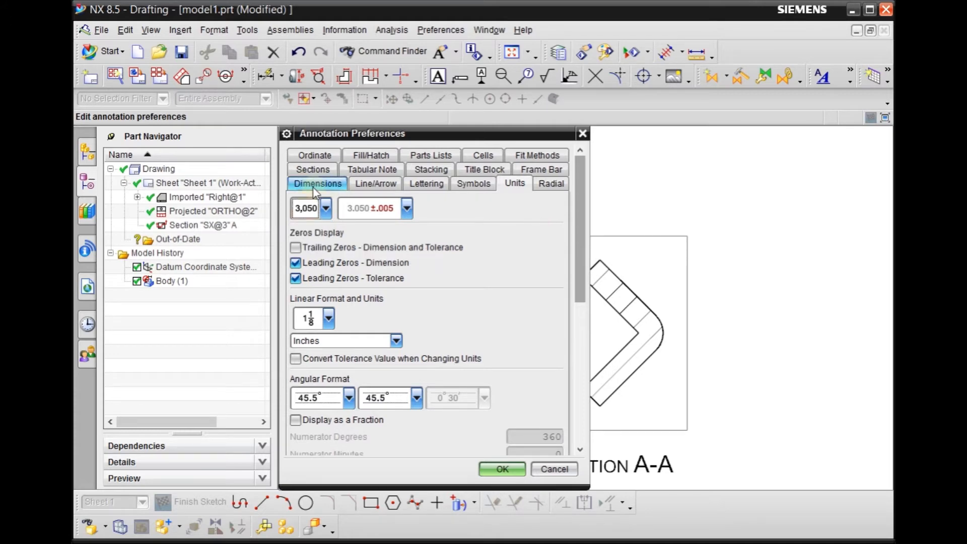
pyautogui.click(329, 319)
pyautogui.click(329, 318)
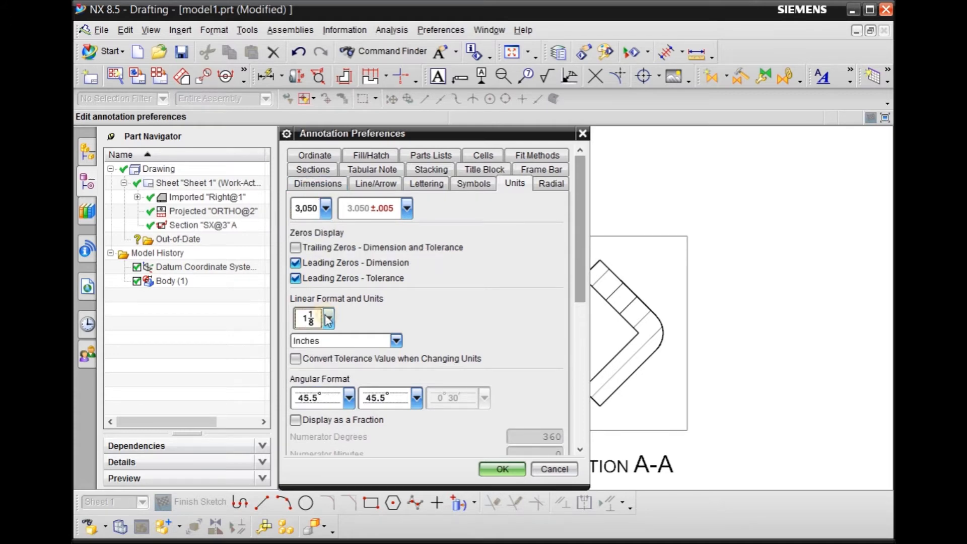
# Step: Set the inch dimension precision to 1/64 and accept the annotation preferences
pyautogui.click(331, 183)
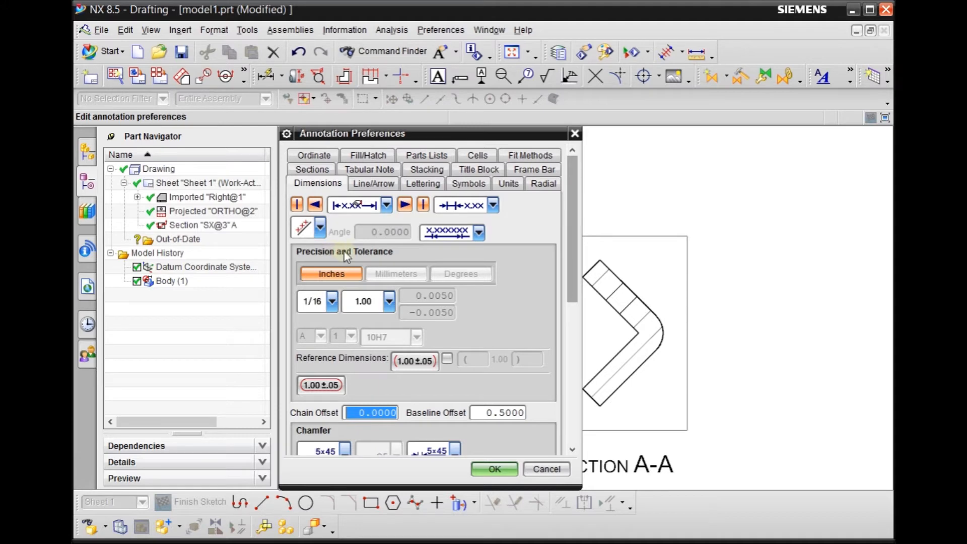
pyautogui.click(332, 302)
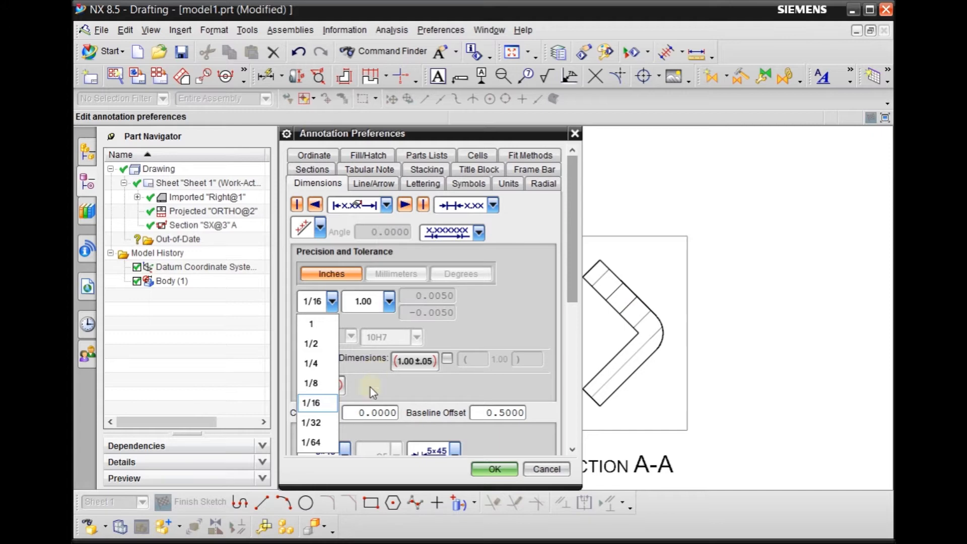
pyautogui.click(314, 444)
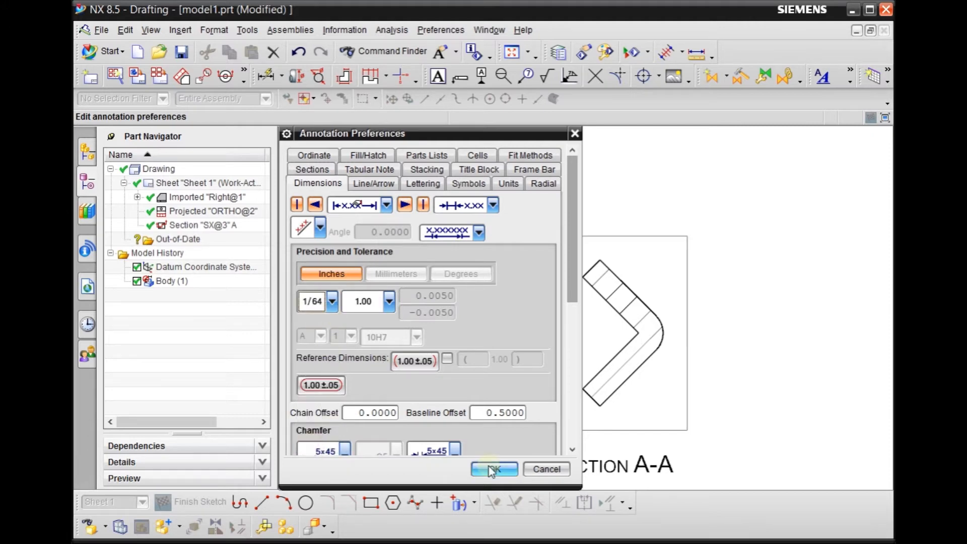
pyautogui.scroll(-5, 572, 264)
pyautogui.scroll(5, 571, 262)
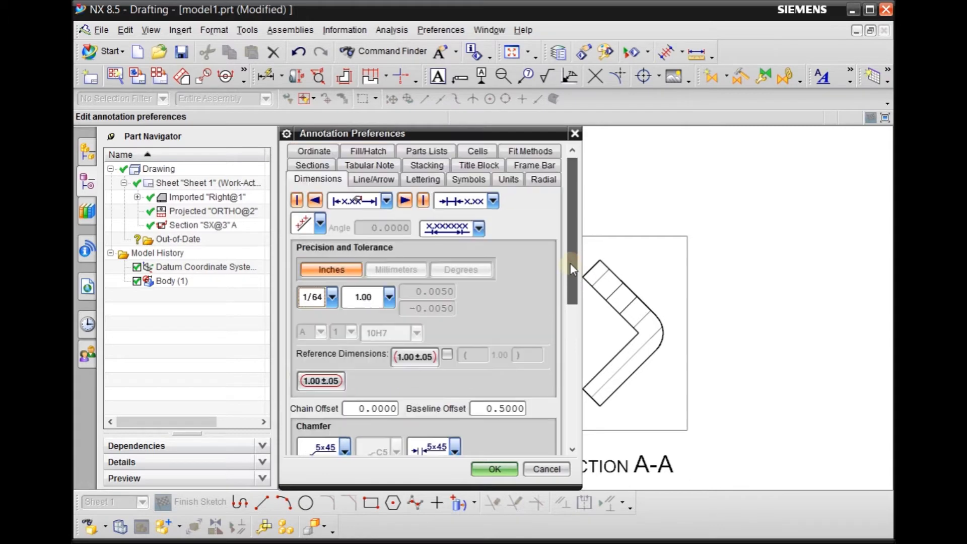
pyautogui.click(490, 470)
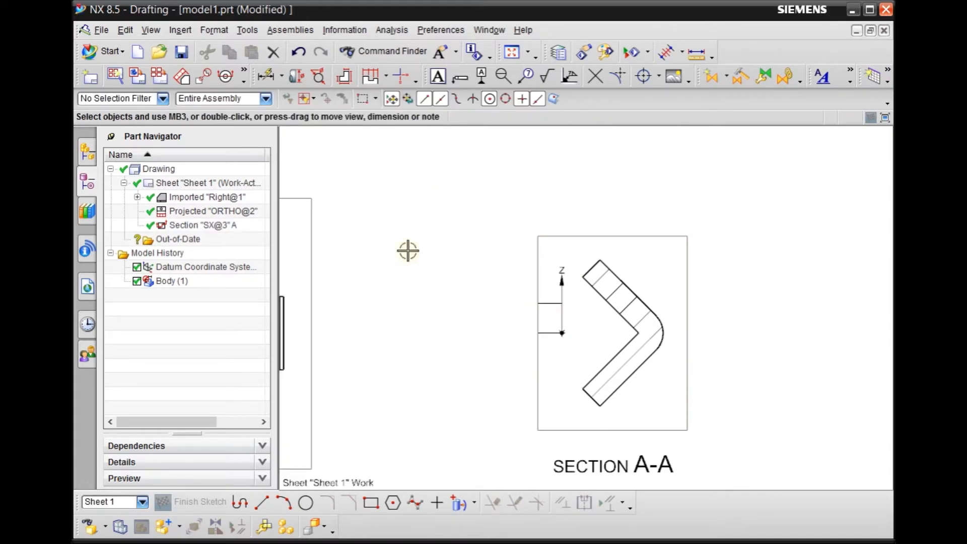
# Step: Add an inferred radius dimension to the outer bend arc of section A-A, placing it outside the profile near the bend
pyautogui.click(272, 77)
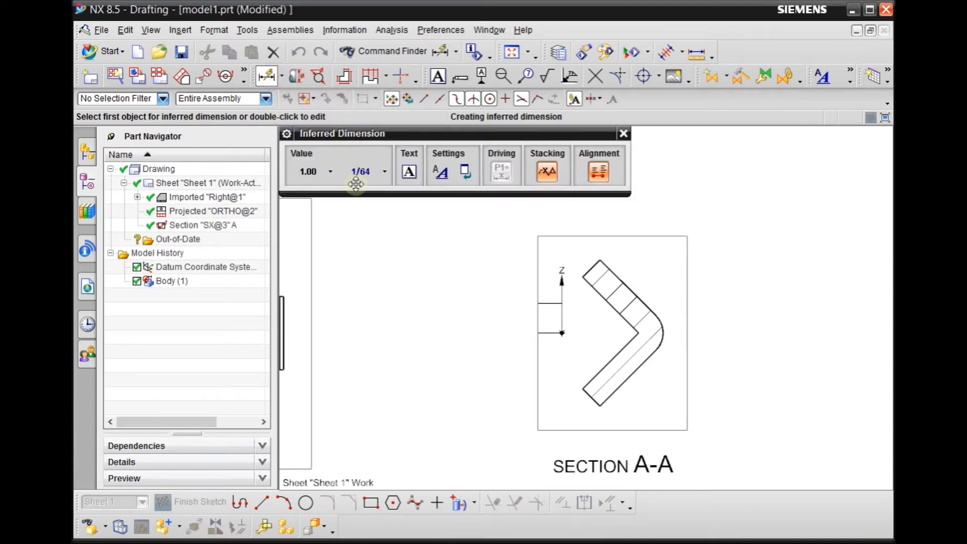
pyautogui.click(382, 173)
pyautogui.click(383, 174)
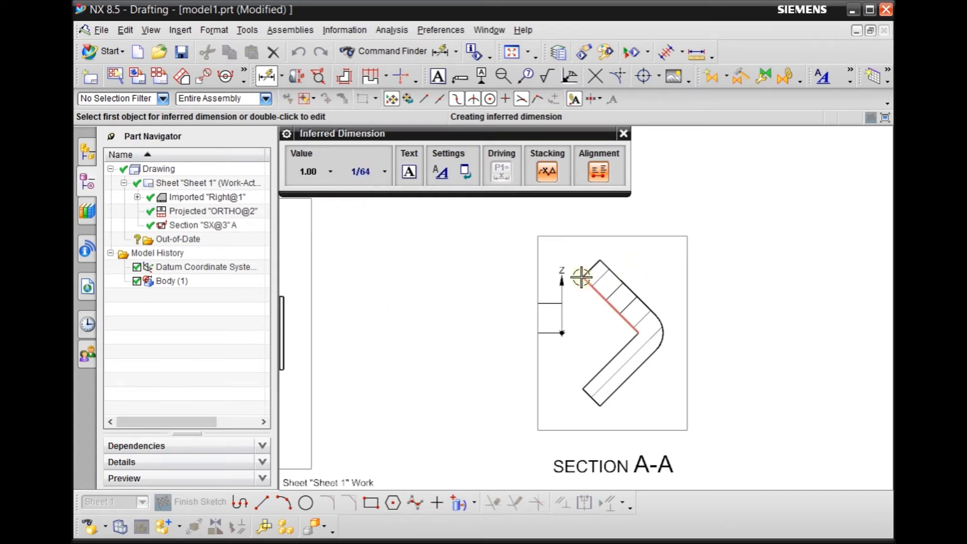
pyautogui.scroll(3, 607, 272)
pyautogui.scroll(-2, 551, 237)
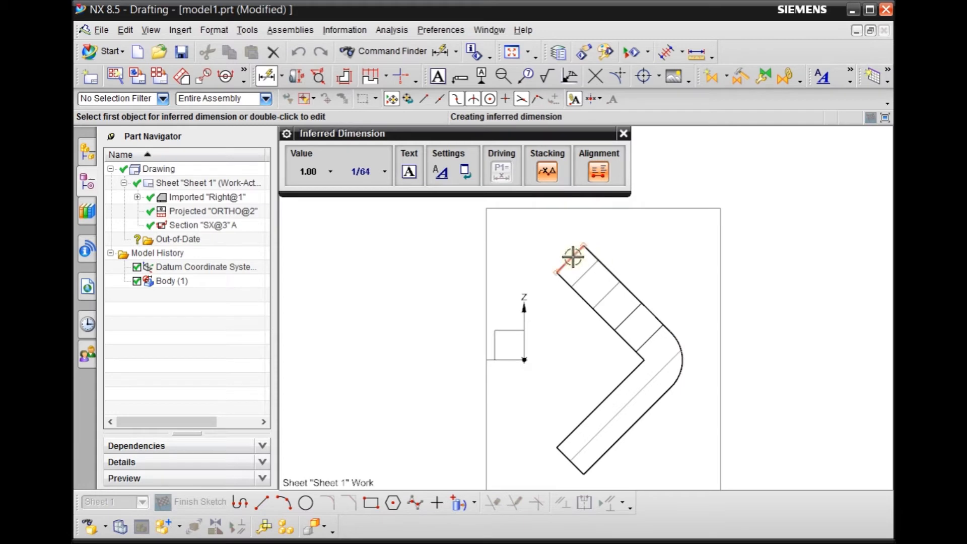
pyautogui.scroll(-3, 715, 292)
pyautogui.scroll(-1, 739, 337)
pyautogui.scroll(4, 728, 336)
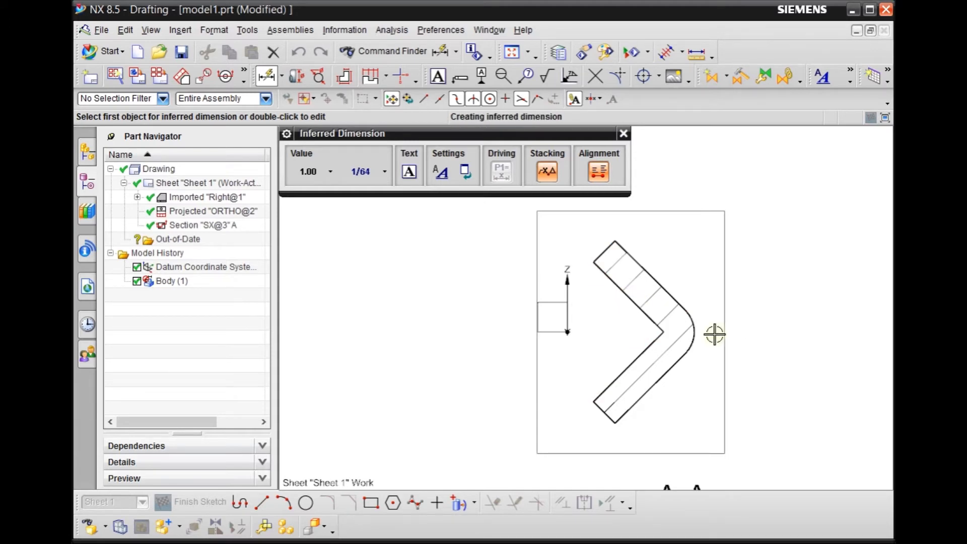
pyautogui.scroll(2, 717, 332)
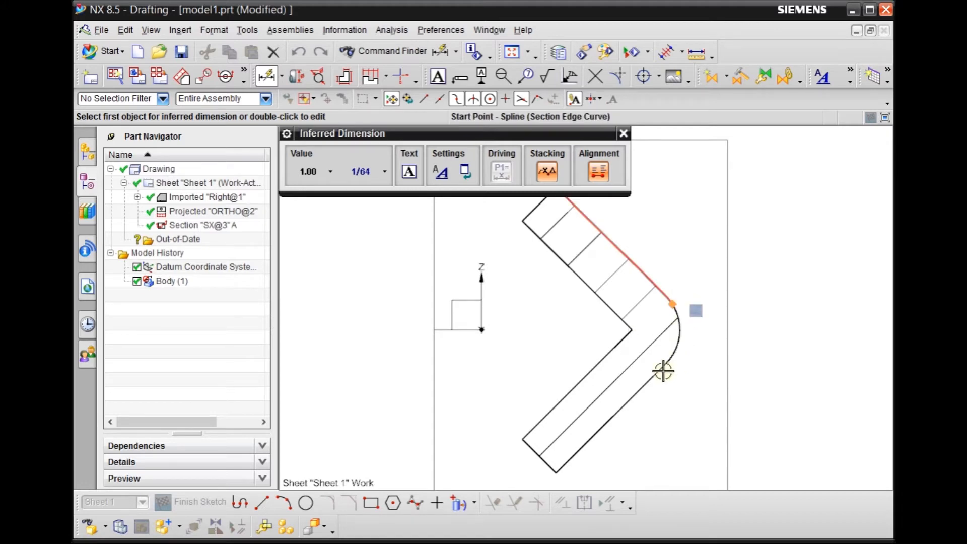
pyautogui.click(681, 326)
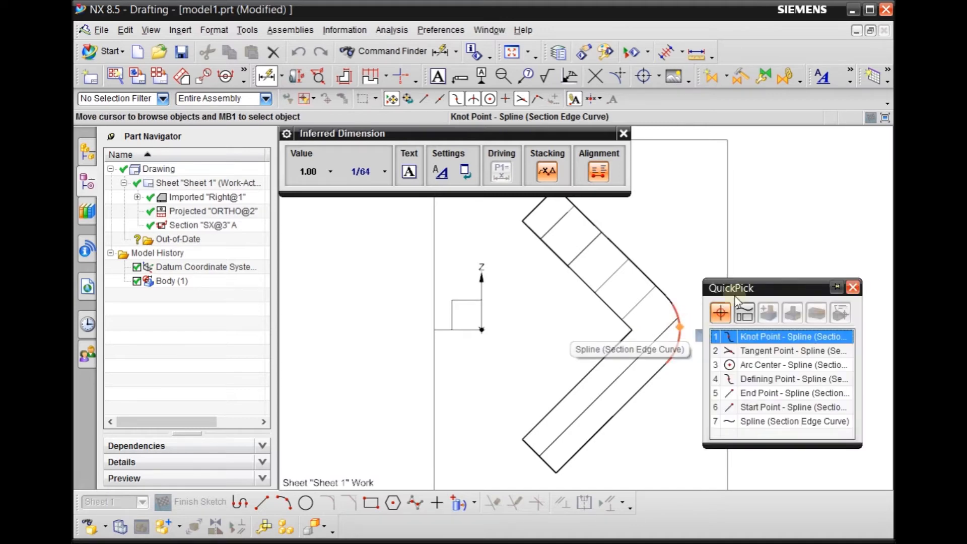
pyautogui.click(766, 355)
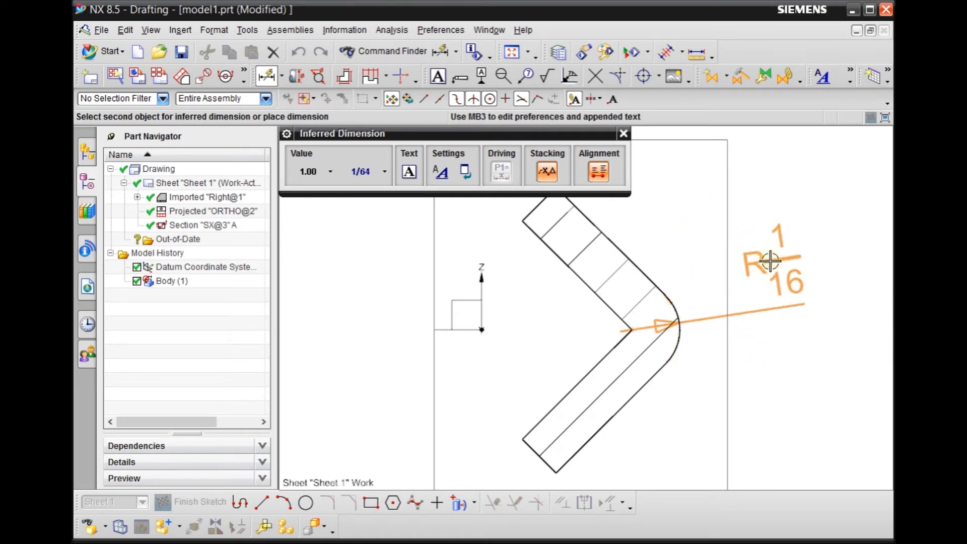
pyautogui.click(770, 261)
# Step: Dimension the thickness across the upper leg's free end, aligned with the end edge and placed clear of the profile
pyautogui.scroll(-2, 705, 401)
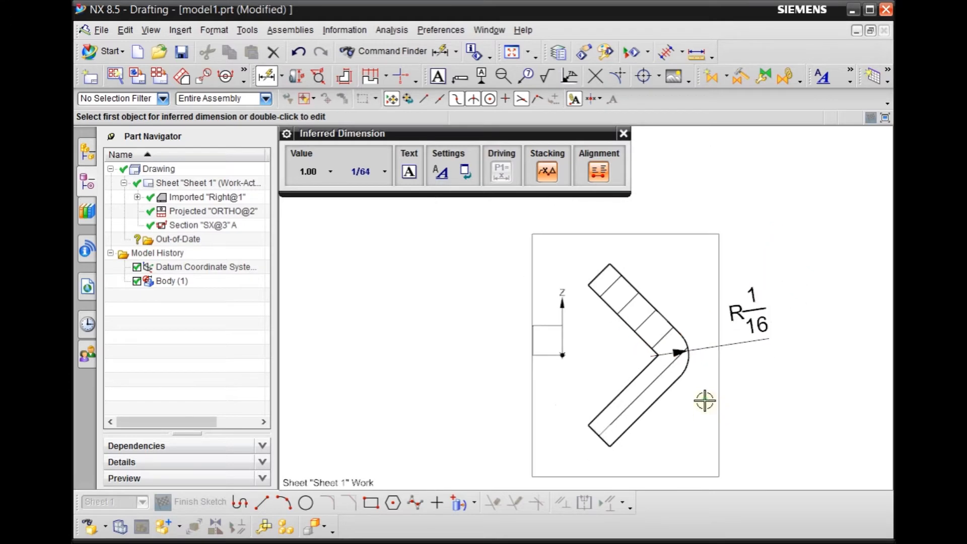
pyautogui.scroll(1, 696, 446)
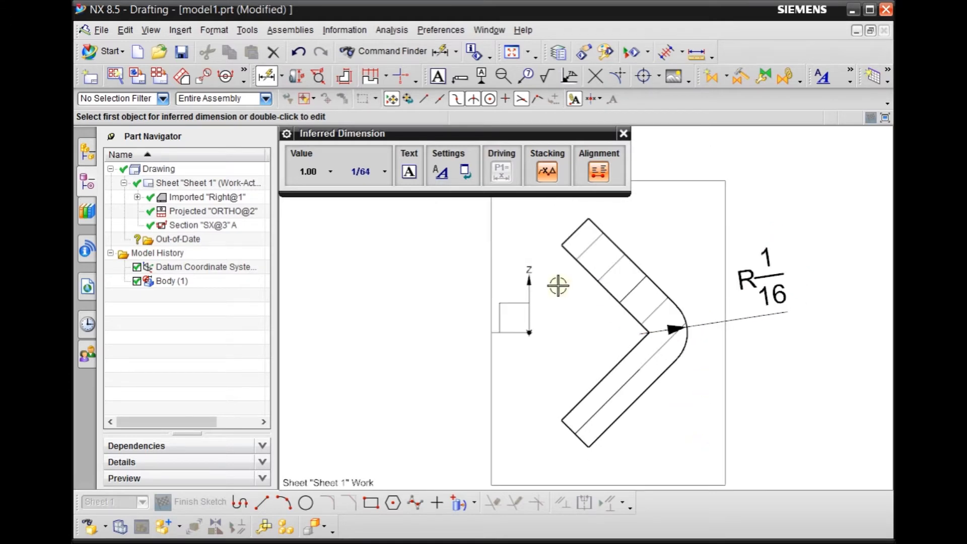
pyautogui.scroll(-1, 565, 329)
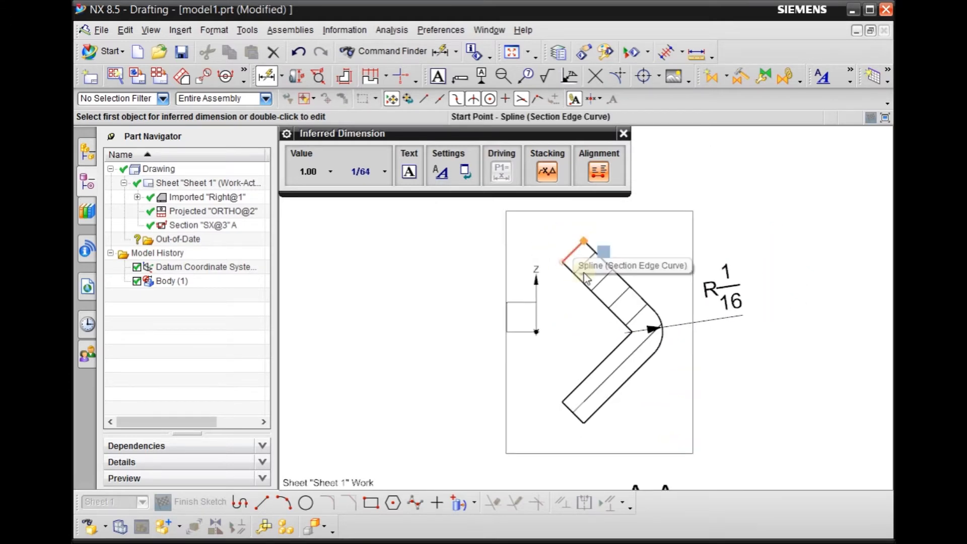
pyautogui.scroll(-3, 580, 234)
pyautogui.scroll(3, 632, 275)
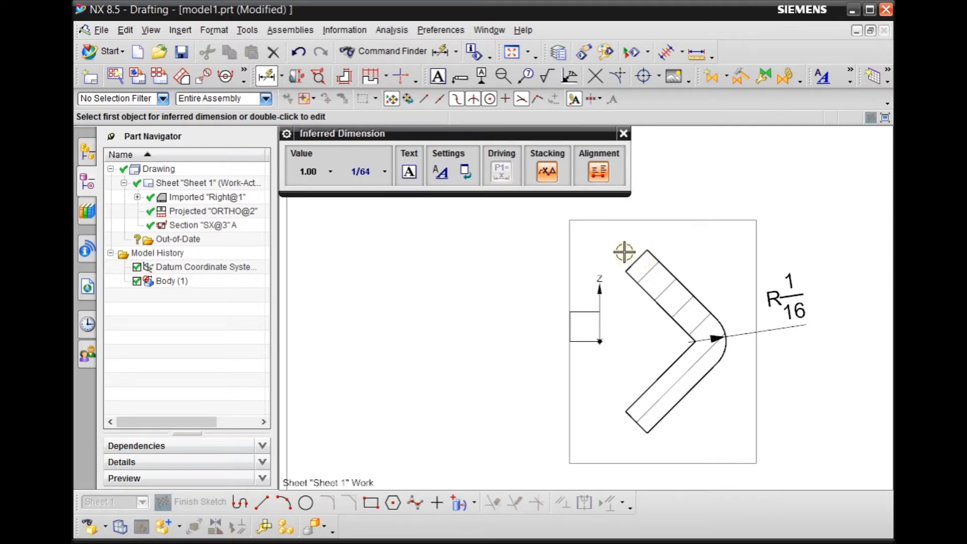
pyautogui.scroll(-2, 645, 254)
pyautogui.scroll(3, 646, 255)
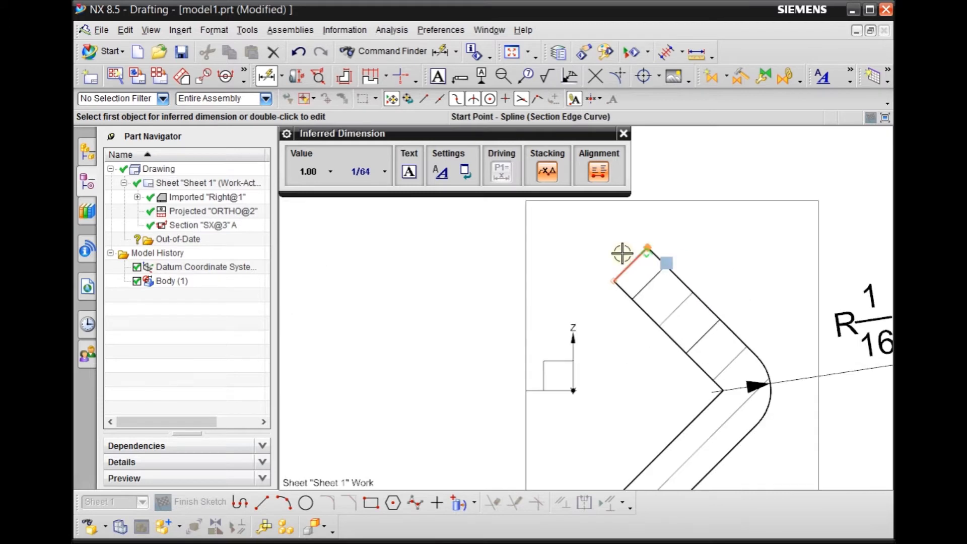
pyautogui.click(635, 253)
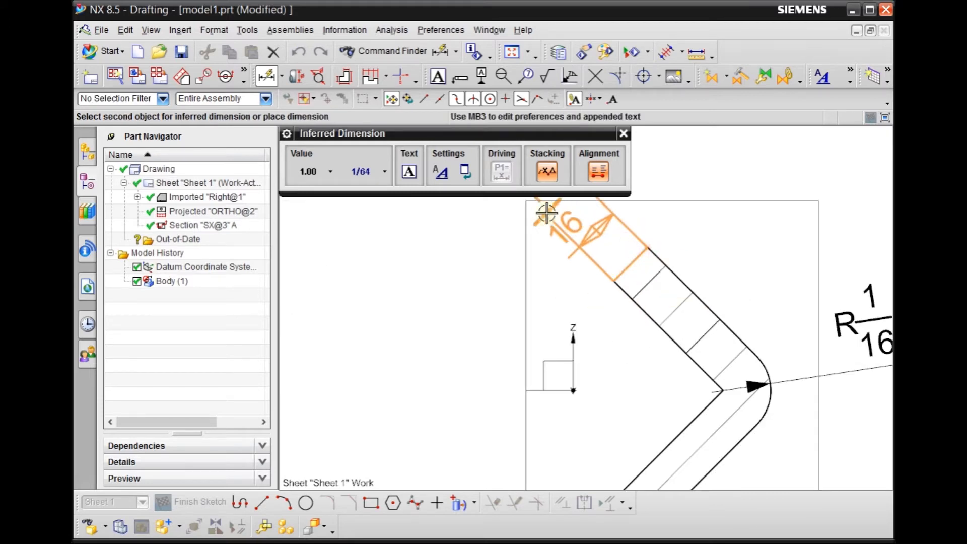
pyautogui.scroll(-3, 584, 235)
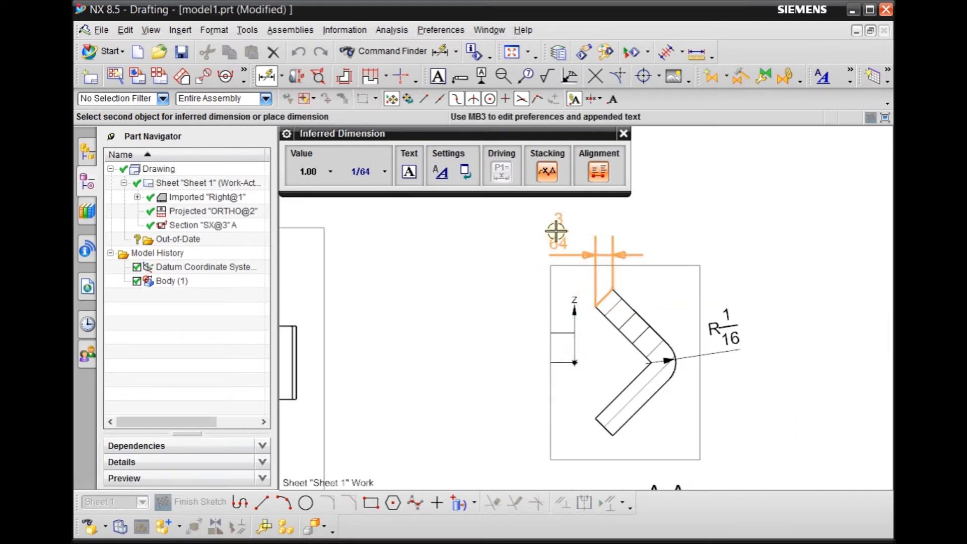
pyautogui.scroll(3, 578, 280)
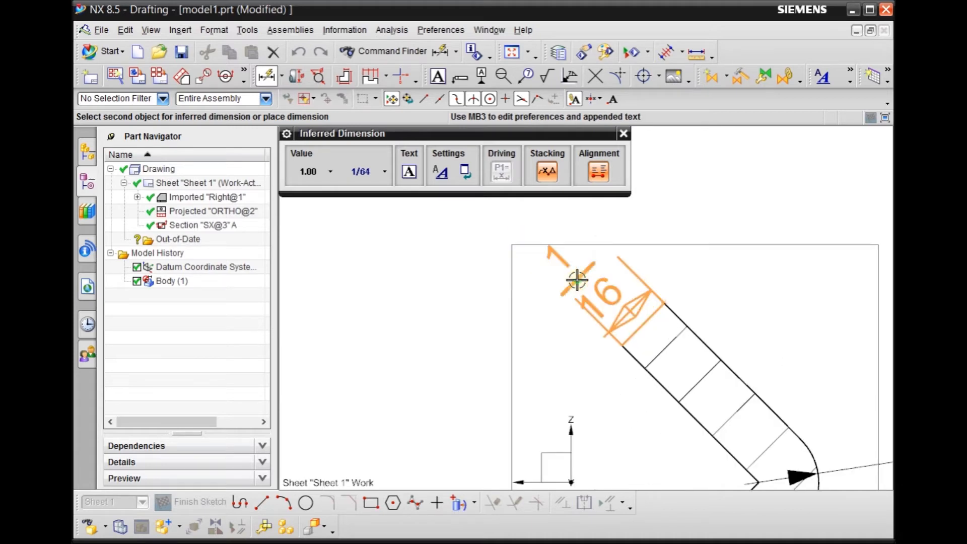
pyautogui.click(548, 256)
pyautogui.moveTo(557, 253); pyautogui.dragTo(479, 276)
pyautogui.scroll(-3, 501, 255)
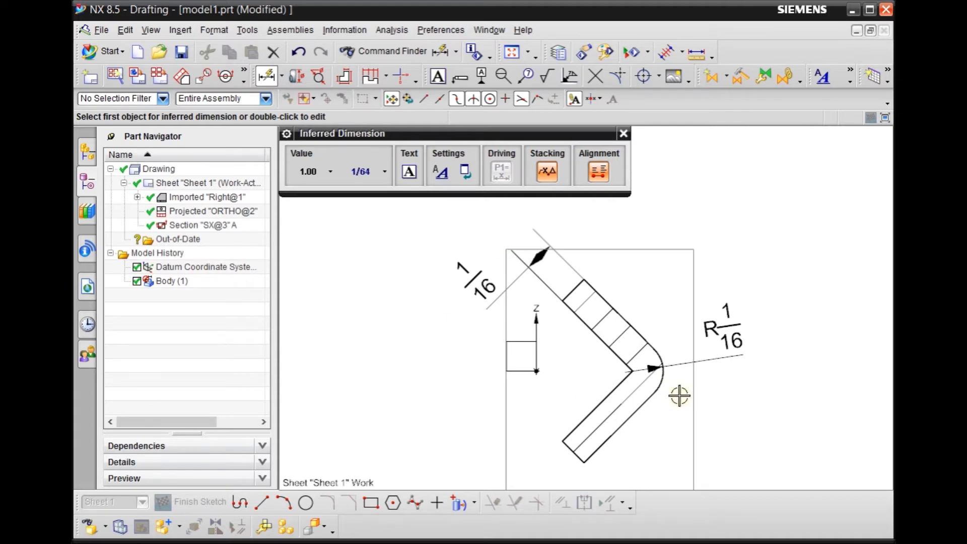
pyautogui.scroll(2, 662, 388)
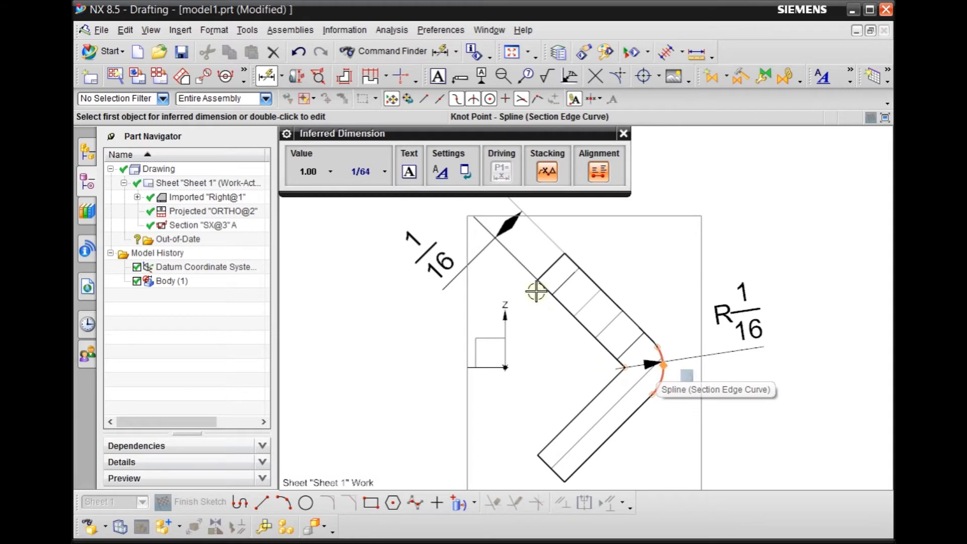
pyautogui.click(576, 321)
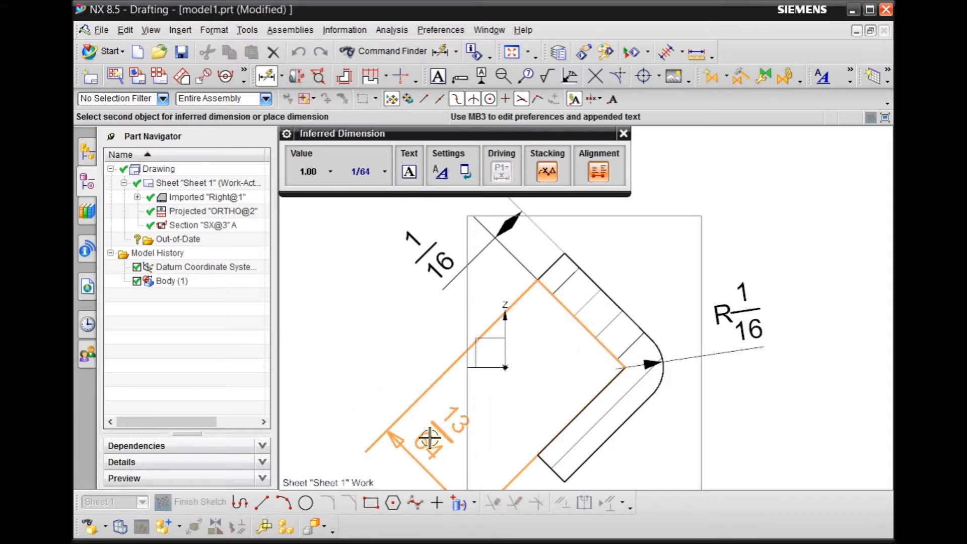
pyautogui.click(459, 436)
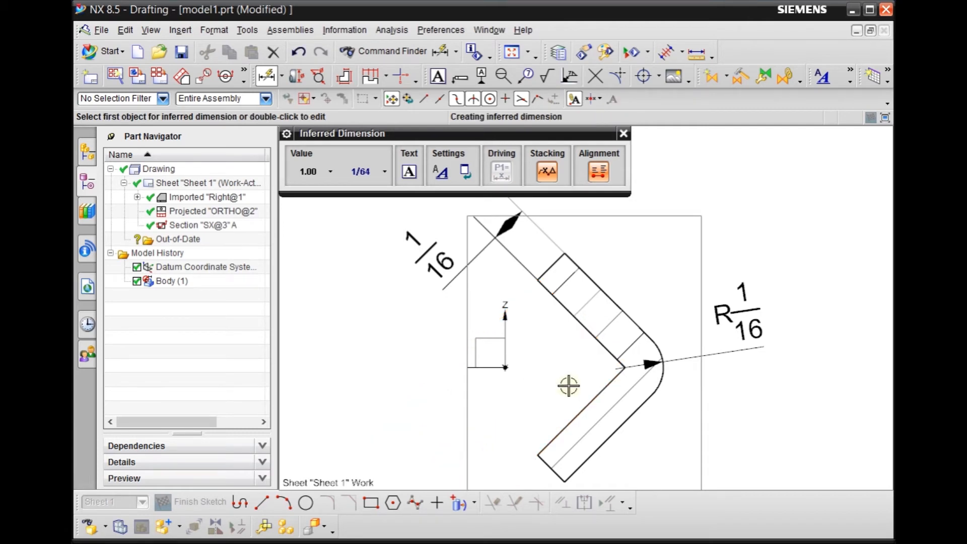
# Step: Dimension the horizontal distance from the upper leg's inner end corner to the bend's arc center, placing it above the section
pyautogui.scroll(3, 569, 386)
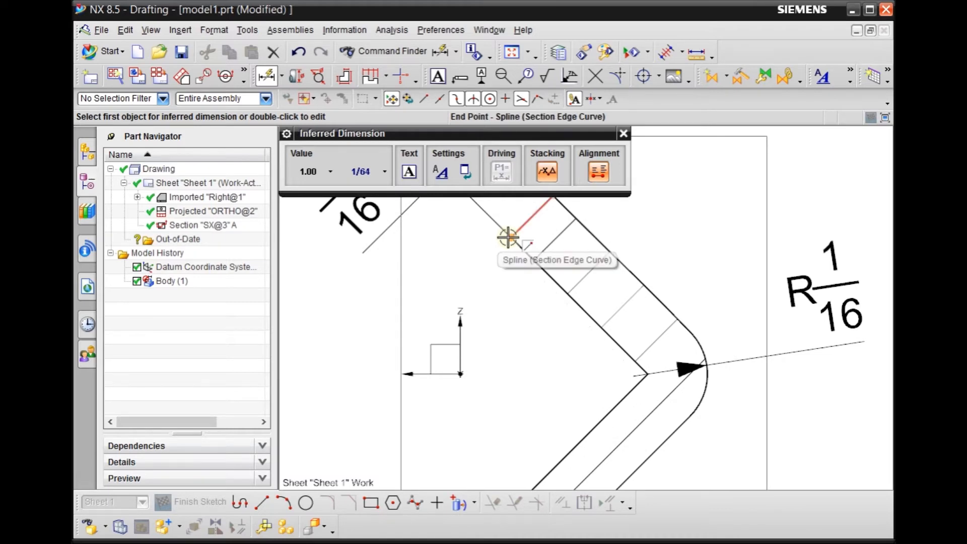
pyautogui.click(507, 237)
pyautogui.click(554, 249)
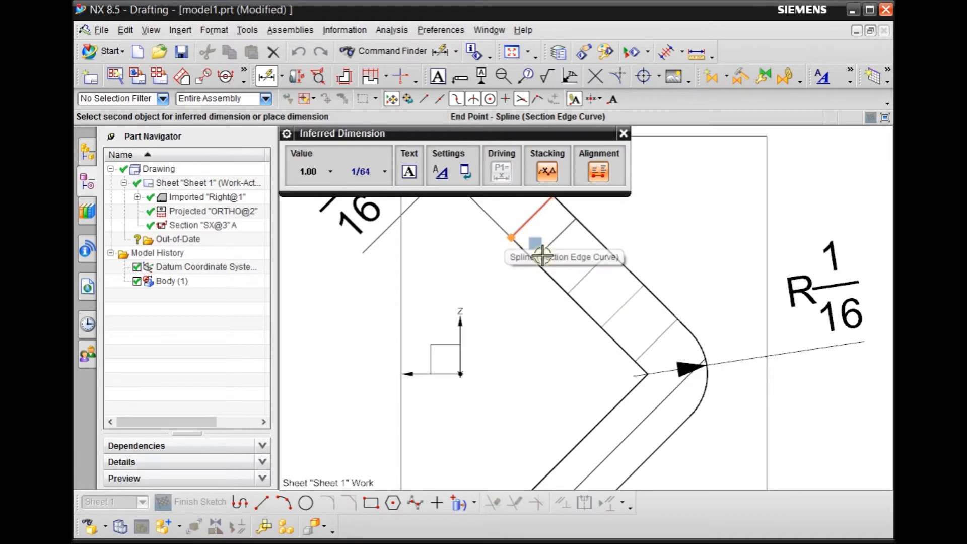
pyautogui.scroll(4, 715, 373)
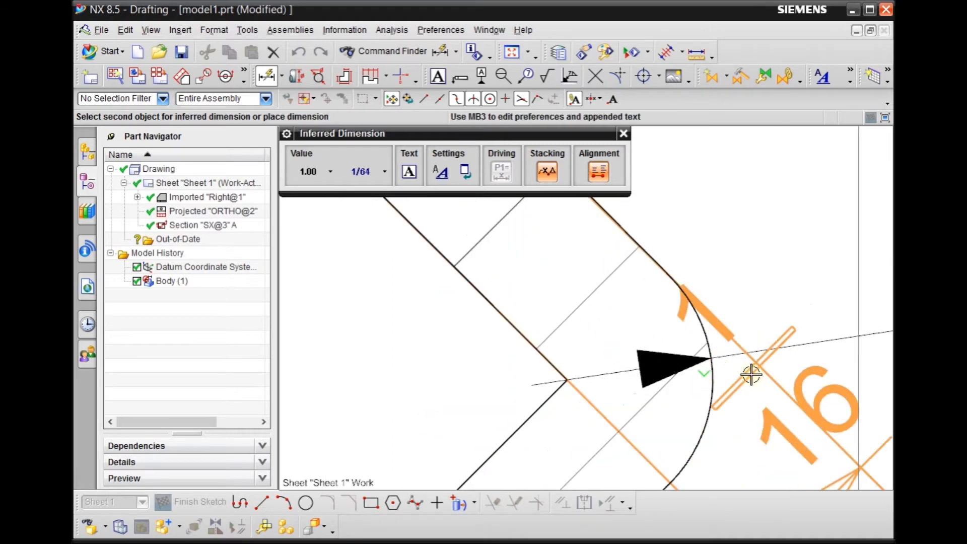
pyautogui.click(716, 384)
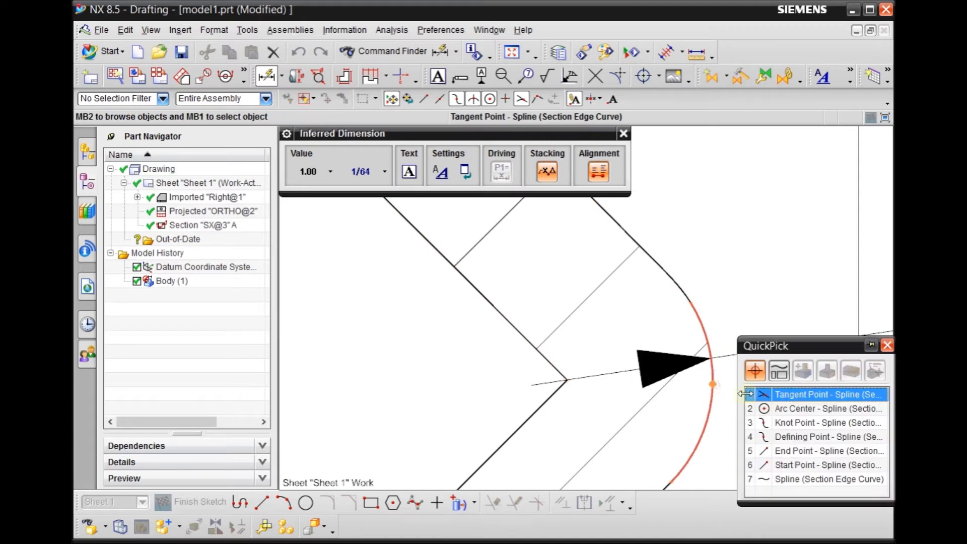
pyautogui.click(780, 408)
pyautogui.scroll(-3, 766, 319)
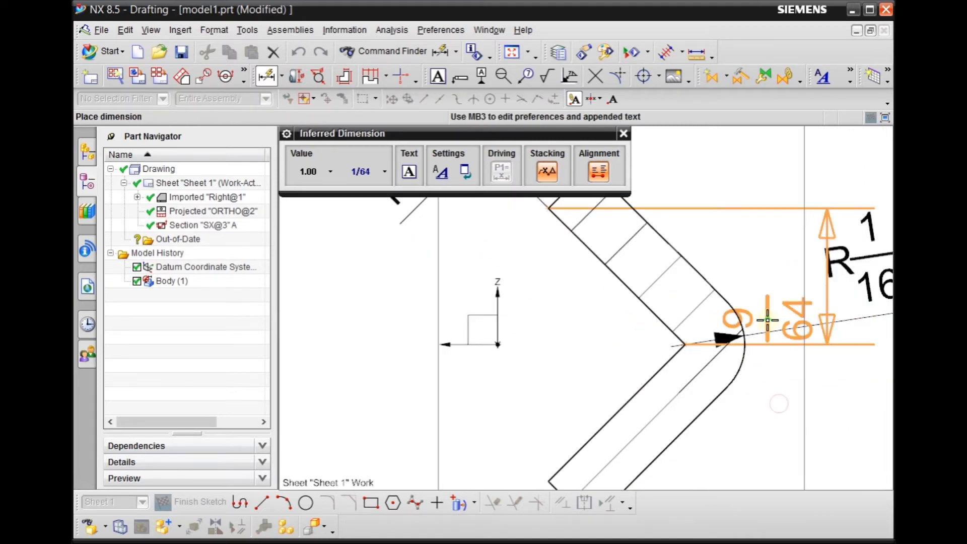
pyautogui.scroll(-5, 615, 382)
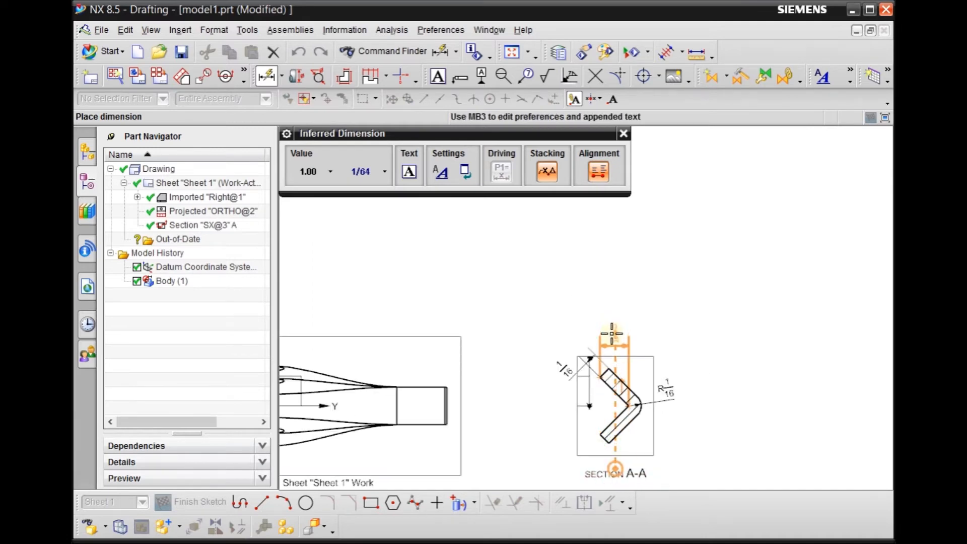
pyautogui.scroll(2, 610, 337)
pyautogui.click(612, 335)
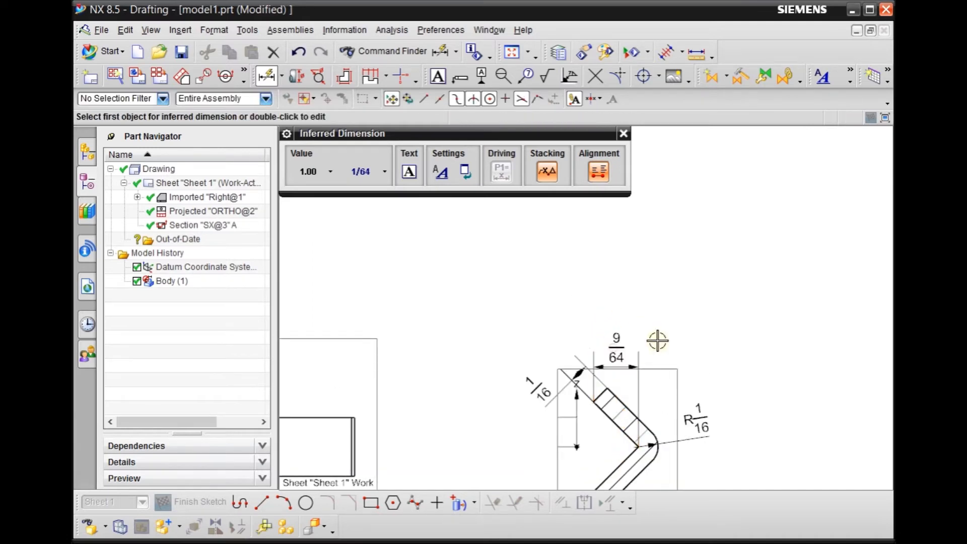
# Step: Examine the dimensioned section profile around the bend and the free end of the upper leg
pyautogui.scroll(-3, 655, 323)
pyautogui.scroll(4, 617, 420)
pyautogui.keyDown('shift'); pyautogui.moveTo(606, 455); pyautogui.dragTo(606, 343, button='middle'); pyautogui.keyUp('shift')
pyautogui.scroll(-6, 607, 344)
pyautogui.scroll(2, 603, 338)
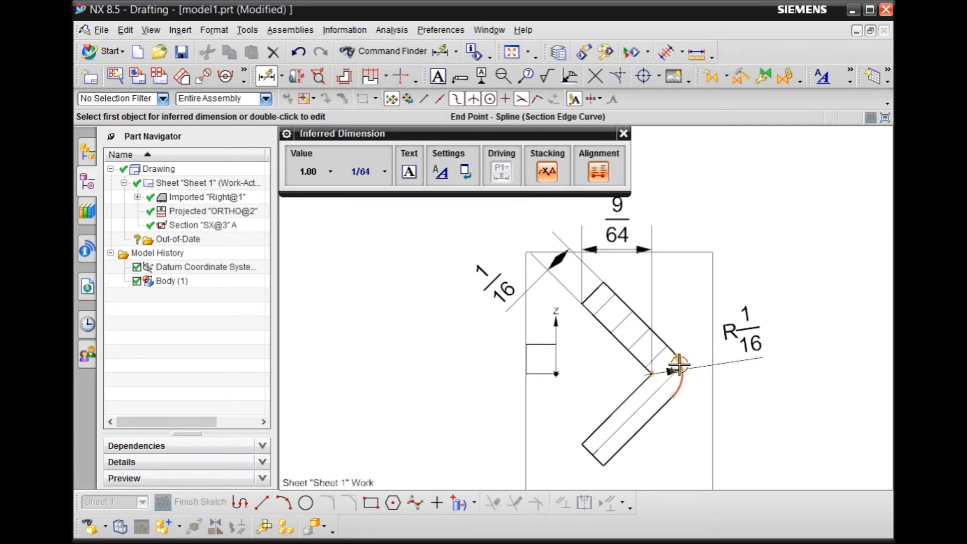
pyautogui.scroll(3, 679, 365)
pyautogui.scroll(-2, 678, 408)
pyautogui.scroll(-2, 643, 397)
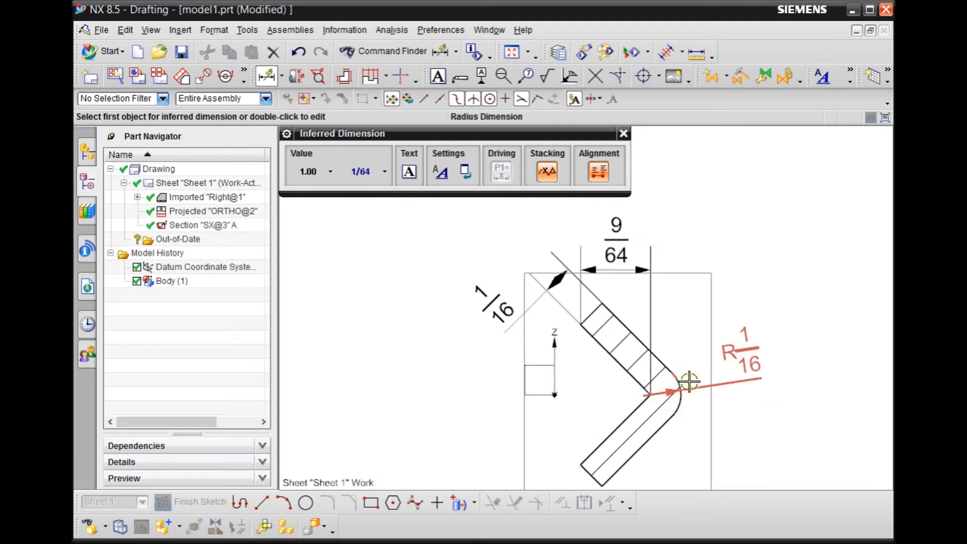
pyautogui.scroll(3, 690, 382)
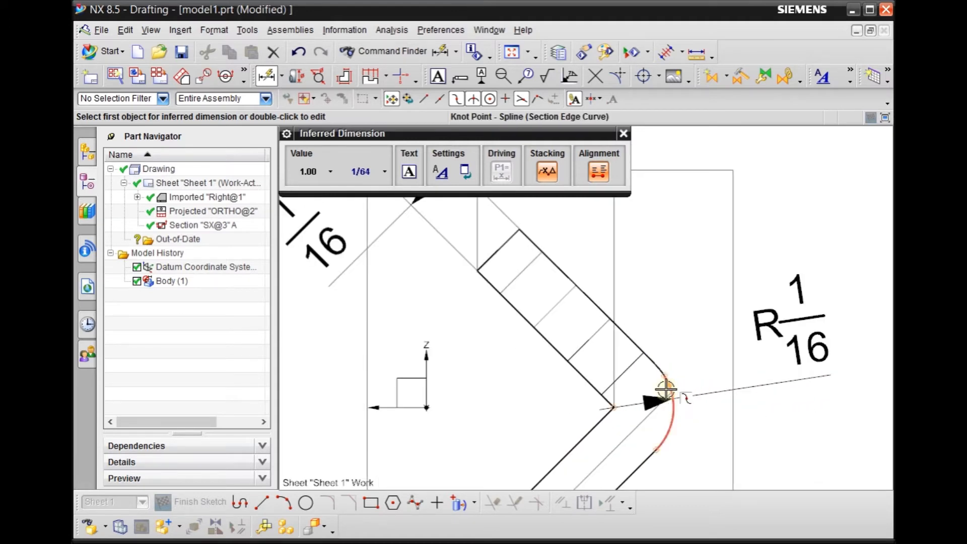
pyautogui.scroll(-2, 677, 437)
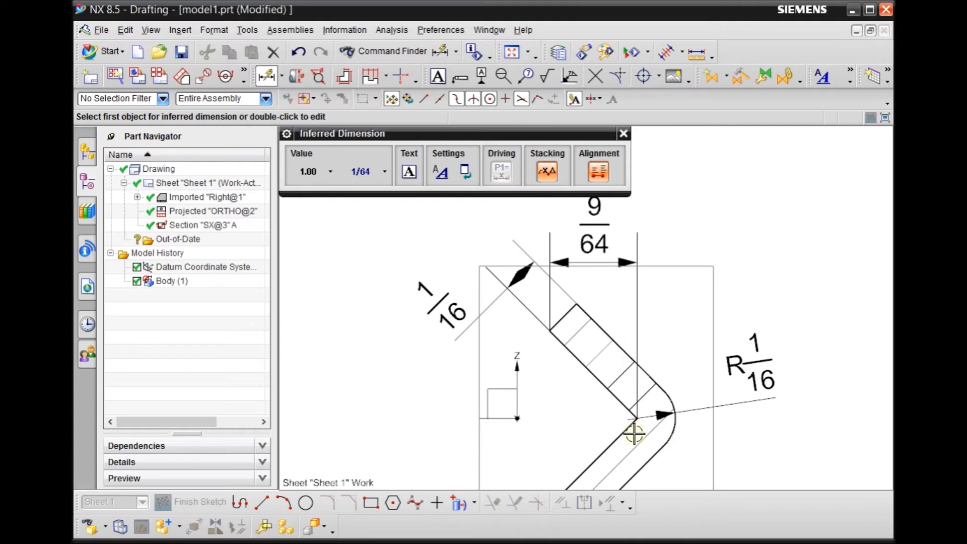
pyautogui.scroll(2, 634, 433)
pyautogui.scroll(-1, 633, 433)
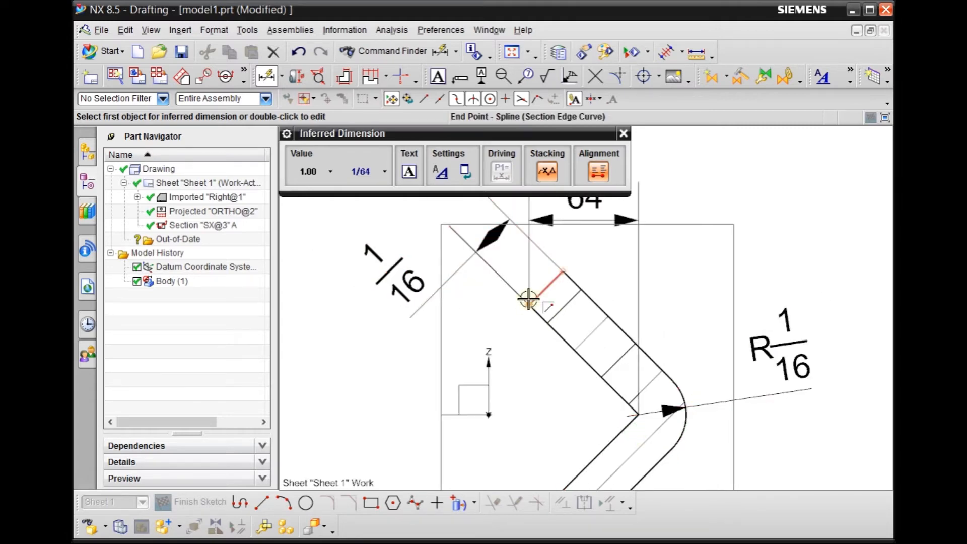
pyautogui.scroll(-1, 719, 262)
pyautogui.scroll(-1, 608, 409)
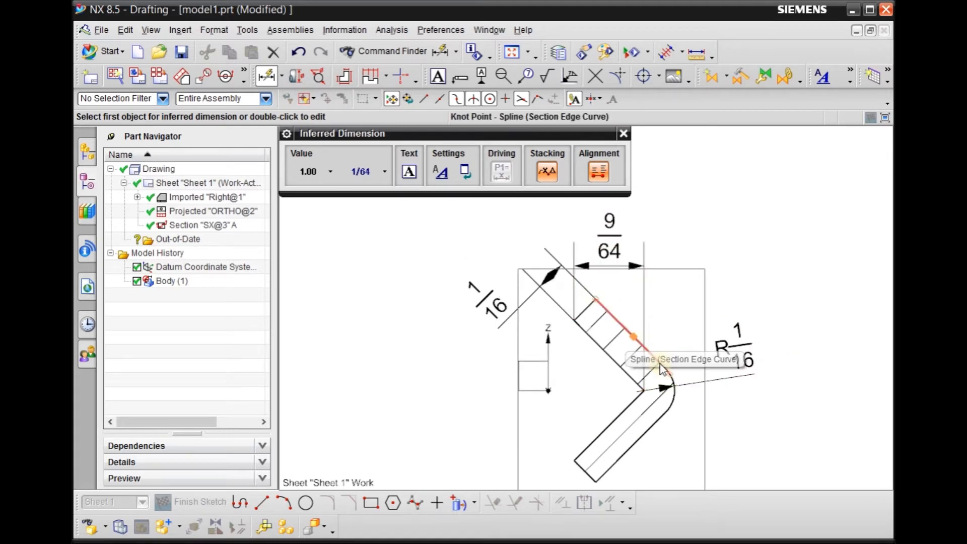
# Step: Dimension the overall vertical height of section A-A between the outer end corners of its two legs, placing it beside the profile opposite the bend
pyautogui.scroll(4, 574, 325)
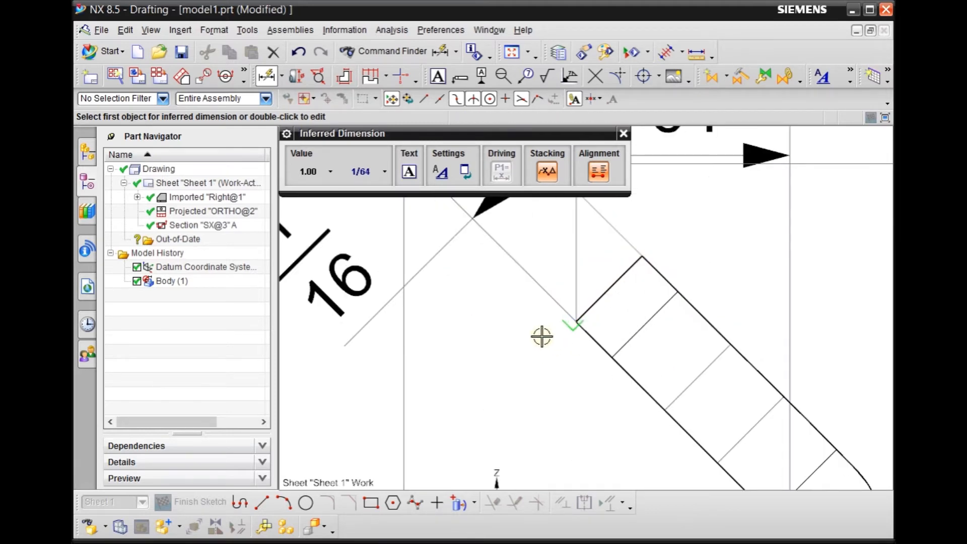
pyautogui.scroll(-3, 547, 327)
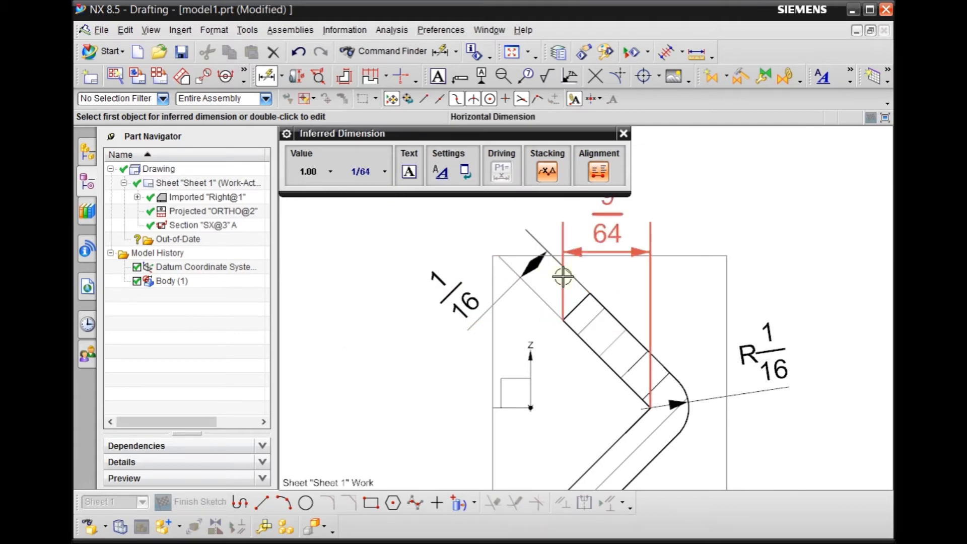
pyautogui.scroll(4, 576, 287)
pyautogui.click(602, 279)
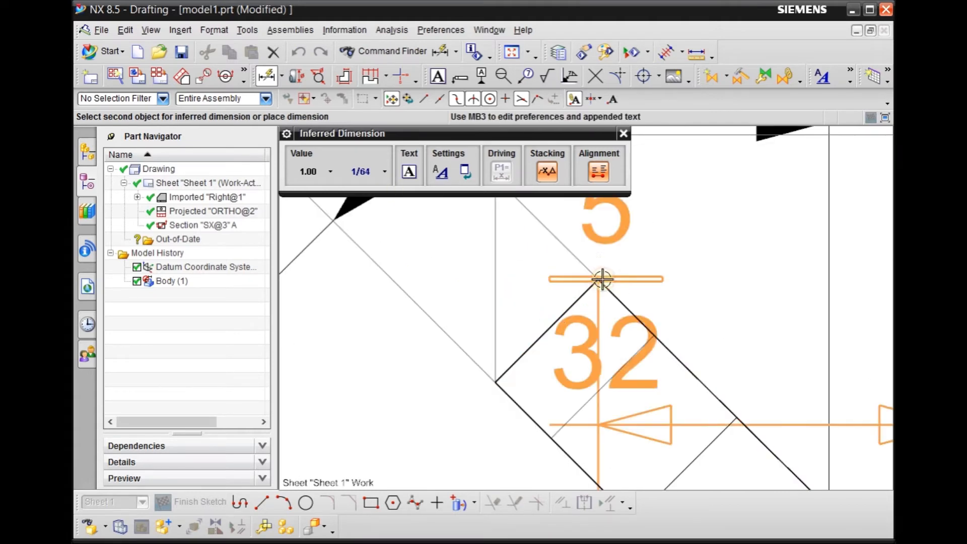
pyautogui.scroll(-3, 607, 252)
pyautogui.scroll(3, 613, 433)
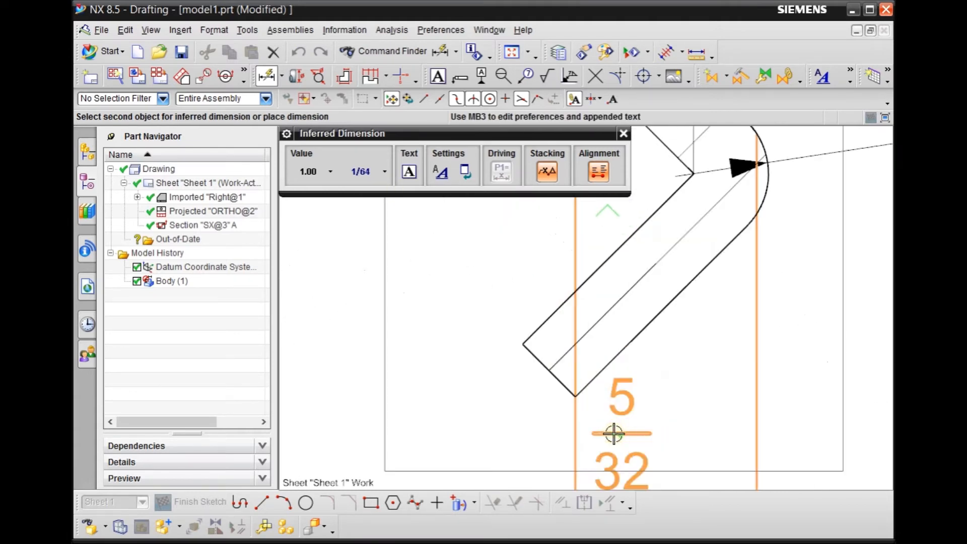
pyautogui.click(579, 395)
pyautogui.scroll(-3, 566, 357)
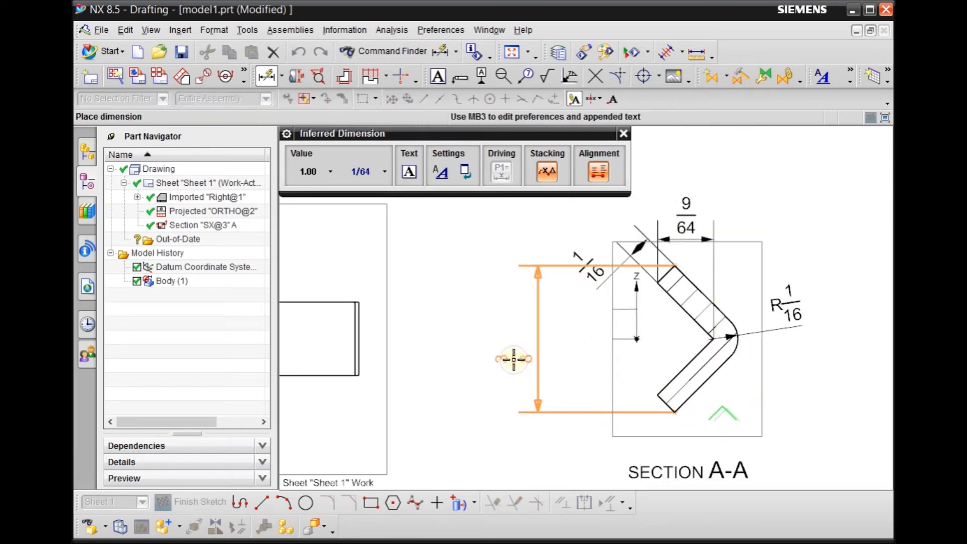
pyautogui.click(512, 357)
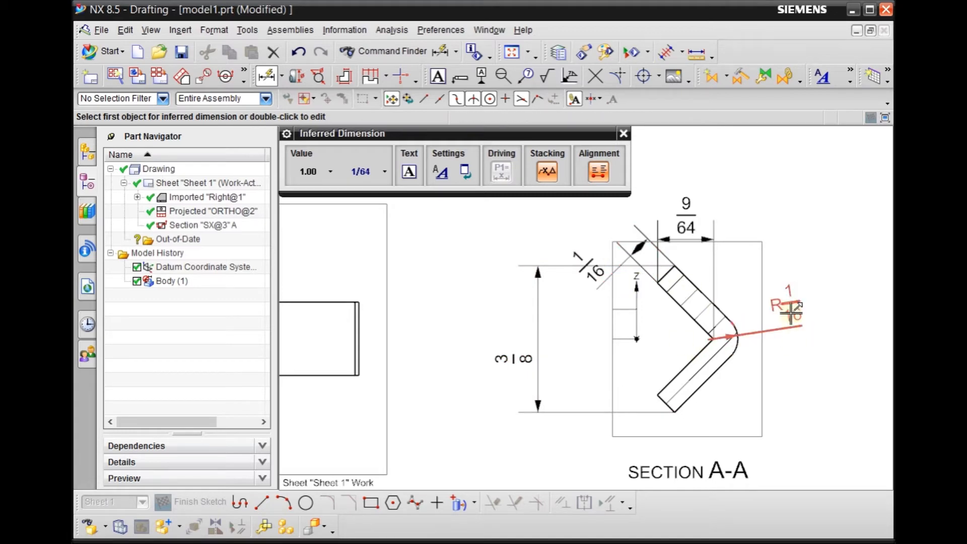
pyautogui.scroll(3, 806, 285)
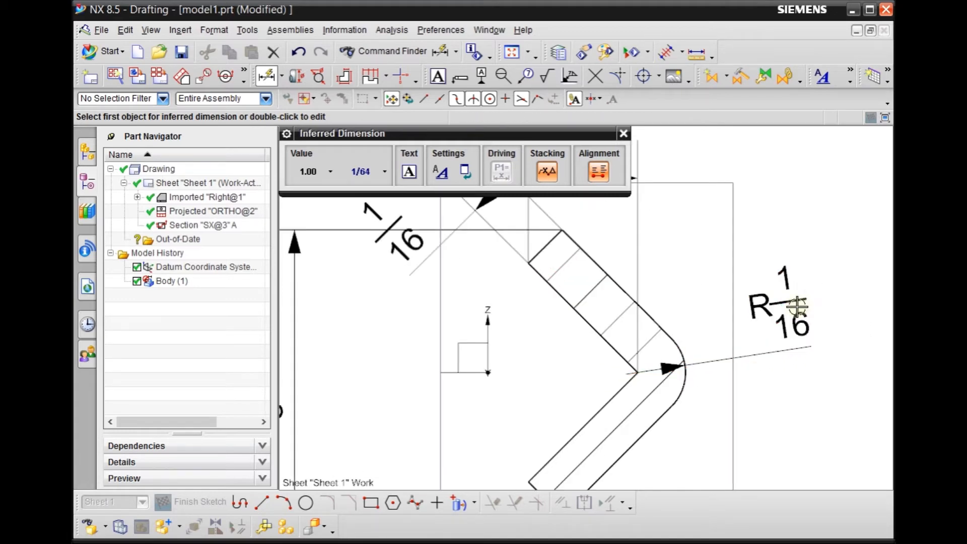
pyautogui.scroll(-3, 702, 283)
pyautogui.press('Escape')
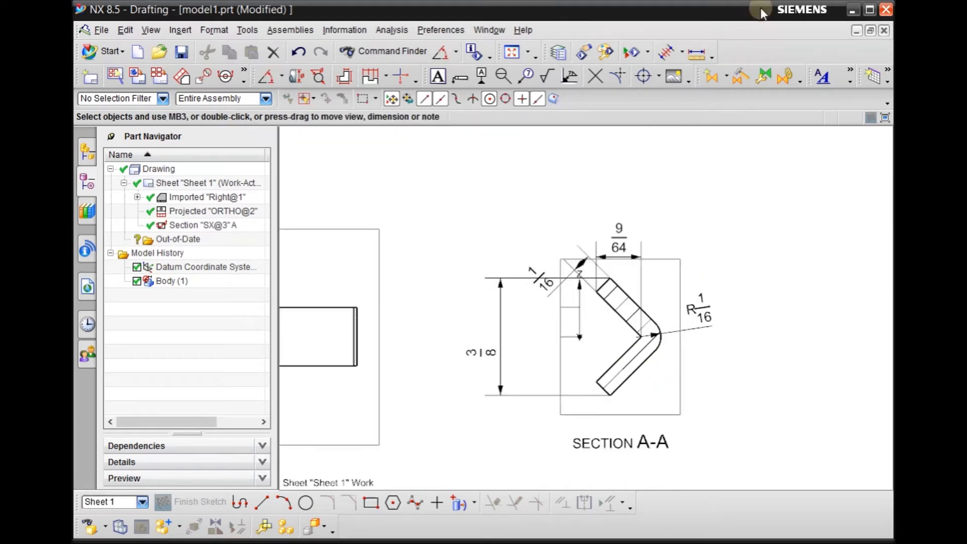
# Step: Examine the projected side view around the pivot hole and compare its location with the plan view below
pyautogui.scroll(-2, 607, 279)
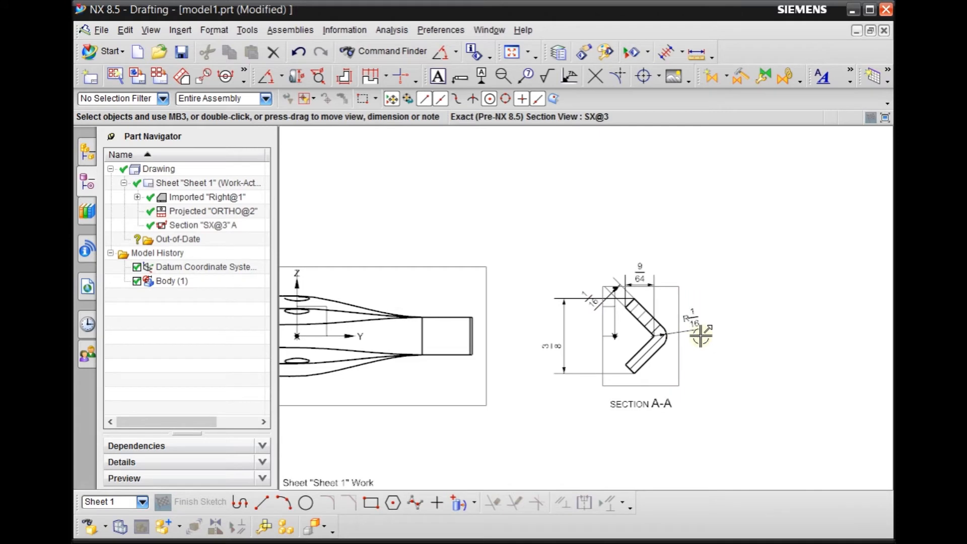
pyautogui.scroll(-3, 650, 333)
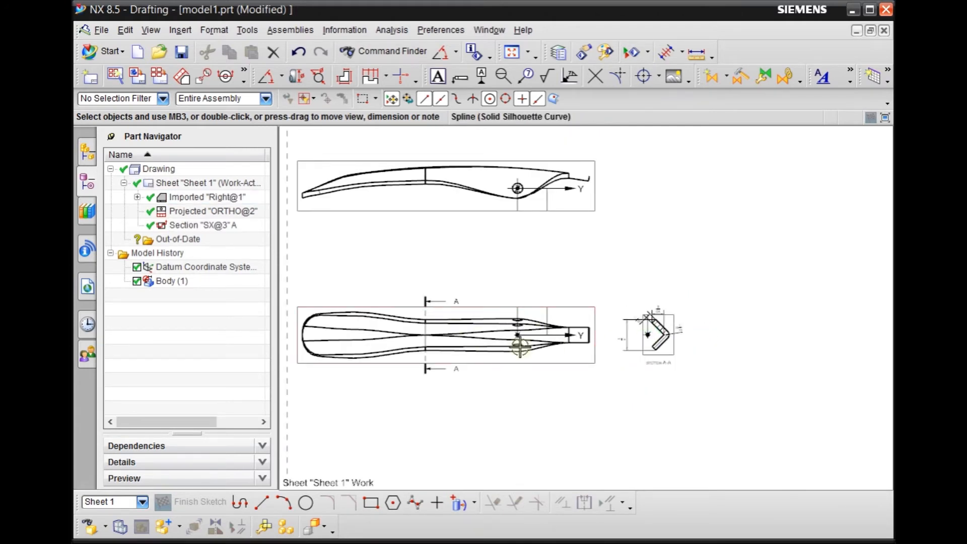
pyautogui.scroll(-2, 574, 348)
pyautogui.scroll(5, 538, 244)
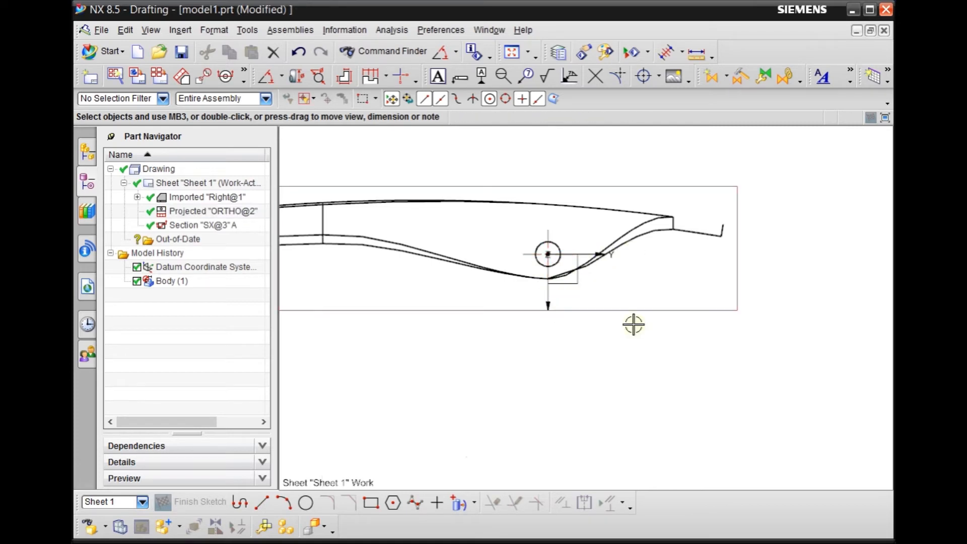
pyautogui.scroll(-2, 540, 233)
pyautogui.scroll(-2, 546, 237)
pyautogui.scroll(4, 563, 254)
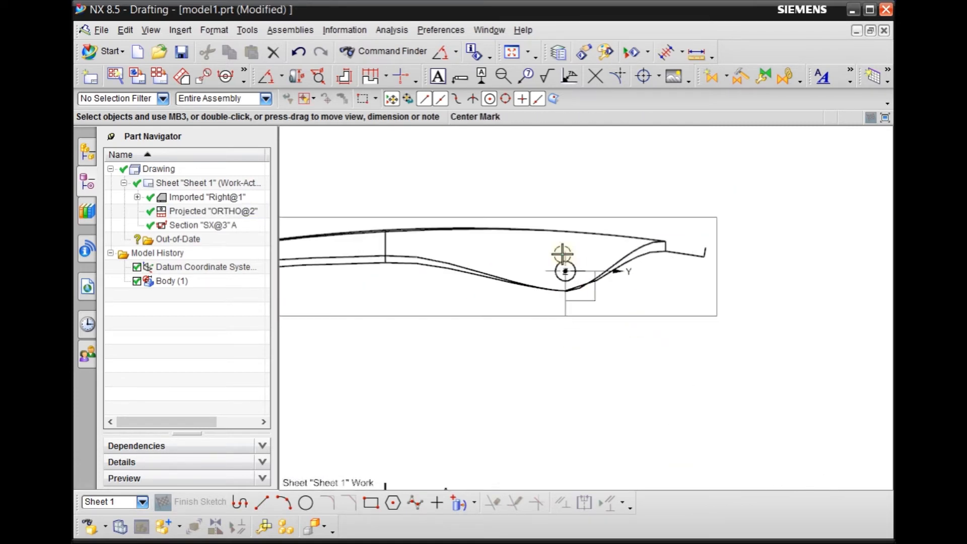
pyautogui.scroll(1, 562, 255)
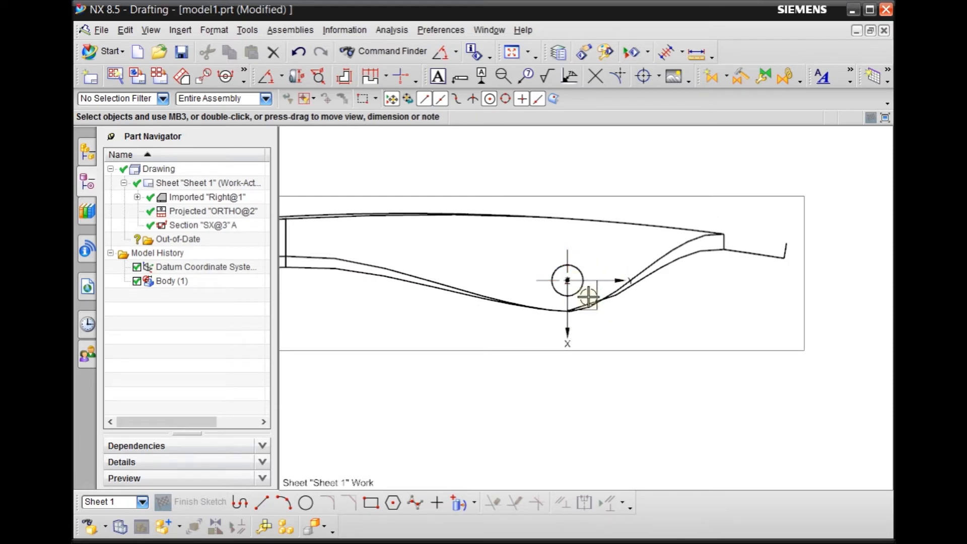
pyautogui.scroll(-3, 607, 278)
pyautogui.scroll(1, 593, 273)
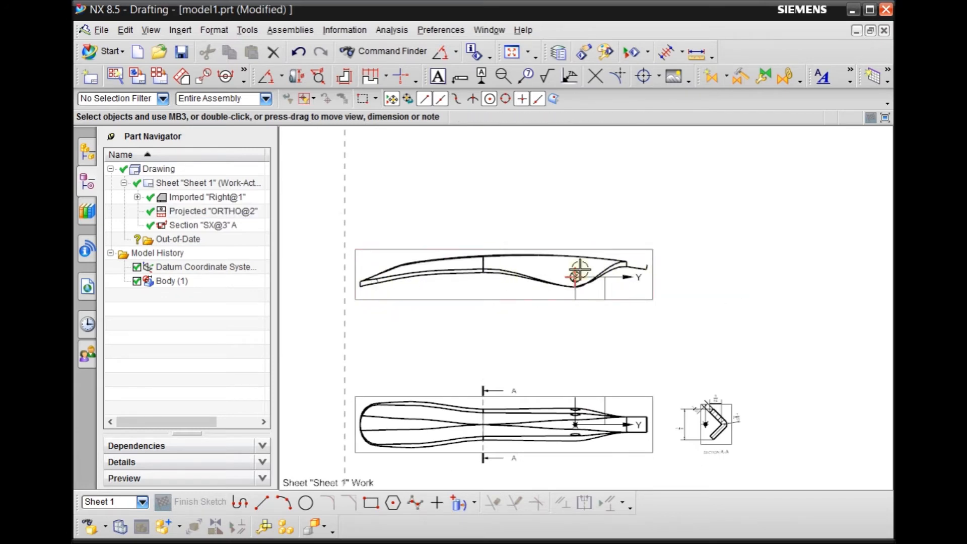
# Step: Examine the side view's profile heights at the section A-A location and at both ends of the trigger
pyautogui.scroll(3, 483, 257)
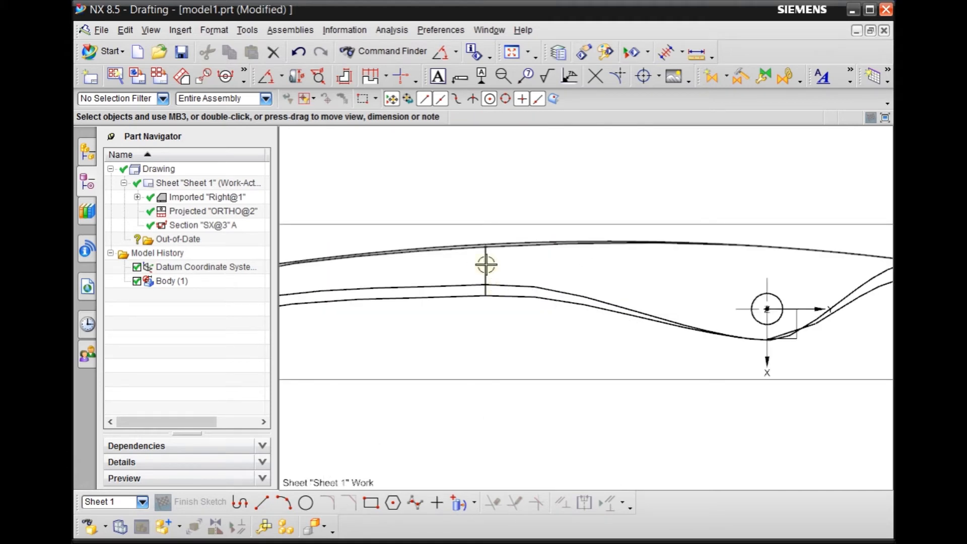
pyautogui.scroll(-3, 486, 264)
pyautogui.scroll(2, 486, 266)
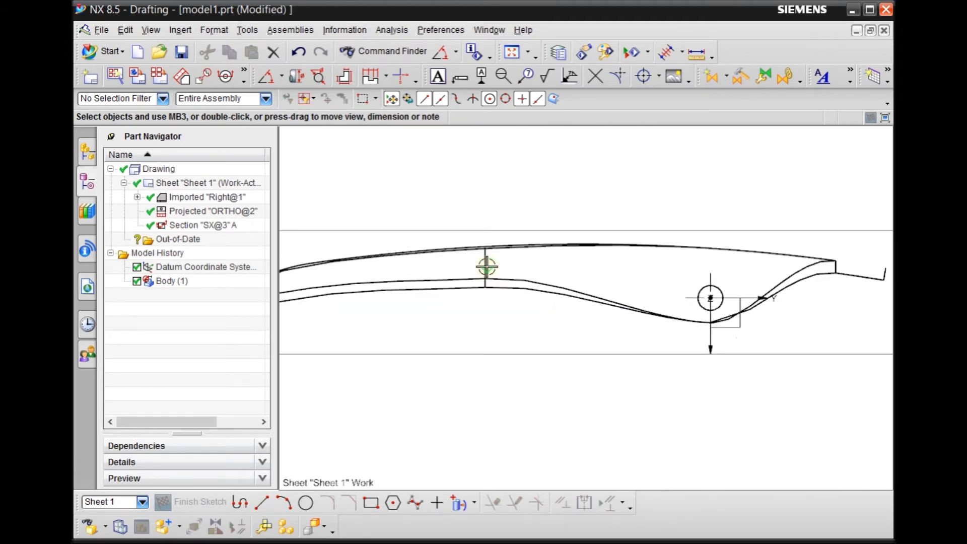
pyautogui.scroll(-2, 484, 271)
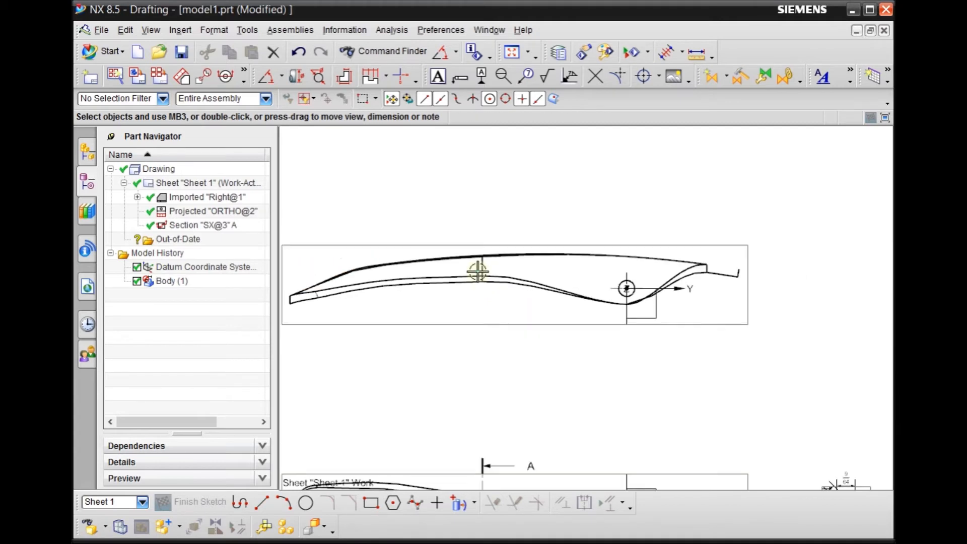
pyautogui.scroll(1, 482, 269)
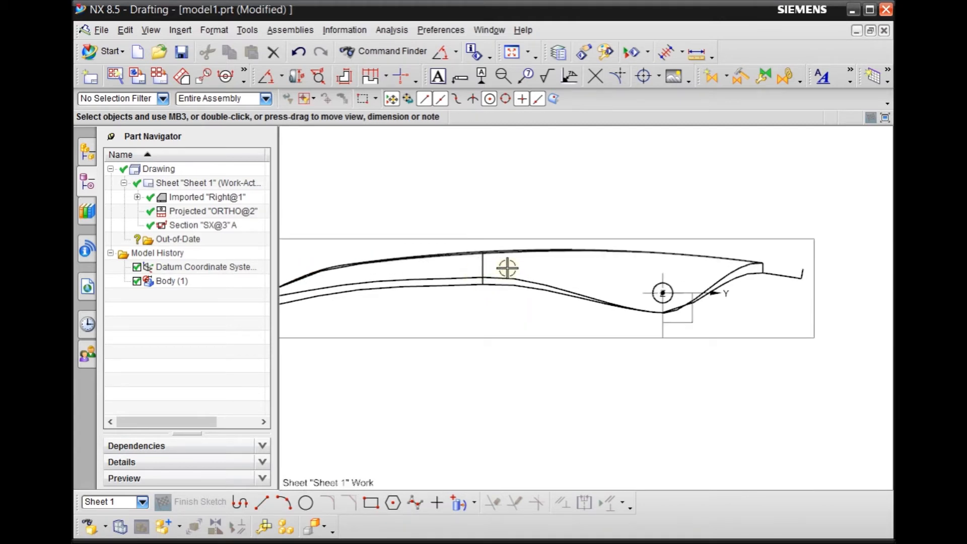
pyautogui.scroll(-2, 481, 276)
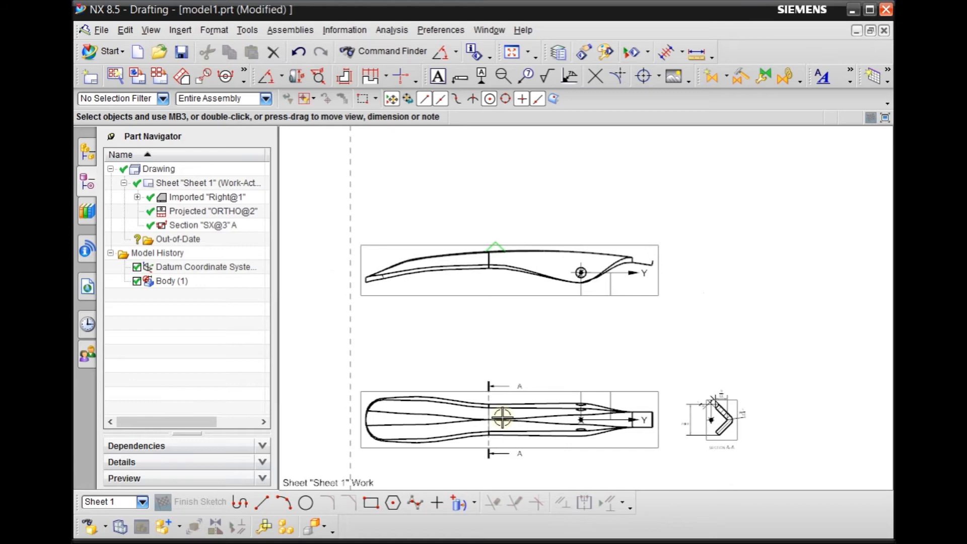
pyautogui.scroll(3, 485, 266)
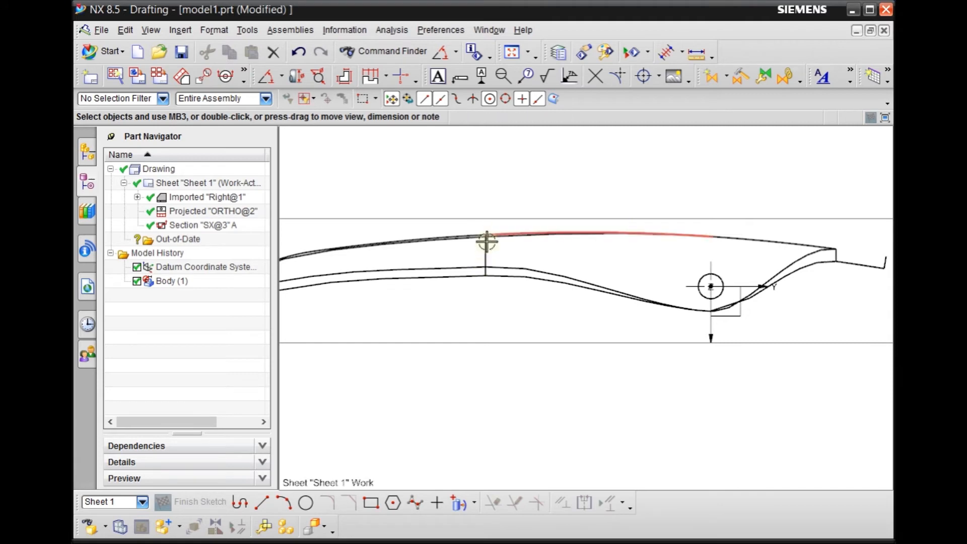
pyautogui.scroll(-2, 434, 304)
pyautogui.scroll(3, 626, 314)
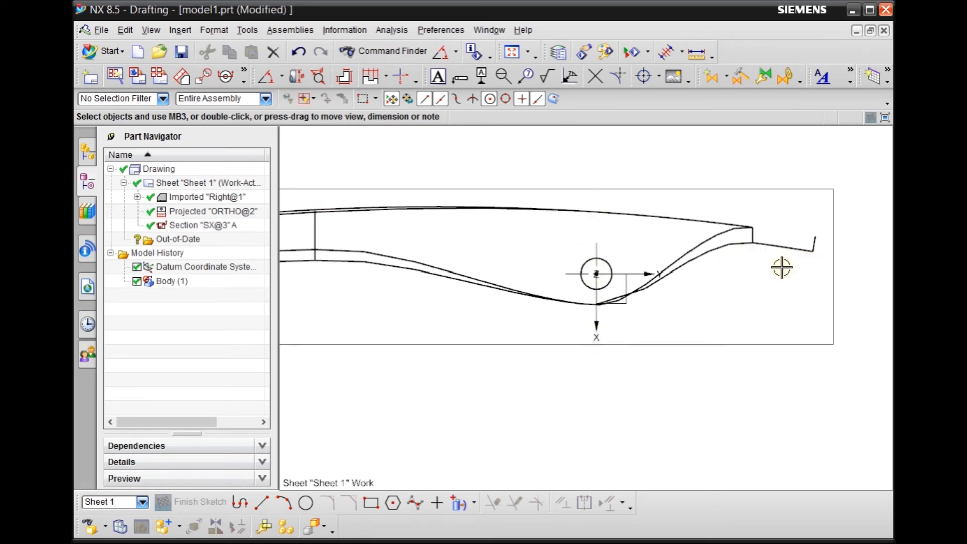
pyautogui.scroll(-4, 817, 245)
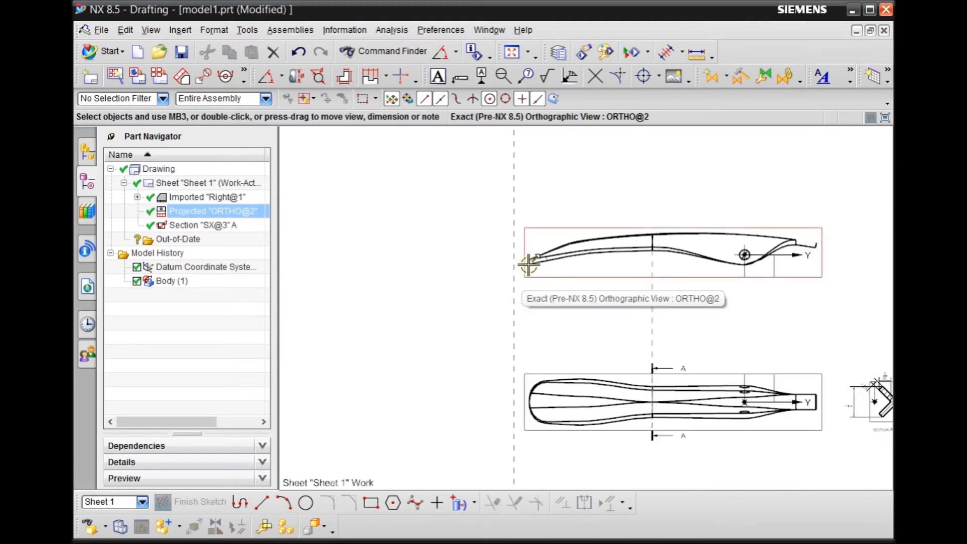
pyautogui.scroll(3, 468, 340)
pyautogui.scroll(-3, 468, 341)
pyautogui.scroll(-1, 790, 303)
pyautogui.moveTo(803, 319)
pyautogui.mouseDown(button='middle')
pyautogui.moveTo(648, 305)
pyautogui.moveTo(684, 275)
pyautogui.mouseUp(button='middle')
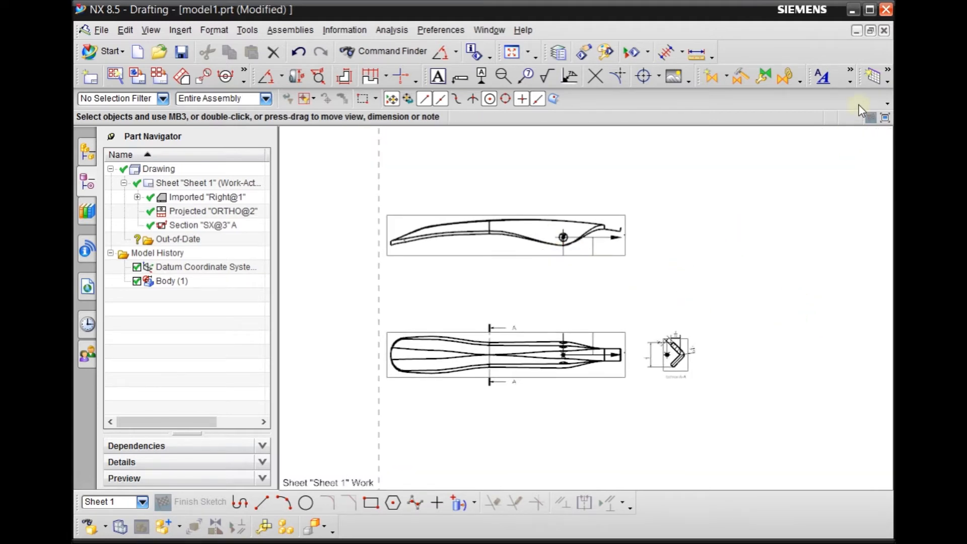
# Step: Close model1.prt without saving and bring the original trigger.prt model into view
pyautogui.click(888, 32)
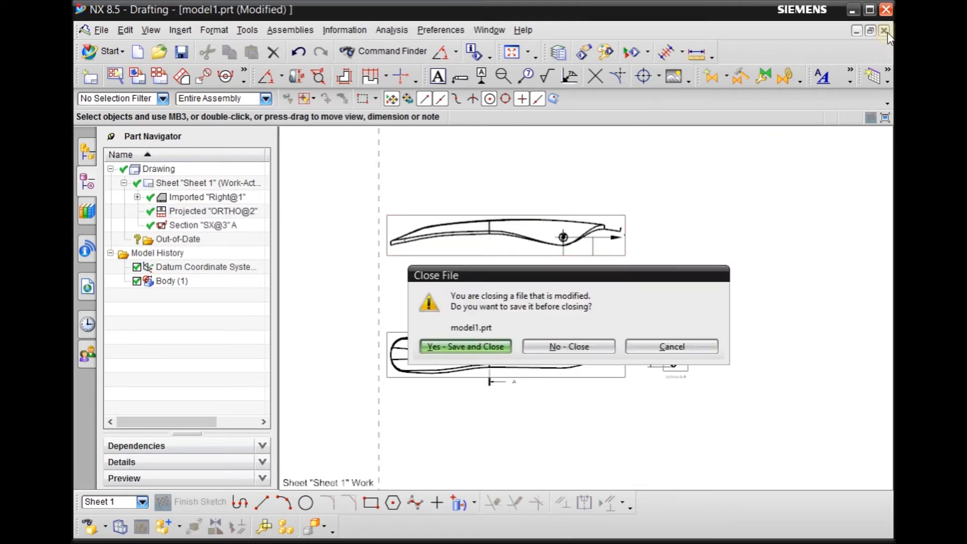
pyautogui.click(586, 348)
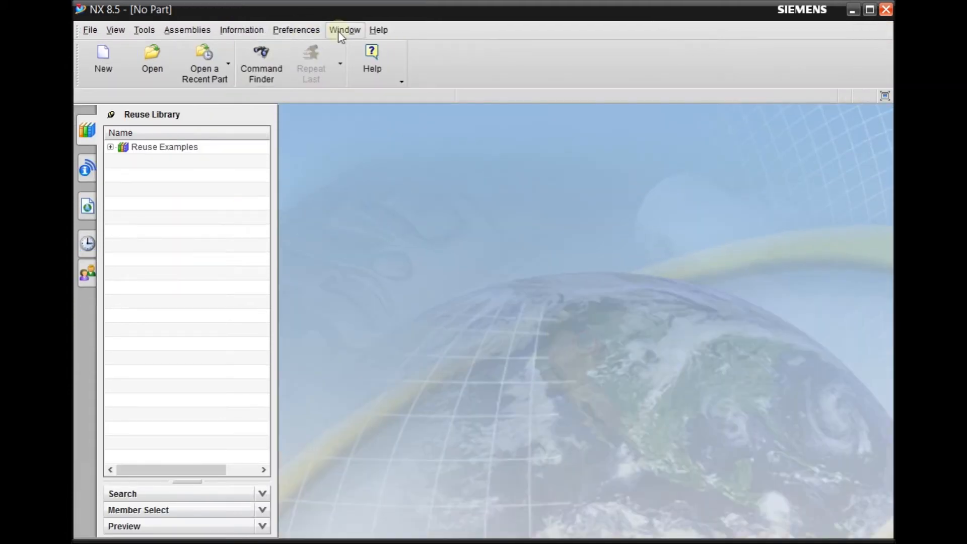
pyautogui.click(338, 31)
pyautogui.click(373, 168)
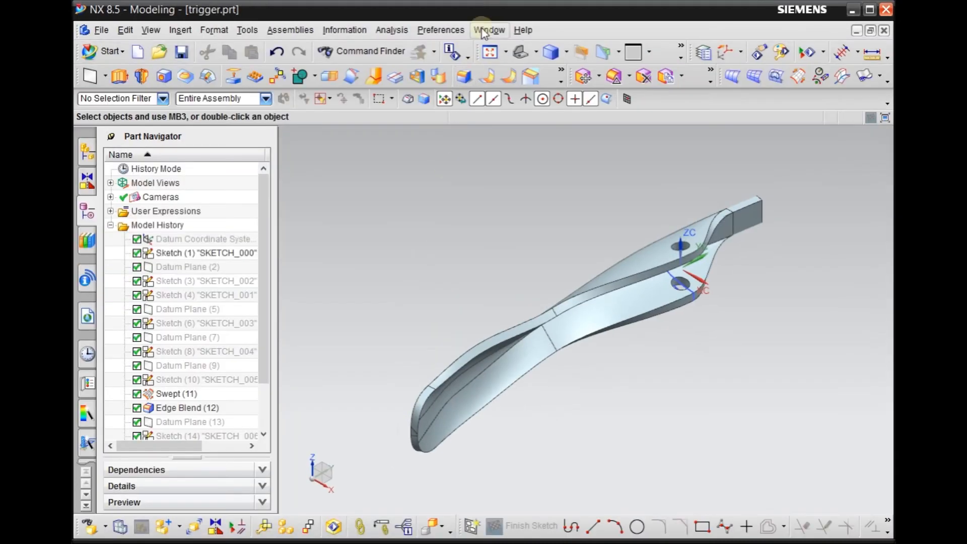
# Step: Switch the trigger model's display from shaded to wireframe
pyautogui.moveTo(404, 318)
pyautogui.mouseDown(button='middle')
pyautogui.moveTo(448, 319)
pyautogui.moveTo(438, 339)
pyautogui.moveTo(449, 339)
pyautogui.moveTo(447, 328)
pyautogui.moveTo(421, 337)
pyautogui.moveTo(443, 314)
pyautogui.moveTo(452, 315)
pyautogui.moveTo(337, 334)
pyautogui.mouseUp(button='middle')
pyautogui.moveTo(268, 335); pyautogui.dragTo(267, 409)
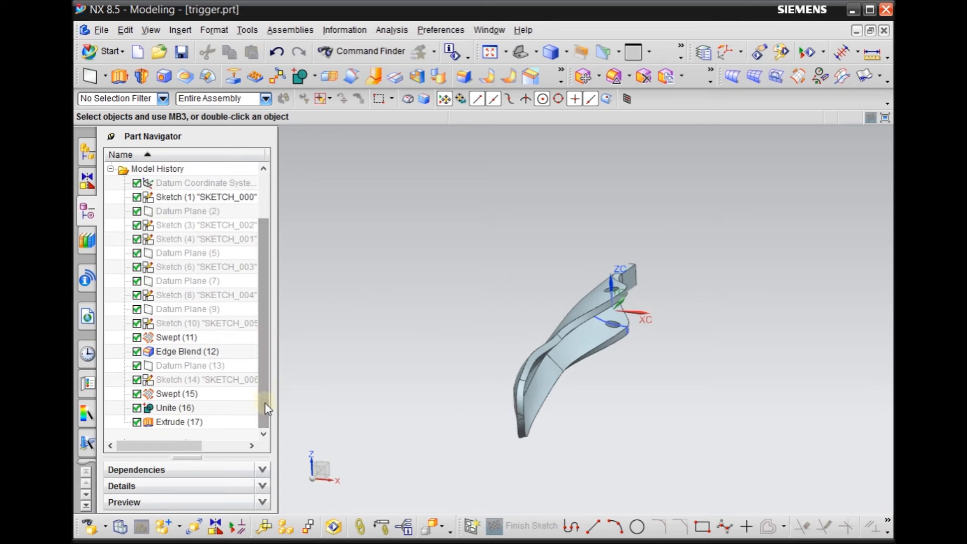
pyautogui.moveTo(440, 345); pyautogui.dragTo(402, 341, button='middle')
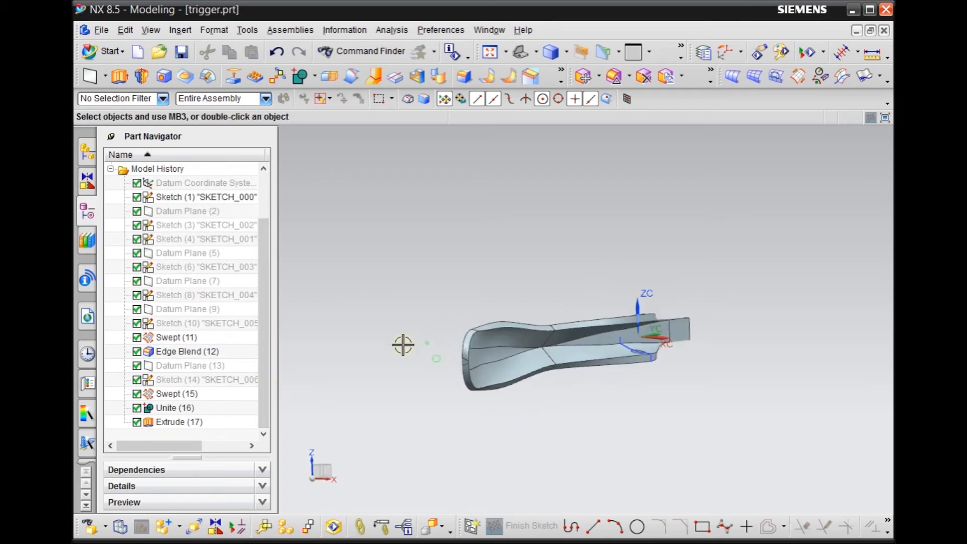
pyautogui.scroll(1, 258, 326)
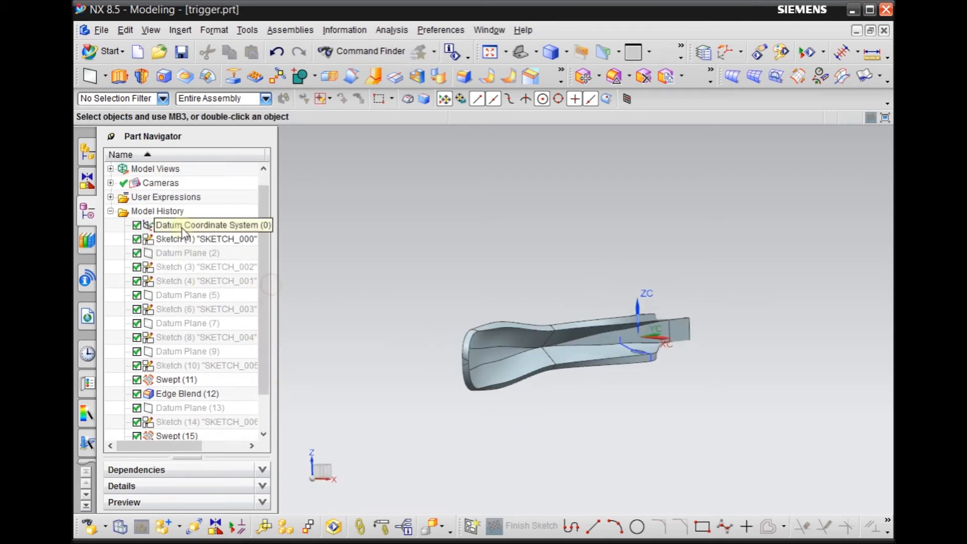
pyautogui.rightClick(439, 270)
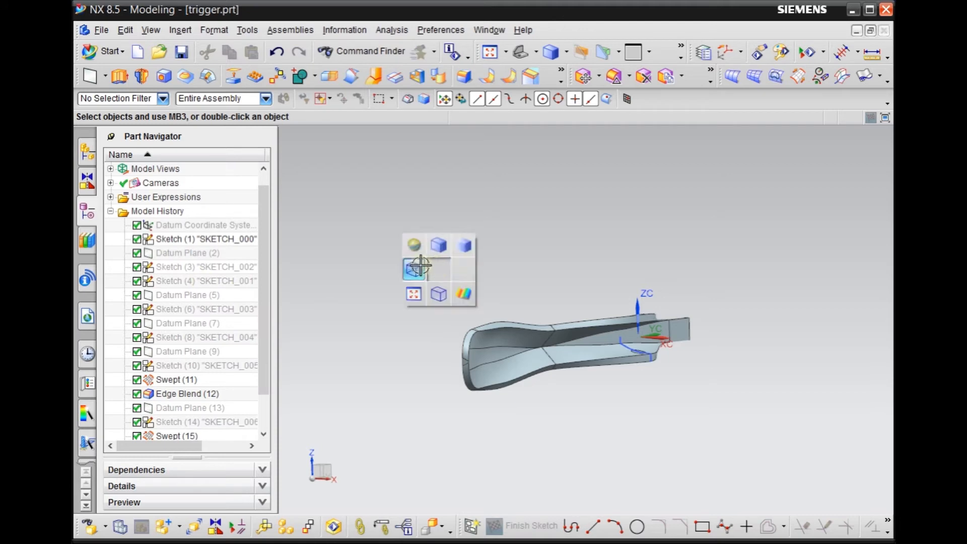
pyautogui.click(418, 267)
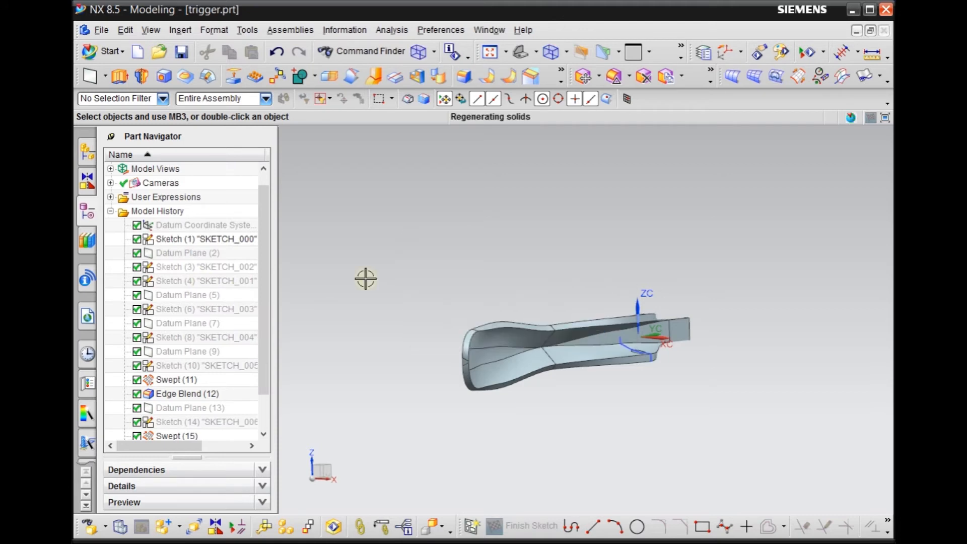
# Step: Show all model history features from Datum Coordinate System (0) through Extrude (17), including the hidden sketches and datum planes
pyautogui.click(183, 229)
pyautogui.moveTo(263, 240); pyautogui.dragTo(272, 352)
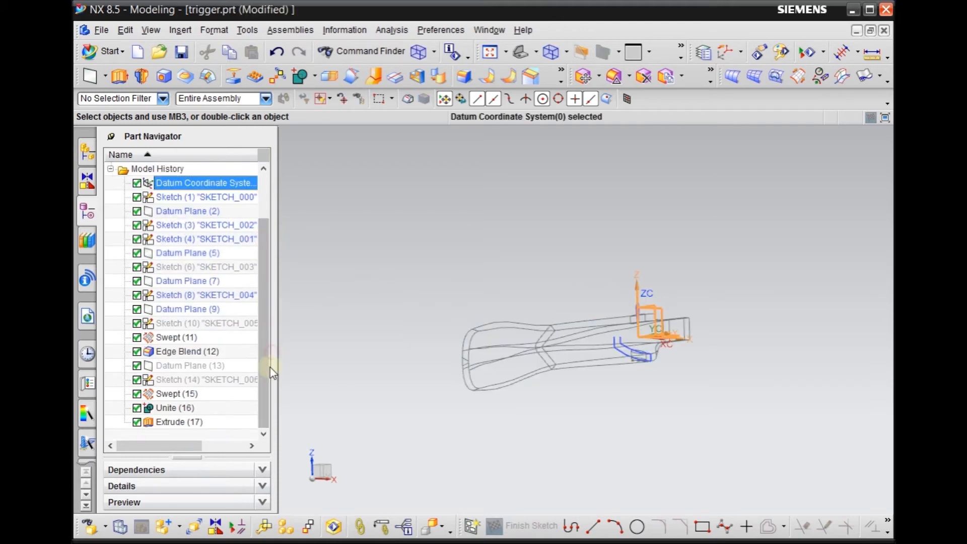
pyautogui.keyDown('shift'); pyautogui.click(189, 422); pyautogui.keyUp('shift')
pyautogui.rightClick(207, 383)
pyautogui.moveTo(232, 394)
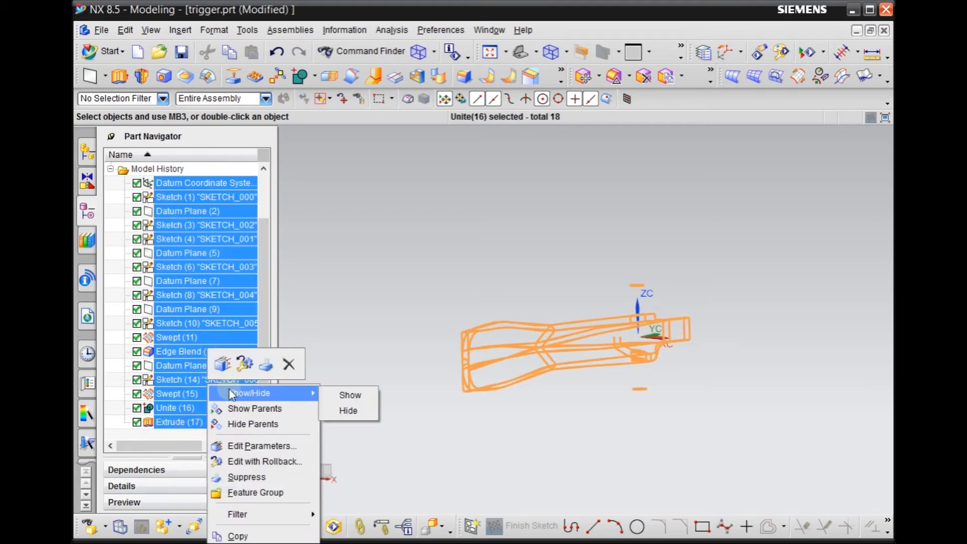
pyautogui.click(346, 395)
# Step: Examine the guide curve, the section sketches and their datum planes along the trigger, including SKETCH_001, SKETCH_004 and SKETCH_002
pyautogui.moveTo(368, 271); pyautogui.dragTo(378, 294, button='middle')
pyautogui.scroll(3, 572, 358)
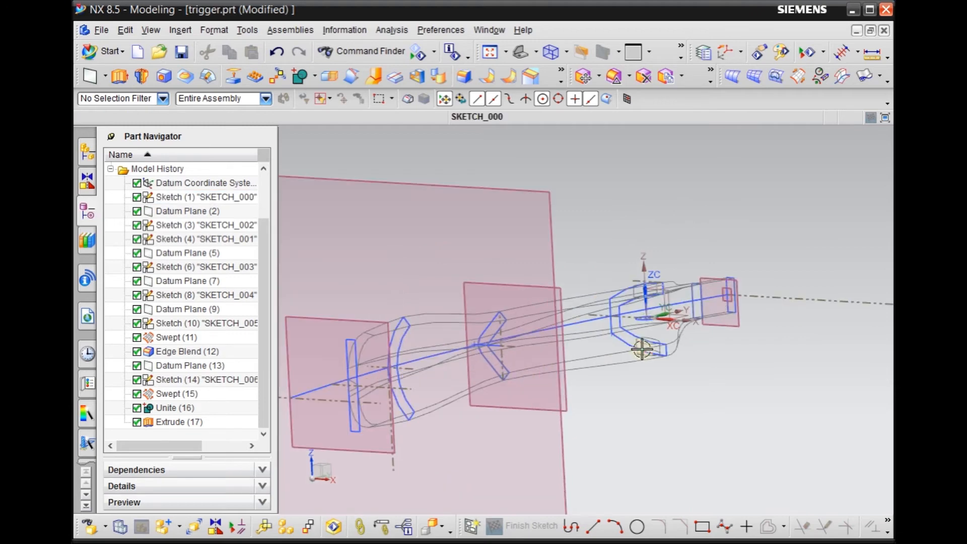
pyautogui.scroll(-1, 768, 305)
pyautogui.moveTo(674, 381)
pyautogui.mouseDown(button='middle')
pyautogui.moveTo(715, 400)
pyautogui.moveTo(673, 394)
pyautogui.mouseUp(button='middle')
pyautogui.scroll(3, 453, 419)
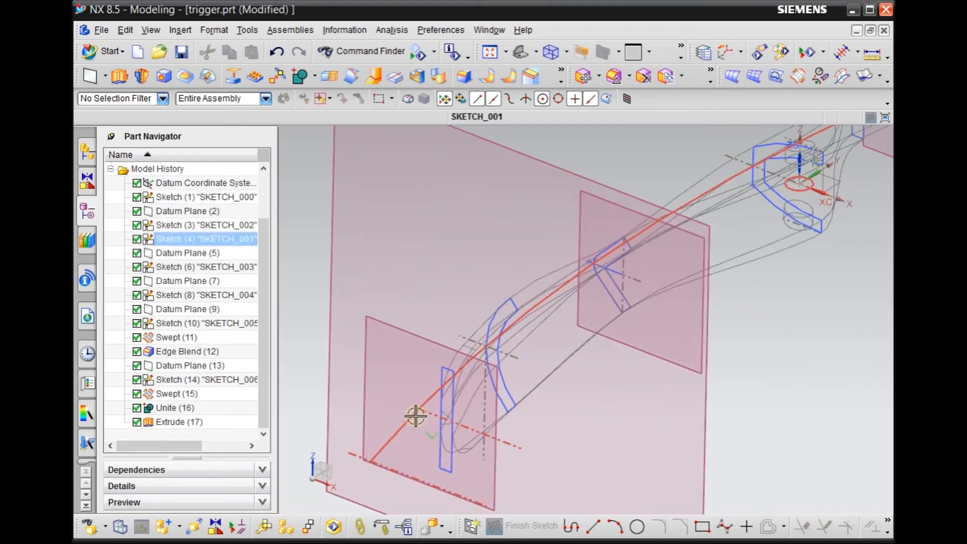
pyautogui.scroll(-2, 456, 313)
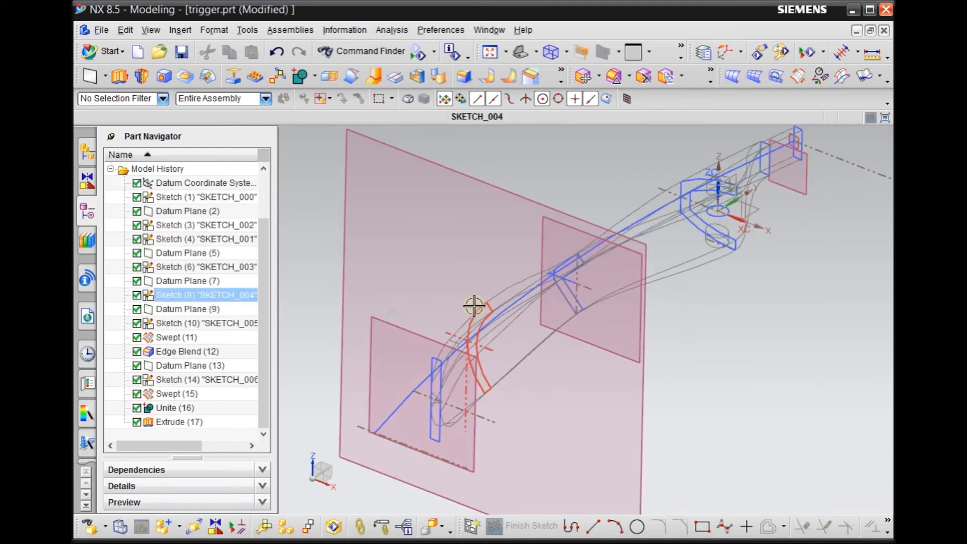
pyautogui.click(483, 321)
pyautogui.click(611, 230)
pyautogui.scroll(2, 610, 231)
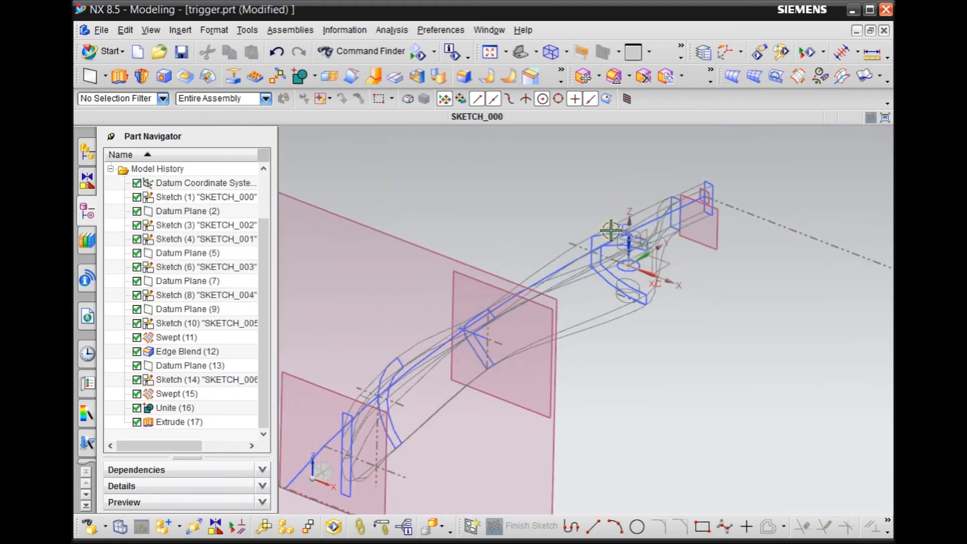
pyautogui.scroll(3, 675, 200)
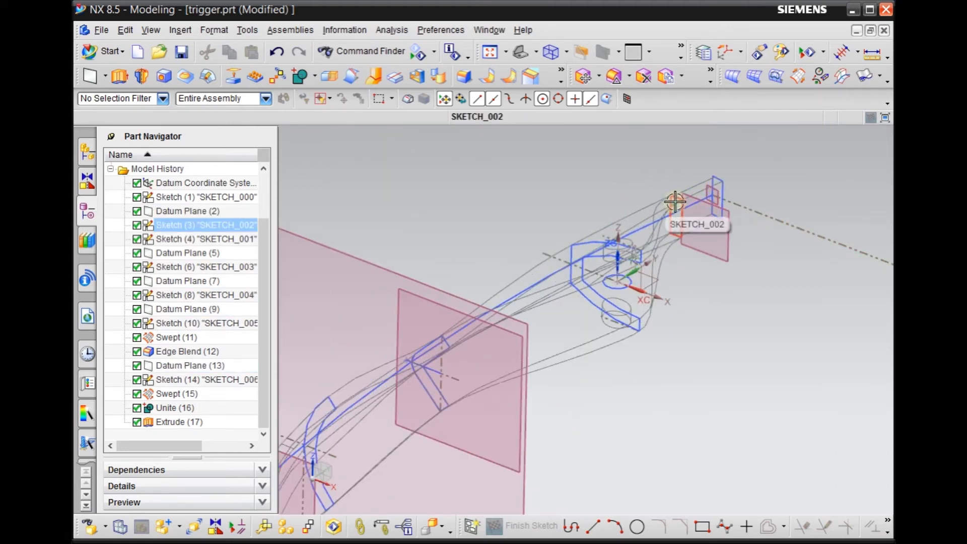
pyautogui.moveTo(725, 371); pyautogui.dragTo(787, 343, button='middle')
pyautogui.moveTo(723, 391); pyautogui.dragTo(644, 302, button='middle')
pyautogui.moveTo(559, 445); pyautogui.dragTo(520, 455, button='middle')
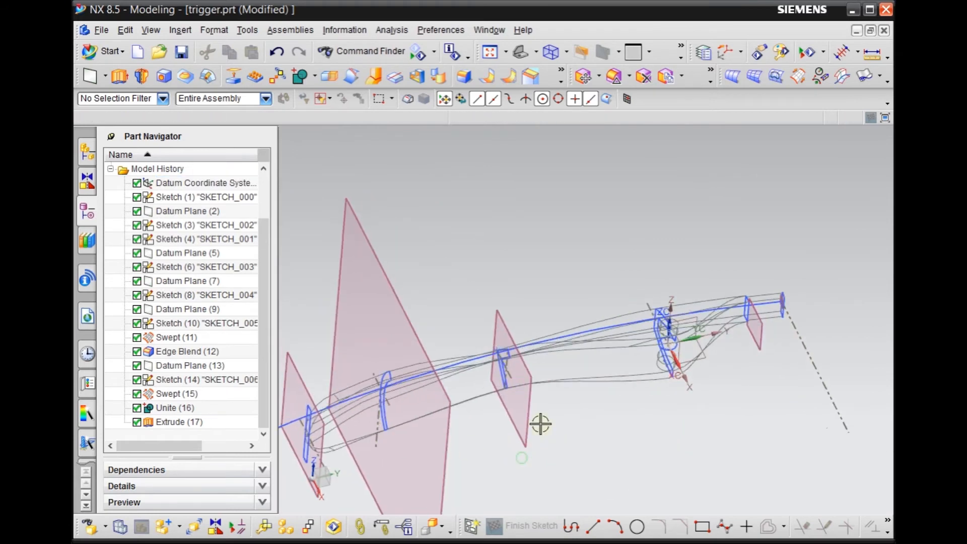
# Step: Examine the end section sketches and their datum planes on the trigger's narrow end, including in a view square to the XY plane
pyautogui.scroll(2, 643, 419)
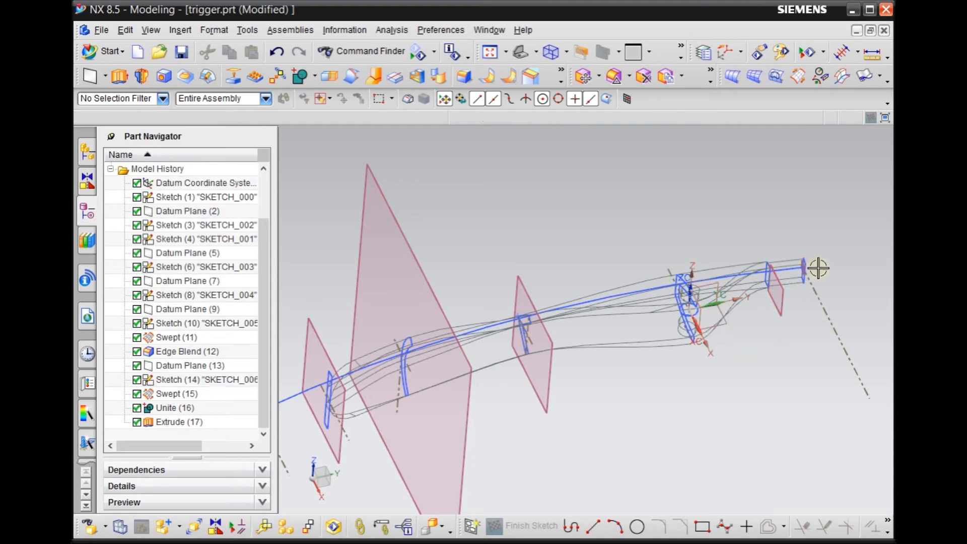
pyautogui.scroll(5, 818, 267)
pyautogui.moveTo(749, 357); pyautogui.dragTo(751, 396, button='middle')
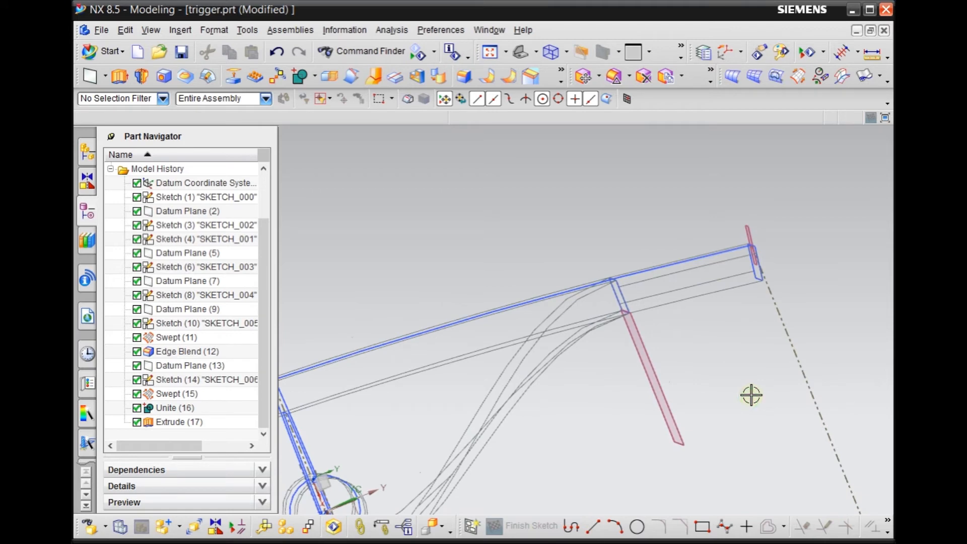
pyautogui.press('F8')
pyautogui.scroll(4, 605, 229)
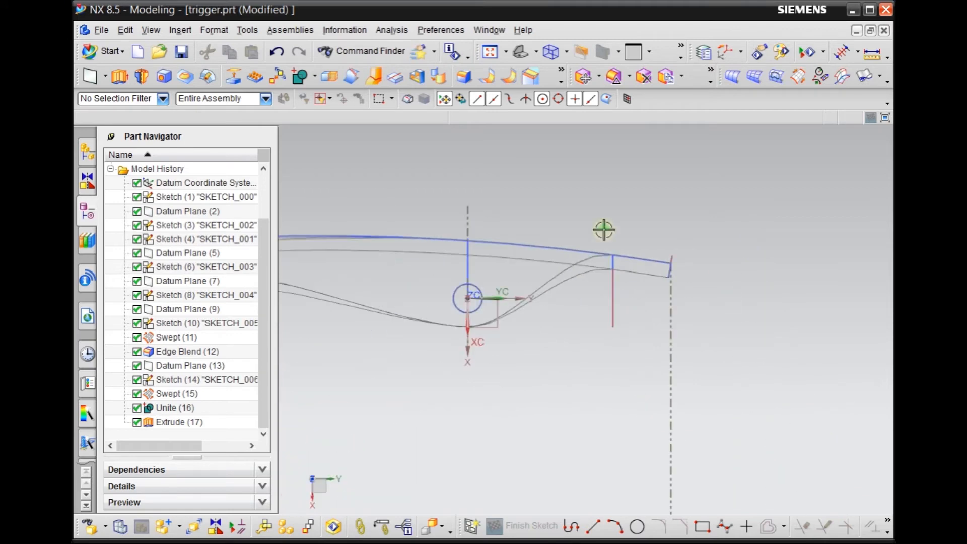
pyautogui.scroll(-4, 677, 278)
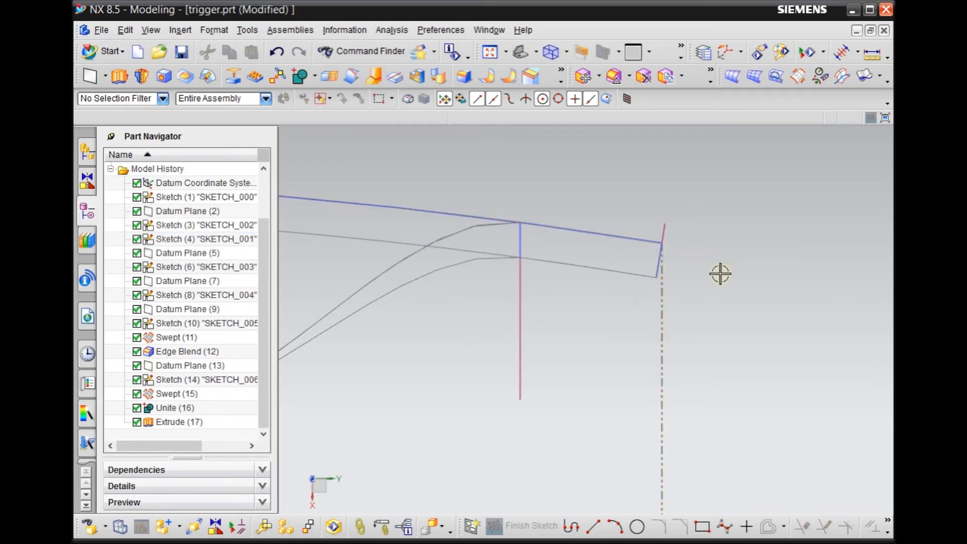
pyautogui.scroll(3, 721, 272)
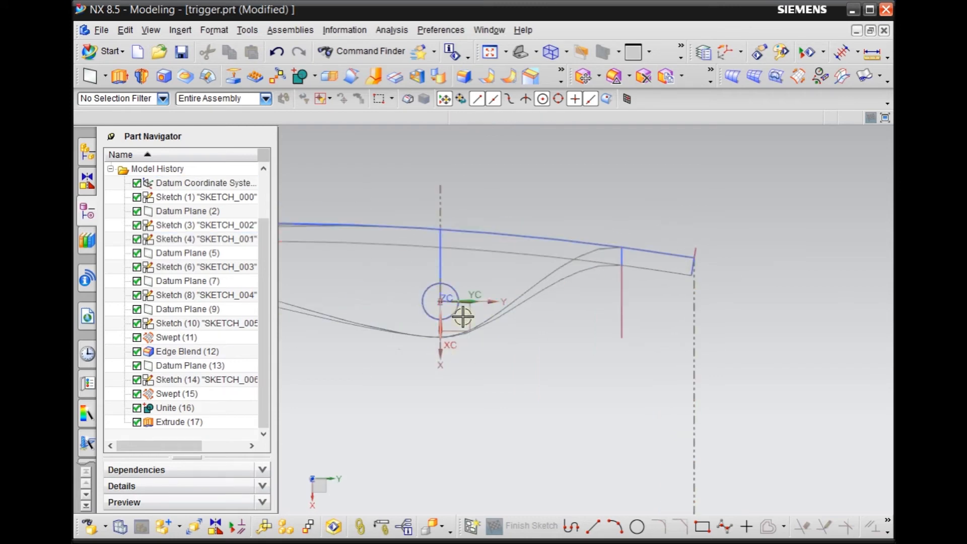
# Step: Examine the trigger's section sketches, guide curve and datum planes along the full length of the swept body
pyautogui.scroll(-4, 706, 242)
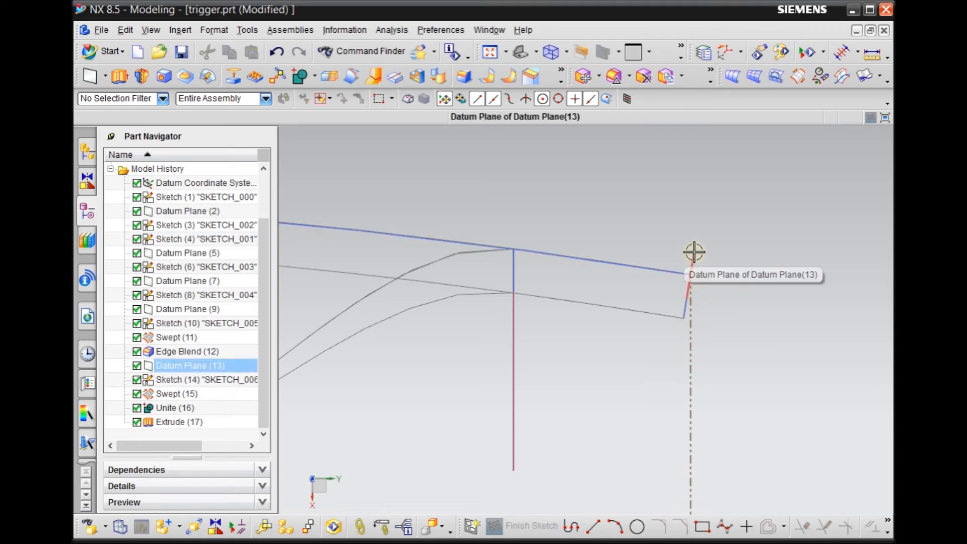
pyautogui.moveTo(651, 391); pyautogui.dragTo(736, 270, button='middle')
pyautogui.moveTo(679, 374)
pyautogui.mouseDown(button='middle')
pyautogui.moveTo(693, 378)
pyautogui.moveTo(672, 398)
pyautogui.moveTo(660, 393)
pyautogui.moveTo(720, 297)
pyautogui.moveTo(645, 397)
pyautogui.moveTo(660, 392)
pyautogui.moveTo(654, 341)
pyautogui.moveTo(671, 341)
pyautogui.moveTo(669, 364)
pyautogui.moveTo(671, 357)
pyautogui.mouseUp(button='middle')
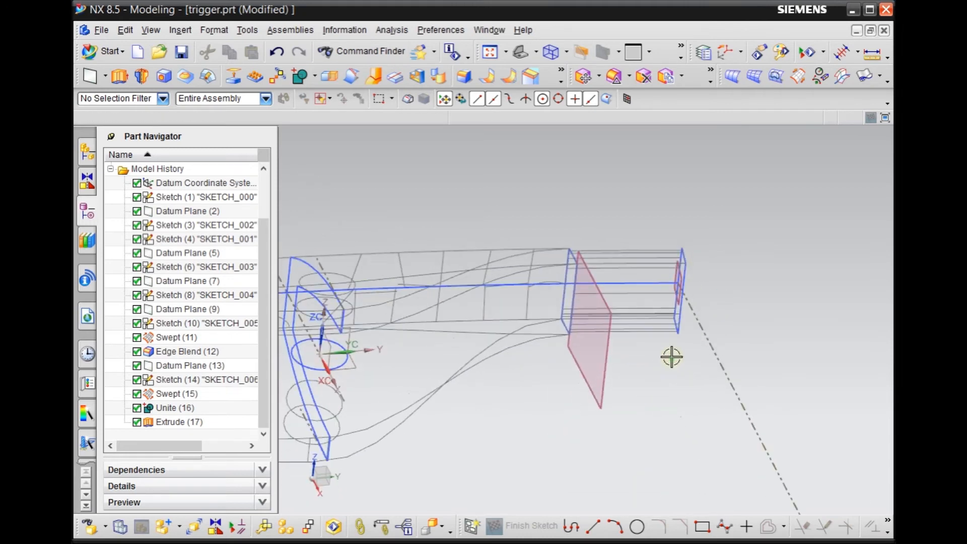
pyautogui.scroll(-3, 754, 302)
pyautogui.scroll(-3, 687, 338)
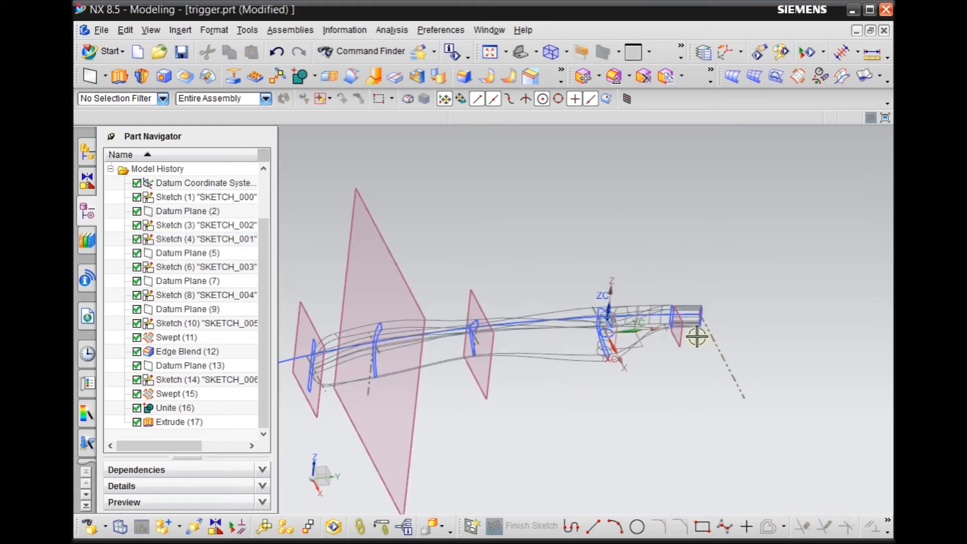
pyautogui.scroll(-2, 683, 366)
pyautogui.scroll(2, 562, 387)
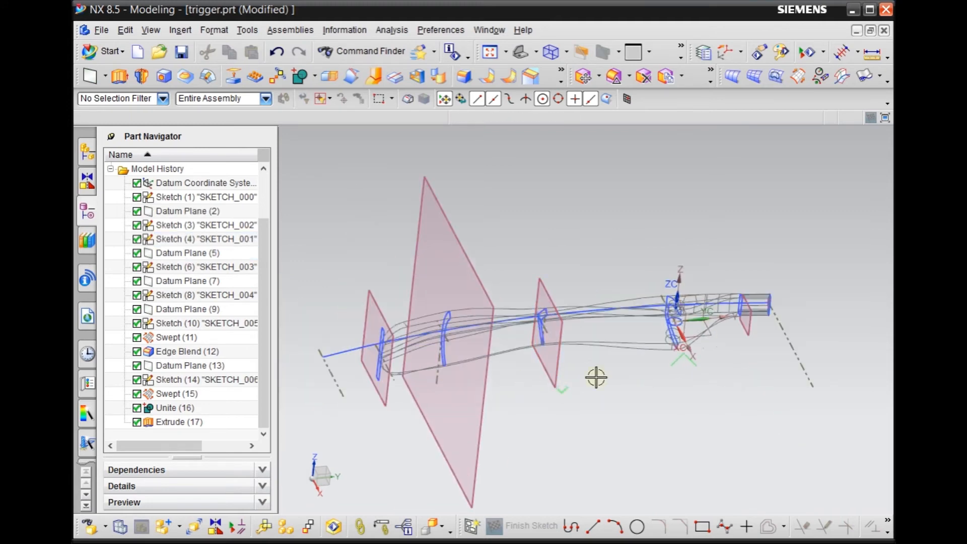
pyautogui.scroll(2, 376, 373)
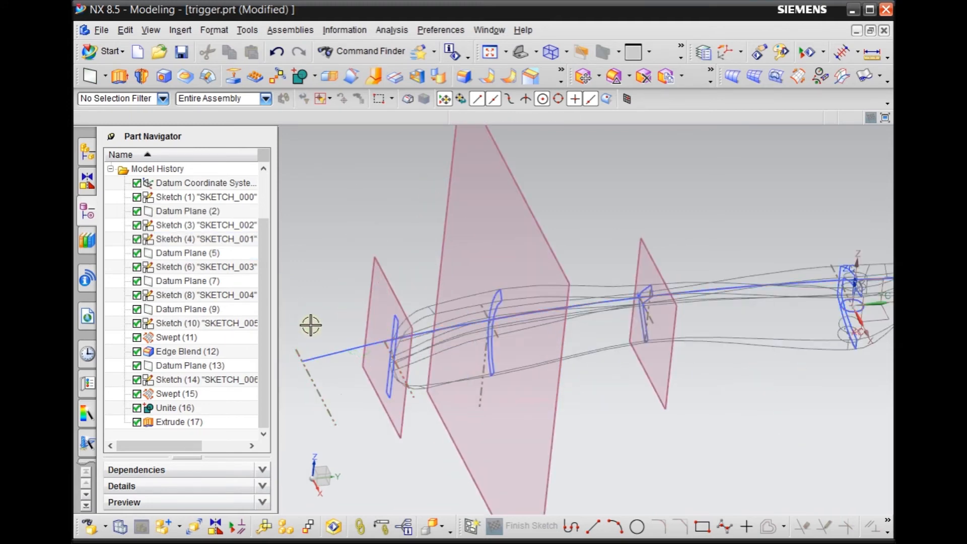
pyautogui.scroll(-2, 537, 231)
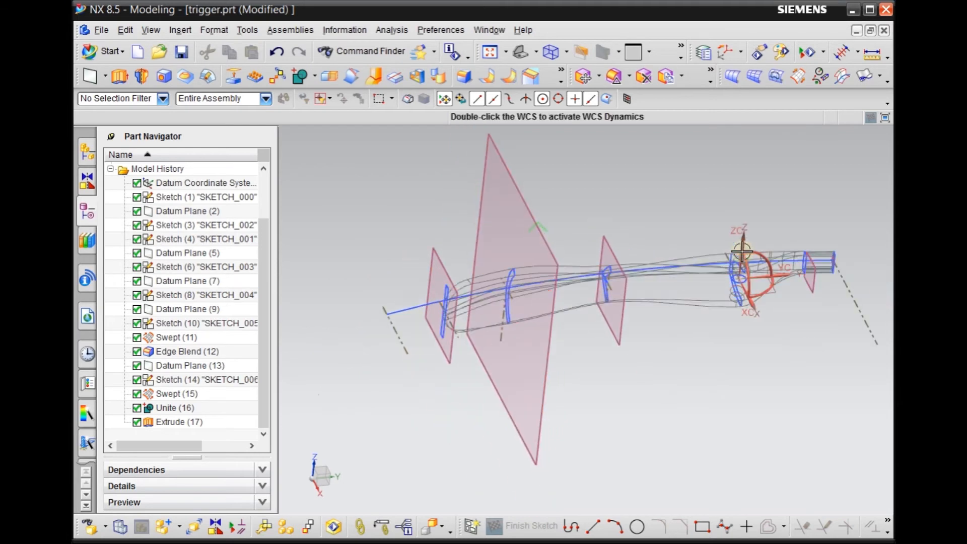
pyautogui.scroll(2, 607, 255)
pyautogui.scroll(-2, 546, 259)
pyautogui.scroll(3, 491, 276)
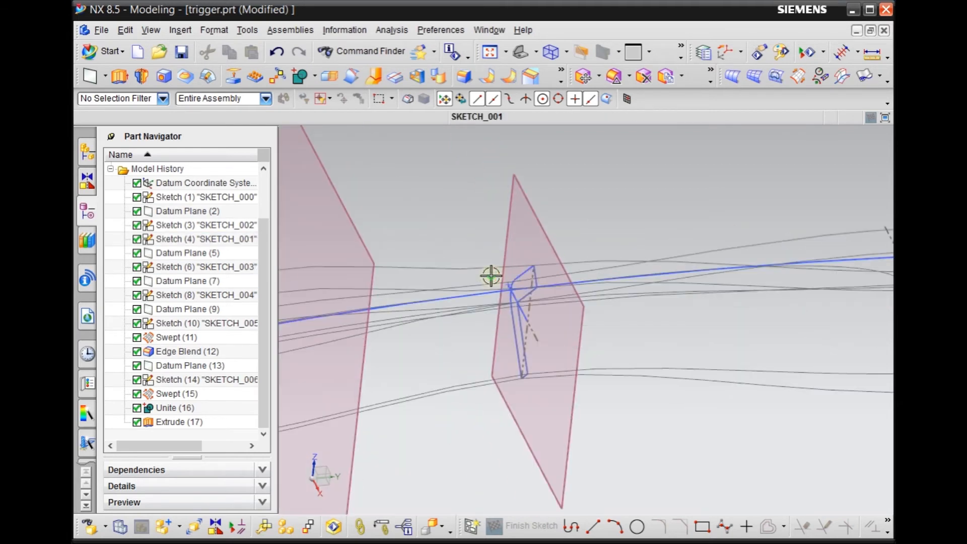
pyautogui.scroll(-3, 643, 239)
pyautogui.moveTo(554, 366); pyautogui.dragTo(578, 289, button='middle')
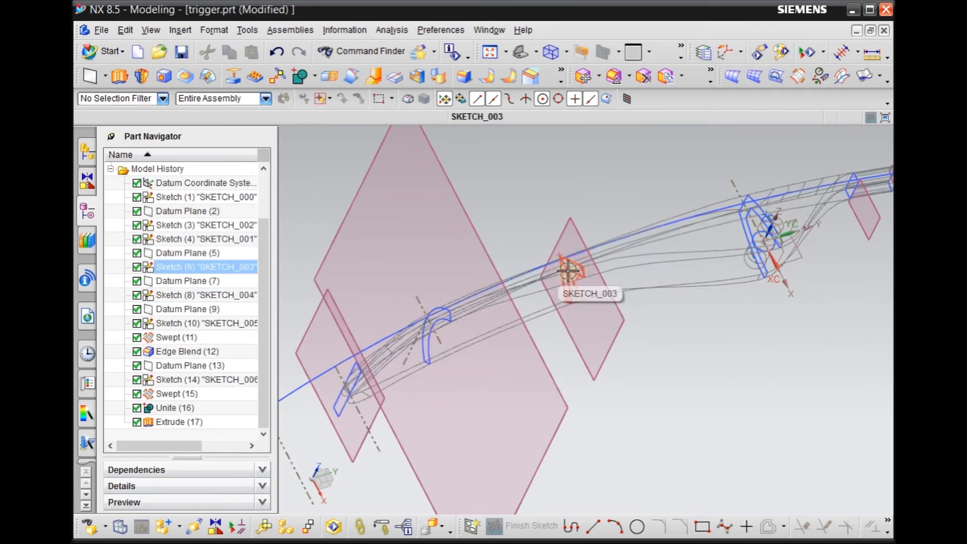
pyautogui.moveTo(577, 263)
pyautogui.mouseDown(button='middle')
pyautogui.moveTo(542, 259)
pyautogui.moveTo(596, 306)
pyautogui.moveTo(662, 272)
pyautogui.mouseUp(button='middle')
pyautogui.scroll(4, 665, 271)
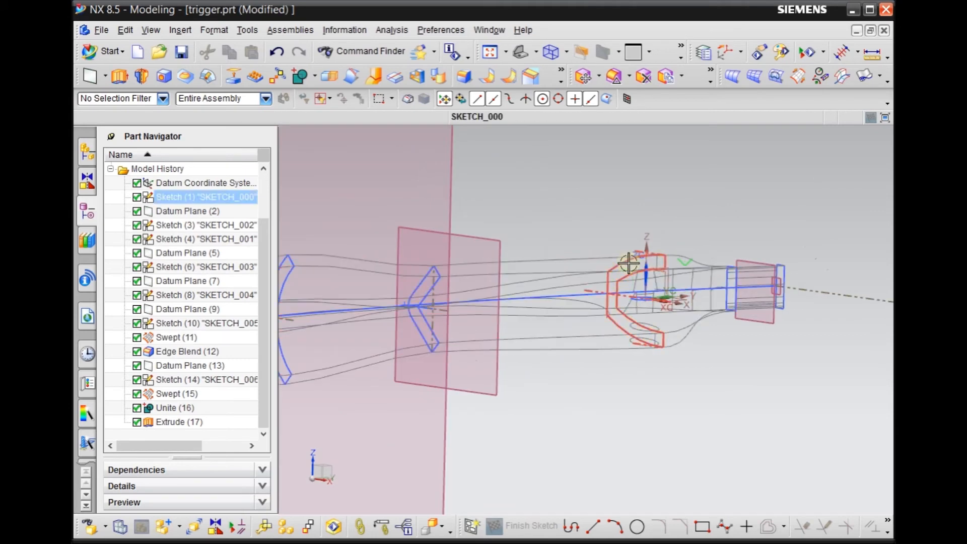
pyautogui.scroll(4, 660, 260)
pyautogui.scroll(-3, 515, 217)
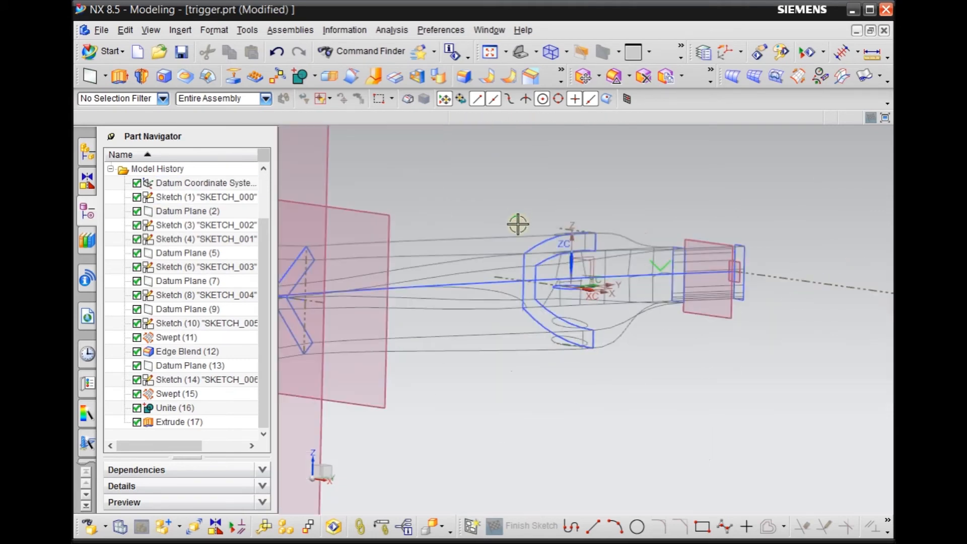
pyautogui.moveTo(566, 397); pyautogui.dragTo(676, 433, button='middle')
pyautogui.click(798, 76)
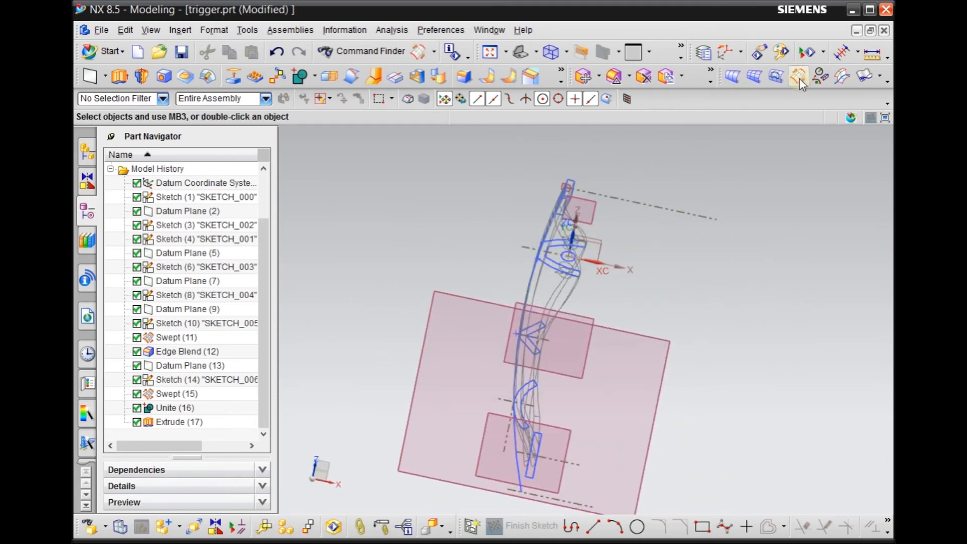
pyautogui.moveTo(502, 203); pyautogui.dragTo(495, 166)
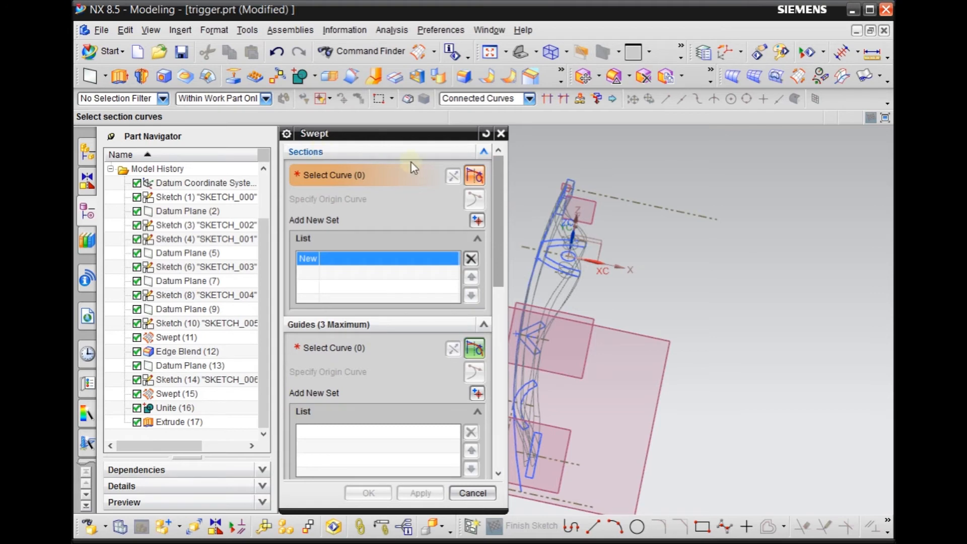
pyautogui.scroll(-2, 738, 281)
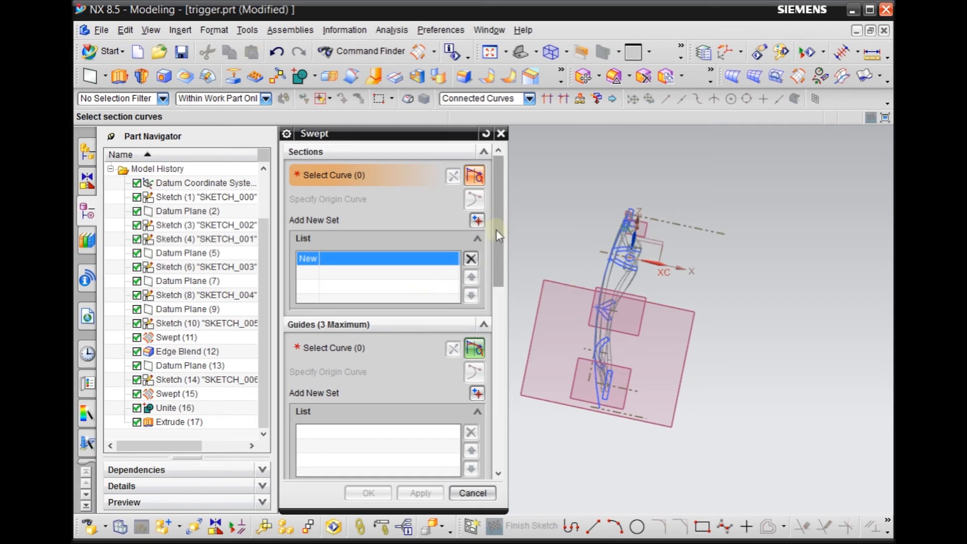
pyautogui.moveTo(499, 233); pyautogui.dragTo(499, 264)
pyautogui.moveTo(559, 298); pyautogui.dragTo(583, 300, button='middle')
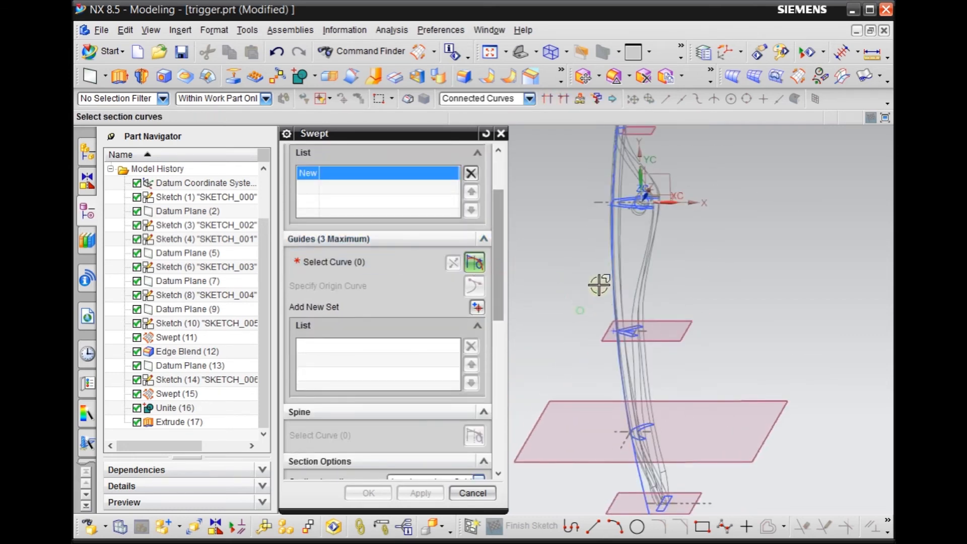
pyautogui.moveTo(615, 277); pyautogui.dragTo(565, 332, button='middle')
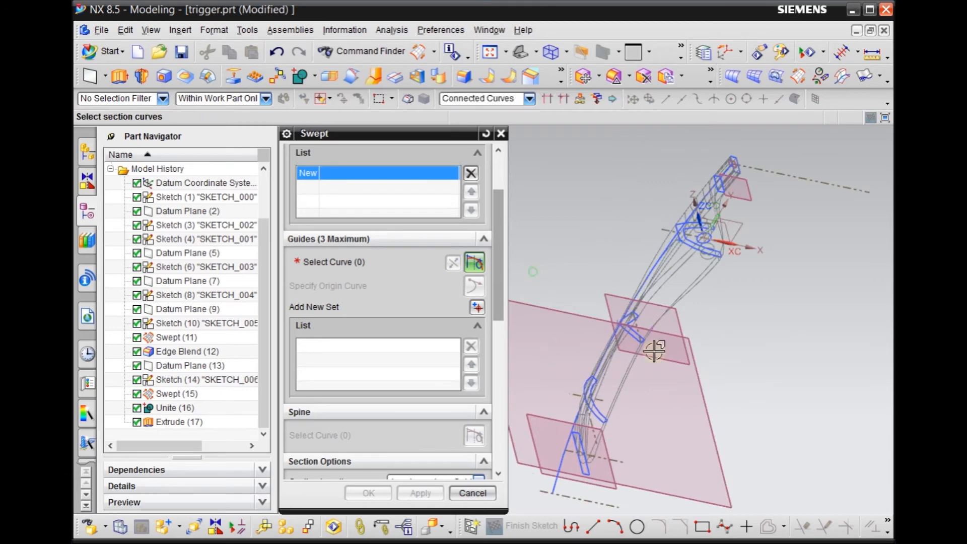
pyautogui.moveTo(632, 197); pyautogui.dragTo(655, 199, button='middle')
pyautogui.scroll(-1, 655, 199)
pyautogui.scroll(-2, 661, 204)
pyautogui.scroll(5, 622, 207)
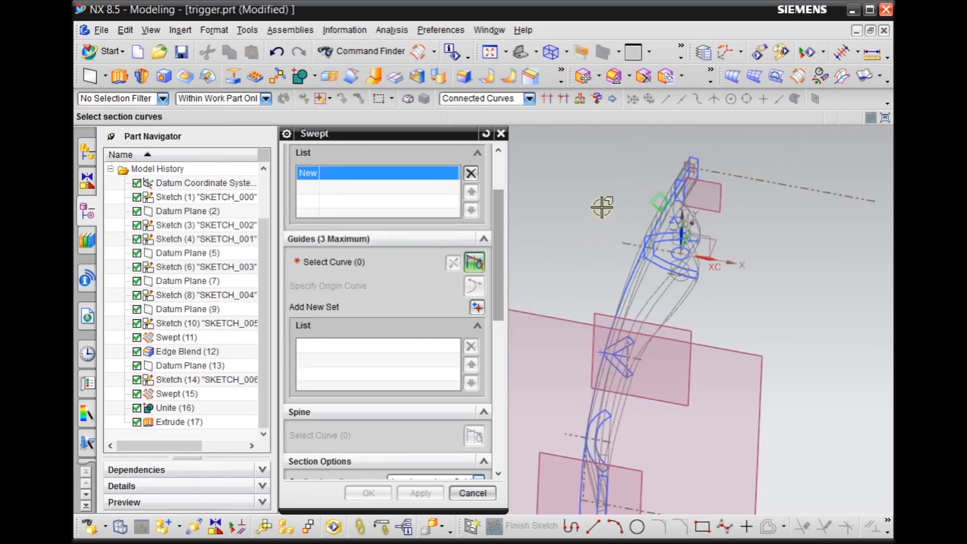
pyautogui.moveTo(600, 207); pyautogui.dragTo(692, 232, button='middle')
pyautogui.moveTo(793, 371); pyautogui.dragTo(783, 408, button='middle')
pyautogui.scroll(-3, 766, 328)
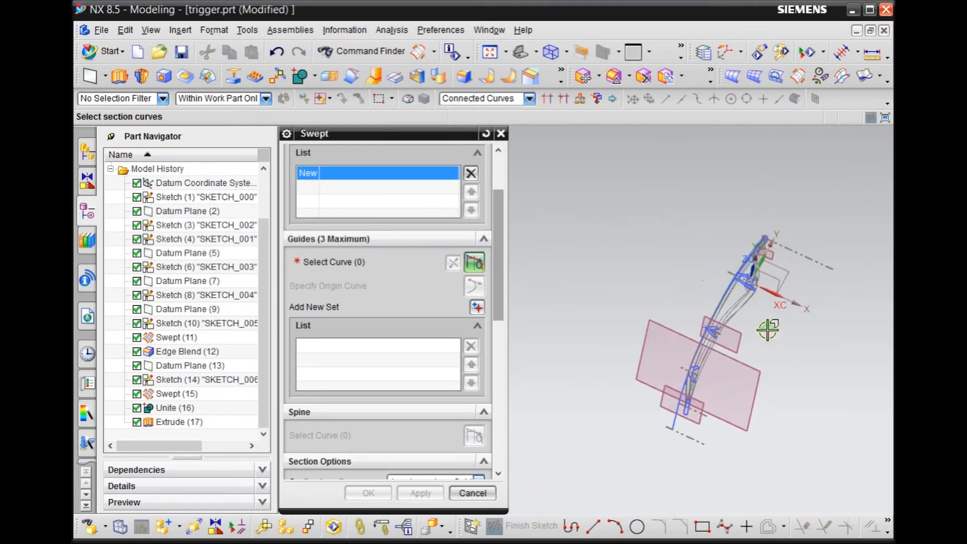
pyautogui.moveTo(757, 337); pyautogui.dragTo(751, 356, button='middle')
pyautogui.scroll(-1, 834, 222)
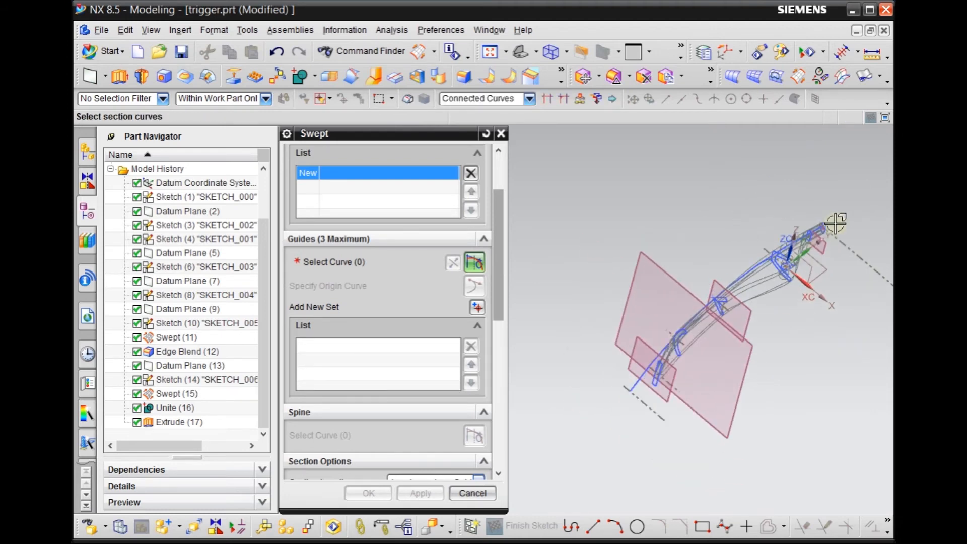
pyautogui.scroll(3, 831, 224)
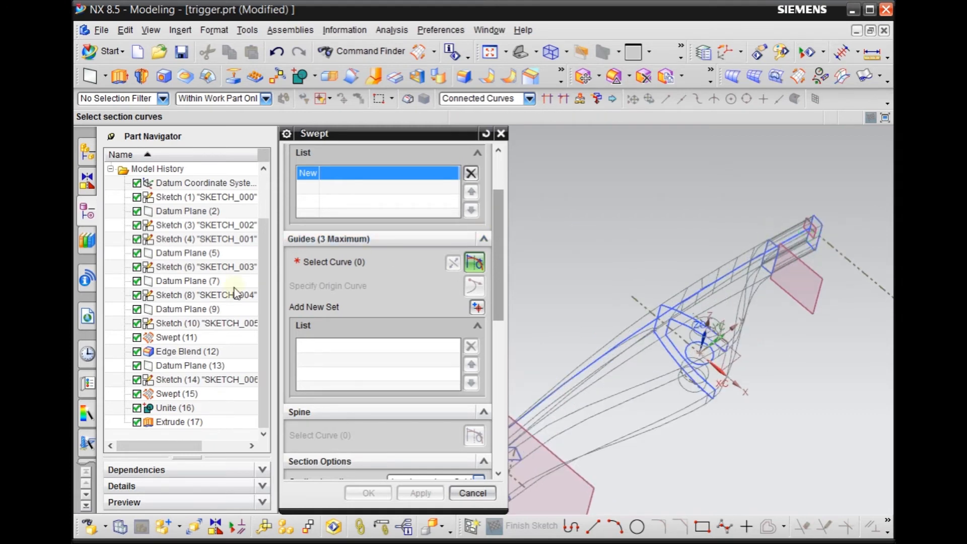
pyautogui.rightClick(190, 344)
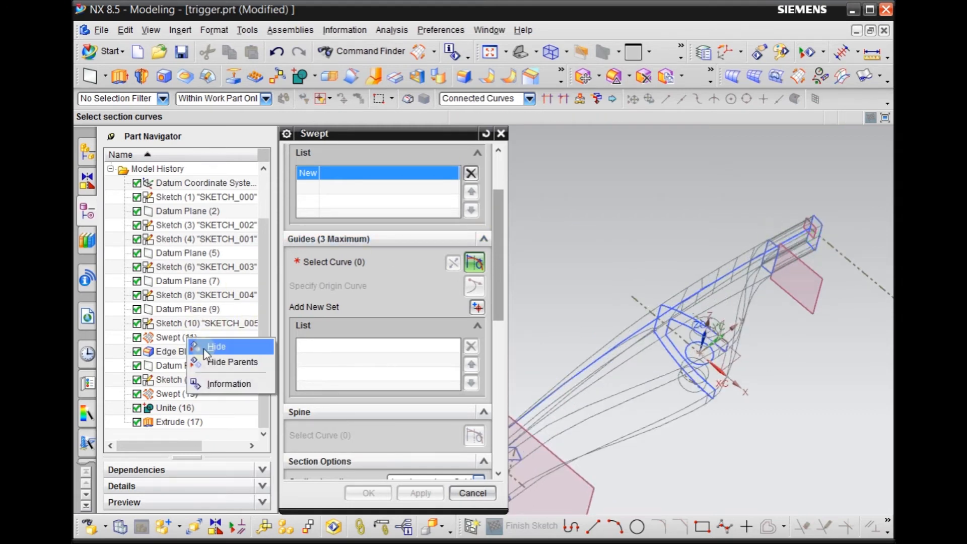
pyautogui.click(203, 349)
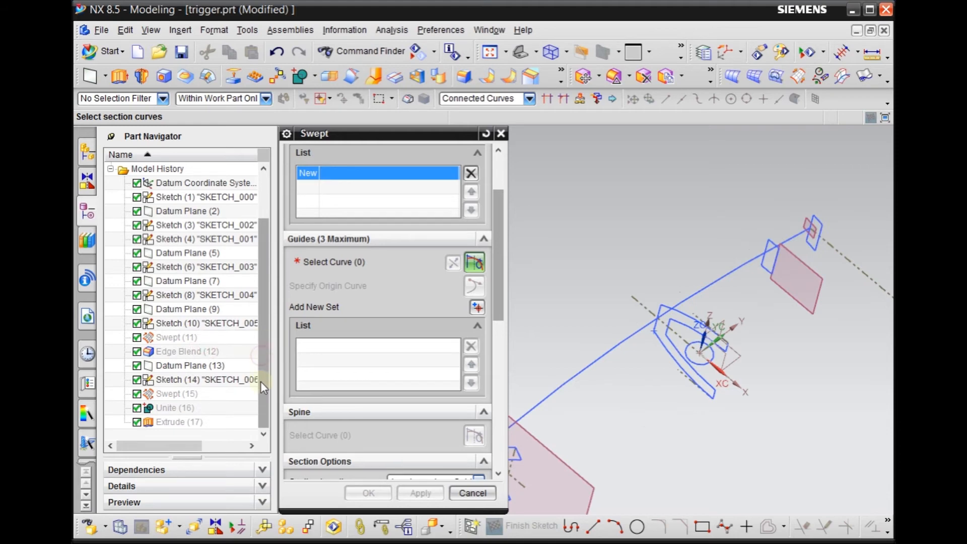
pyautogui.scroll(-4, 733, 210)
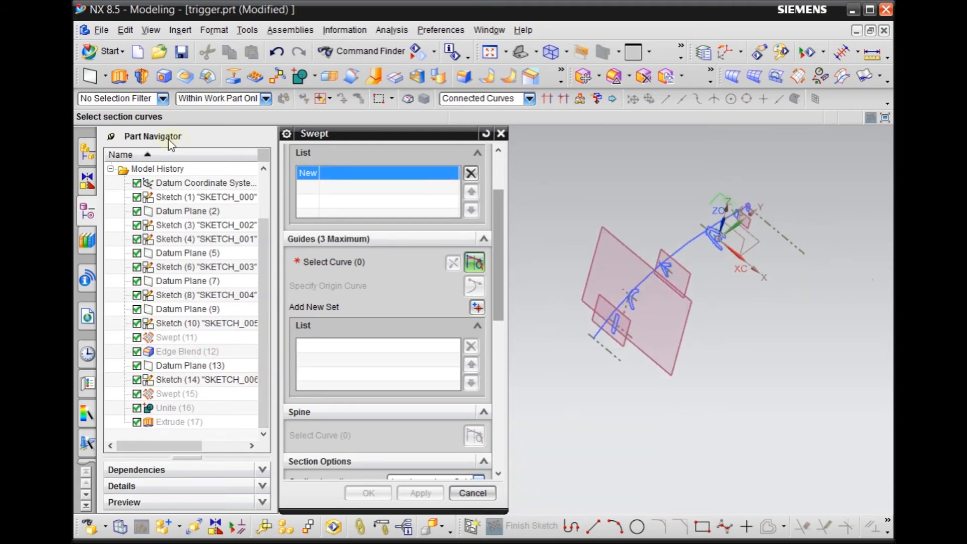
pyautogui.click(150, 99)
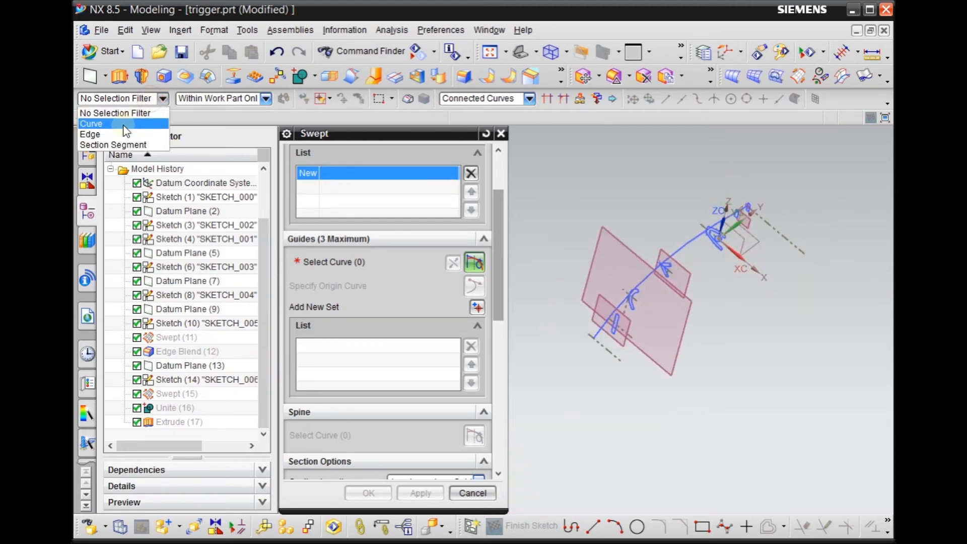
pyautogui.click(138, 99)
pyautogui.click(474, 494)
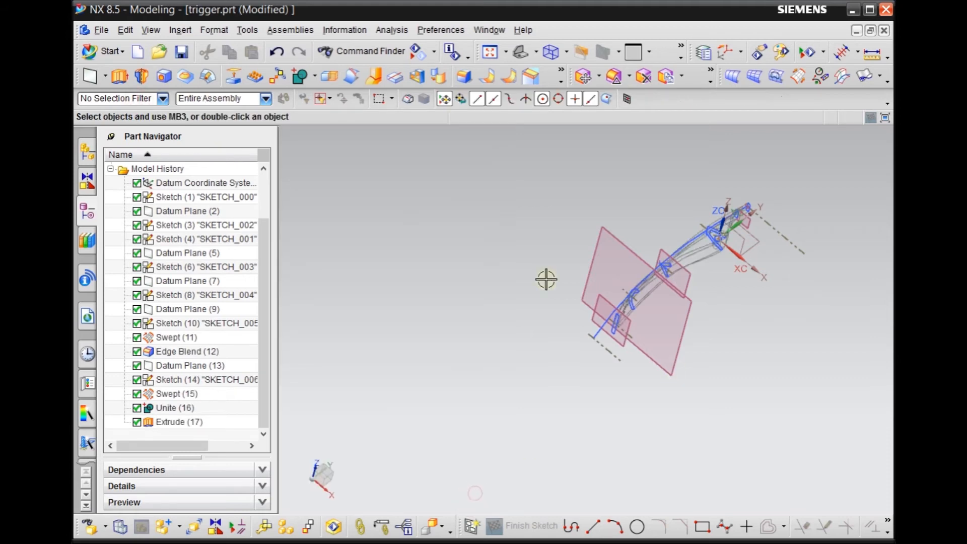
# Step: Filter the selection to datums, select them all in the model, and hide the datum coordinate system and every datum plane
pyautogui.click(137, 102)
pyautogui.click(108, 220)
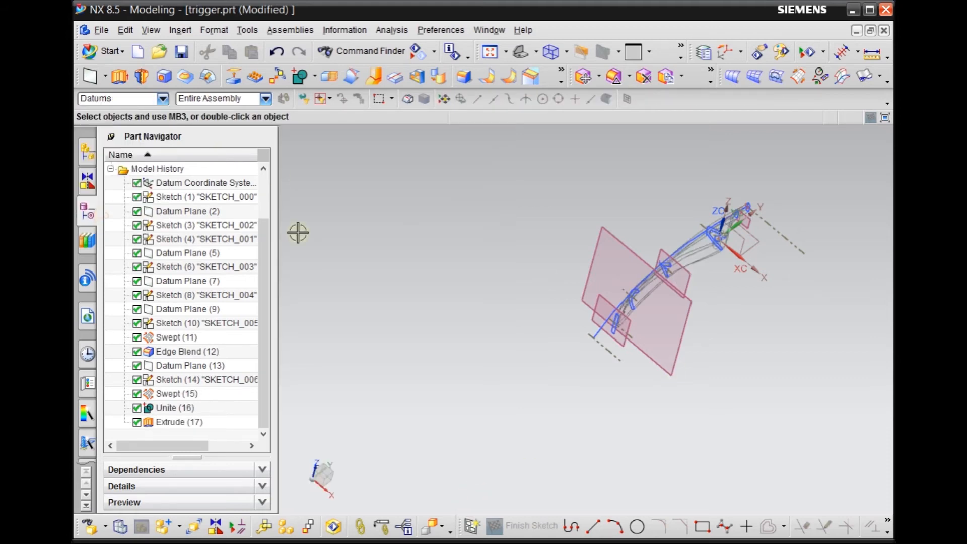
pyautogui.scroll(-2, 407, 380)
pyautogui.moveTo(441, 215); pyautogui.dragTo(728, 437)
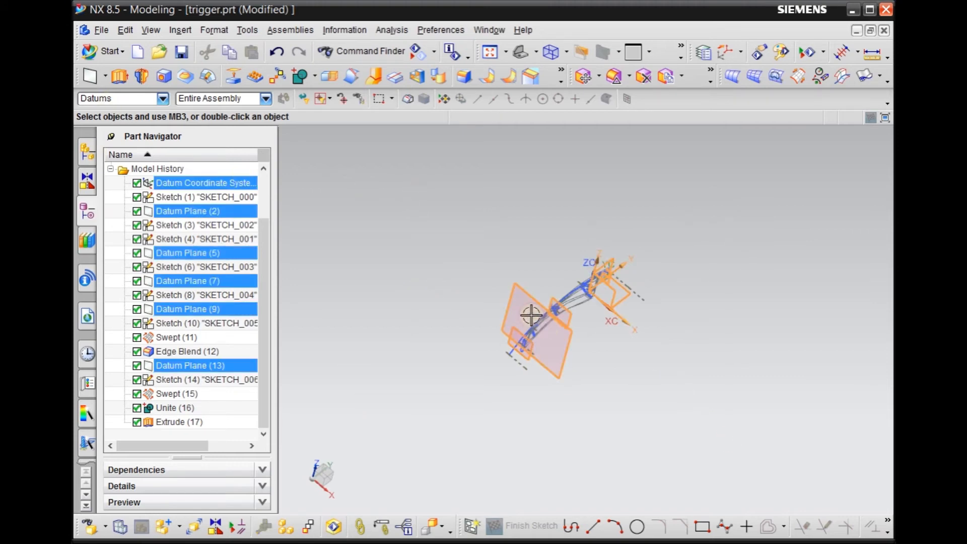
pyautogui.rightClick(241, 186)
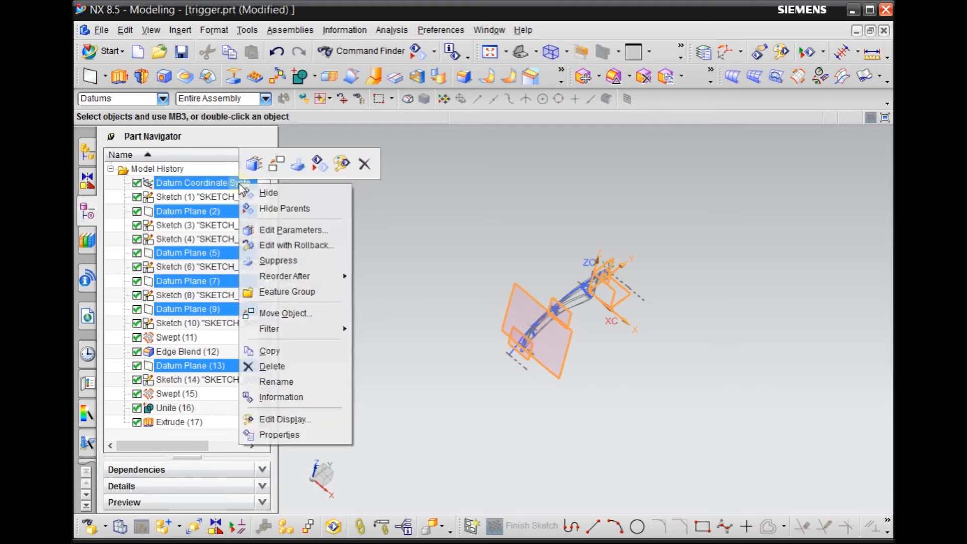
pyautogui.click(319, 167)
# Step: Hide the solid trigger body belonging to the Swept (11) feature
pyautogui.scroll(5, 575, 300)
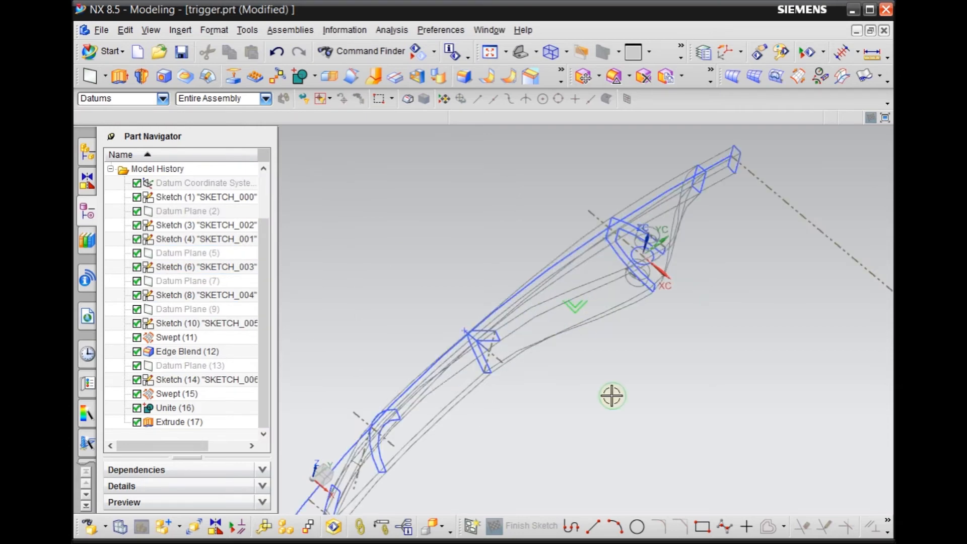
pyautogui.moveTo(612, 396); pyautogui.dragTo(549, 419, button='middle')
pyautogui.click(203, 340)
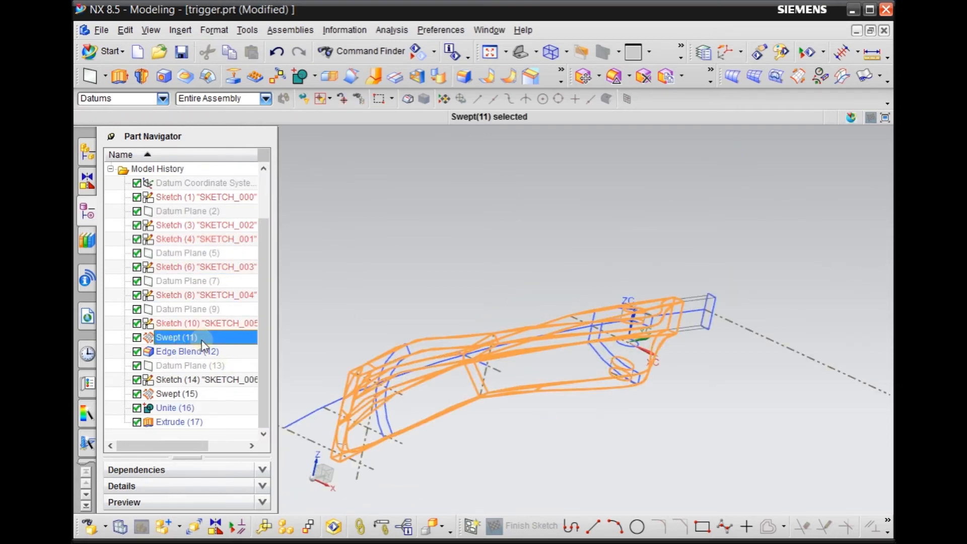
pyautogui.rightClick(203, 340)
pyautogui.click(285, 319)
# Step: Start a Swept feature and examine the section sketches and guide curve along their full length
pyautogui.moveTo(546, 406)
pyautogui.mouseDown(button='middle')
pyautogui.moveTo(520, 432)
pyautogui.moveTo(540, 398)
pyautogui.moveTo(563, 412)
pyautogui.moveTo(544, 413)
pyautogui.mouseUp(button='middle')
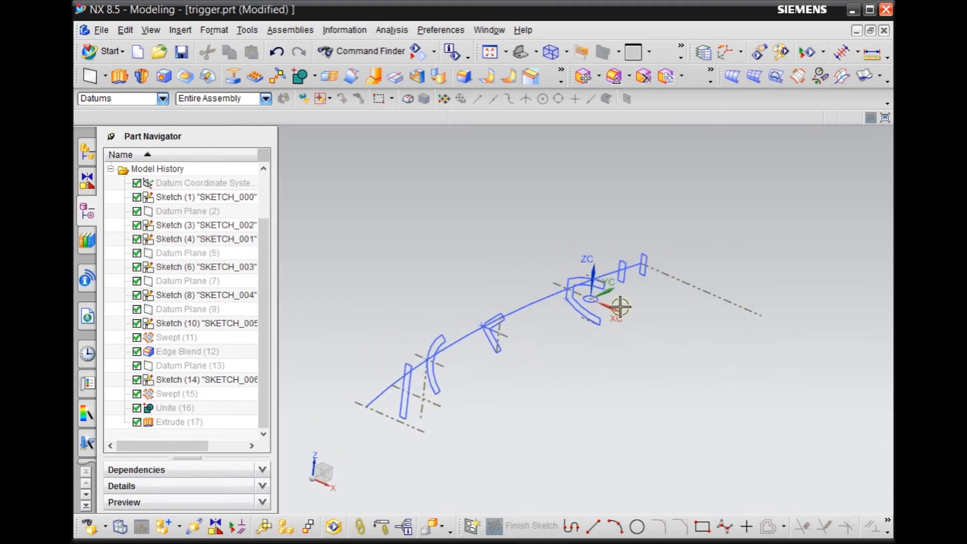
pyautogui.scroll(3, 594, 283)
pyautogui.scroll(-3, 720, 223)
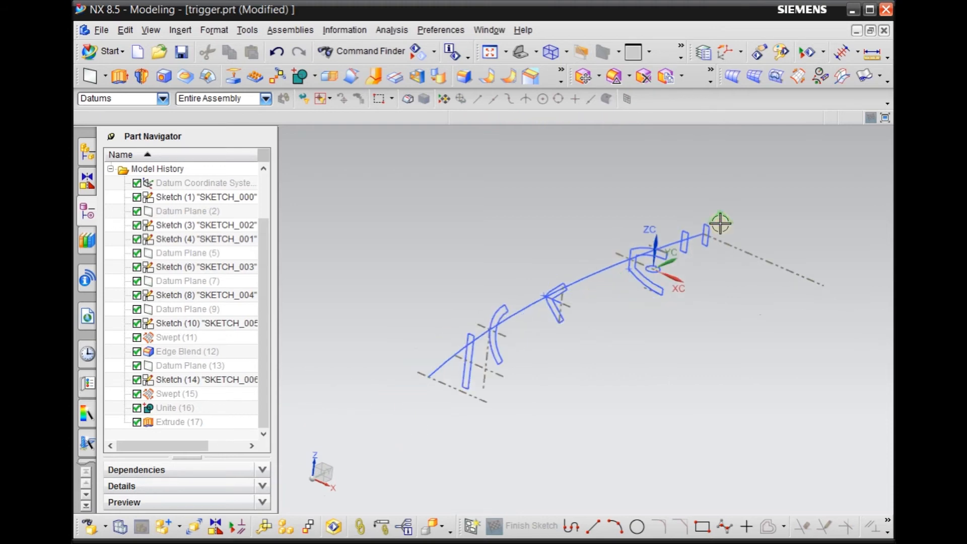
pyautogui.scroll(3, 635, 279)
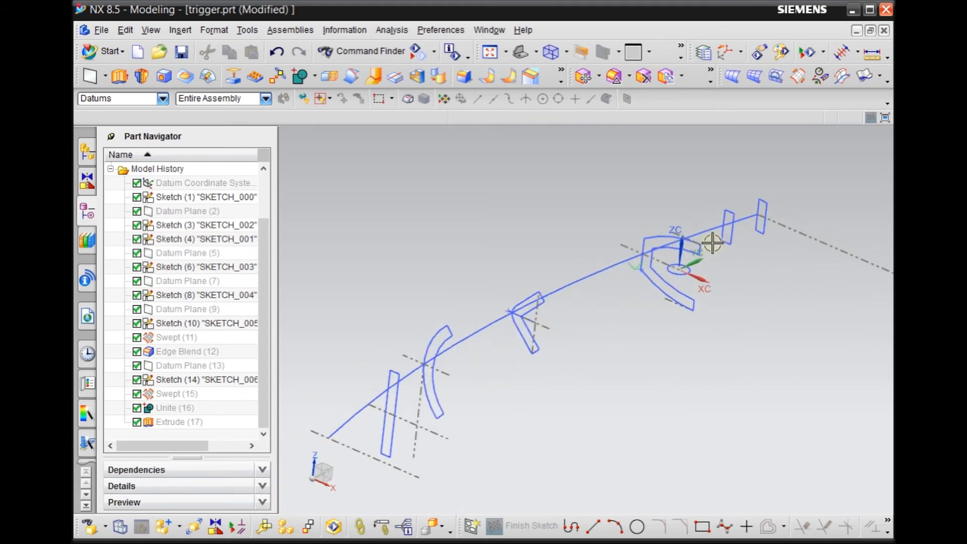
pyautogui.moveTo(576, 404); pyautogui.dragTo(568, 395, button='middle')
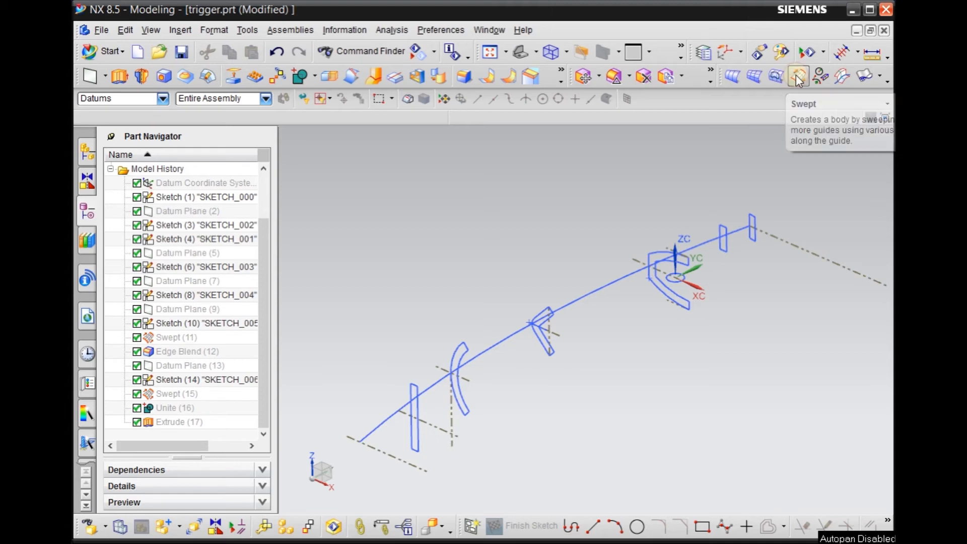
pyautogui.click(796, 76)
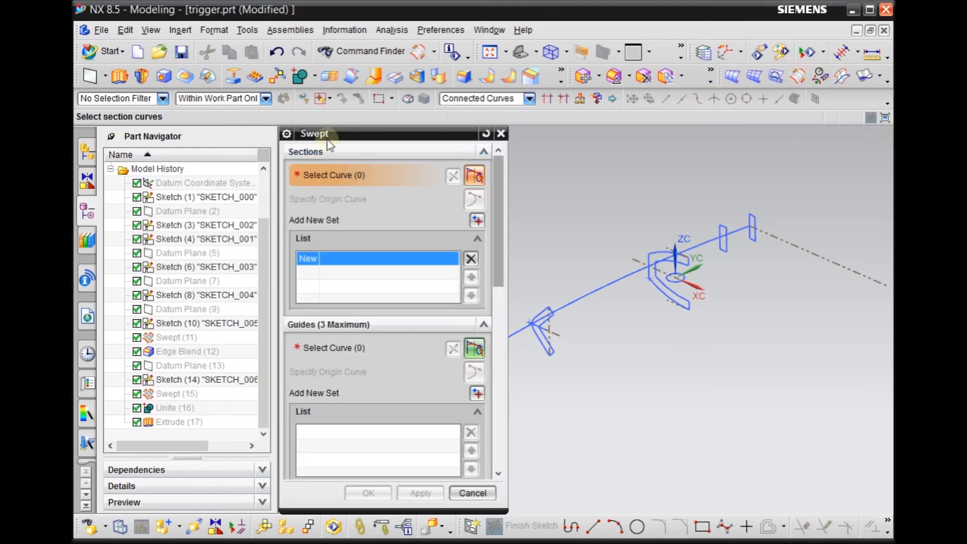
pyautogui.scroll(-2, 844, 377)
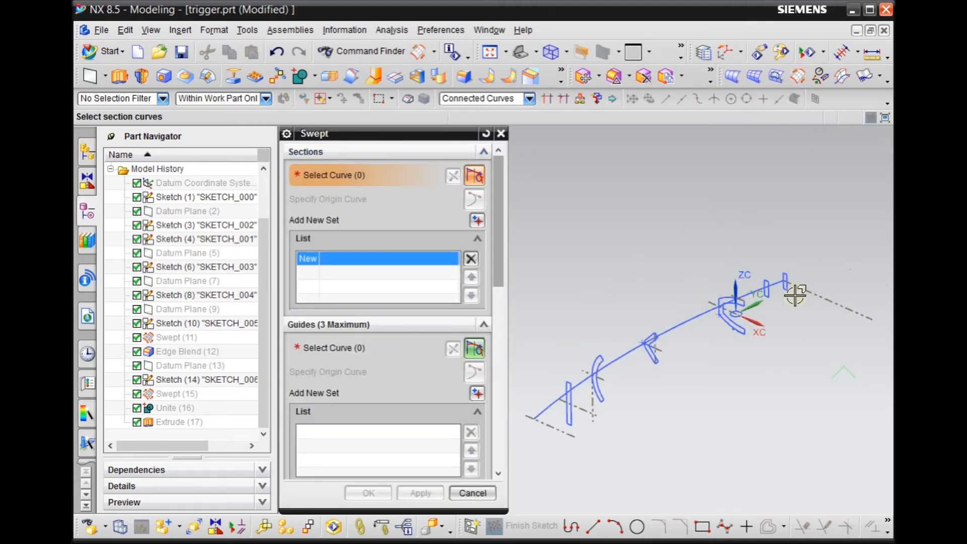
pyautogui.scroll(2, 785, 280)
pyautogui.scroll(-2, 793, 244)
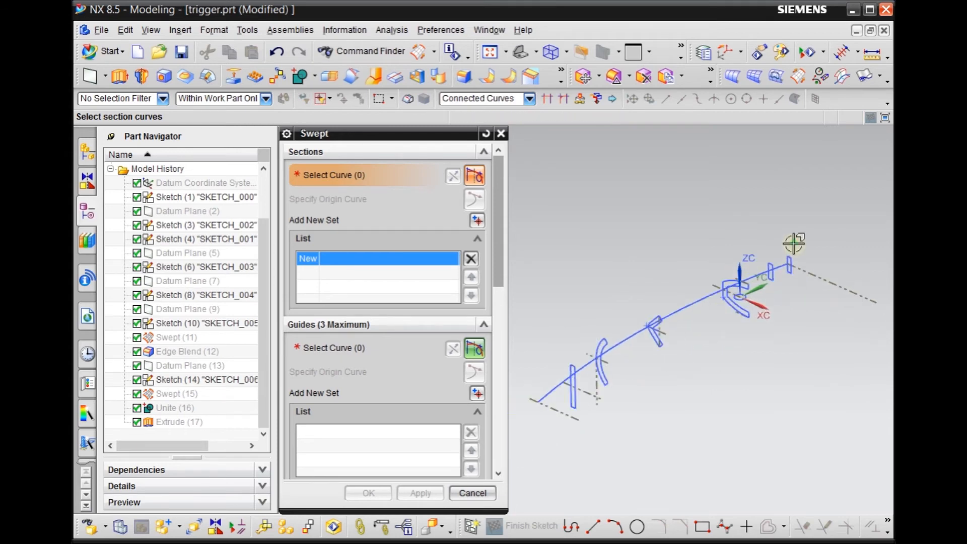
pyautogui.scroll(1, 619, 320)
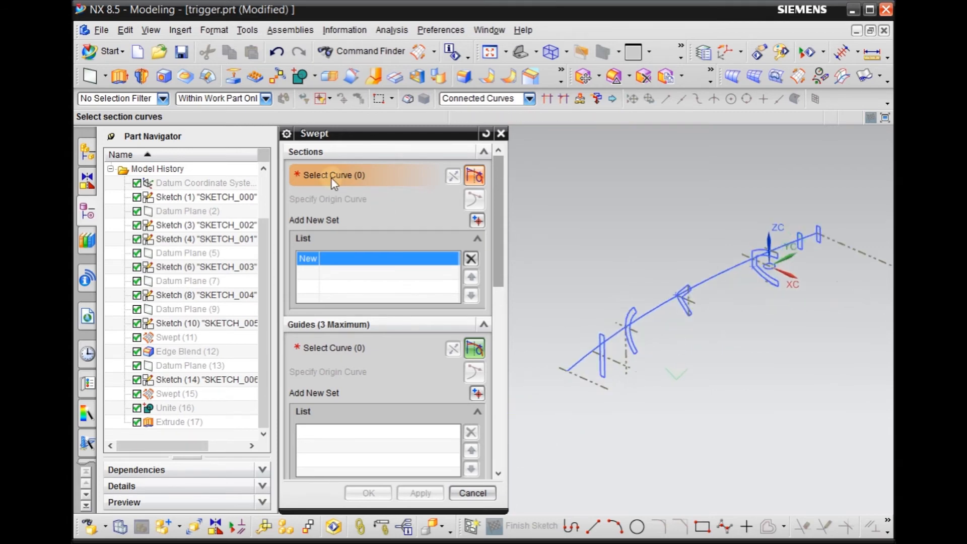
pyautogui.scroll(2, 599, 366)
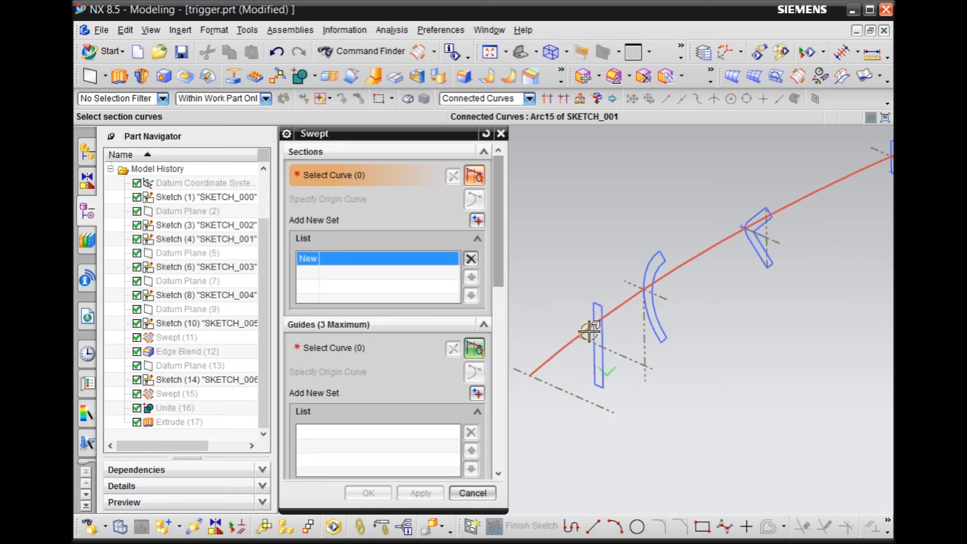
pyautogui.scroll(-1, 552, 289)
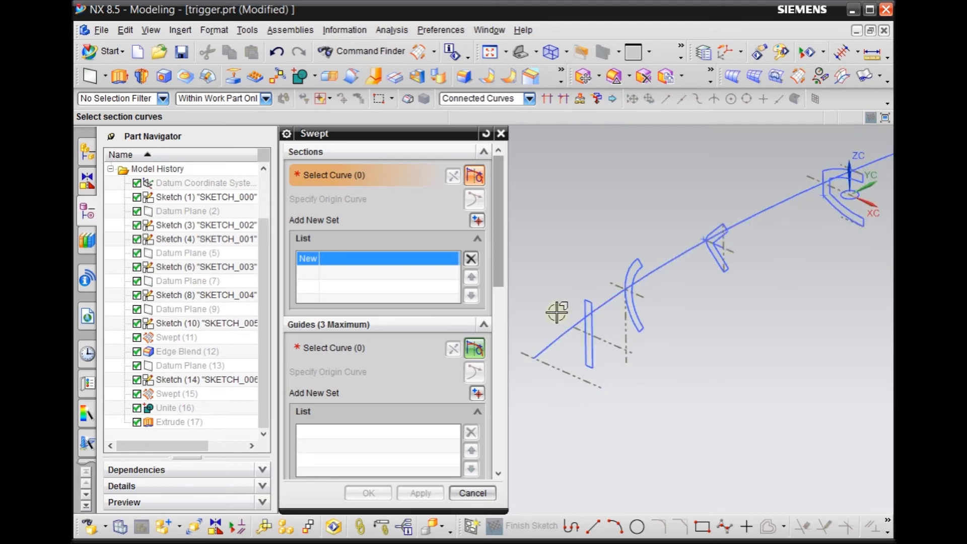
pyautogui.scroll(-1, 557, 312)
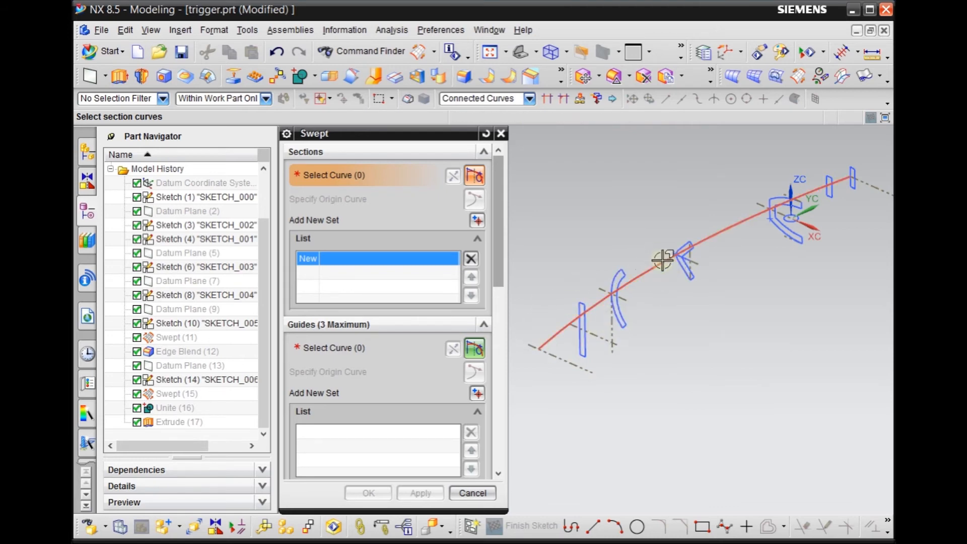
pyautogui.scroll(1, 596, 292)
pyautogui.scroll(1, 596, 292)
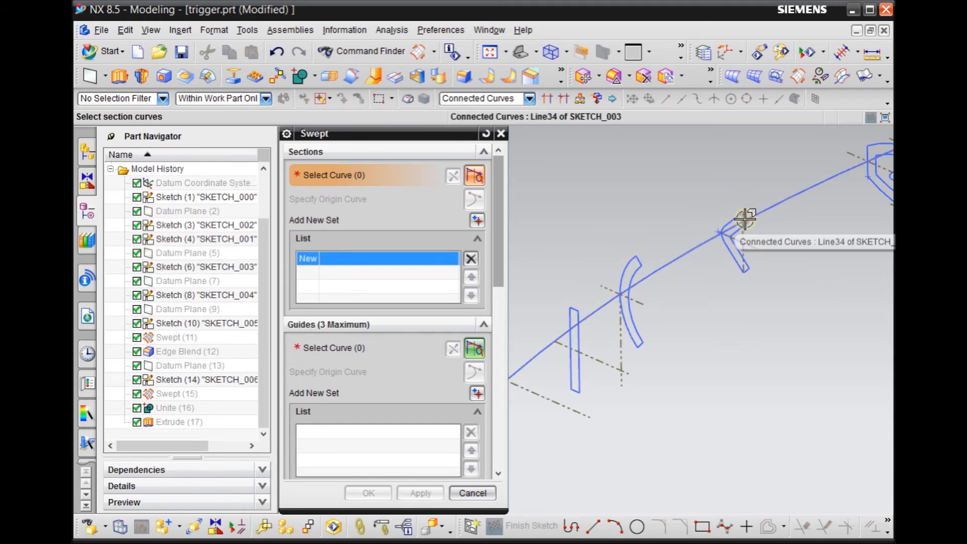
pyautogui.scroll(3, 744, 209)
pyautogui.scroll(-3, 745, 214)
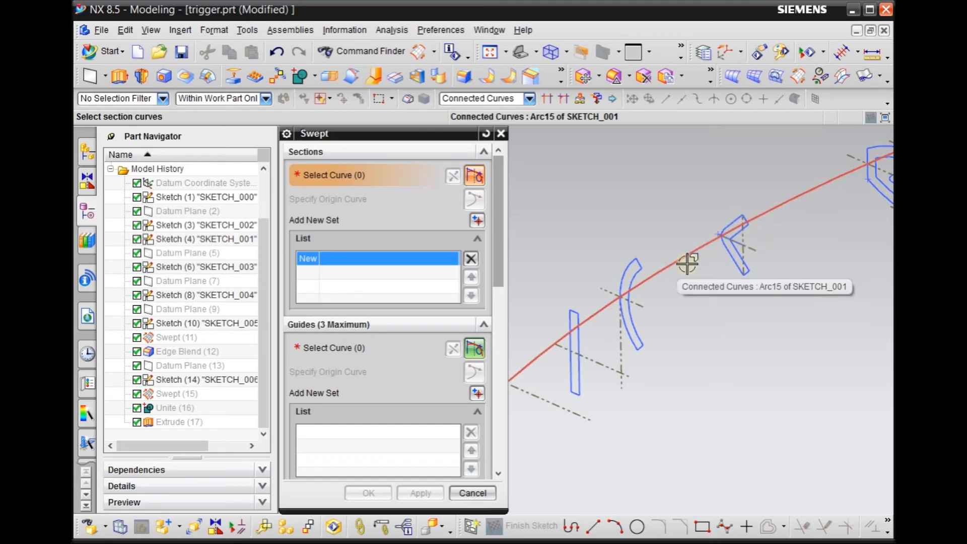
pyautogui.scroll(-1, 649, 289)
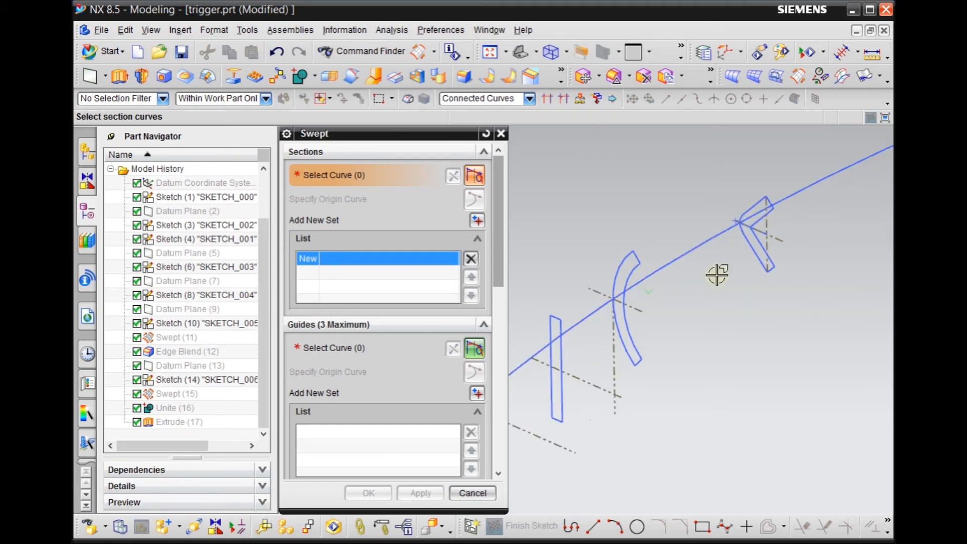
pyautogui.scroll(1, 728, 270)
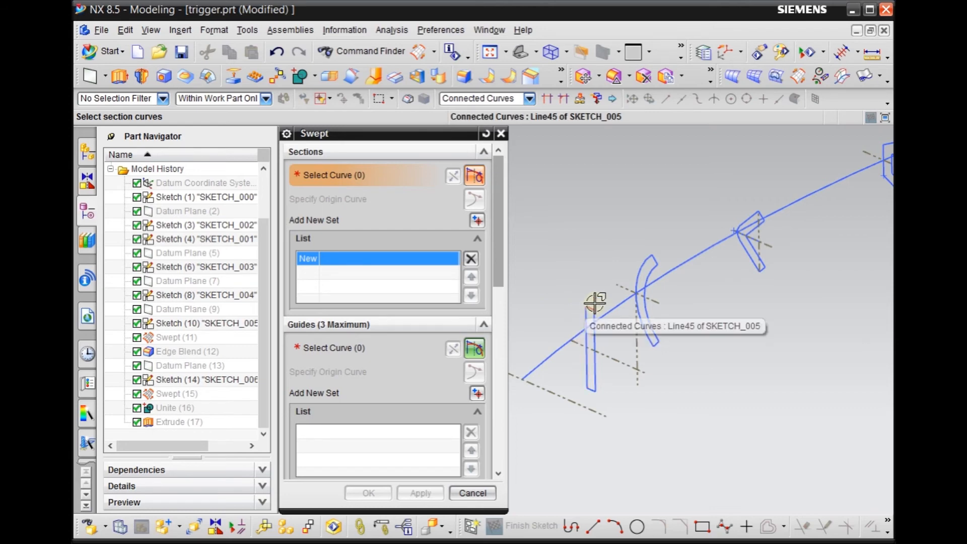
pyautogui.scroll(-2, 584, 312)
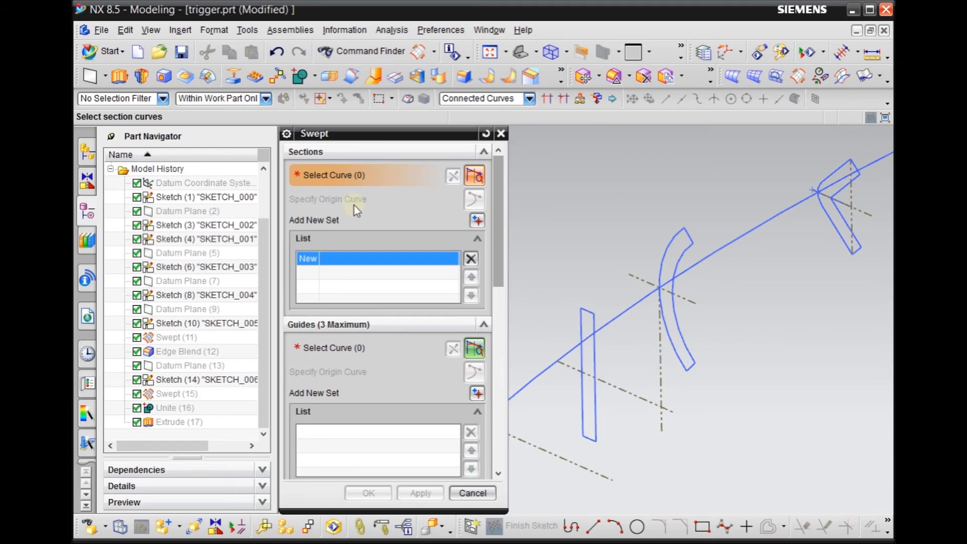
# Step: Select the straight rectangular end profile as the first section and add the neighbouring curved profile as the second section
pyautogui.click(591, 308)
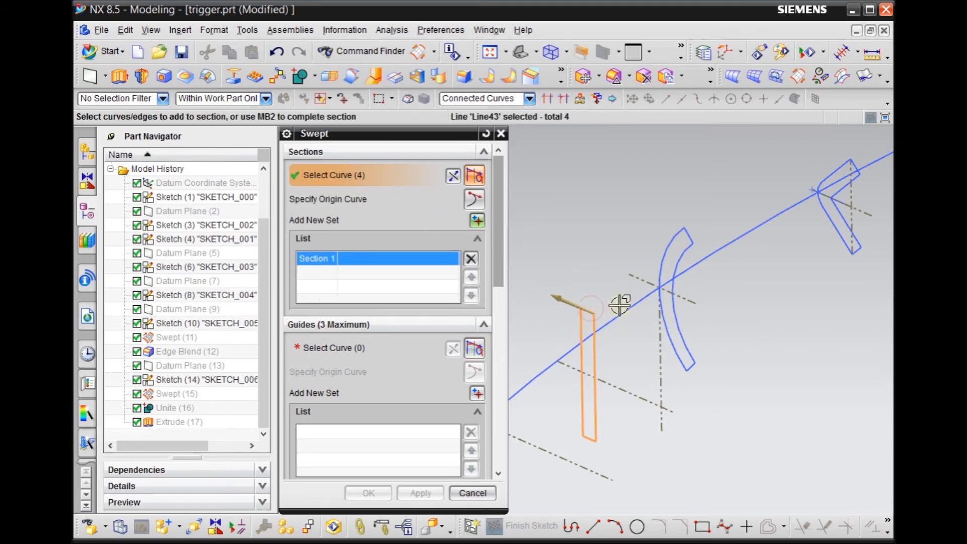
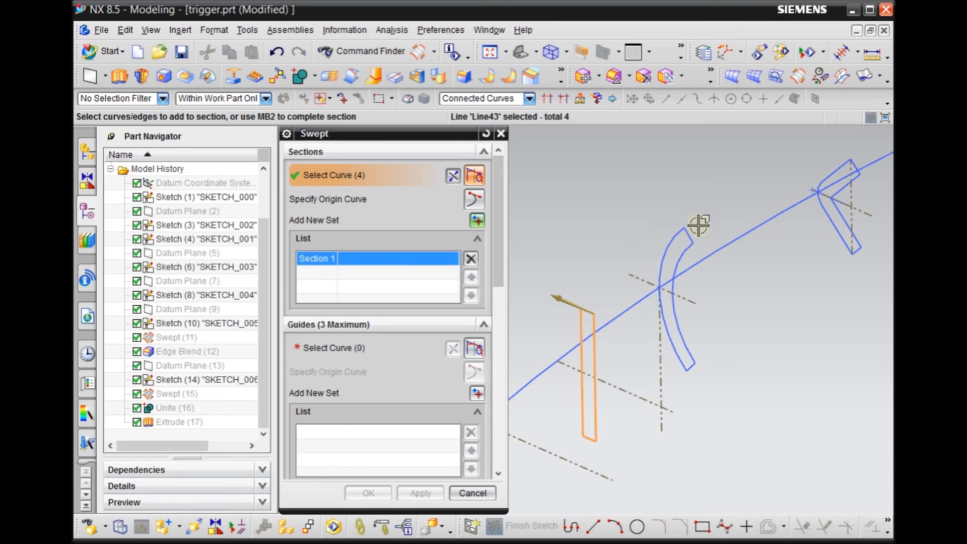
pyautogui.click(478, 221)
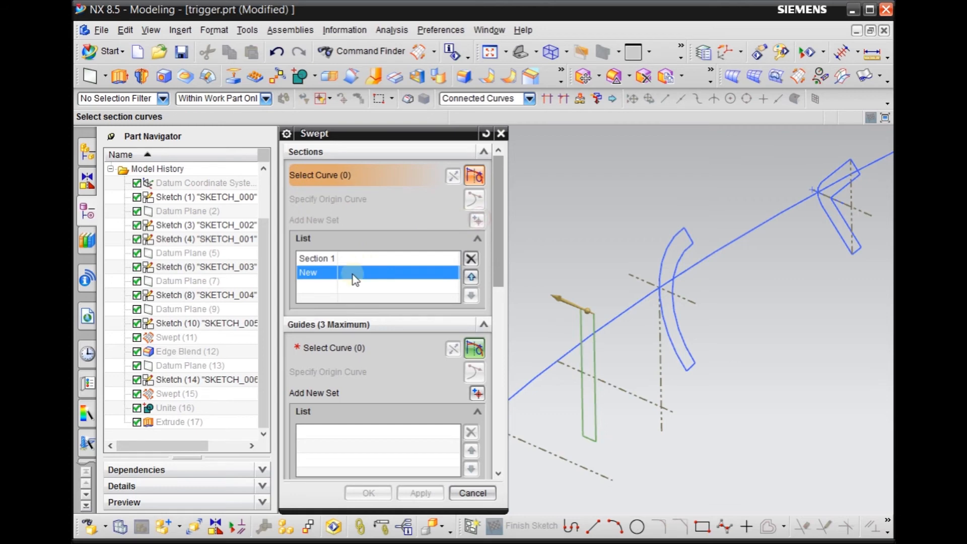
pyautogui.click(693, 233)
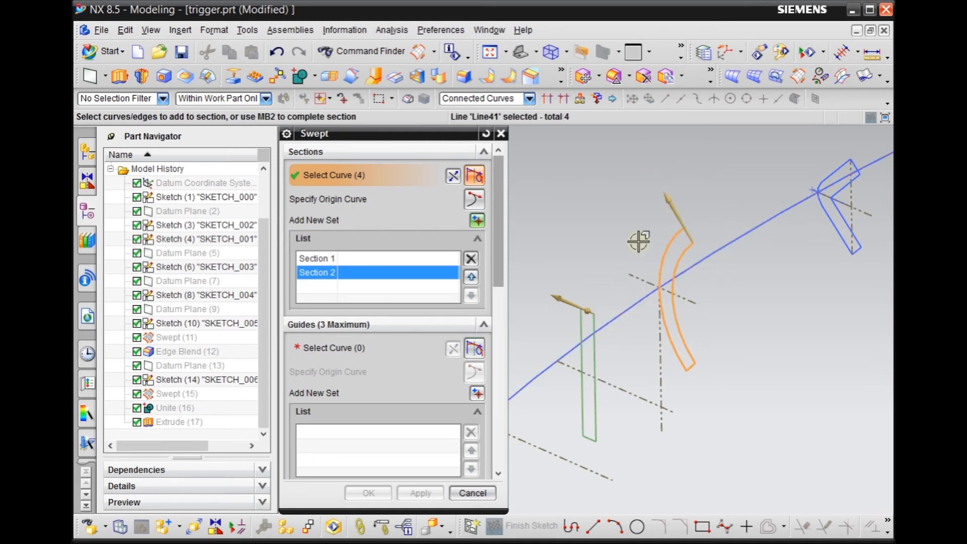
# Step: Add the V-shaped profile of SKETCH_003 as the third section of the sweep
pyautogui.scroll(2, 581, 350)
pyautogui.scroll(2, 581, 350)
pyautogui.scroll(-1, 760, 241)
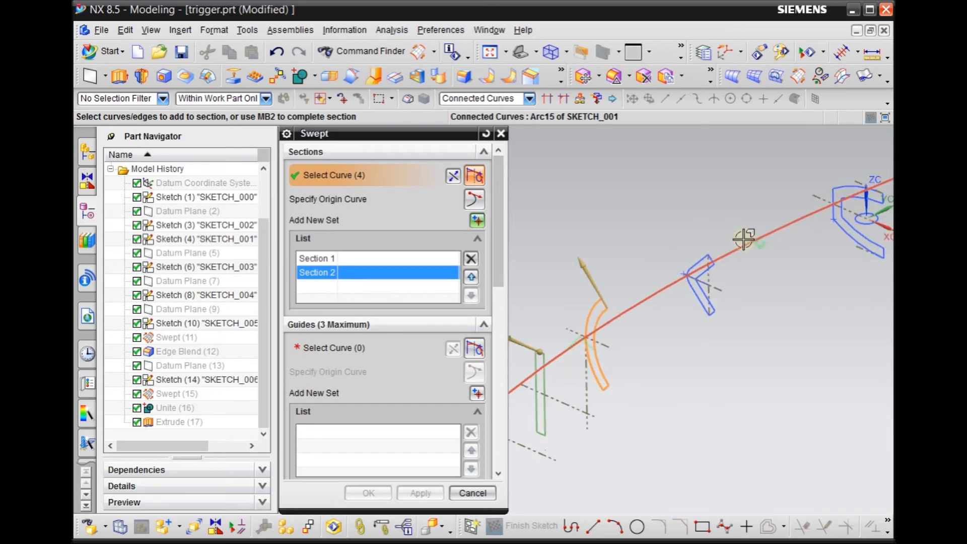
pyautogui.scroll(-1, 753, 224)
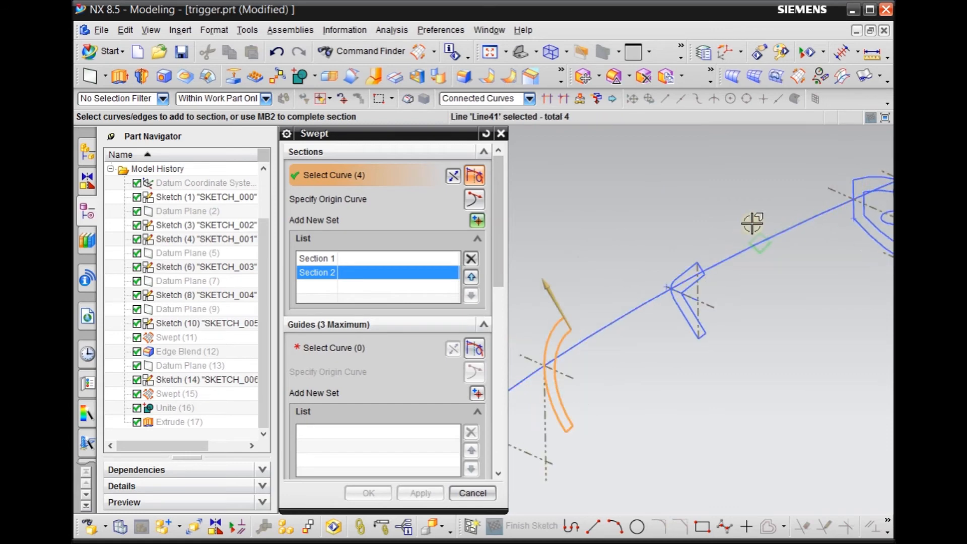
pyautogui.click(479, 221)
pyautogui.scroll(-1, 756, 232)
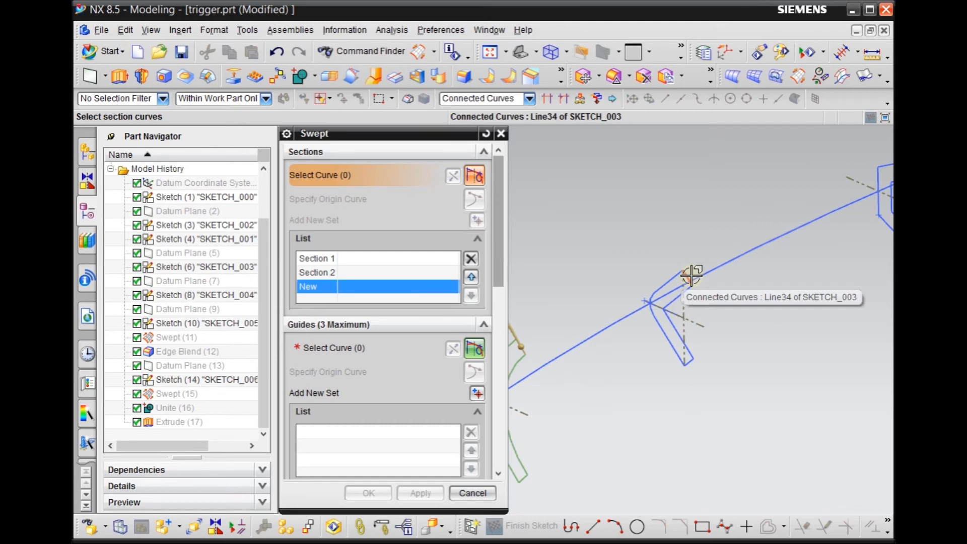
pyautogui.click(694, 258)
pyautogui.click(746, 243)
# Step: Add the large C-shaped profile around the coordinate origin as the fourth section of the sweep
pyautogui.scroll(2, 760, 203)
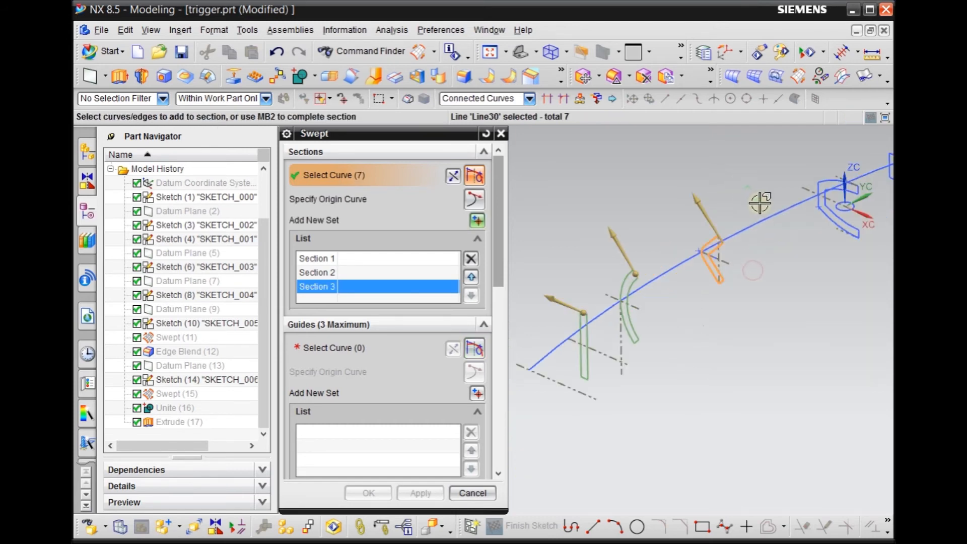
pyautogui.scroll(1, 795, 269)
pyautogui.scroll(1, 800, 233)
pyautogui.scroll(-2, 800, 232)
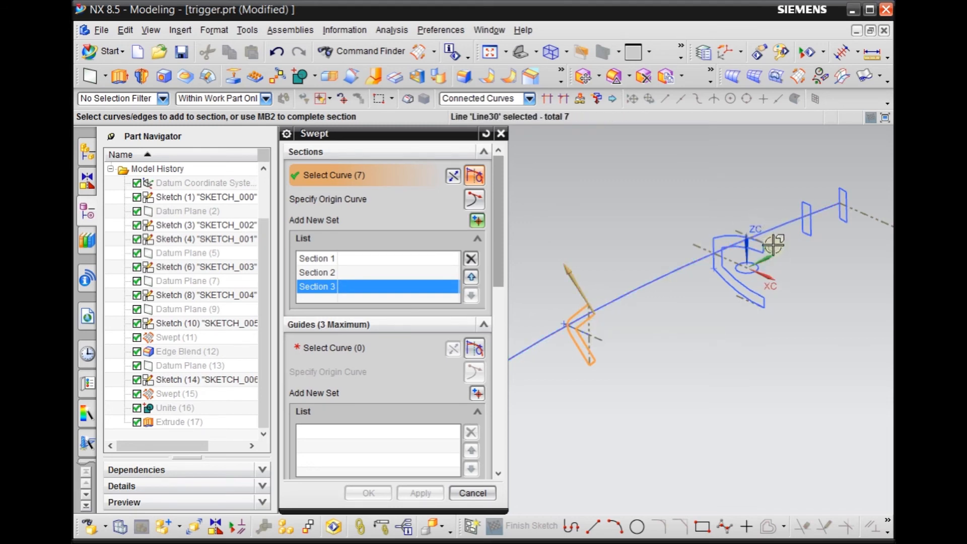
pyautogui.scroll(5, 764, 245)
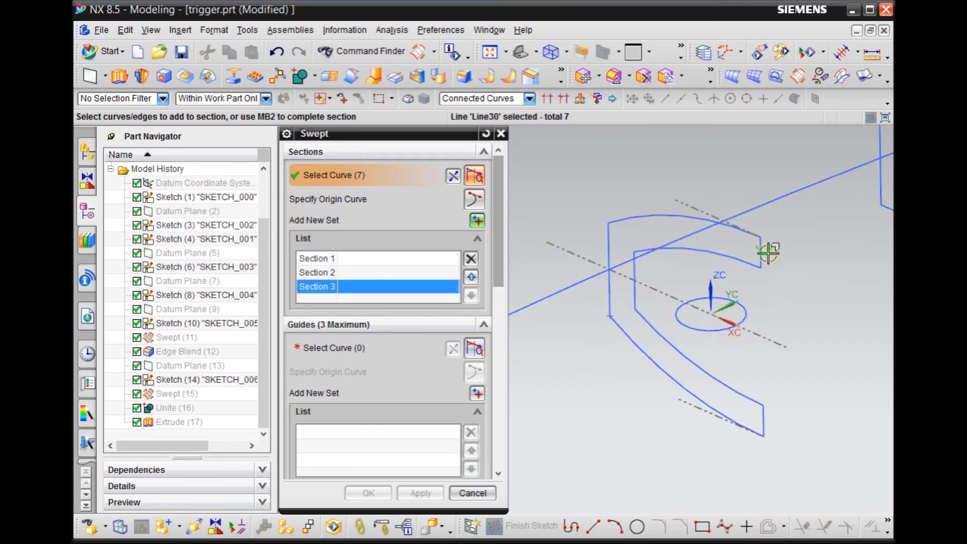
pyautogui.click(477, 221)
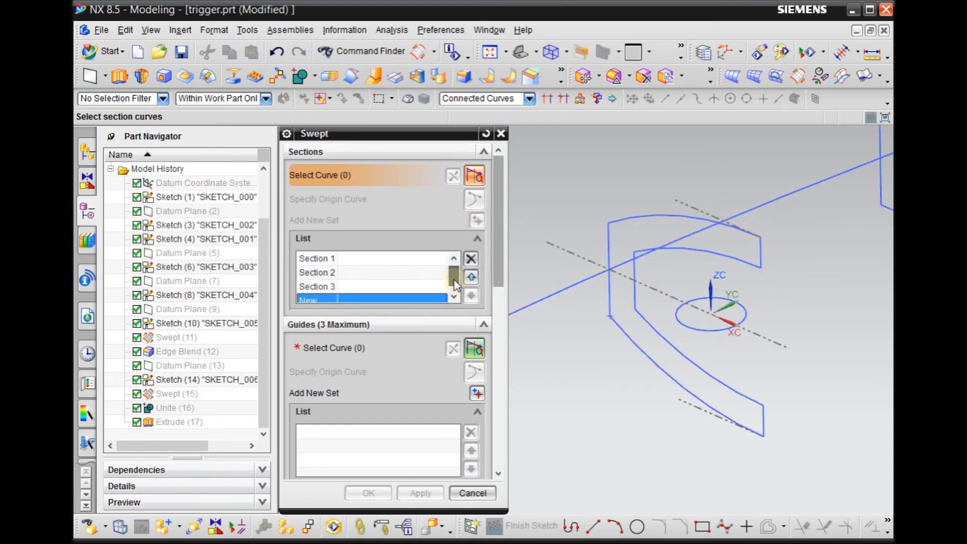
pyautogui.scroll(-1, 454, 278)
pyautogui.click(763, 250)
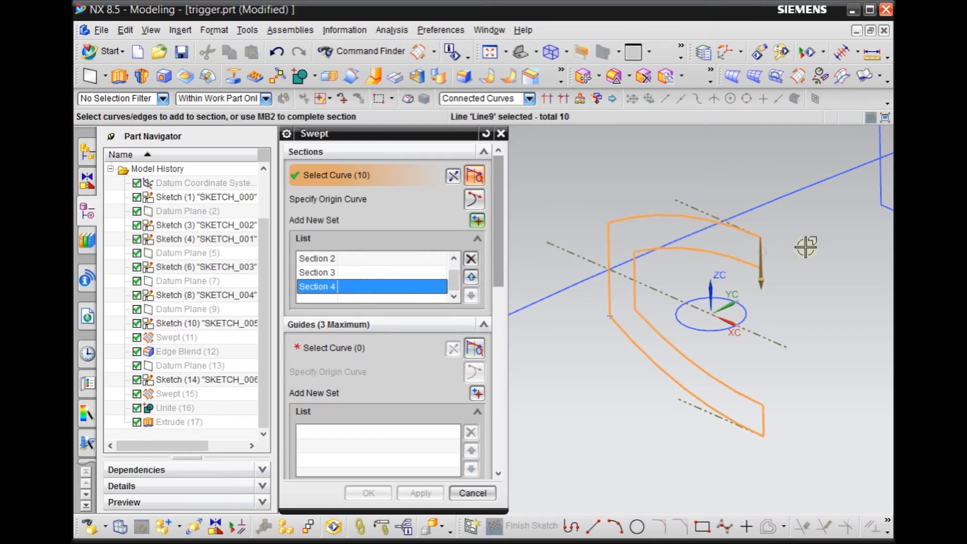
# Step: Reverse the fourth section's direction and set its upper short end line as the origin curve to align it with the other sections
pyautogui.scroll(-5, 783, 236)
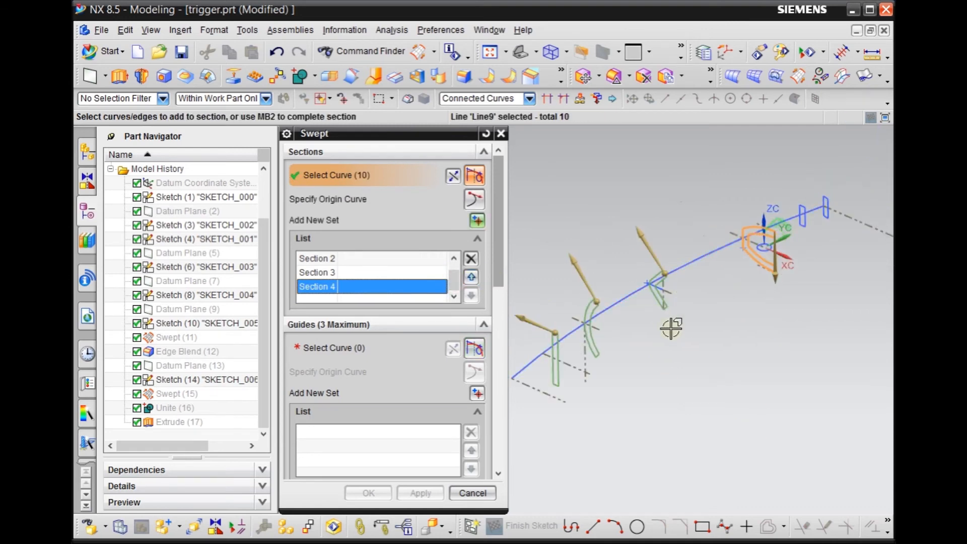
pyautogui.scroll(5, 784, 217)
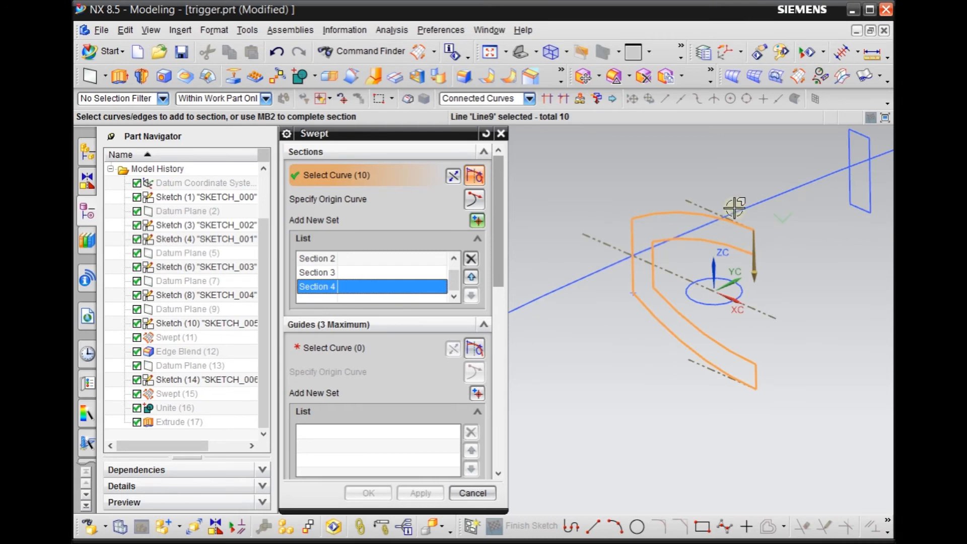
pyautogui.click(453, 176)
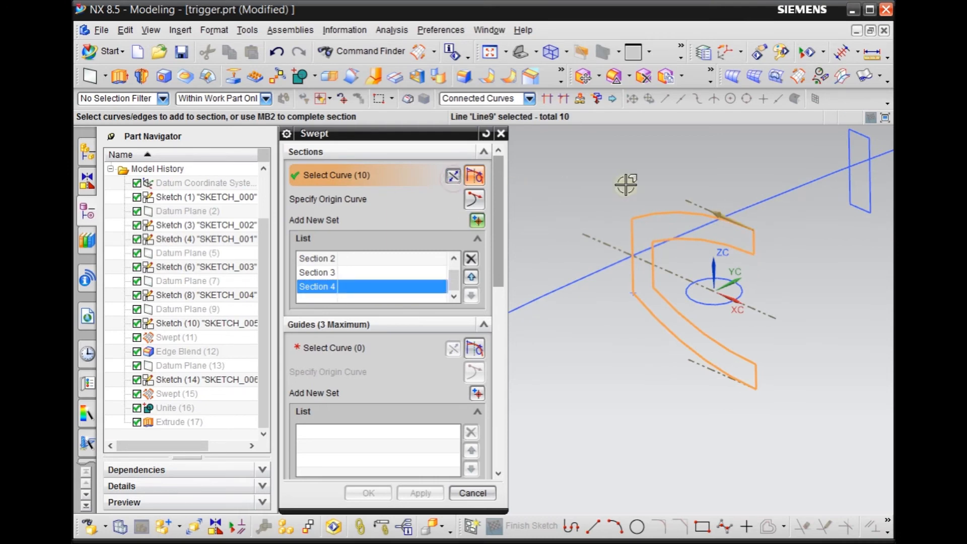
pyautogui.scroll(-3, 819, 252)
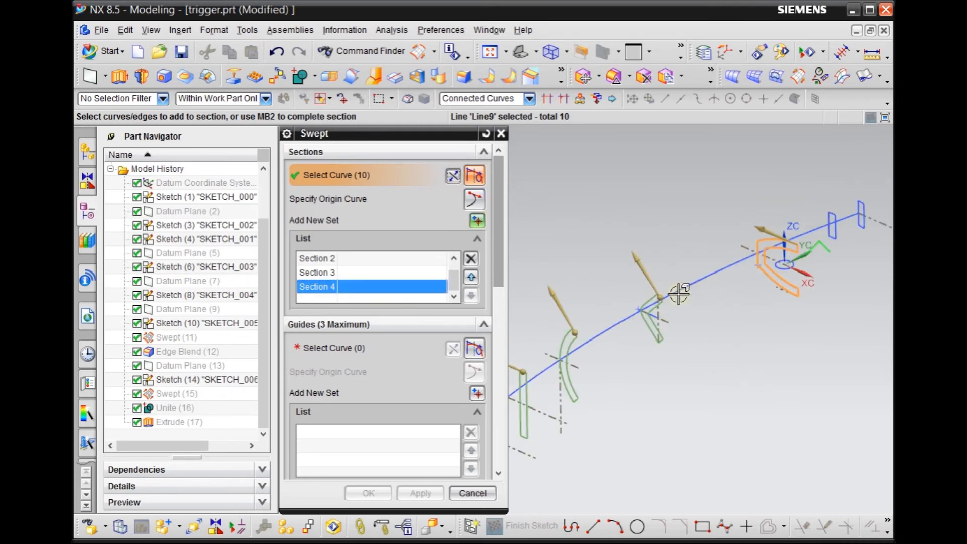
pyautogui.scroll(4, 774, 248)
pyautogui.scroll(-3, 642, 257)
pyautogui.scroll(5, 778, 239)
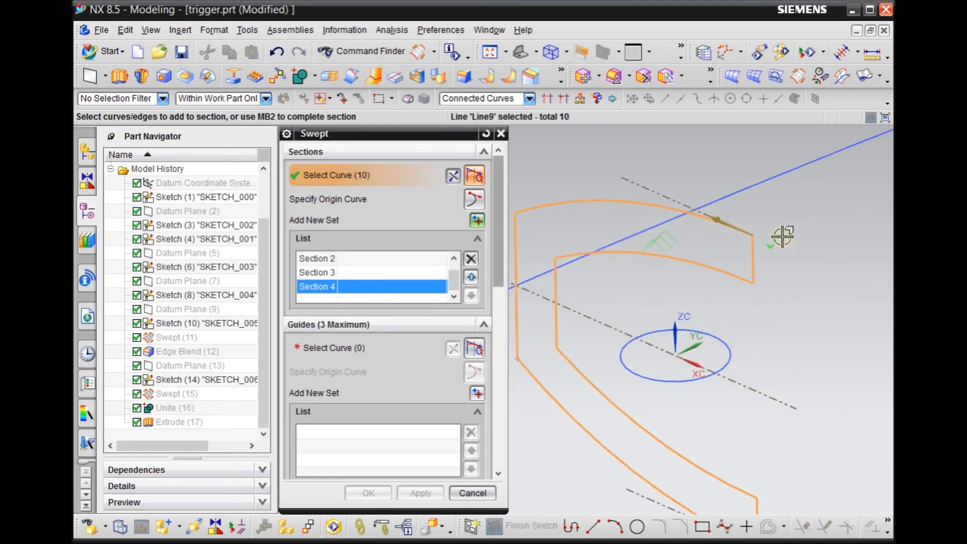
pyautogui.click(473, 200)
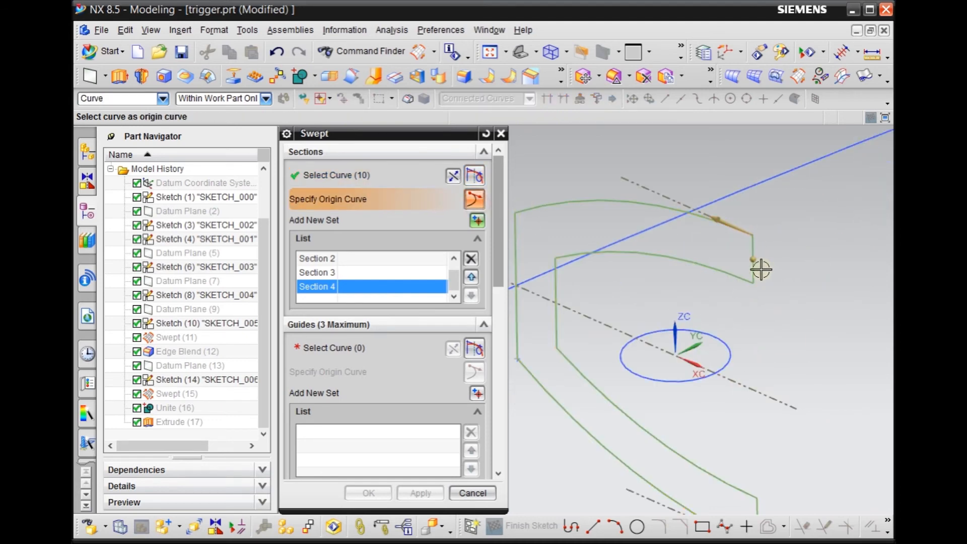
pyautogui.scroll(-3, 797, 242)
pyautogui.scroll(-2, 800, 244)
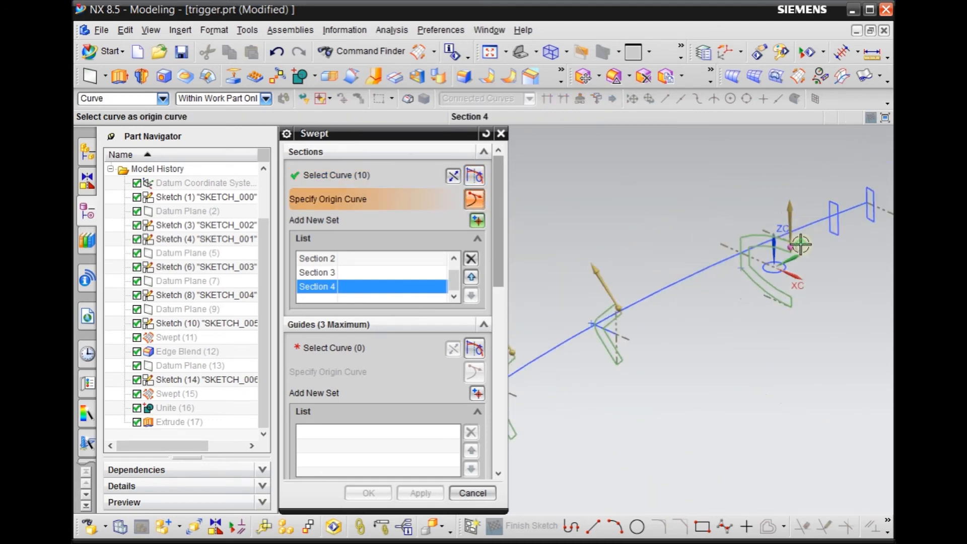
# Step: Add the rectangular profile just beyond the C-shaped one as the fifth section of the sweep
pyautogui.scroll(4, 827, 229)
pyautogui.scroll(-3, 631, 293)
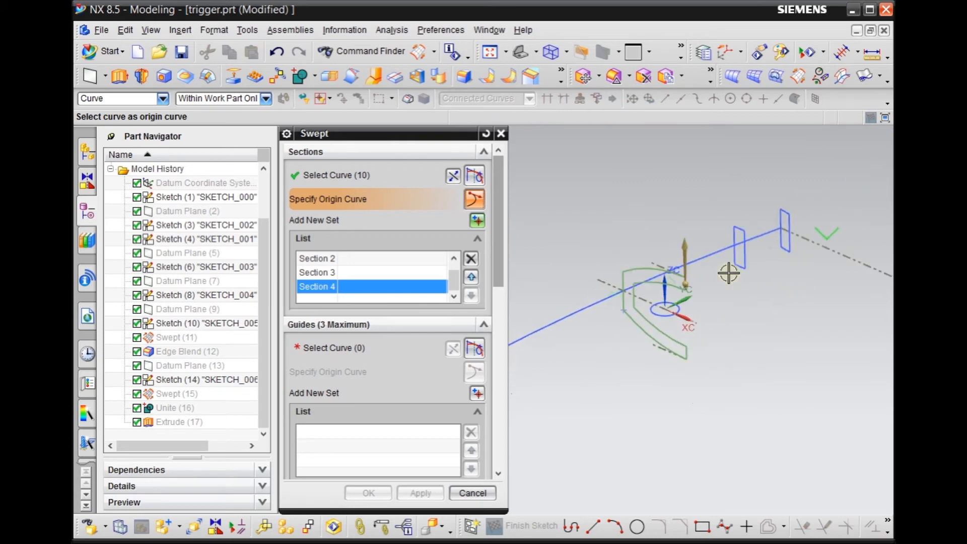
pyautogui.scroll(1, 741, 234)
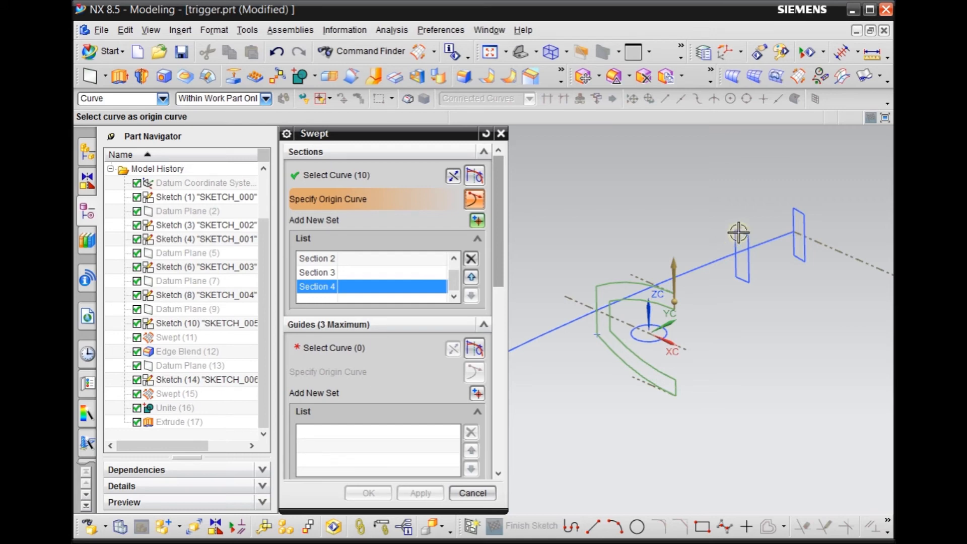
pyautogui.click(480, 225)
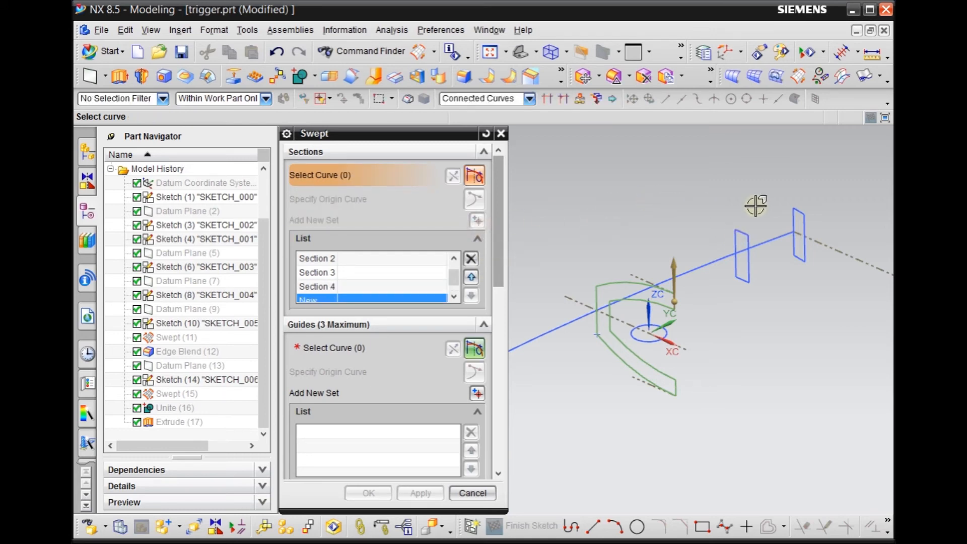
pyautogui.scroll(1, 756, 205)
pyautogui.click(743, 259)
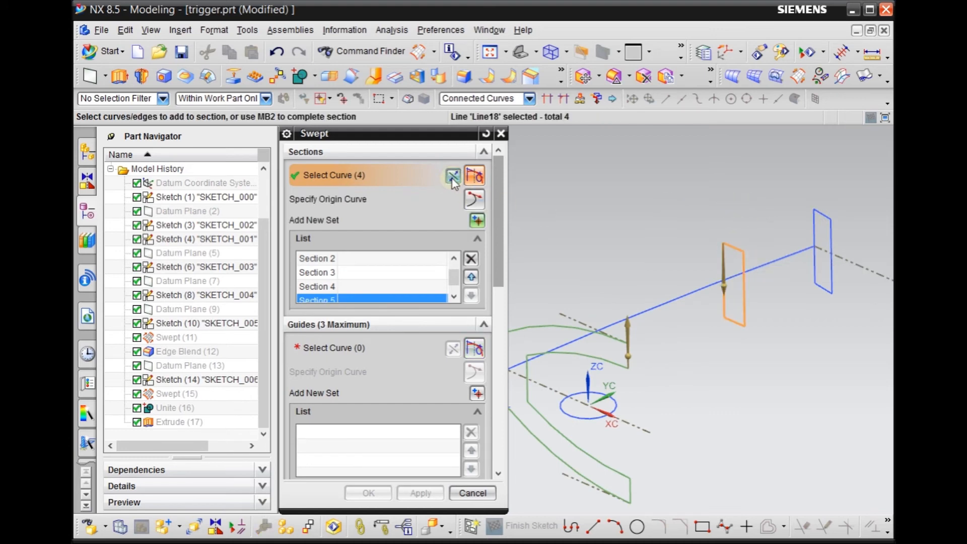
# Step: Set the fifth section's upper short edge as its origin curve so its direction matches the other rectangular section
pyautogui.click(474, 199)
pyautogui.click(744, 245)
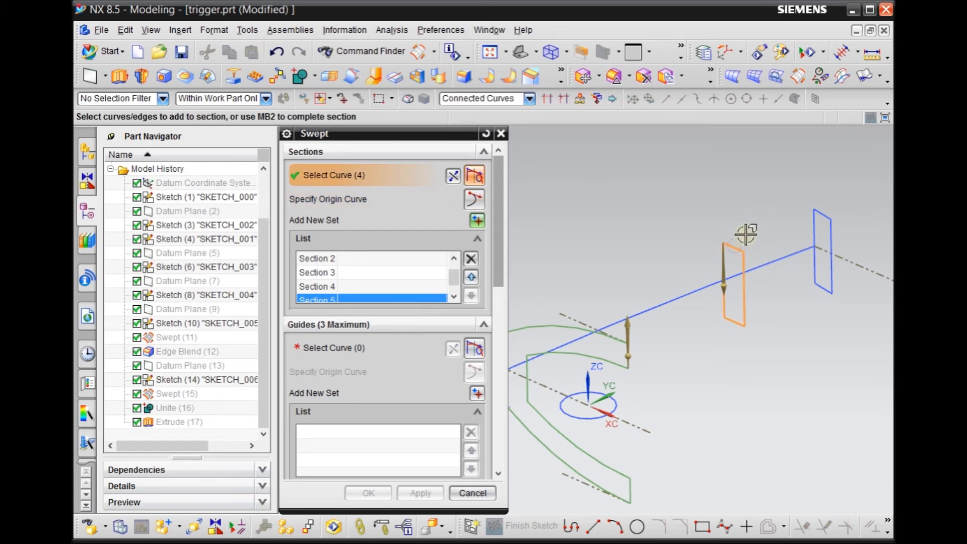
pyautogui.click(429, 205)
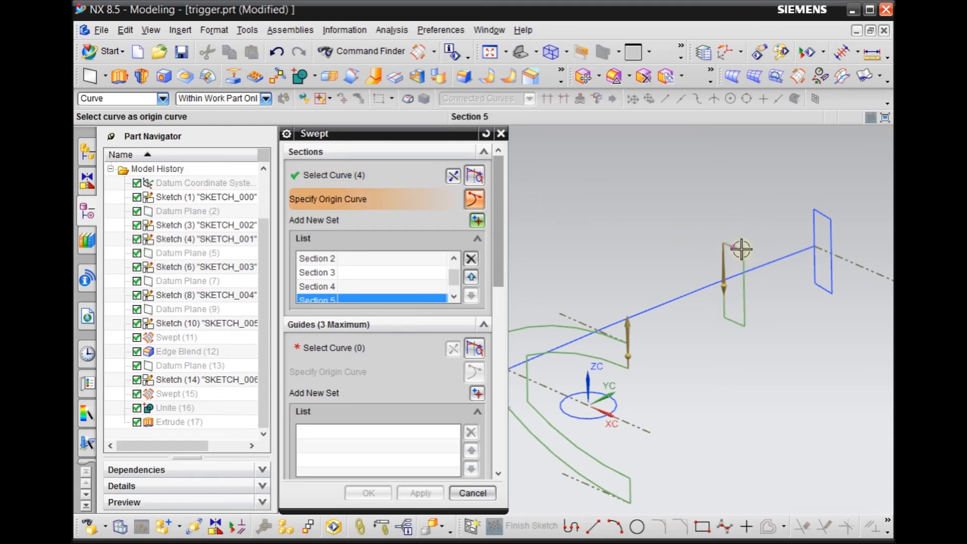
pyautogui.scroll(3, 745, 248)
pyautogui.scroll(-5, 733, 237)
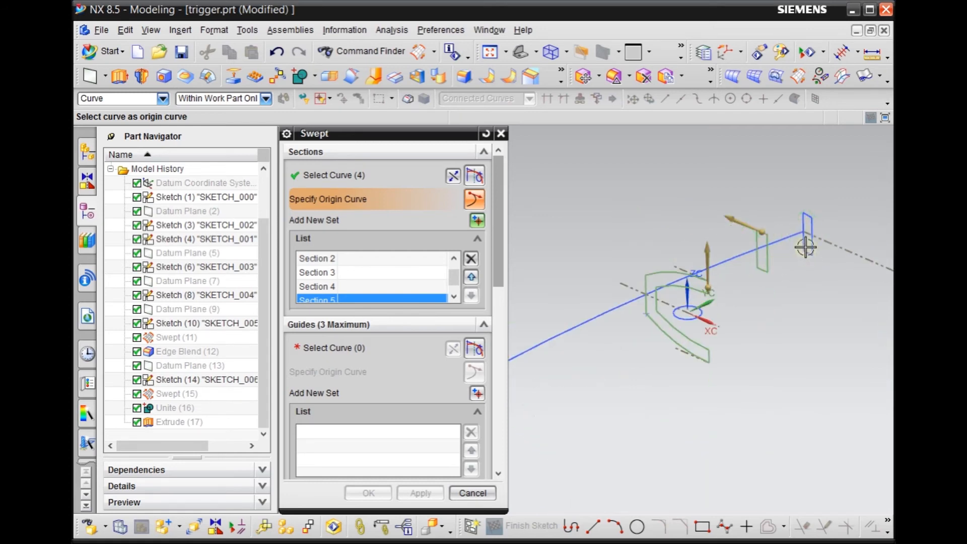
# Step: Add the last rectangular profile at the far end of the guide curve as the sixth section
pyautogui.scroll(-3, 806, 247)
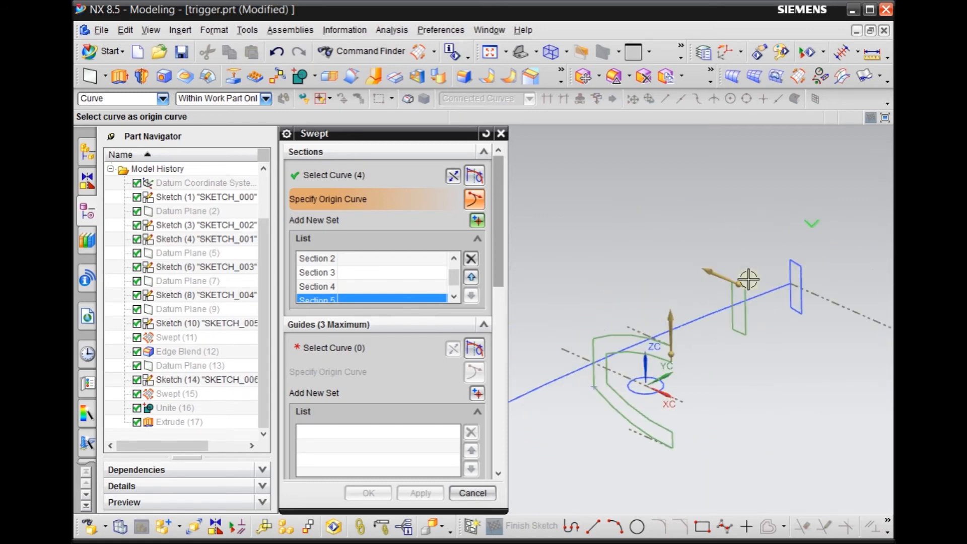
pyautogui.scroll(3, 806, 276)
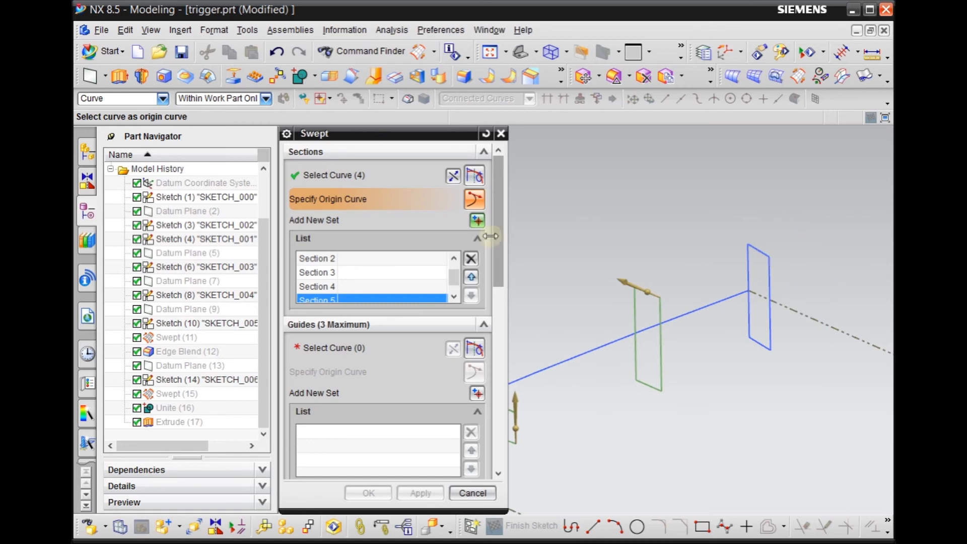
pyautogui.click(477, 226)
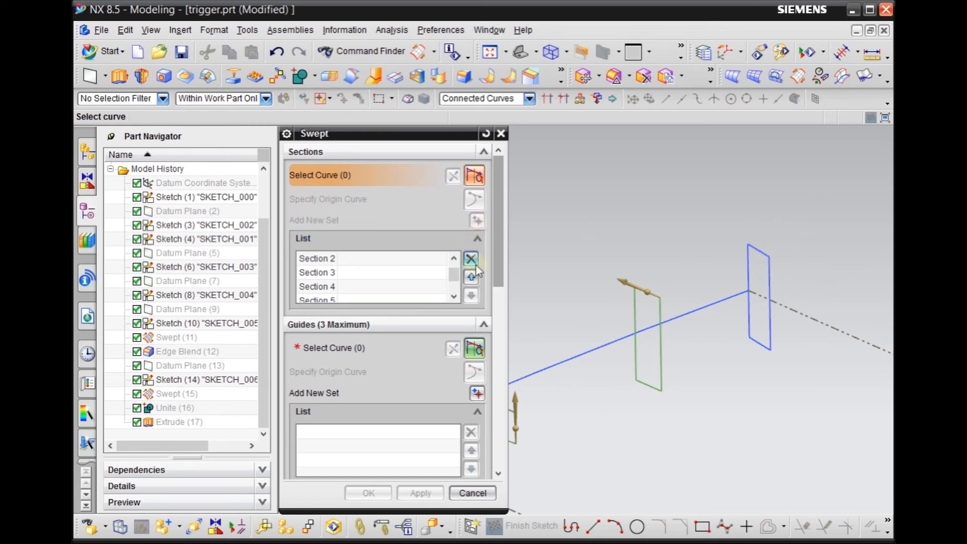
pyautogui.click(763, 249)
pyautogui.scroll(-5, 823, 214)
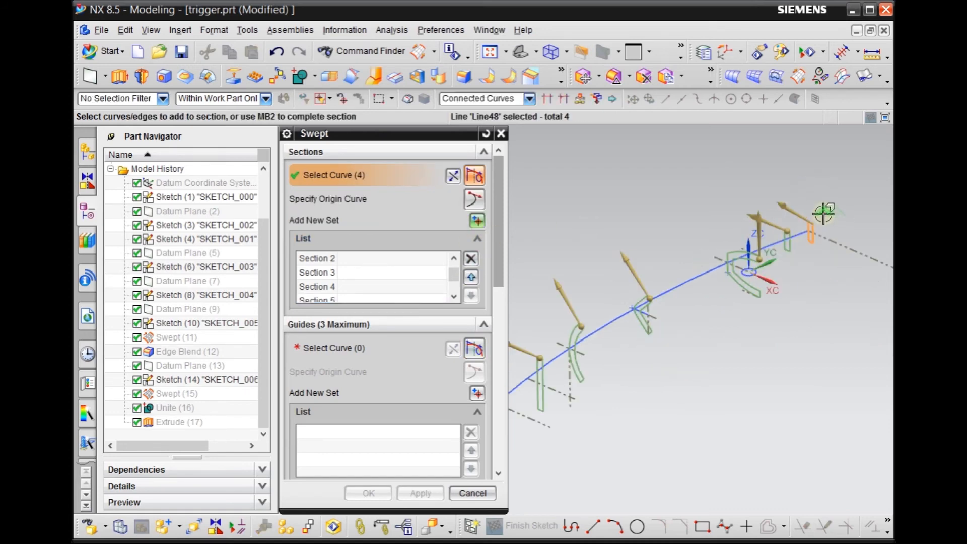
# Step: Review the guide settings and examine the start points and direction arrows of all six sections along the long curve
pyautogui.scroll(-2, 761, 258)
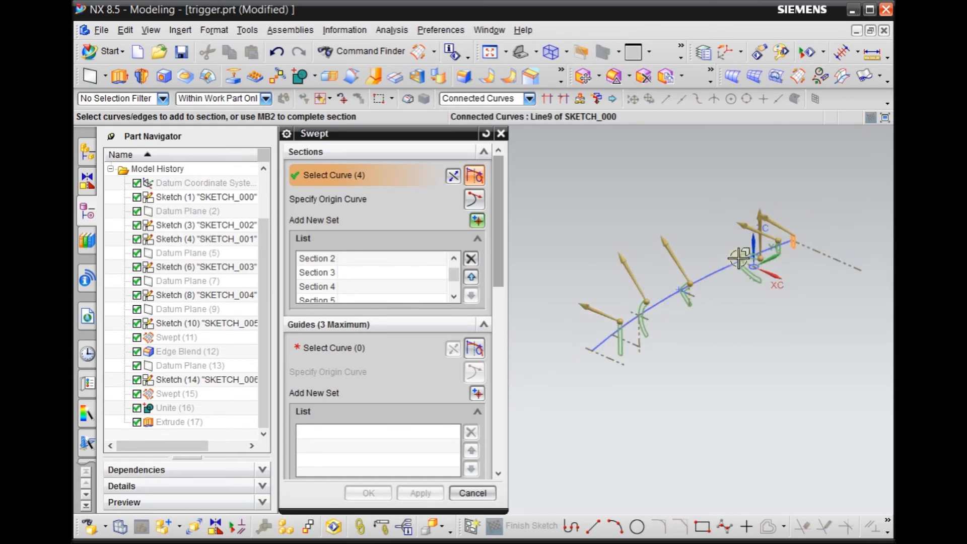
pyautogui.scroll(1, 739, 258)
pyautogui.scroll(1, 738, 258)
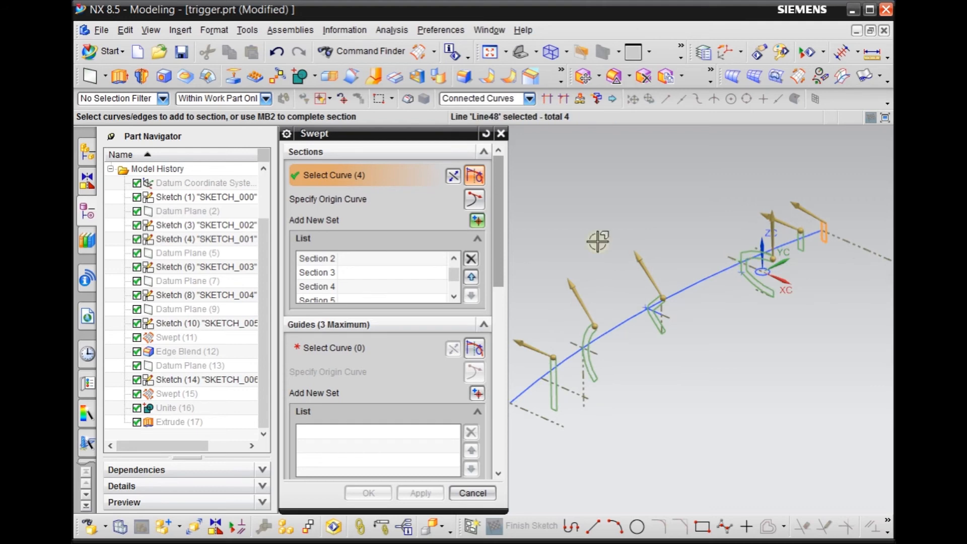
pyautogui.scroll(-3, 500, 227)
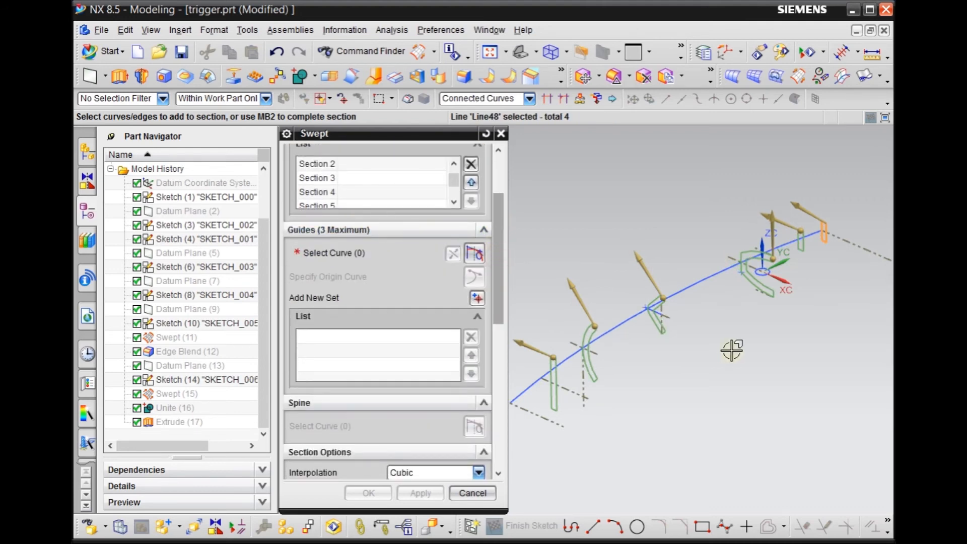
pyautogui.scroll(-2, 779, 357)
pyautogui.moveTo(751, 367)
pyautogui.mouseDown(button='middle')
pyautogui.moveTo(742, 373)
pyautogui.moveTo(756, 395)
pyautogui.moveTo(745, 389)
pyautogui.moveTo(742, 401)
pyautogui.moveTo(762, 383)
pyautogui.mouseUp(button='middle')
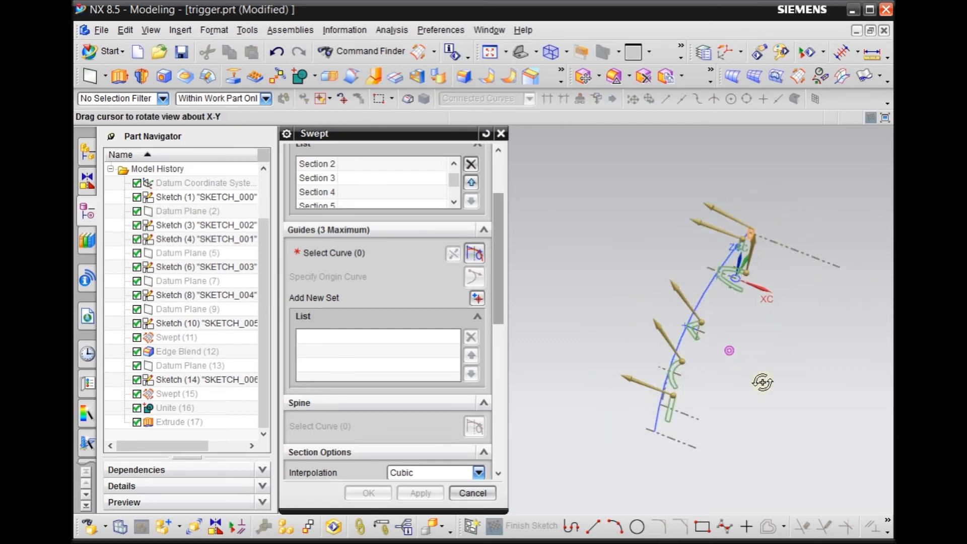
pyautogui.moveTo(762, 383)
pyautogui.mouseDown(button='middle')
pyautogui.moveTo(775, 384)
pyautogui.moveTo(777, 403)
pyautogui.moveTo(762, 397)
pyautogui.moveTo(782, 385)
pyautogui.moveTo(793, 401)
pyautogui.moveTo(638, 341)
pyautogui.moveTo(670, 334)
pyautogui.moveTo(670, 367)
pyautogui.moveTo(675, 340)
pyautogui.moveTo(643, 352)
pyautogui.mouseUp(button='middle')
pyautogui.scroll(-2, 638, 341)
pyautogui.scroll(2, 630, 351)
pyautogui.moveTo(725, 354); pyautogui.dragTo(684, 330, button='middle')
pyautogui.scroll(-3, 690, 328)
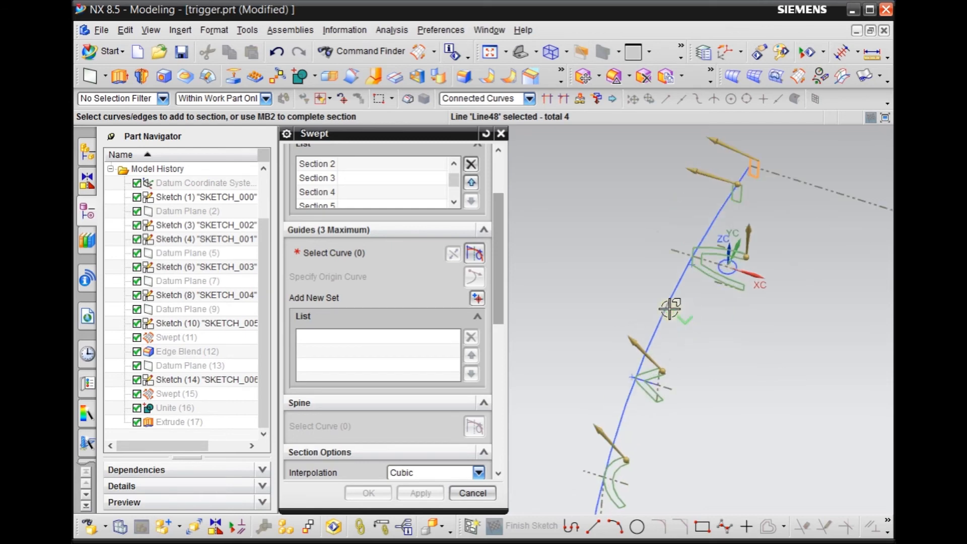
pyautogui.click(681, 308)
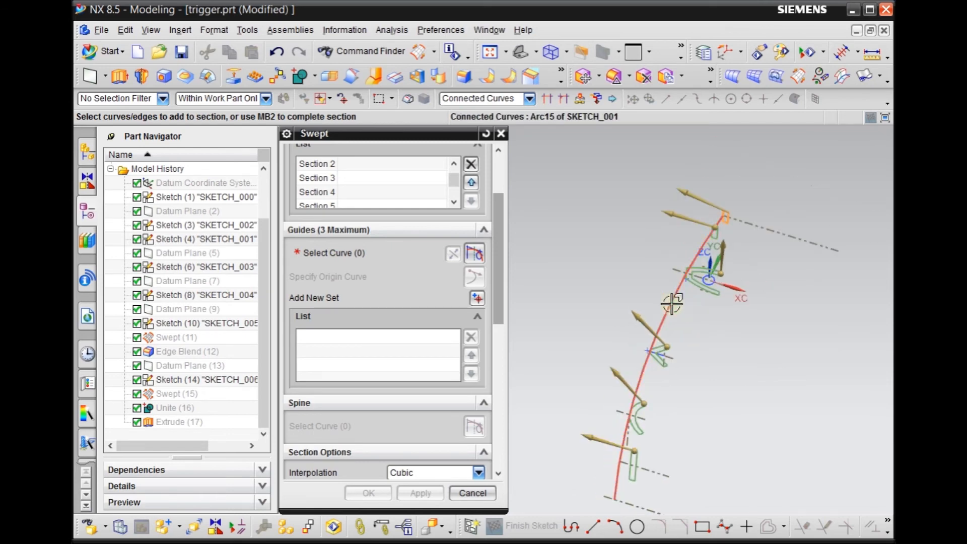
pyautogui.scroll(-1, 739, 232)
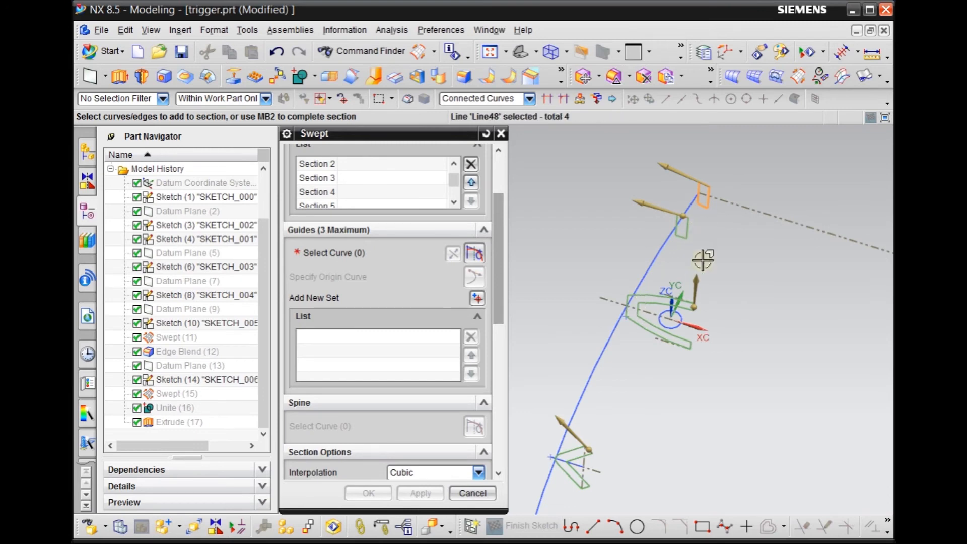
# Step: Examine closely where the long guide curve meets the C-shaped and V-shaped profiles
pyautogui.scroll(2, 745, 206)
pyautogui.moveTo(749, 365); pyautogui.dragTo(780, 348, button='middle')
pyautogui.scroll(-3, 599, 290)
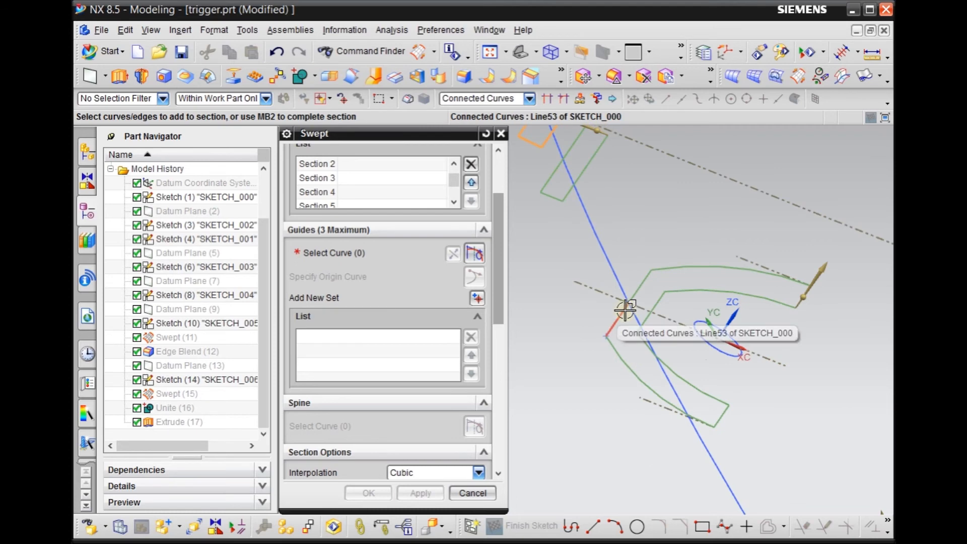
pyautogui.scroll(3, 619, 371)
pyautogui.moveTo(619, 372); pyautogui.dragTo(593, 382, button='middle')
pyautogui.scroll(-5, 697, 281)
pyautogui.scroll(-1, 697, 281)
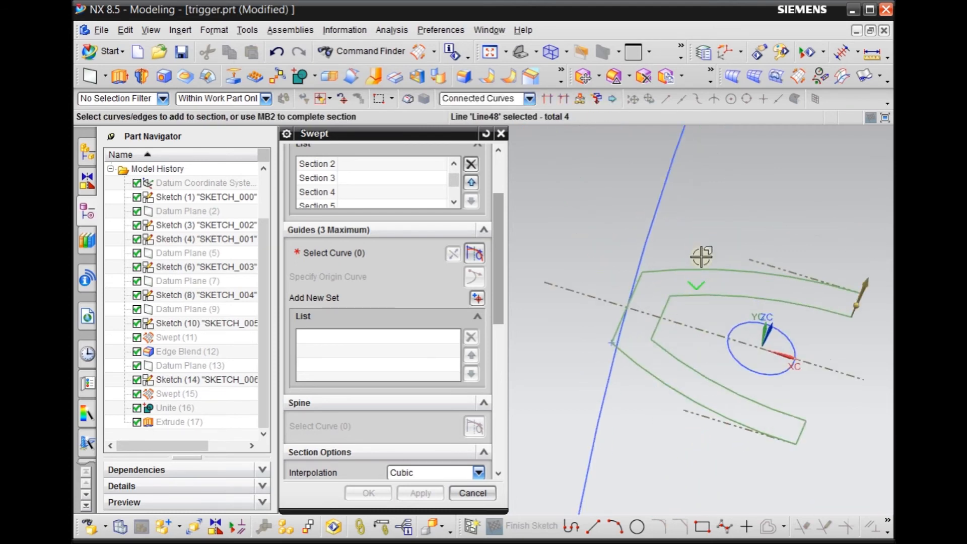
pyautogui.scroll(3, 657, 348)
pyautogui.scroll(3, 751, 336)
pyautogui.click(752, 334)
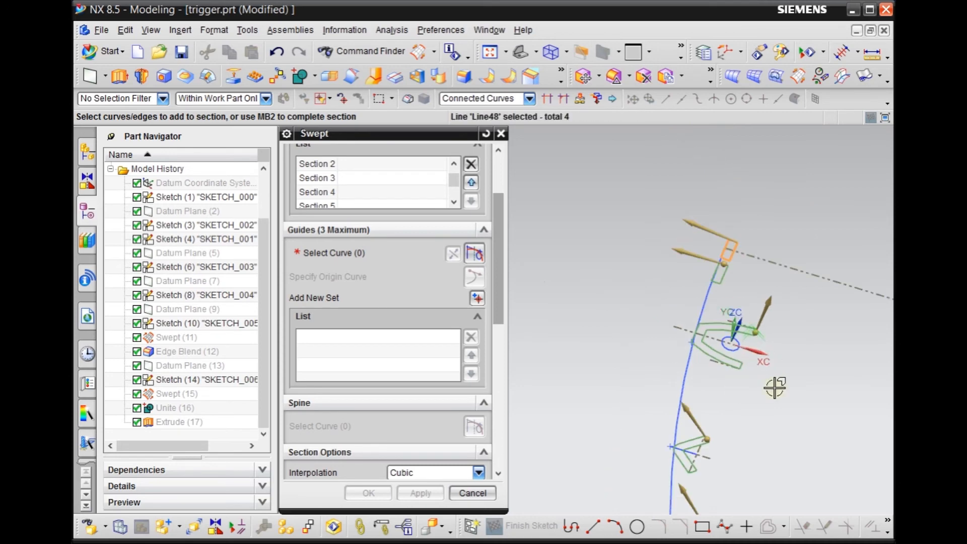
pyautogui.scroll(3, 728, 295)
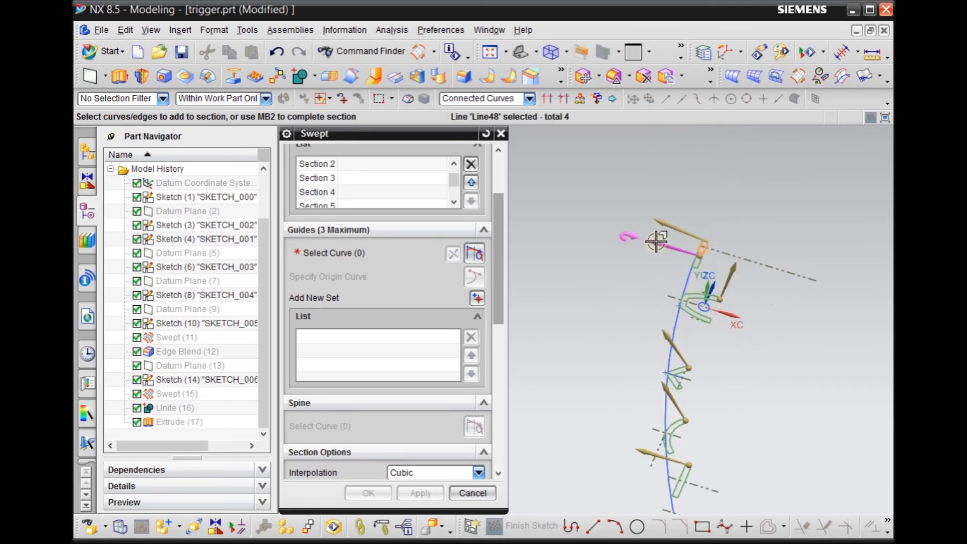
pyautogui.scroll(-5, 690, 371)
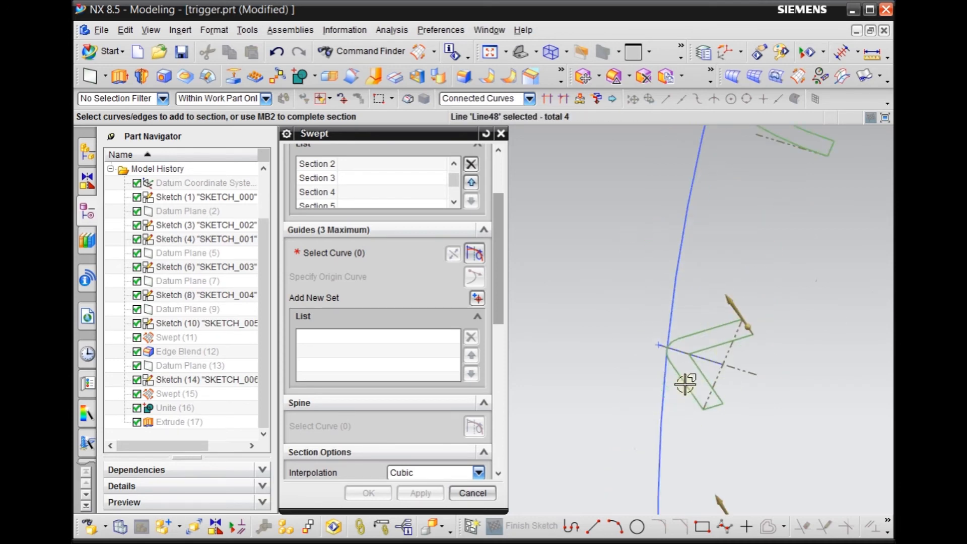
pyautogui.scroll(3, 670, 386)
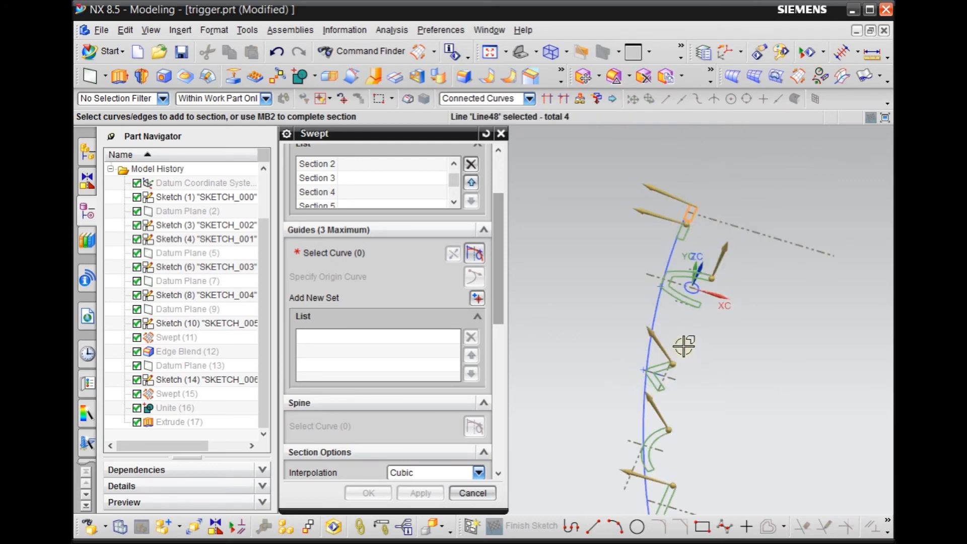
pyautogui.scroll(-2, 675, 331)
pyautogui.scroll(-2, 676, 331)
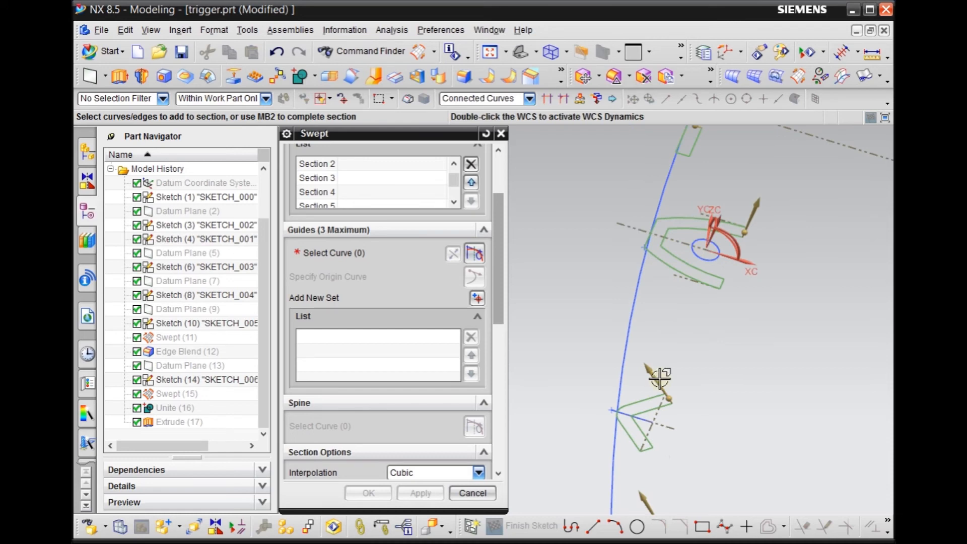
pyautogui.click(615, 423)
pyautogui.scroll(1, 612, 424)
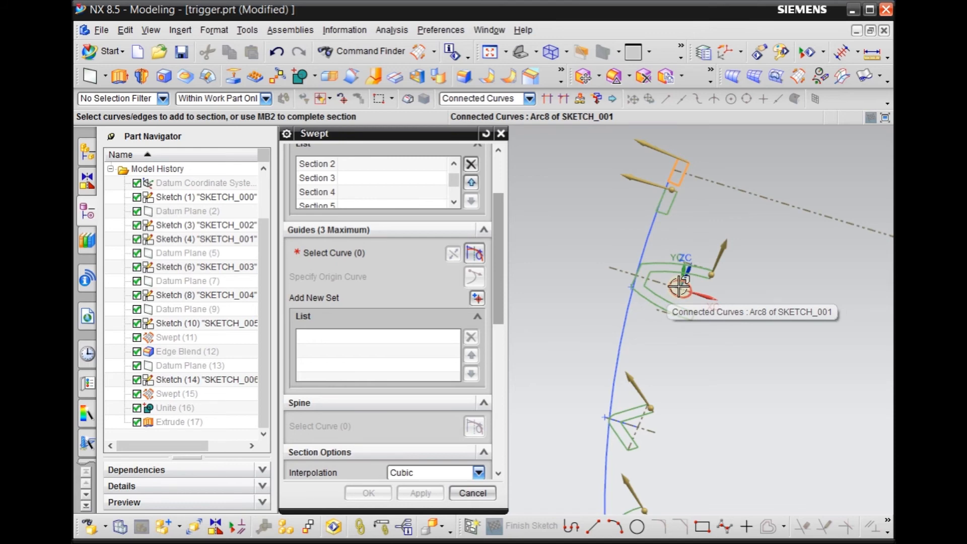
# Step: Compare the spacing and orientation of the section profiles along the whole guide curve from several viewing angles
pyautogui.scroll(1, 635, 236)
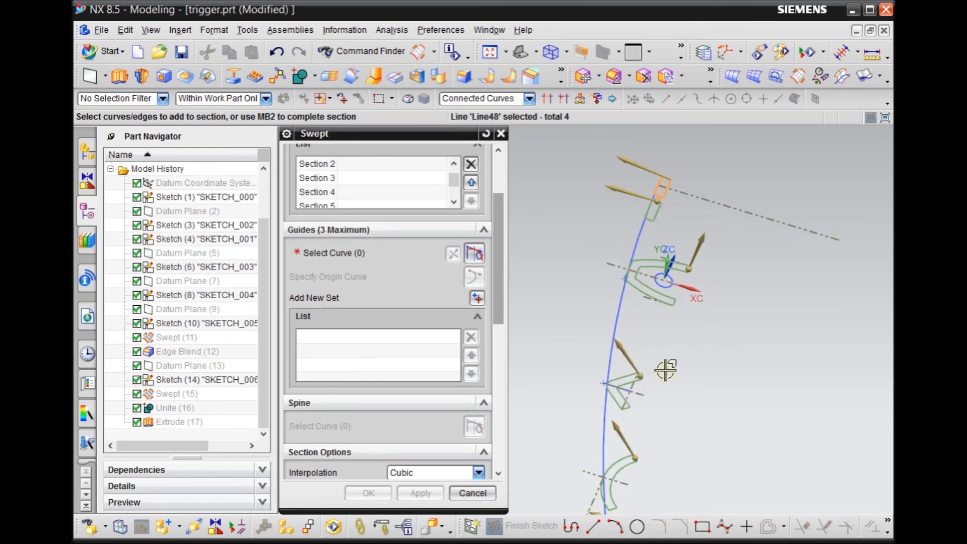
pyautogui.click(646, 374)
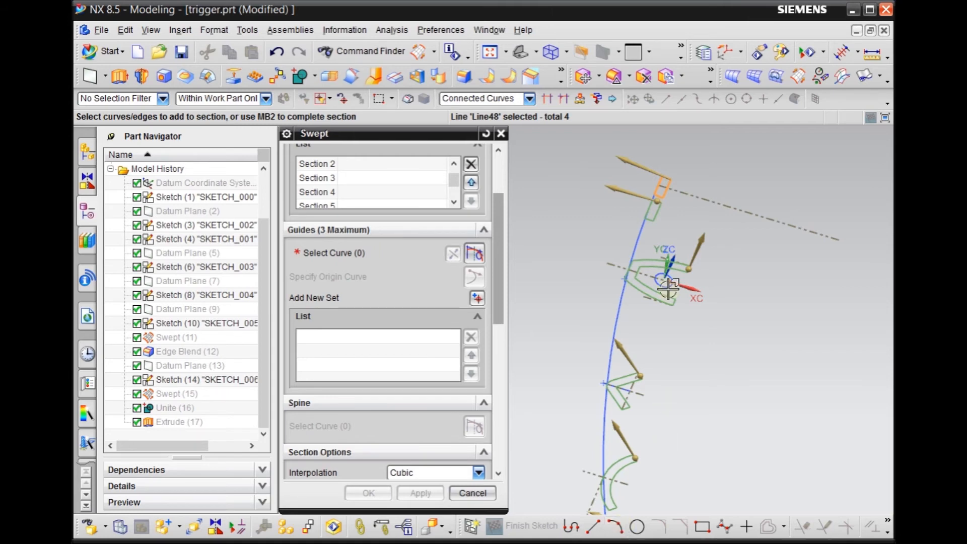
pyautogui.moveTo(594, 316); pyautogui.dragTo(652, 401, button='middle')
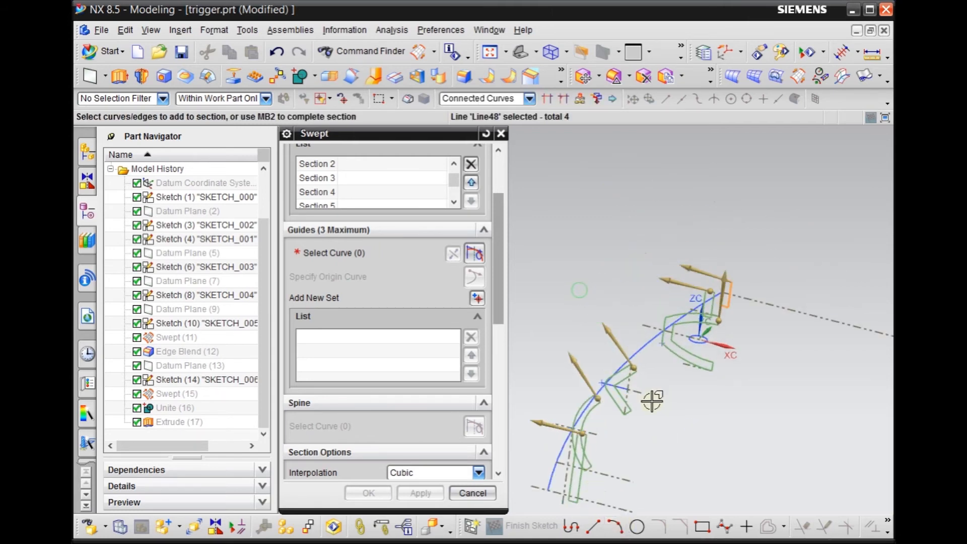
pyautogui.moveTo(702, 458); pyautogui.dragTo(700, 457, button='middle')
pyautogui.scroll(-2, 768, 352)
pyautogui.scroll(1, 748, 318)
pyautogui.scroll(2, 732, 286)
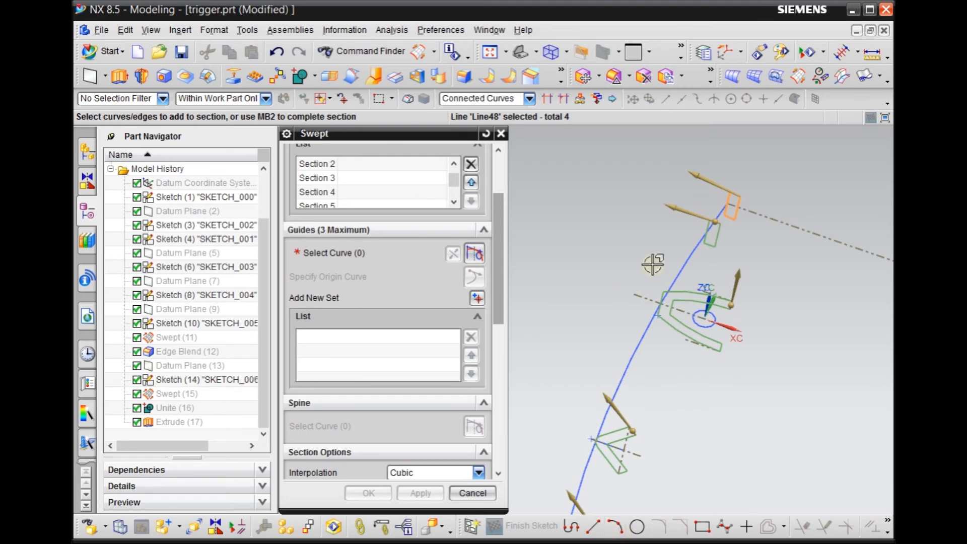
pyautogui.scroll(-1, 757, 190)
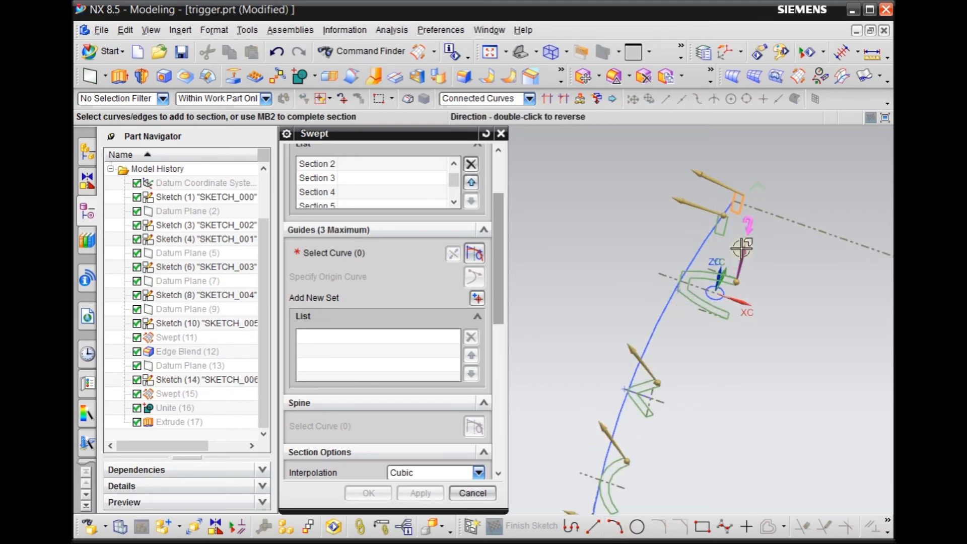
pyautogui.click(722, 227)
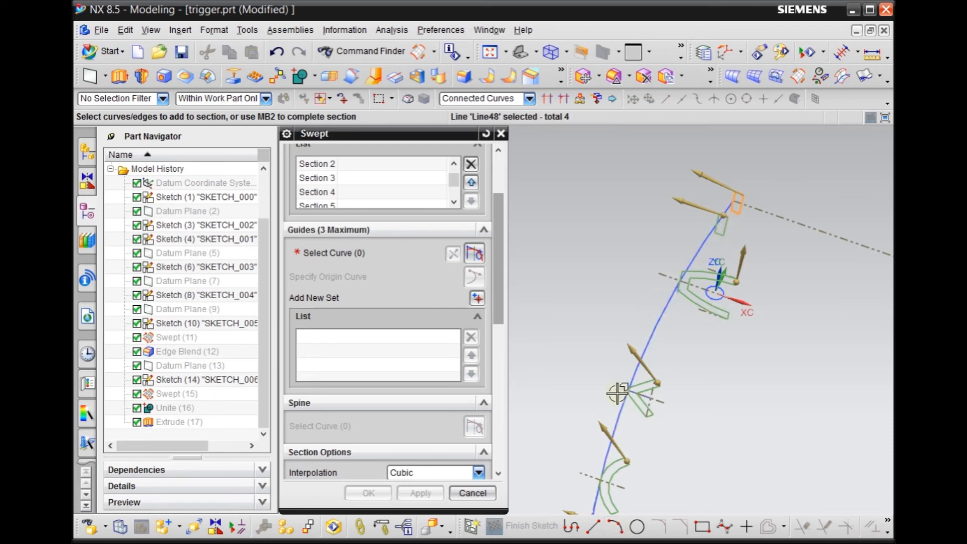
pyautogui.scroll(-3, 639, 255)
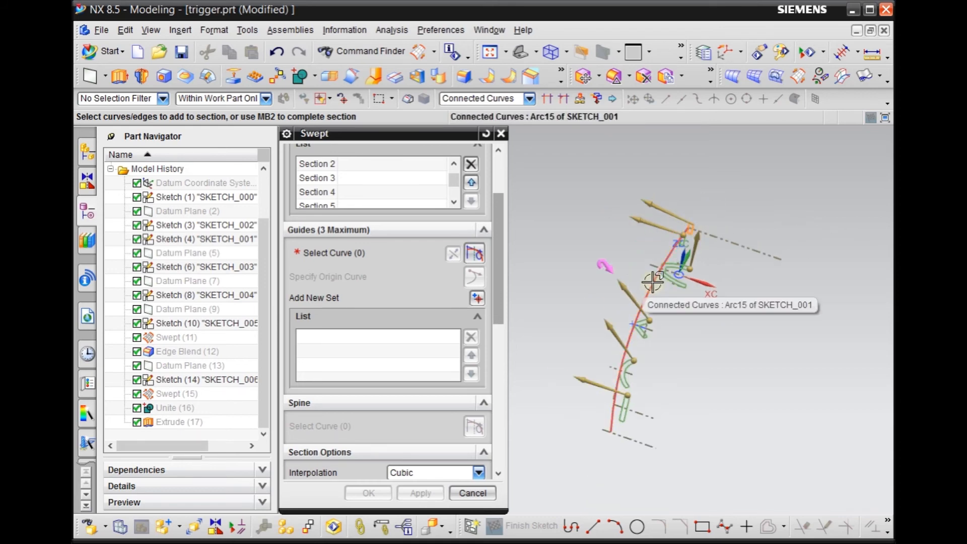
pyautogui.click(647, 302)
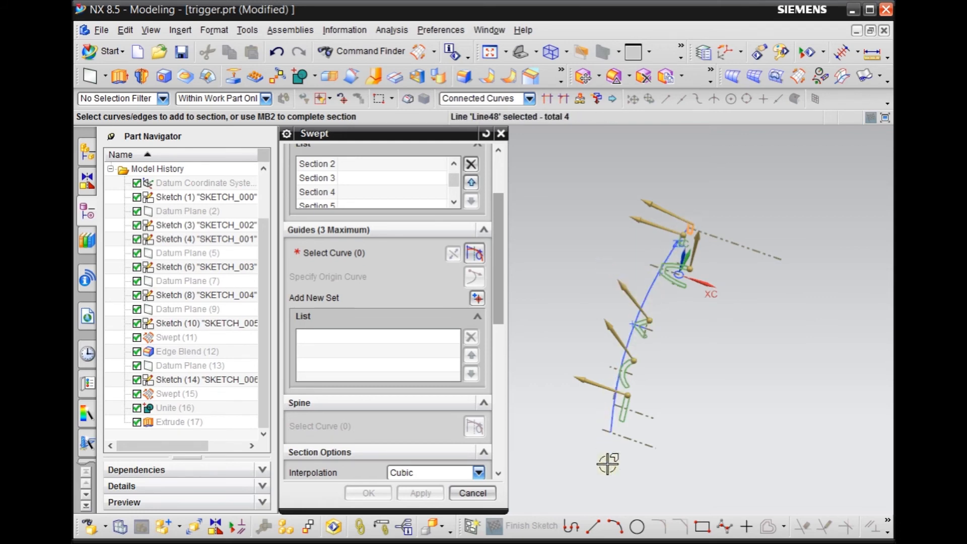
pyautogui.scroll(1, 739, 166)
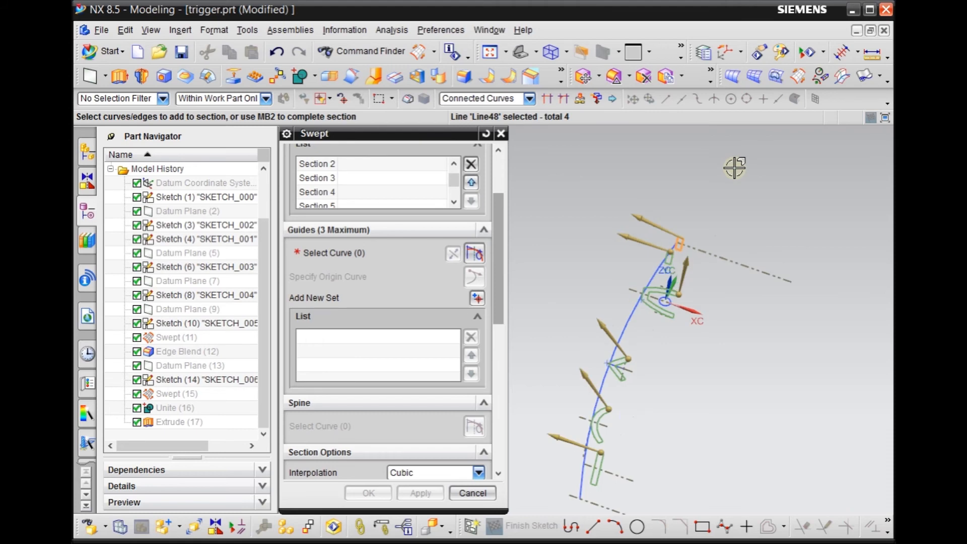
# Step: Examine how the rectangular end profile and the neighbouring C-shaped profile sit relative to the guide curve
pyautogui.scroll(-1, 787, 206)
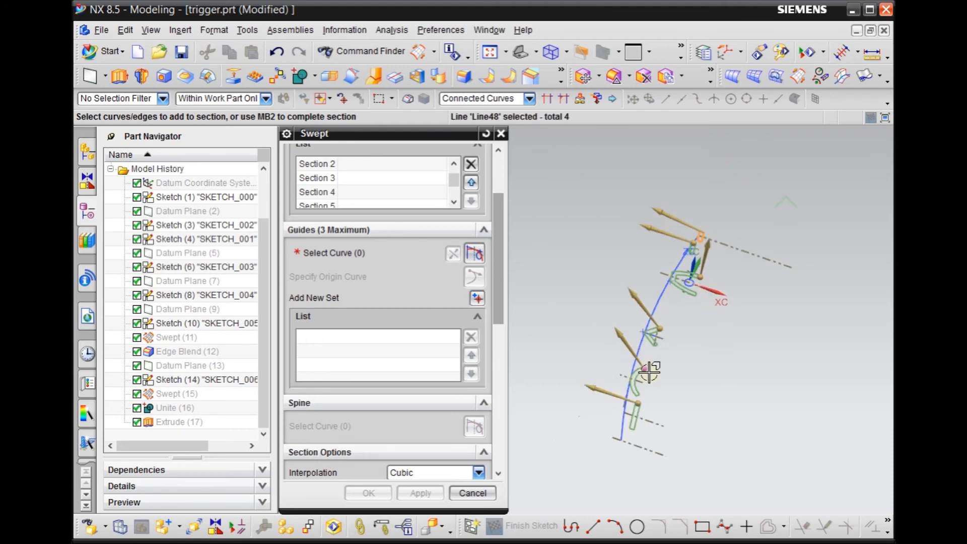
pyautogui.scroll(3, 689, 412)
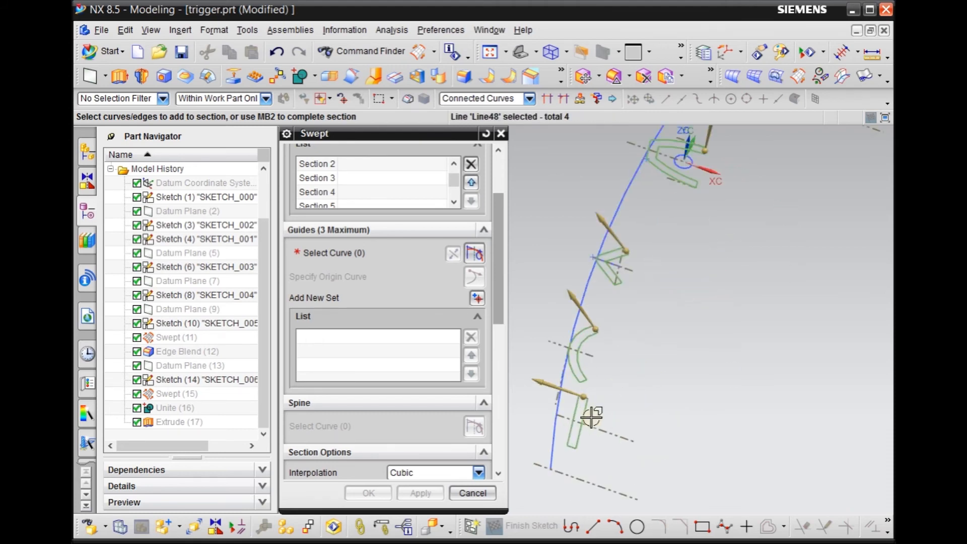
pyautogui.scroll(-1, 572, 452)
pyautogui.scroll(3, 554, 469)
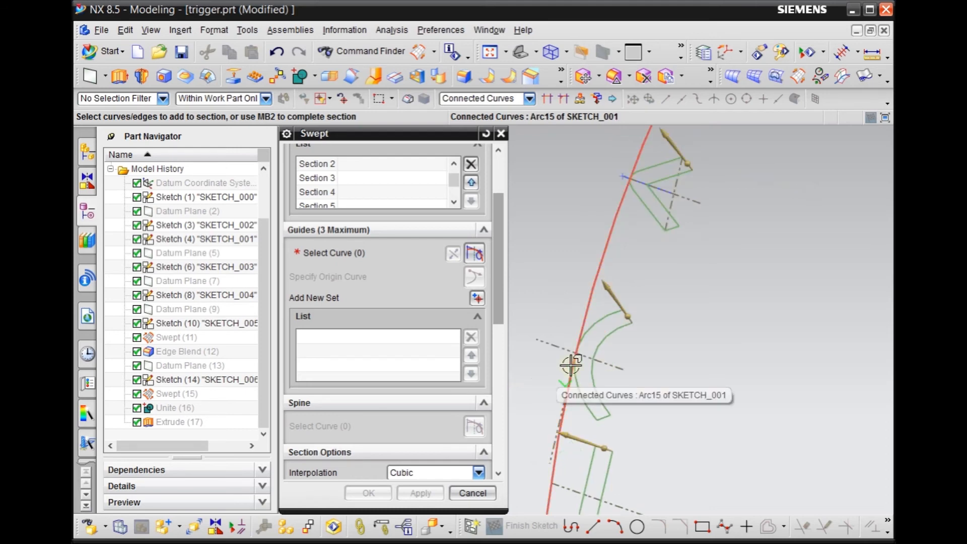
pyautogui.scroll(-2, 606, 350)
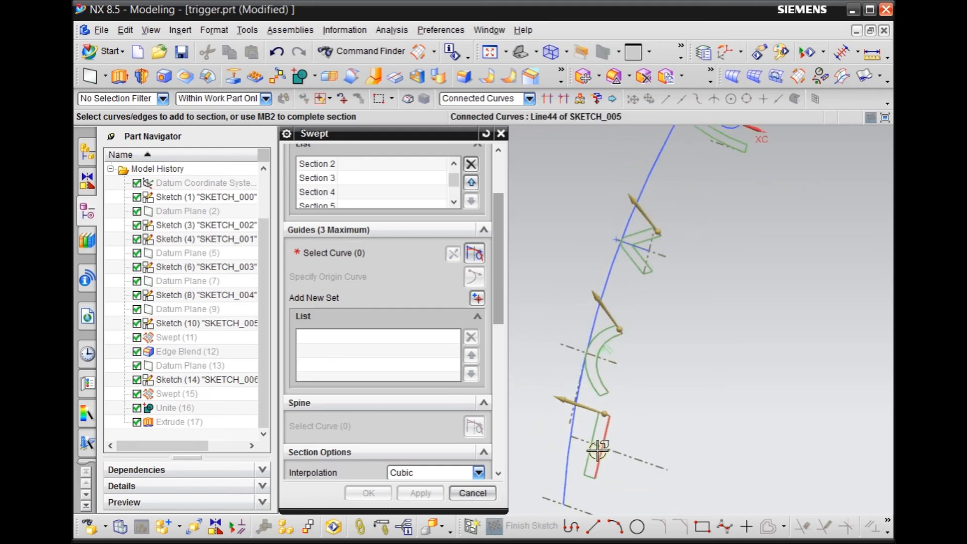
pyautogui.scroll(3, 598, 451)
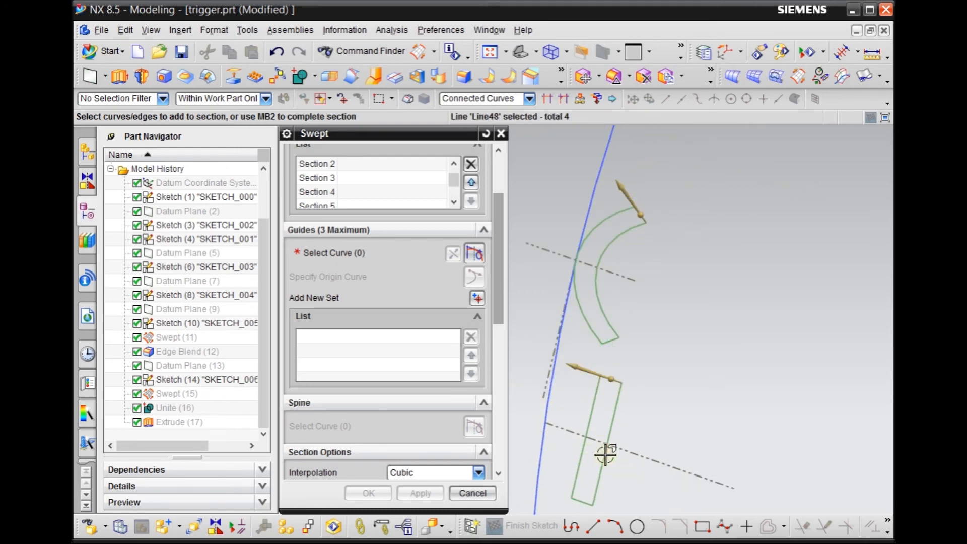
pyautogui.scroll(-2, 604, 443)
pyautogui.scroll(2, 598, 445)
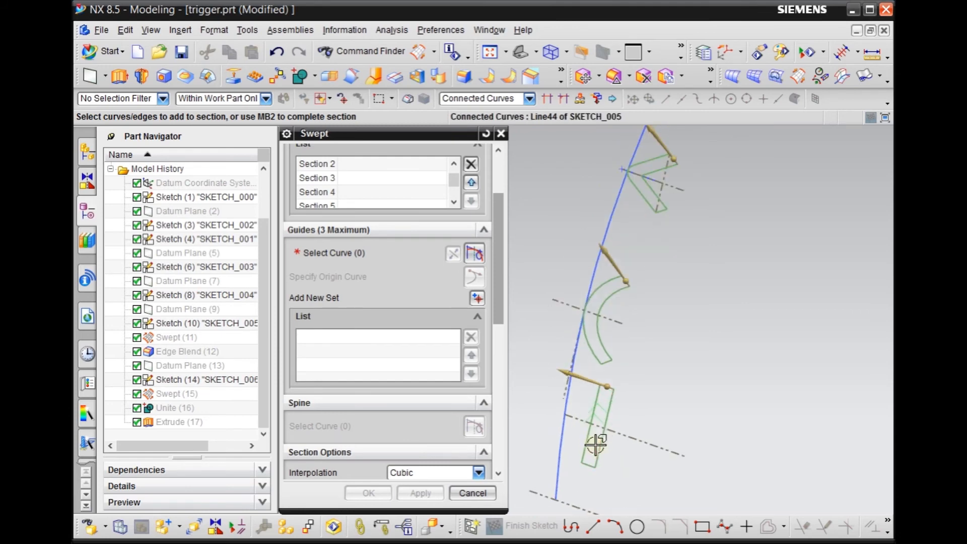
pyautogui.scroll(-3, 623, 439)
pyautogui.scroll(-2, 617, 437)
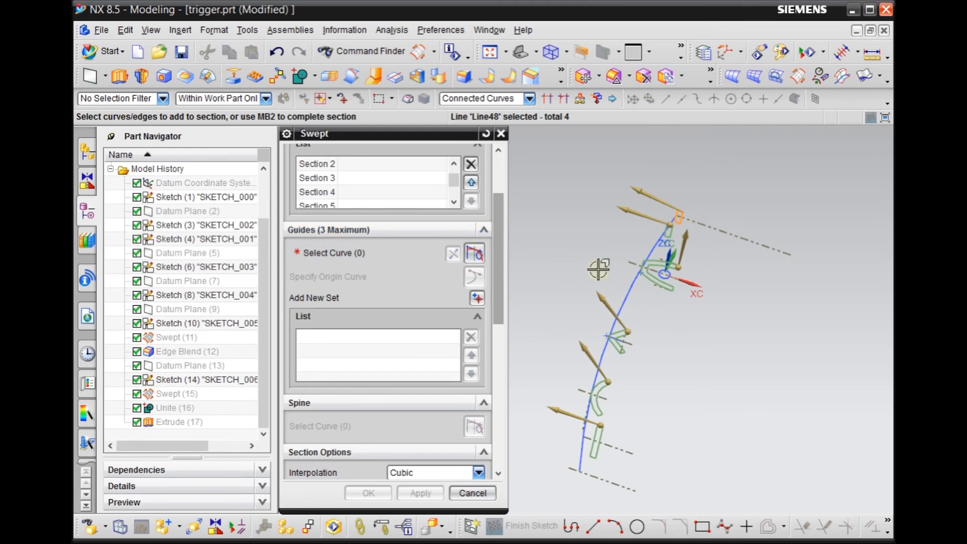
# Step: Select the long curve running past all six section profiles as the sweep's guide
pyautogui.scroll(4, 602, 340)
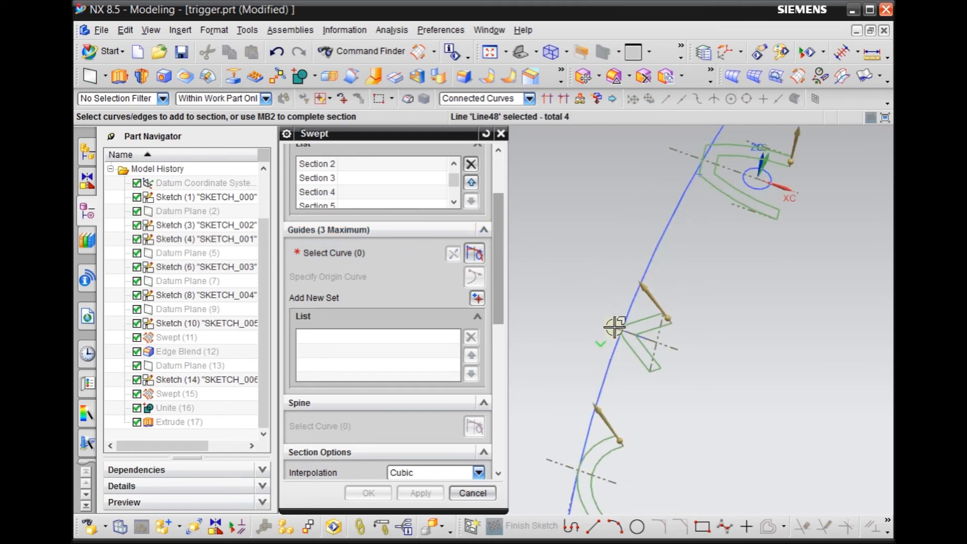
pyautogui.scroll(-3, 664, 333)
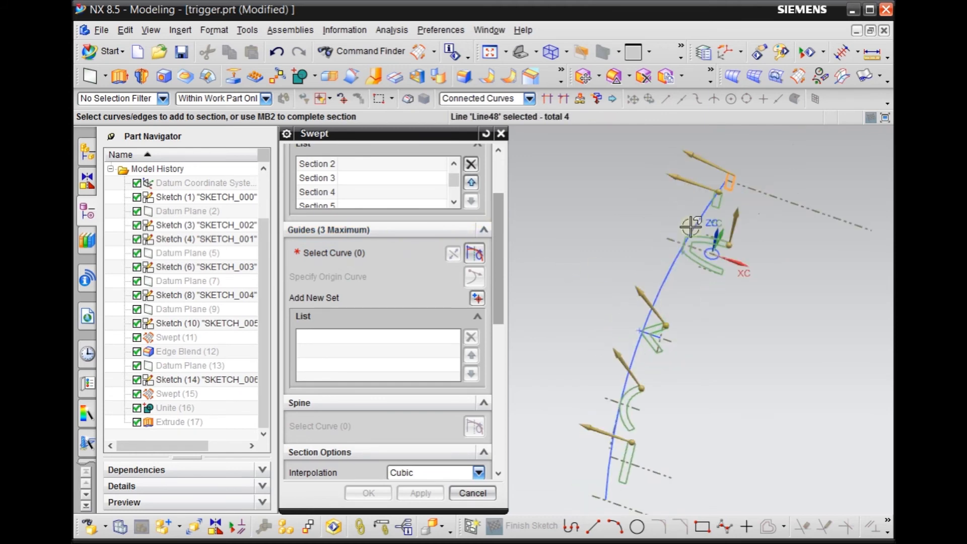
pyautogui.scroll(3, 745, 172)
pyautogui.scroll(-1, 735, 168)
pyautogui.scroll(-4, 746, 160)
pyautogui.scroll(5, 691, 333)
pyautogui.scroll(-4, 552, 478)
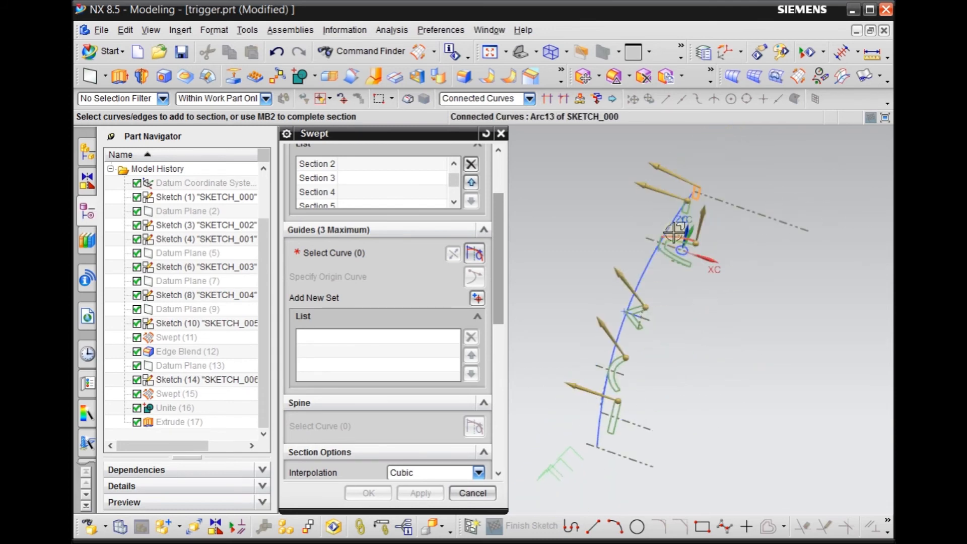
pyautogui.click(355, 255)
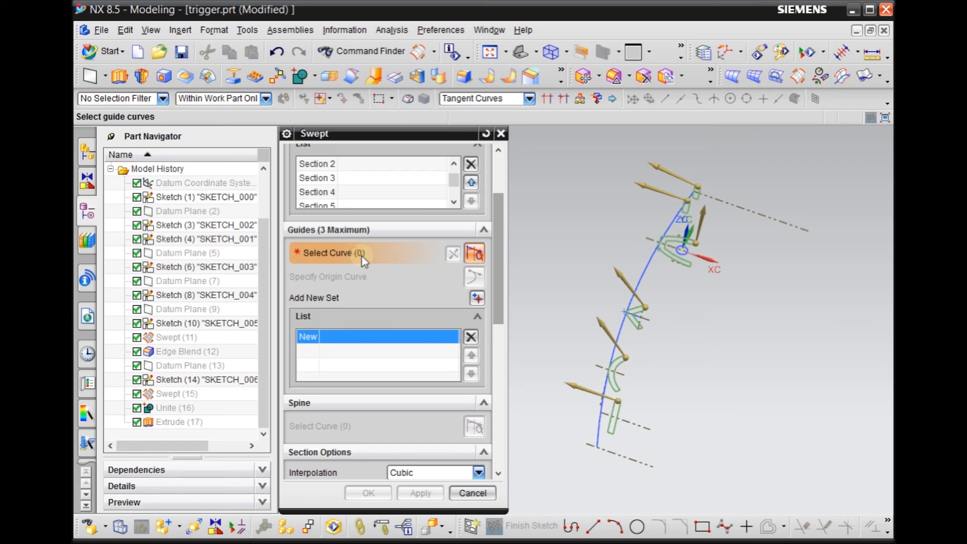
pyautogui.scroll(3, 691, 300)
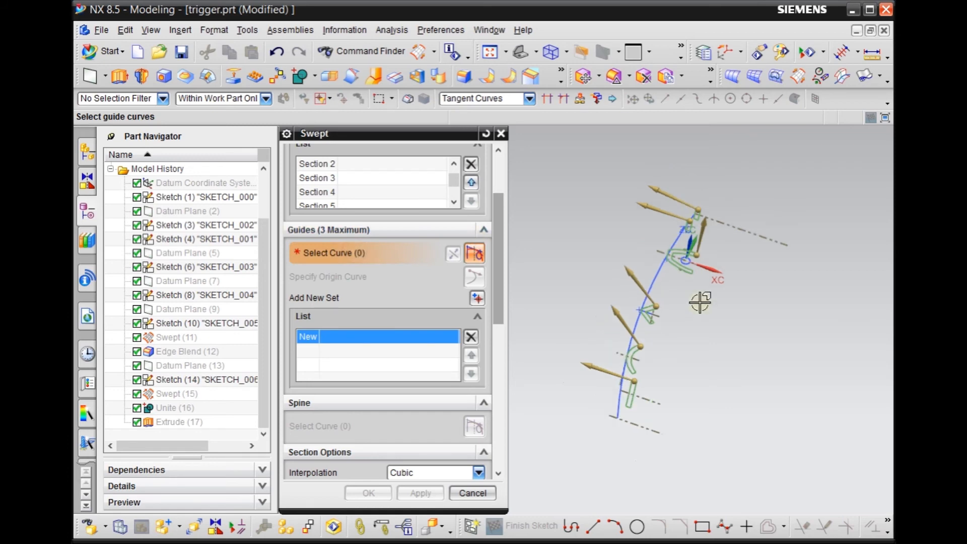
pyautogui.click(618, 258)
# Step: Examine the swept body preview along its full length, from the first section to the narrow far end
pyautogui.moveTo(617, 258); pyautogui.dragTo(798, 383, button='middle')
pyautogui.scroll(4, 693, 252)
pyautogui.moveTo(798, 386); pyautogui.dragTo(801, 362, button='right')
pyautogui.moveTo(766, 384)
pyautogui.mouseDown(button='middle')
pyautogui.moveTo(766, 399)
pyautogui.moveTo(816, 416)
pyautogui.moveTo(791, 393)
pyautogui.moveTo(733, 403)
pyautogui.mouseUp(button='middle')
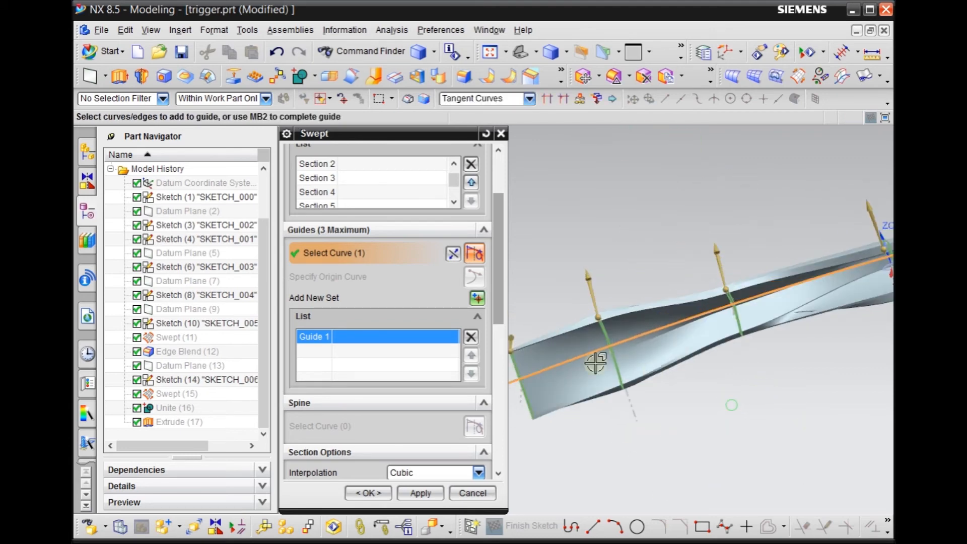
pyautogui.moveTo(654, 372); pyautogui.dragTo(745, 453, button='middle')
pyautogui.scroll(-1, 688, 443)
pyautogui.scroll(-2, 865, 365)
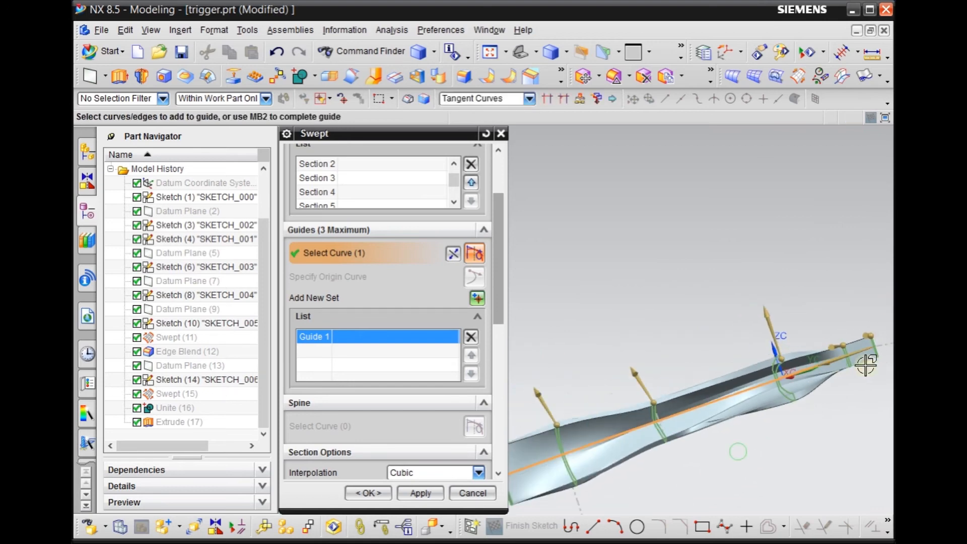
pyautogui.scroll(5, 866, 365)
pyautogui.moveTo(861, 429); pyautogui.dragTo(839, 448, button='middle')
pyautogui.scroll(-4, 850, 372)
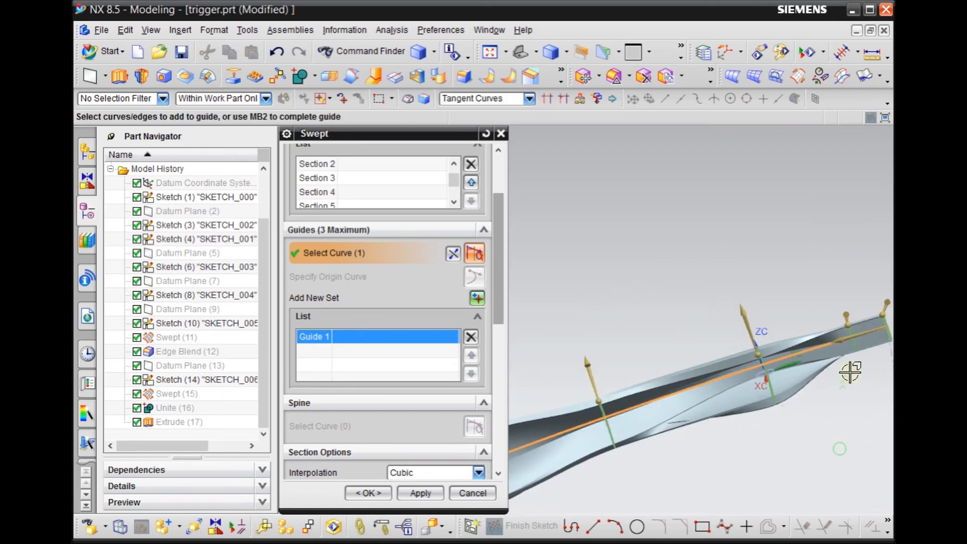
# Step: Inspect the preview's lower edge closely between the V-shaped section and the large curved section for surface irregularities
pyautogui.scroll(1, 851, 372)
pyautogui.scroll(-2, 676, 403)
pyautogui.scroll(4, 675, 404)
pyautogui.scroll(5, 705, 391)
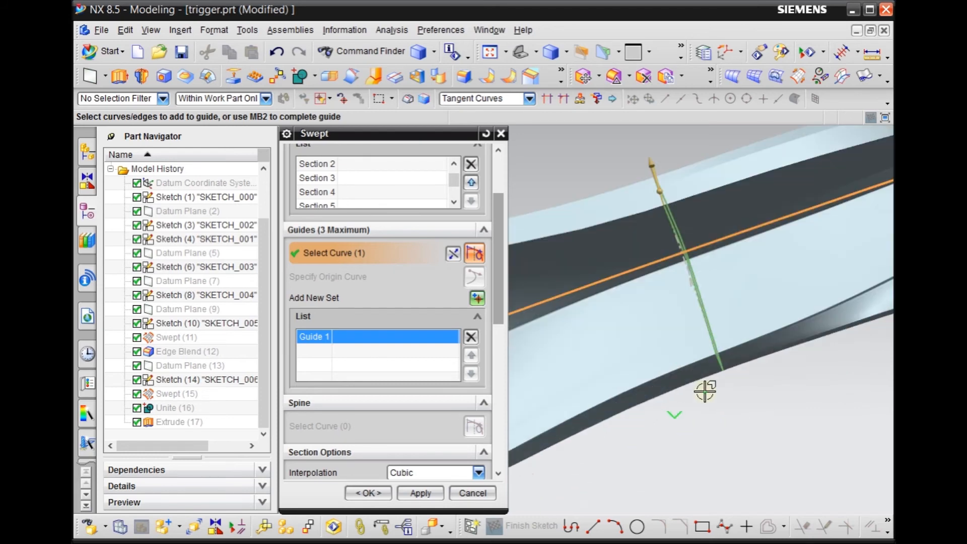
pyautogui.scroll(-4, 557, 382)
pyautogui.scroll(-3, 646, 370)
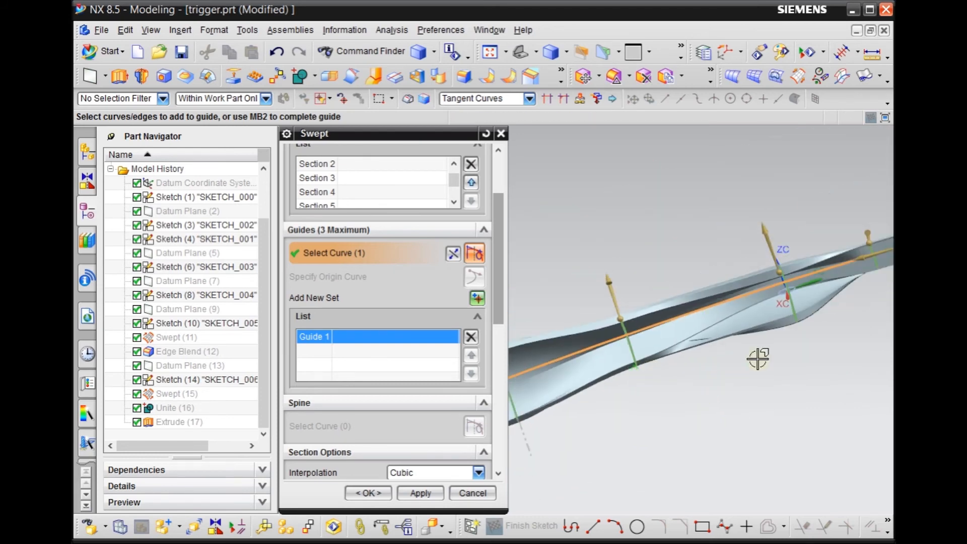
pyautogui.scroll(2, 794, 322)
pyautogui.scroll(-2, 824, 307)
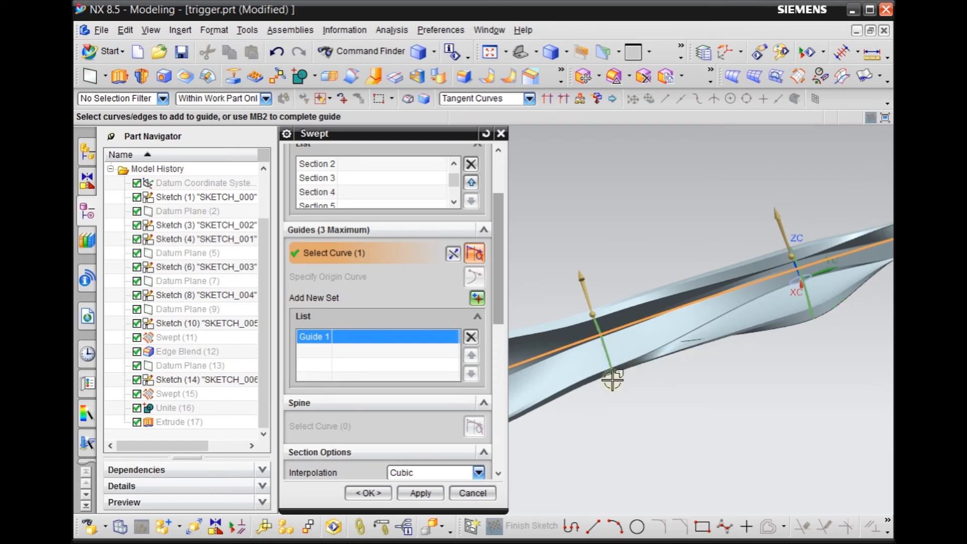
pyautogui.scroll(2, 613, 377)
pyautogui.scroll(-1, 741, 339)
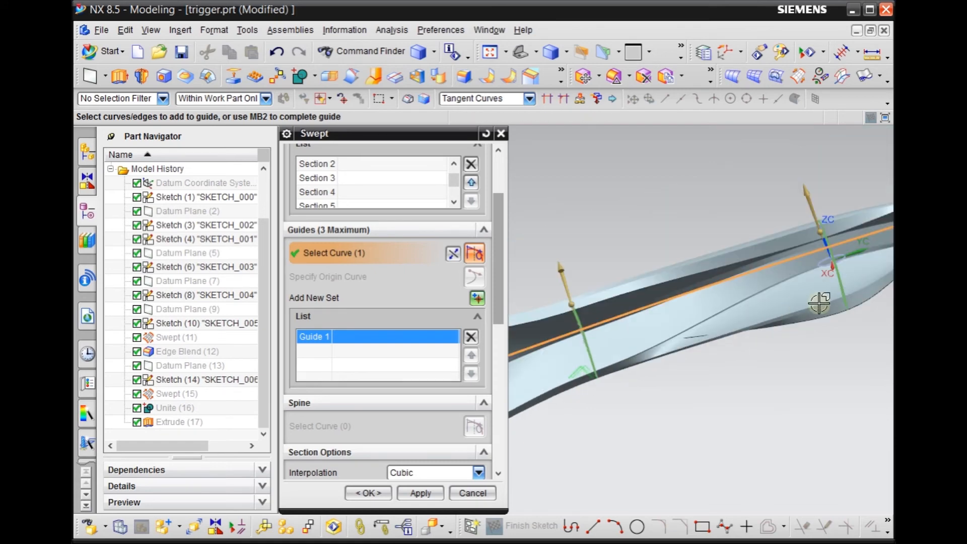
# Step: Try Linear interpolation between the sweep sections and switch back to Cubic
pyautogui.moveTo(842, 297); pyautogui.dragTo(808, 392, button='middle')
pyautogui.scroll(-2, 841, 358)
pyautogui.scroll(1, 842, 357)
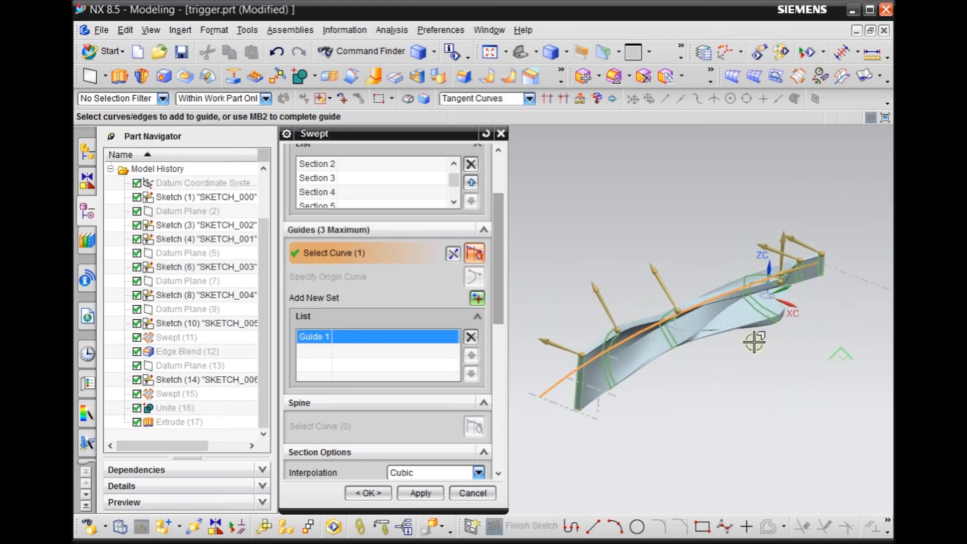
pyautogui.moveTo(498, 300); pyautogui.dragTo(502, 391)
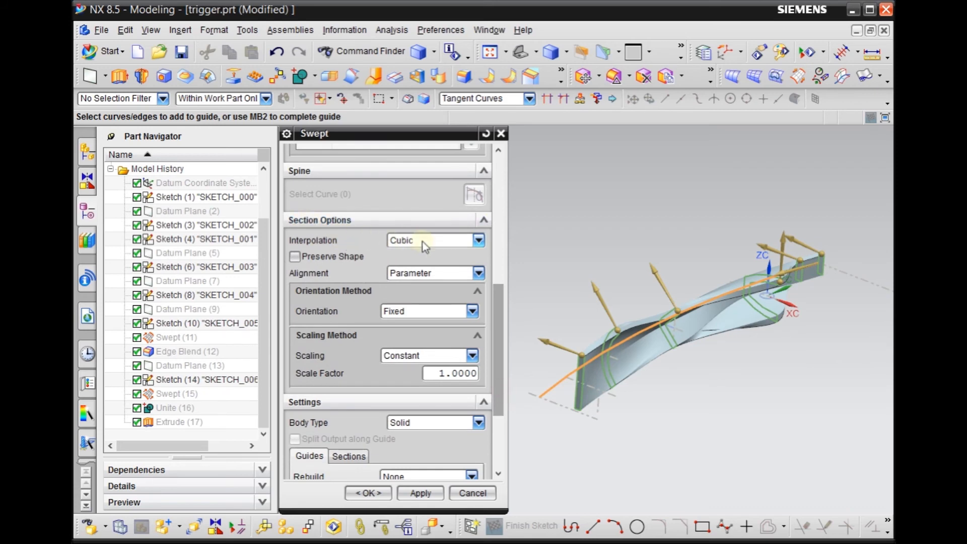
pyautogui.click(447, 240)
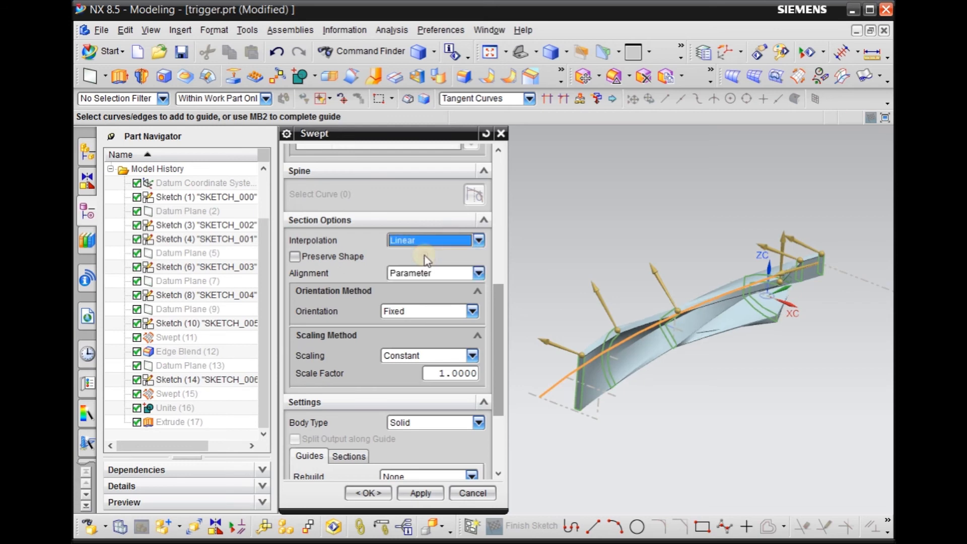
pyautogui.click(426, 241)
pyautogui.click(419, 264)
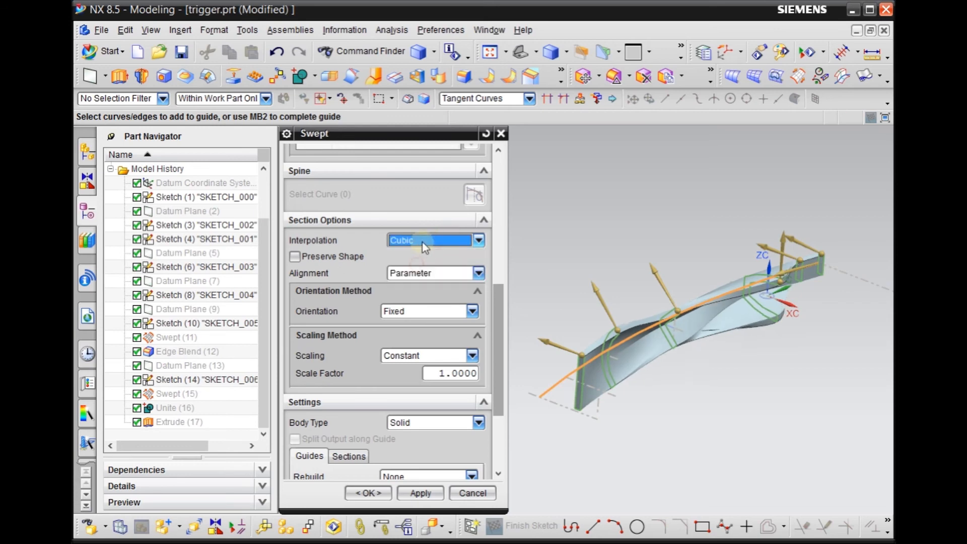
# Step: Compare Linear with Cubic interpolation around the large curved section near the coordinate origin, leaving the sweep on Cubic
pyautogui.scroll(-5, 798, 301)
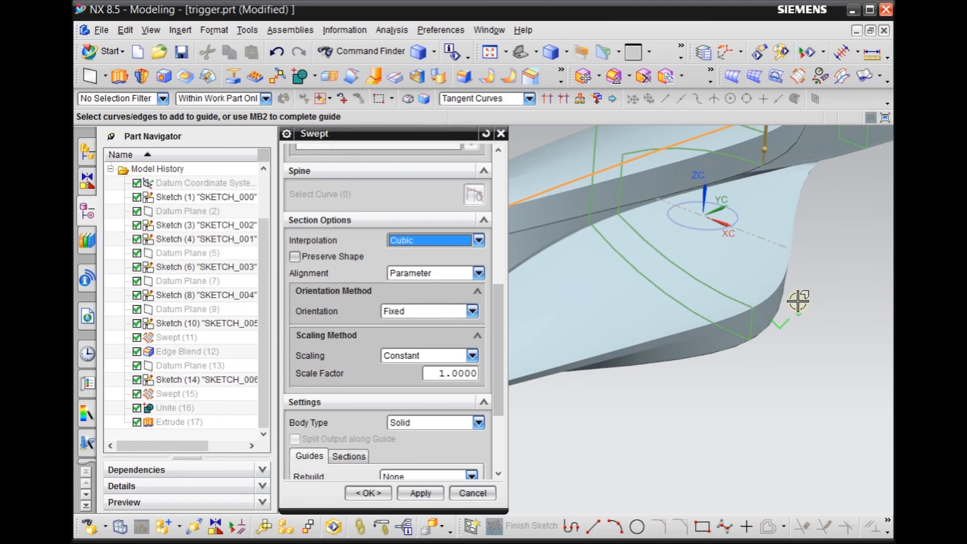
pyautogui.click(478, 240)
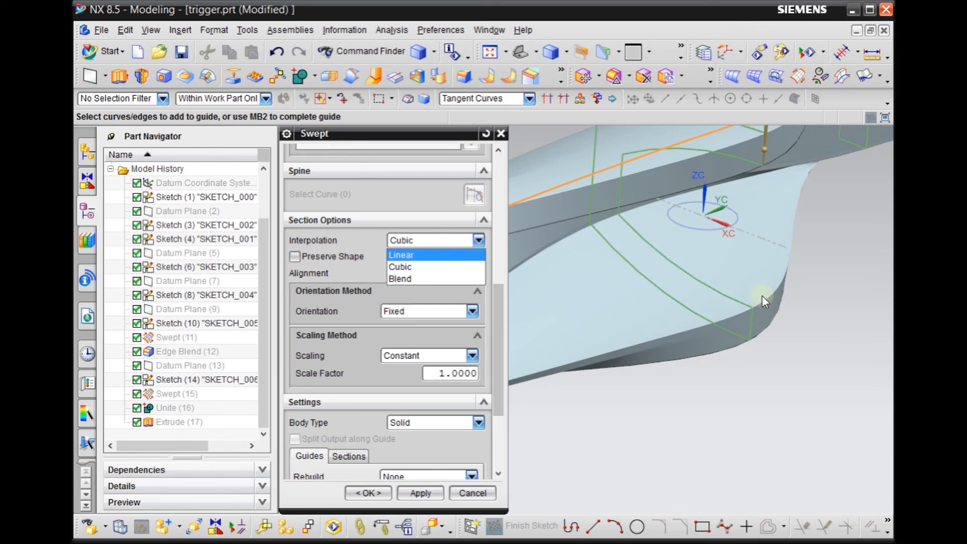
pyautogui.click(439, 255)
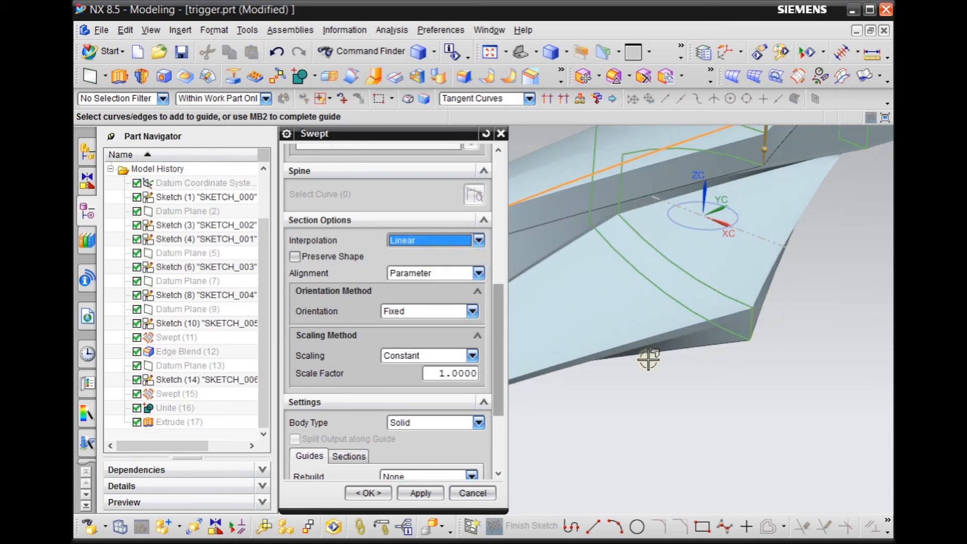
pyautogui.moveTo(647, 356); pyautogui.dragTo(695, 339, button='middle')
pyautogui.moveTo(785, 217); pyautogui.dragTo(804, 280, button='middle')
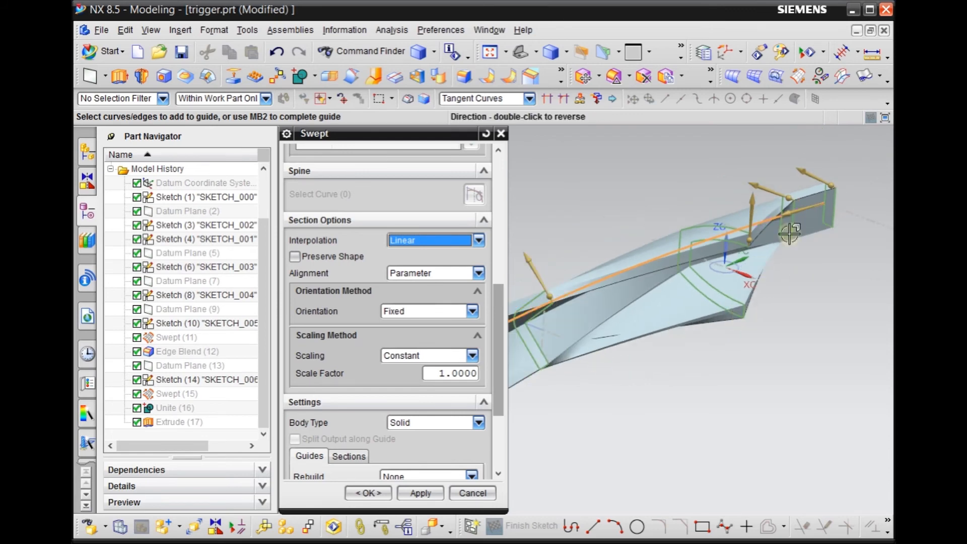
pyautogui.scroll(3, 790, 272)
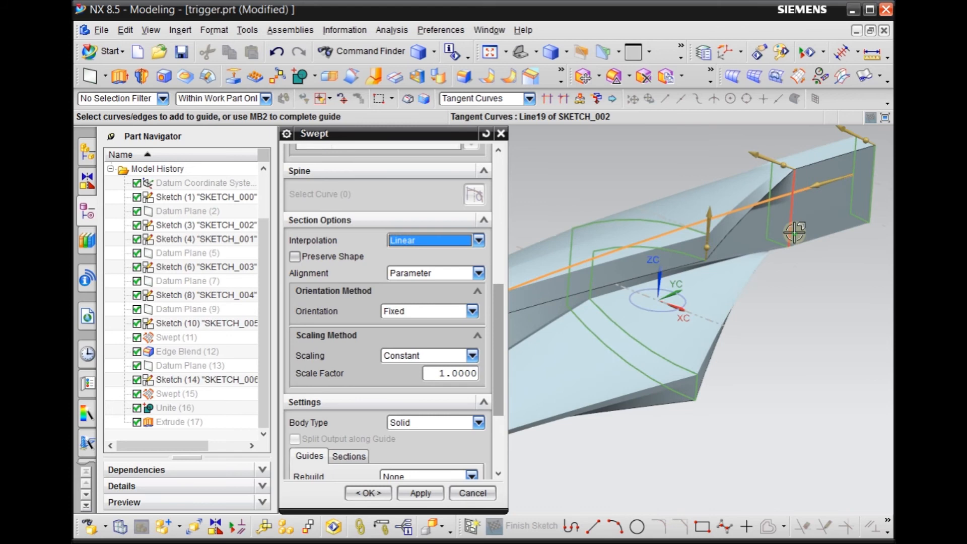
pyautogui.click(460, 241)
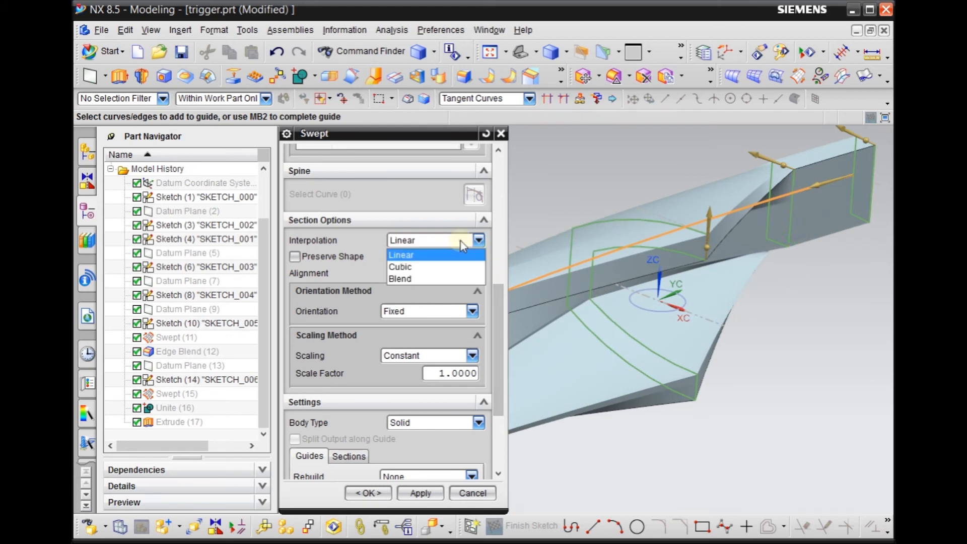
pyautogui.click(406, 264)
pyautogui.scroll(-2, 794, 323)
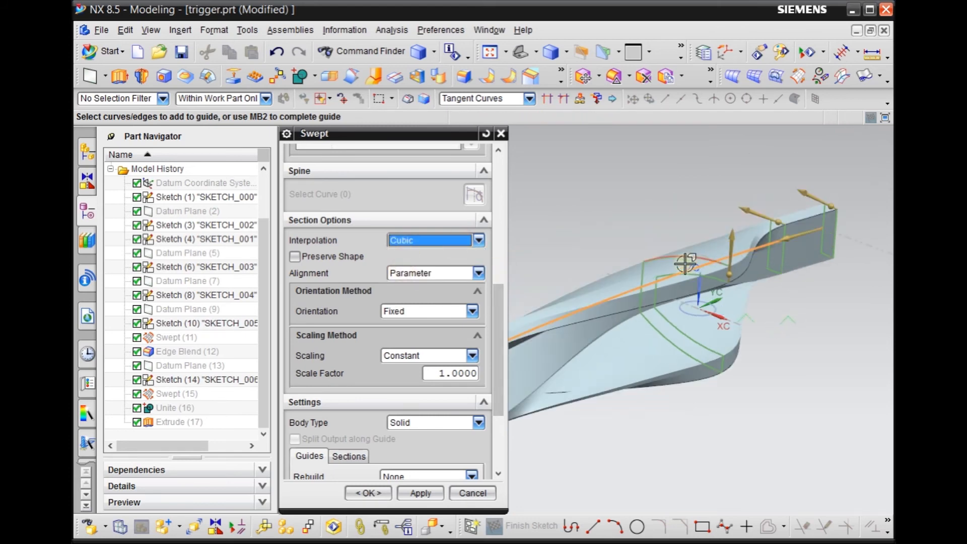
# Step: Set the section alignment to By Points and bring the alignment points of the lower sections into close view
pyautogui.moveTo(724, 409); pyautogui.dragTo(736, 409, button='middle')
pyautogui.moveTo(630, 308); pyautogui.dragTo(770, 327, button='middle')
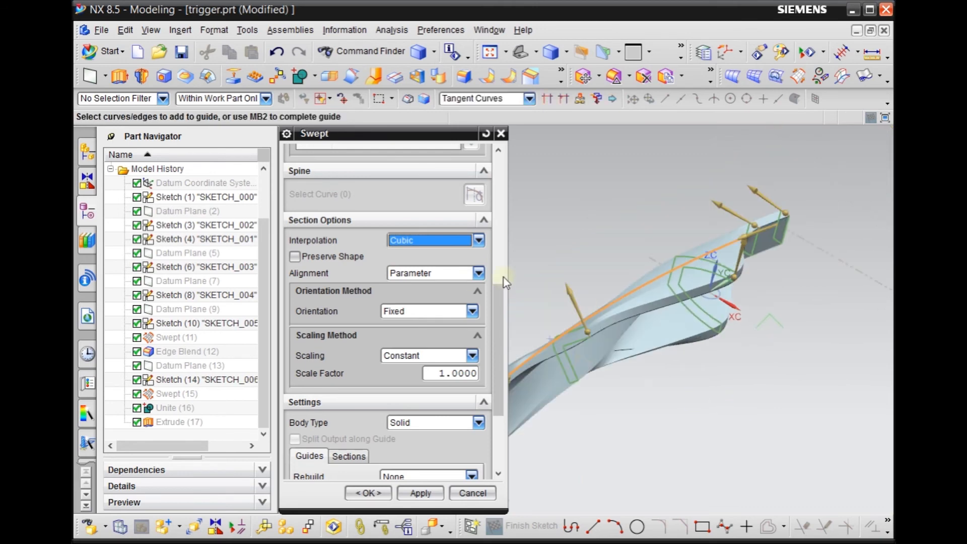
pyautogui.moveTo(695, 423); pyautogui.dragTo(759, 370, button='middle')
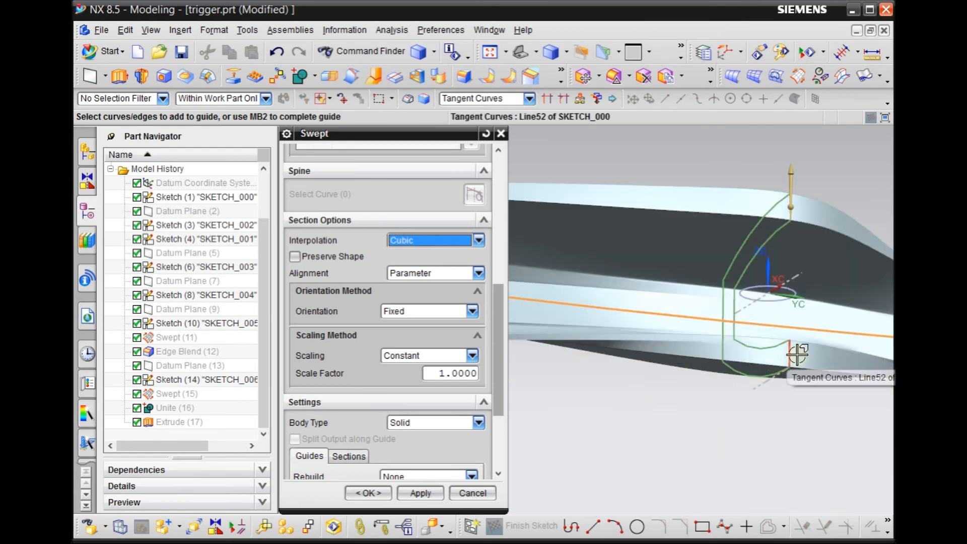
pyautogui.scroll(3, 797, 355)
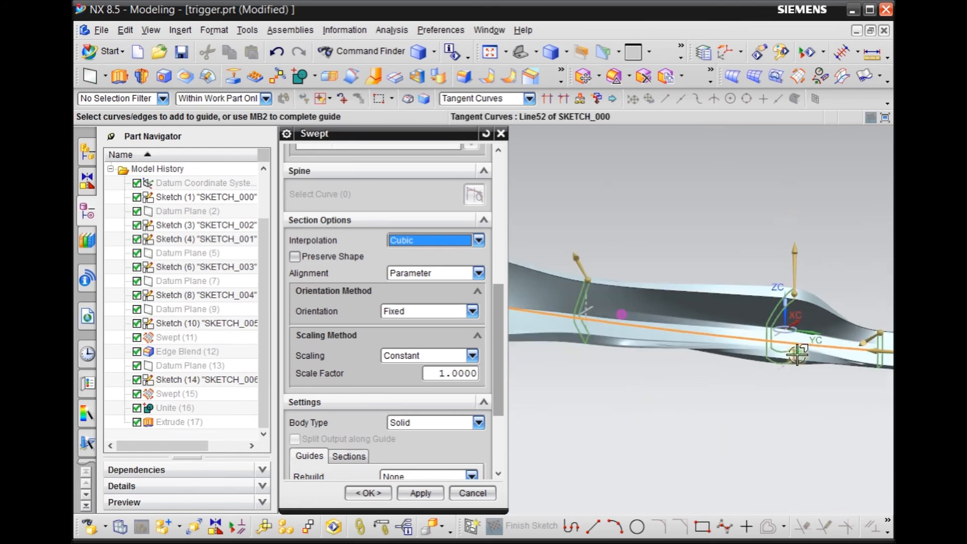
pyautogui.click(440, 272)
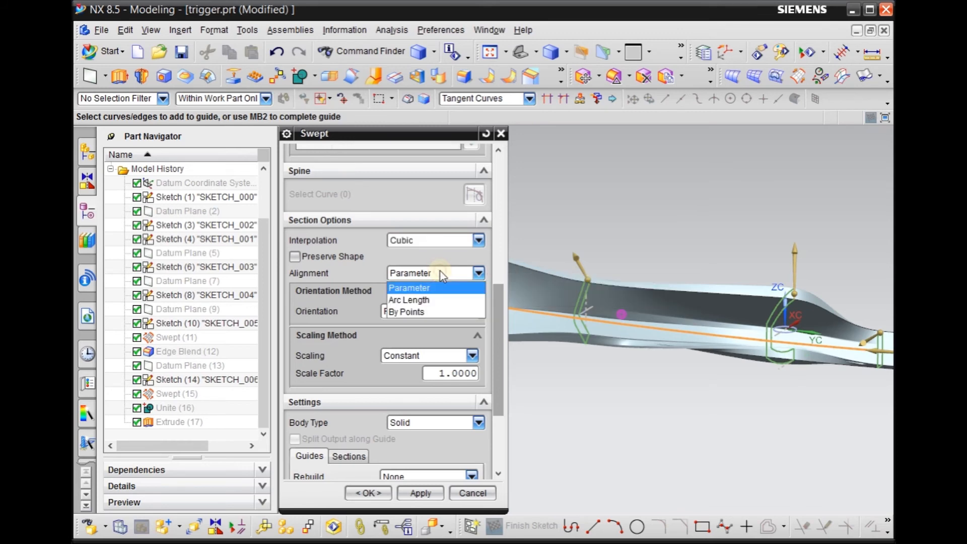
pyautogui.click(413, 312)
pyautogui.moveTo(687, 412); pyautogui.dragTo(710, 436, button='middle')
pyautogui.scroll(2, 605, 339)
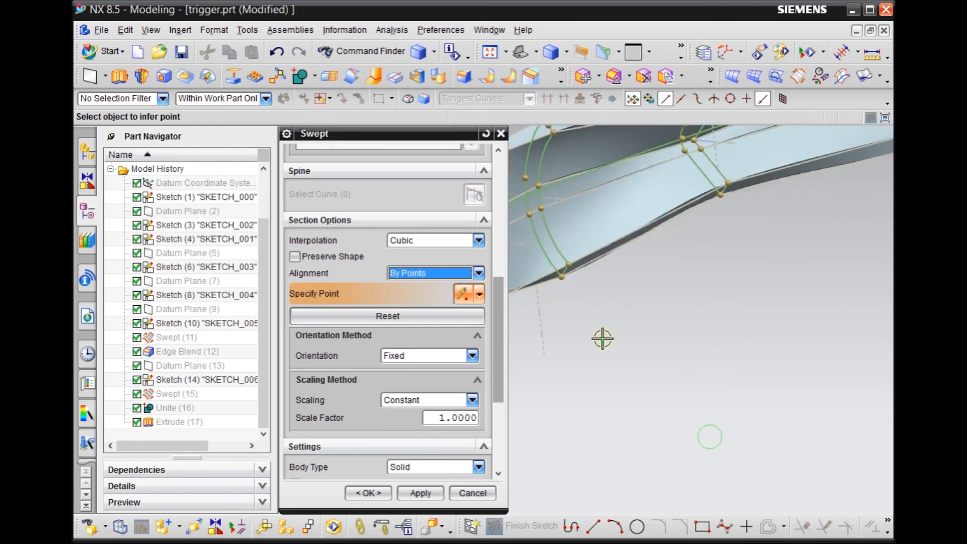
# Step: Switch the model to wireframe display so the alignment points of the lower sections are exposed
pyautogui.scroll(2, 758, 315)
pyautogui.rightClick(737, 331)
pyautogui.click(717, 331)
pyautogui.scroll(3, 652, 341)
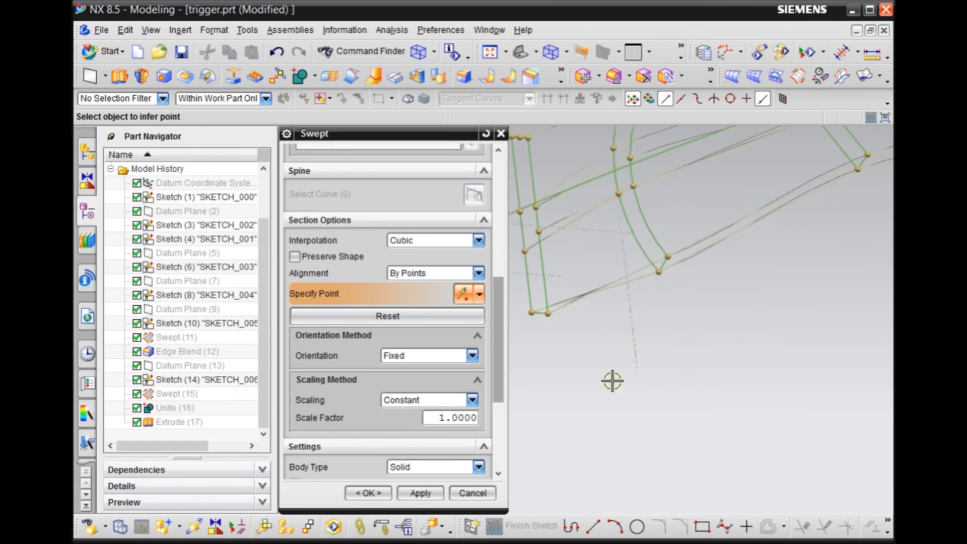
# Step: Examine how the inner-side alignment points connect sections 1, 2 and 3 along the sweep
pyautogui.scroll(-2, 629, 330)
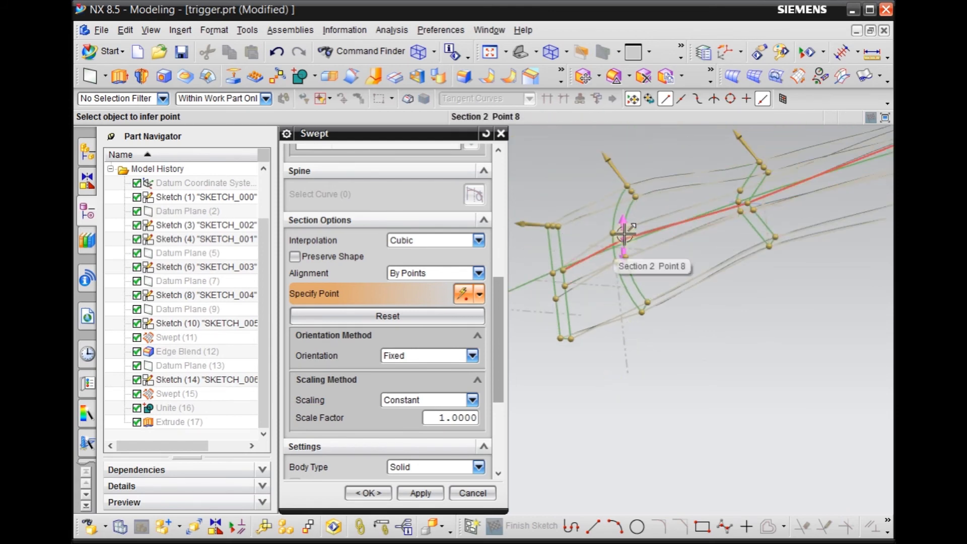
pyautogui.scroll(2, 578, 341)
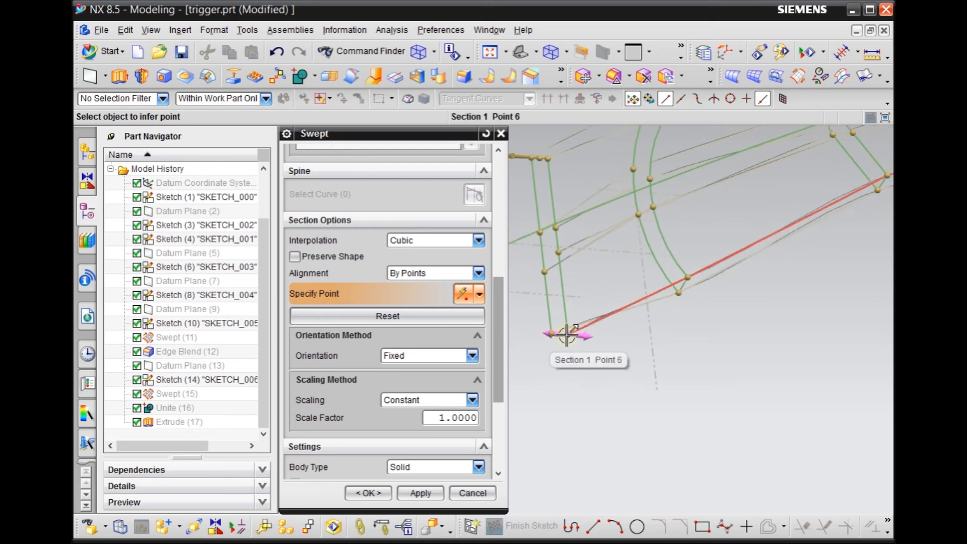
pyautogui.scroll(-2, 537, 353)
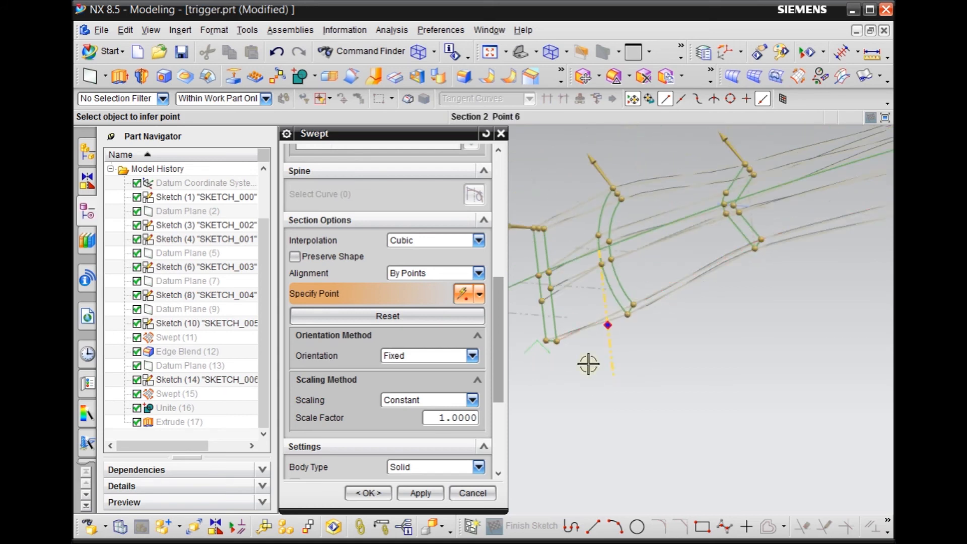
pyautogui.scroll(-2, 712, 298)
pyautogui.scroll(2, 701, 280)
pyautogui.scroll(-2, 579, 333)
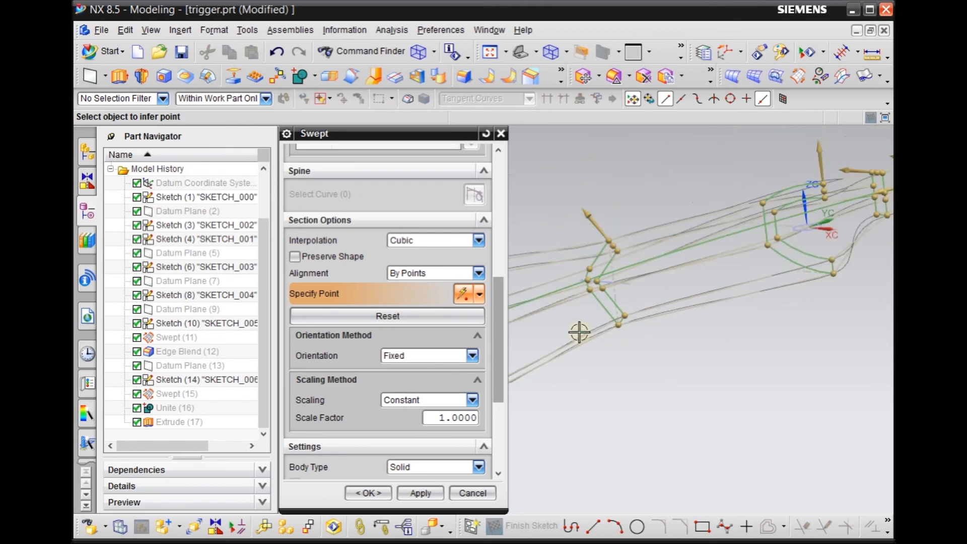
pyautogui.keyDown('shift'); pyautogui.moveTo(856, 280); pyautogui.dragTo(672, 362, button='middle'); pyautogui.keyUp('shift')
pyautogui.moveTo(806, 370); pyautogui.dragTo(716, 331, button='middle')
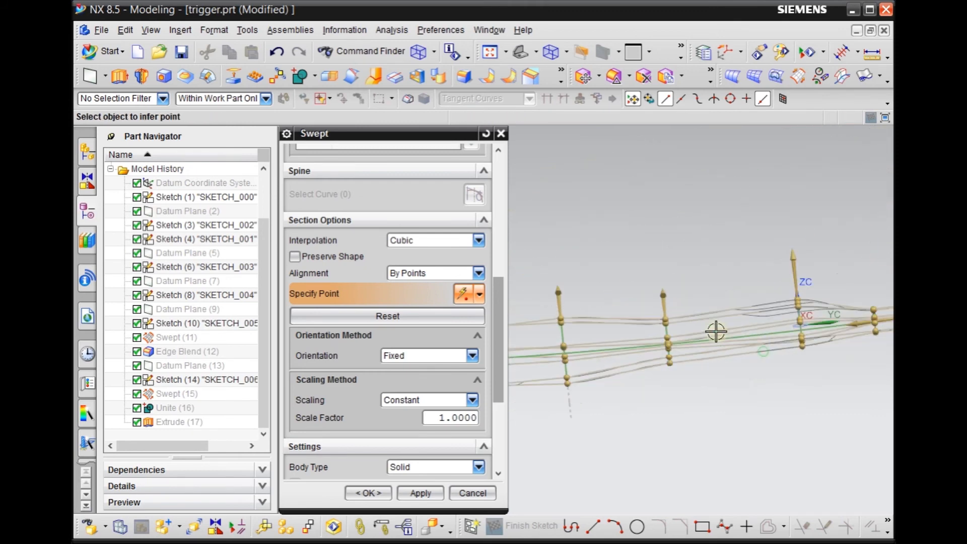
pyautogui.moveTo(865, 353); pyautogui.dragTo(883, 388, button='middle')
pyautogui.moveTo(742, 375)
pyautogui.mouseDown(button='middle')
pyautogui.moveTo(754, 380)
pyautogui.moveTo(733, 380)
pyautogui.mouseUp(button='middle')
# Step: Trace the lower alignment point connections from the two end sections past the large curved section to the V-shaped section
pyautogui.moveTo(829, 314); pyautogui.dragTo(714, 449, button='middle')
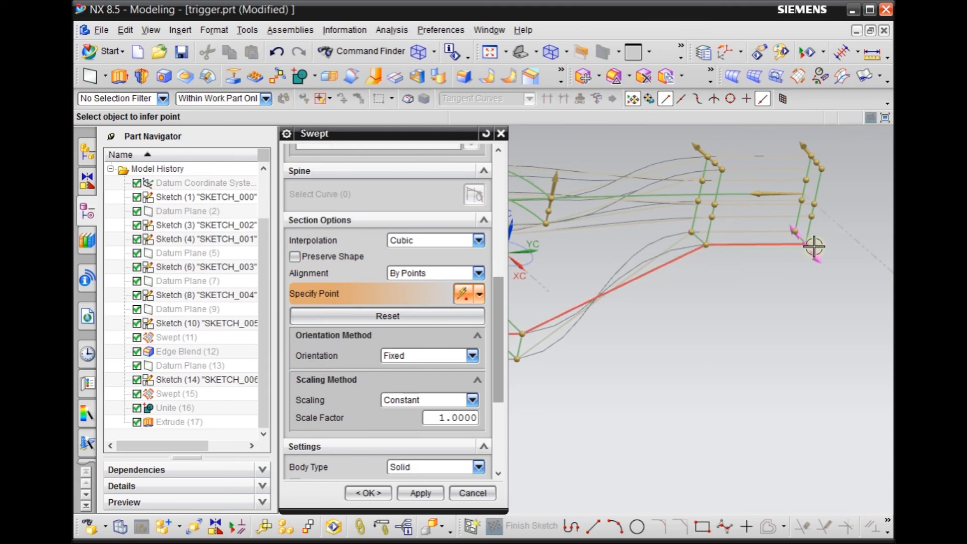
pyautogui.moveTo(704, 246); pyautogui.dragTo(776, 260, button='middle')
pyautogui.click(632, 305)
pyautogui.moveTo(805, 250); pyautogui.dragTo(795, 299, button='middle')
pyautogui.moveTo(643, 338); pyautogui.dragTo(676, 341, button='middle')
pyautogui.scroll(5, 665, 272)
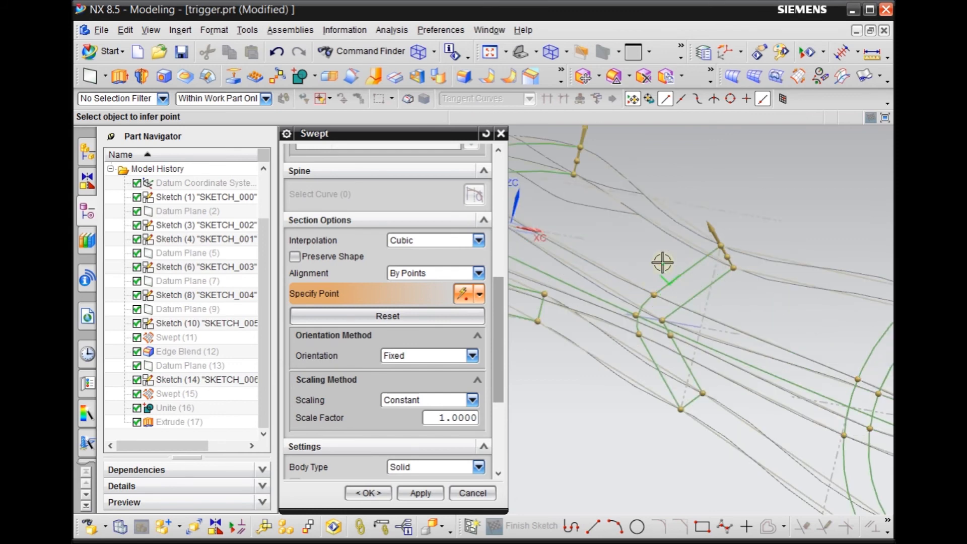
pyautogui.scroll(-4, 679, 200)
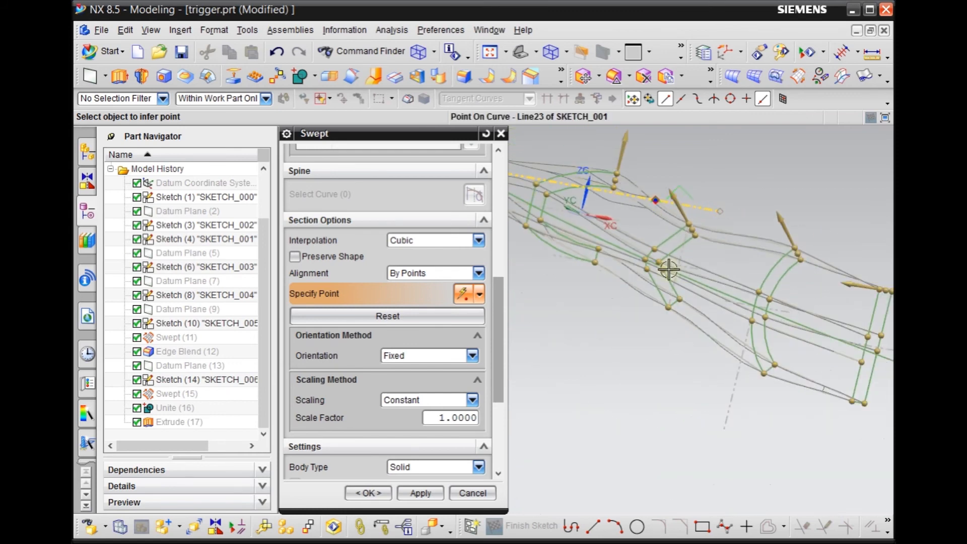
pyautogui.moveTo(679, 369); pyautogui.dragTo(650, 272, button='middle')
# Step: Compare the inner alignment points 7 and 8 of the V-shaped section with their counterparts on sections 2 and 4
pyautogui.scroll(5, 650, 259)
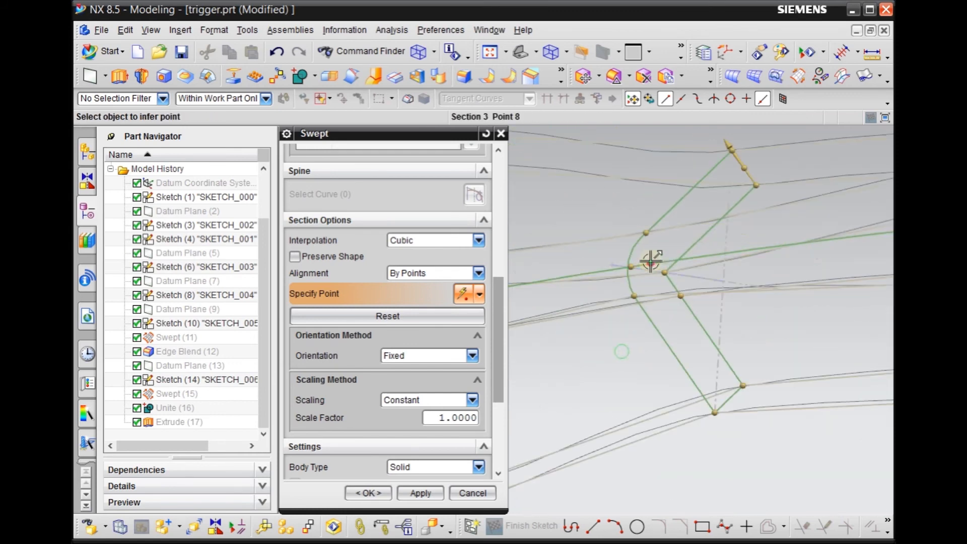
pyautogui.click(683, 297)
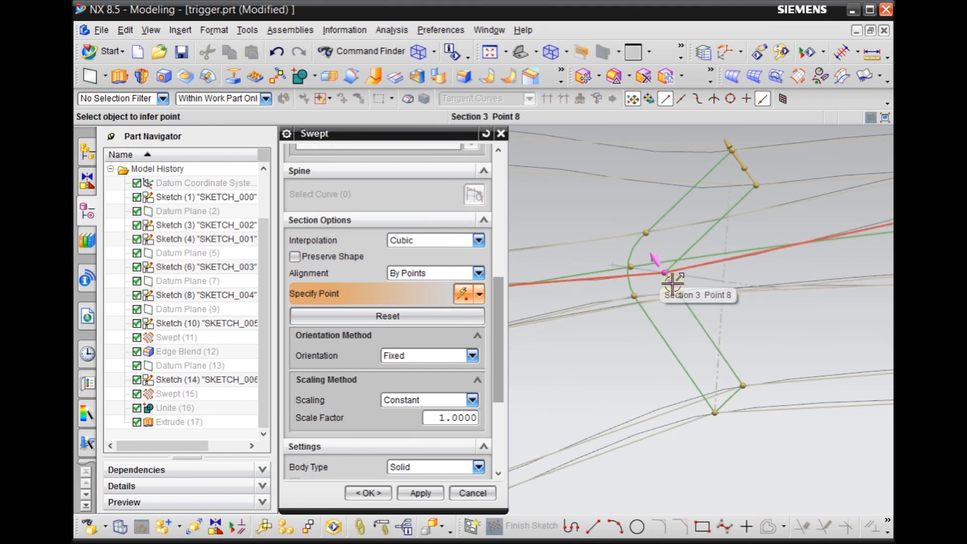
pyautogui.scroll(-3, 713, 279)
pyautogui.click(580, 305)
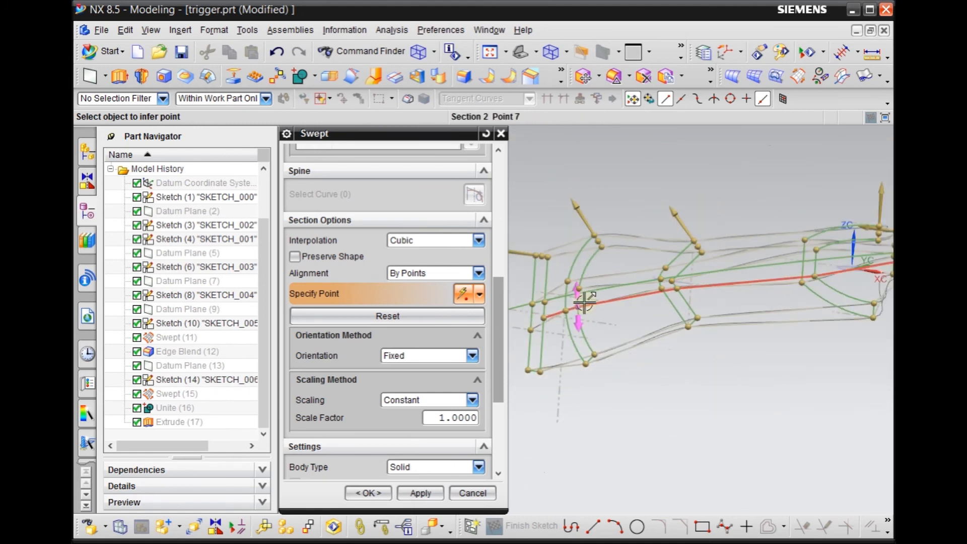
pyautogui.scroll(3, 826, 251)
pyautogui.click(801, 252)
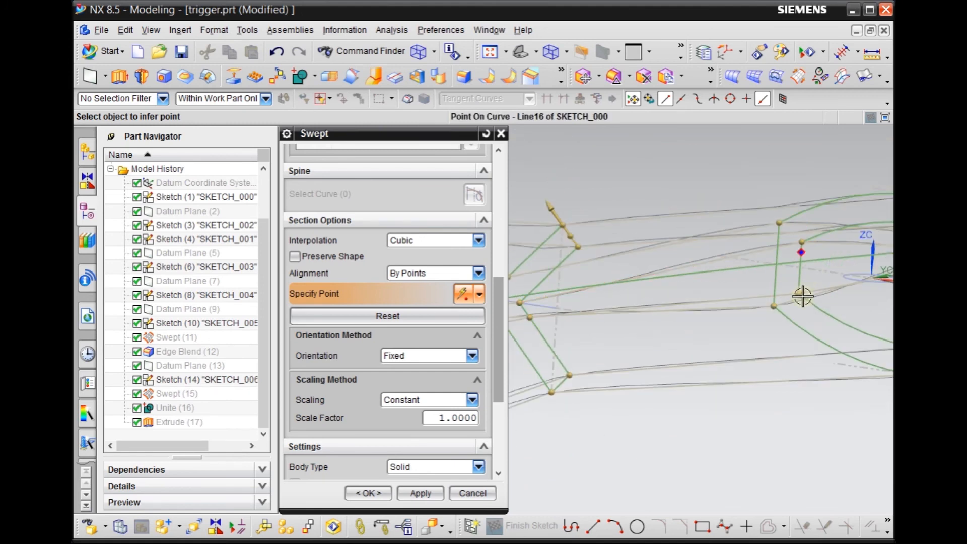
pyautogui.scroll(-3, 803, 296)
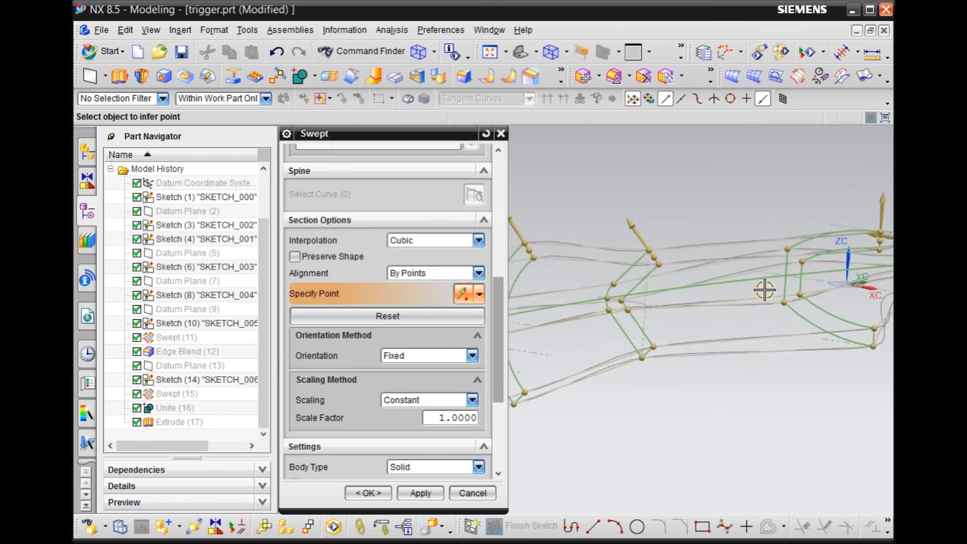
pyautogui.scroll(1, 806, 262)
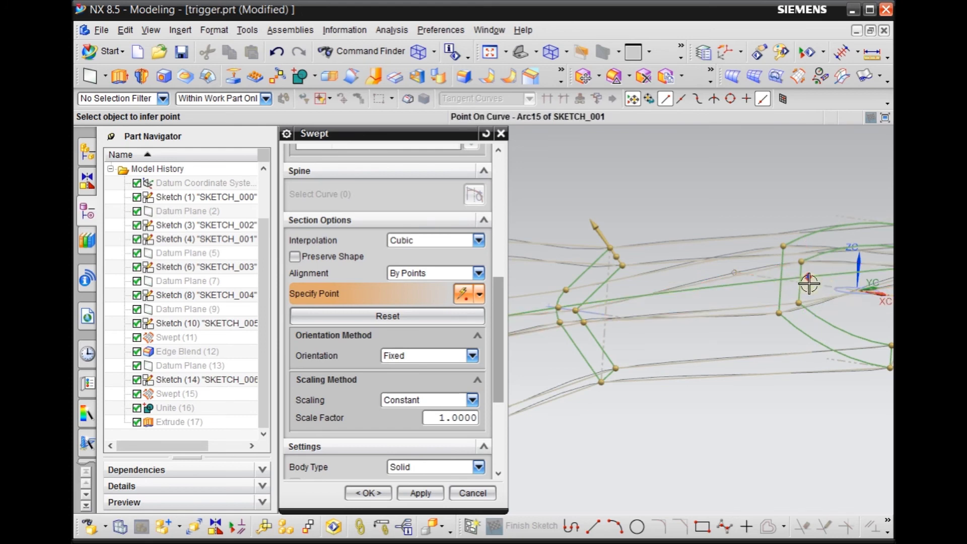
pyautogui.scroll(1, 594, 324)
pyautogui.scroll(1, 550, 324)
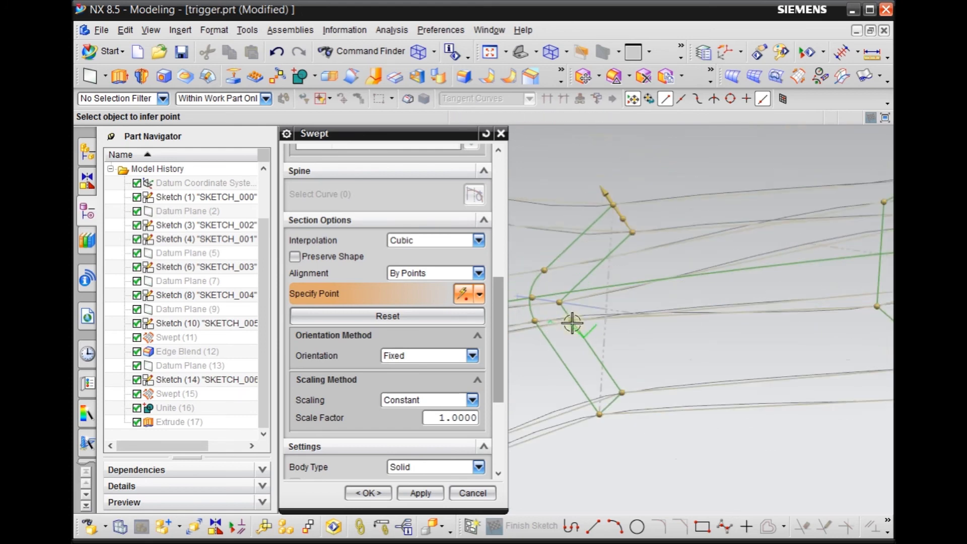
pyautogui.scroll(-1, 846, 293)
pyautogui.scroll(1, 605, 294)
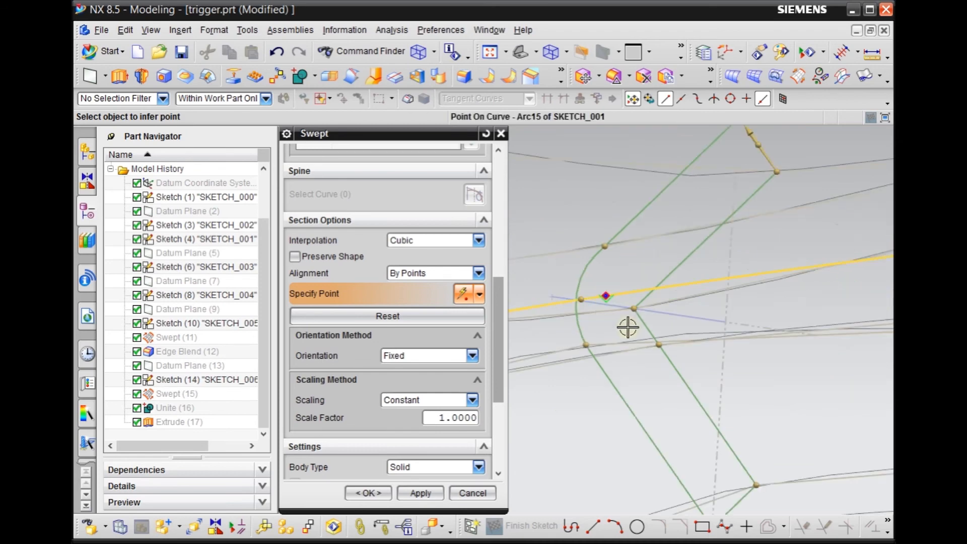
# Step: Slide inner alignment point 7 of the V-shaped section up to the section's inner corner, at about 80.39%
pyautogui.click(649, 337)
pyautogui.moveTo(644, 330); pyautogui.dragTo(625, 313)
pyautogui.moveTo(625, 313); pyautogui.dragTo(596, 311, button='middle')
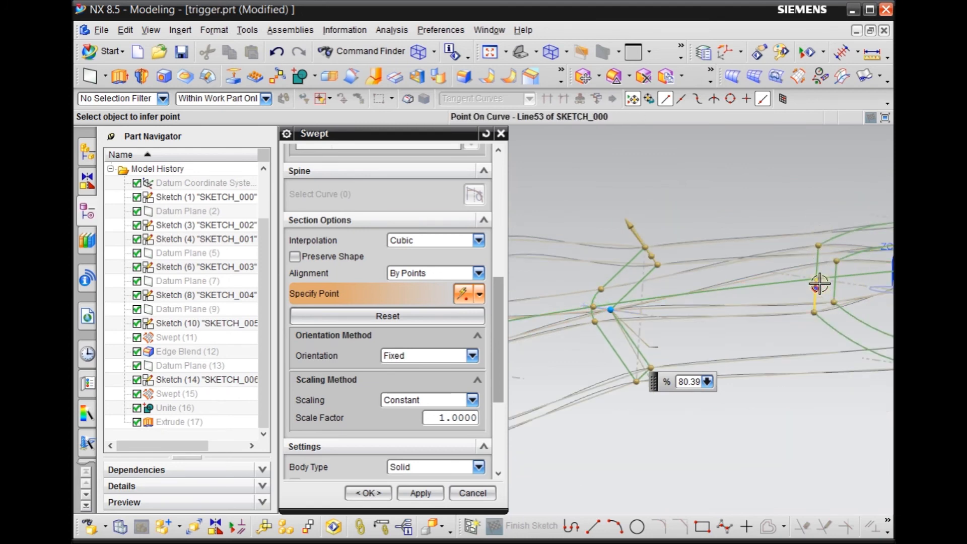
# Step: Spread the two alignment points on section 2's inner arc apart, moving the upper to about 88.14% and the lower to about 69.67%
pyautogui.scroll(-1, 789, 255)
pyautogui.scroll(3, 826, 262)
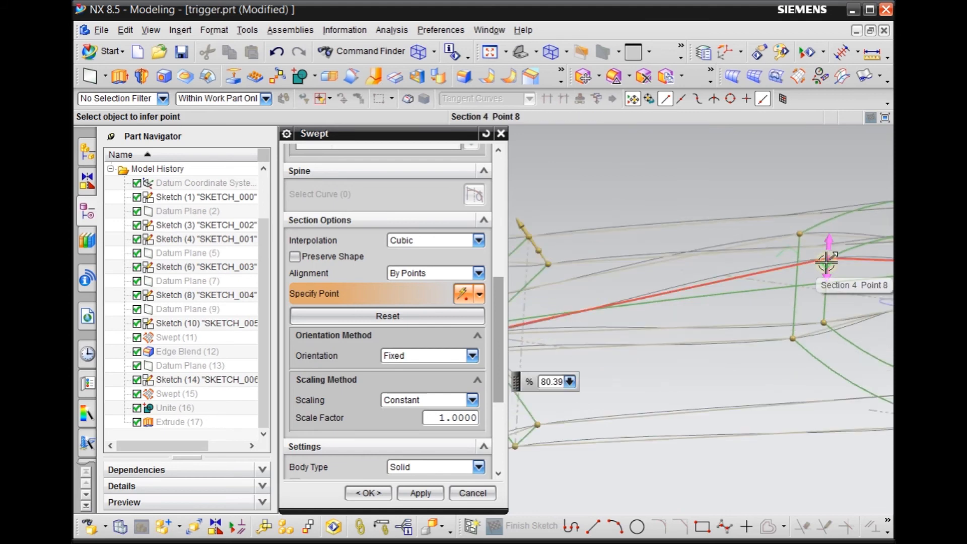
pyautogui.scroll(-3, 851, 306)
pyautogui.scroll(-2, 850, 306)
pyautogui.scroll(4, 654, 345)
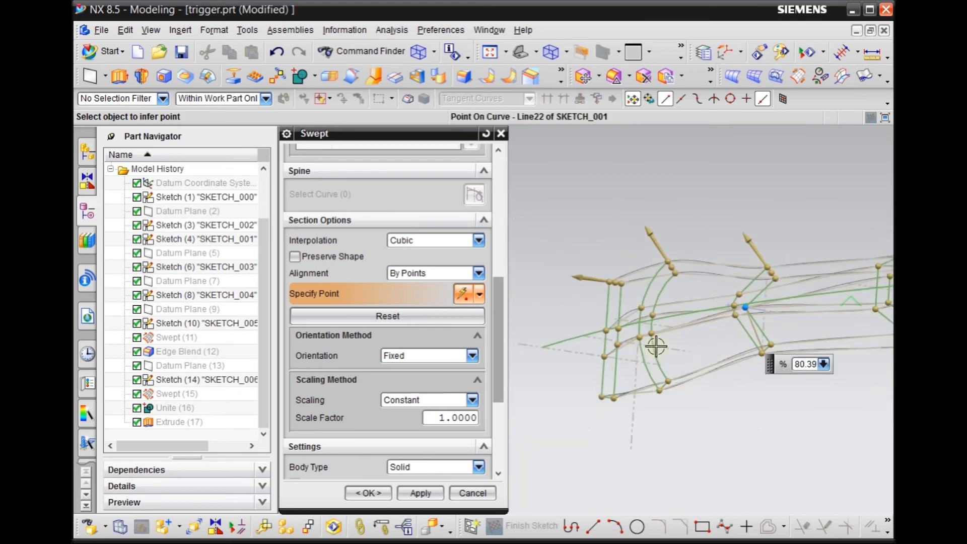
pyautogui.moveTo(731, 355); pyautogui.dragTo(728, 347, button='middle')
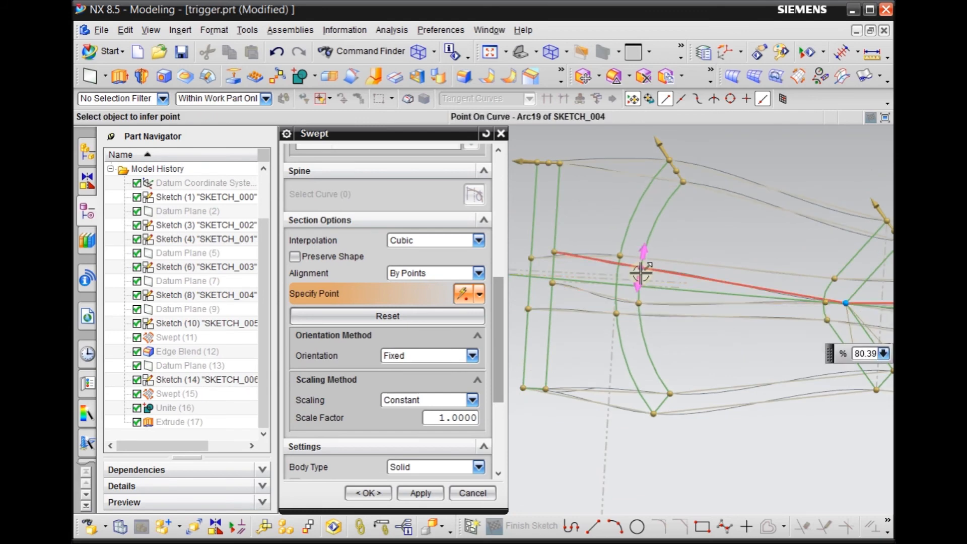
pyautogui.moveTo(642, 272); pyautogui.dragTo(650, 237)
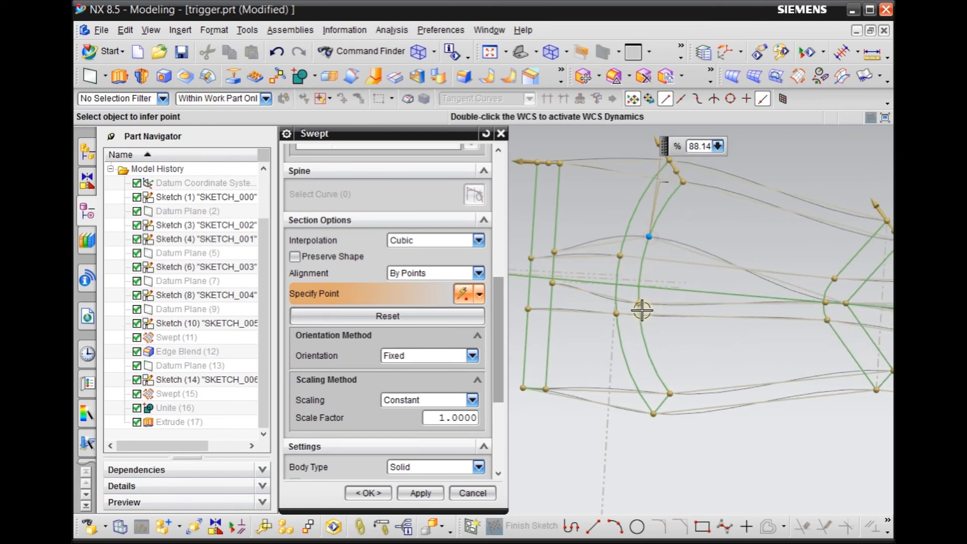
pyautogui.moveTo(642, 317); pyautogui.dragTo(645, 341)
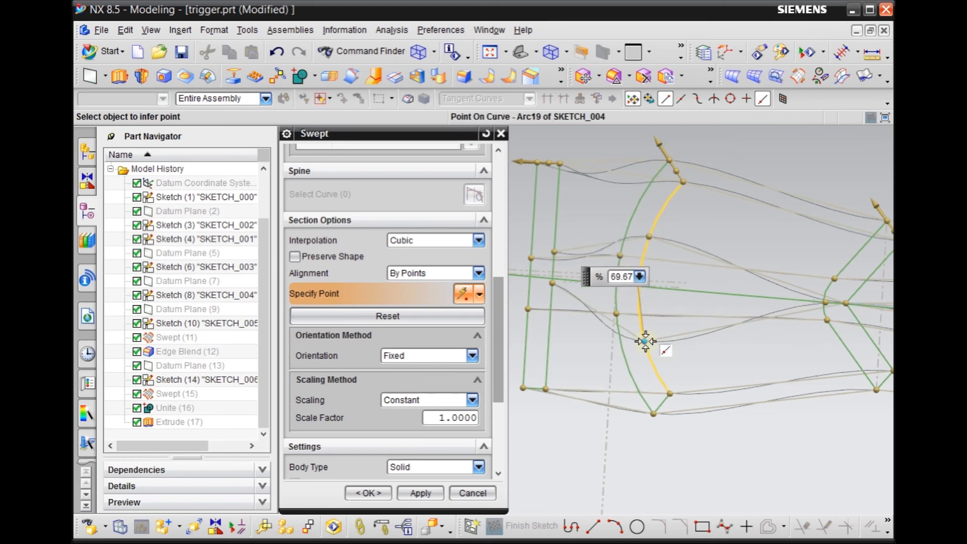
# Step: Spread the two alignment points on section 1's inner line apart, moving the upper to about 87.81% and the lower to about 69.26%
pyautogui.moveTo(554, 252); pyautogui.dragTo(555, 228)
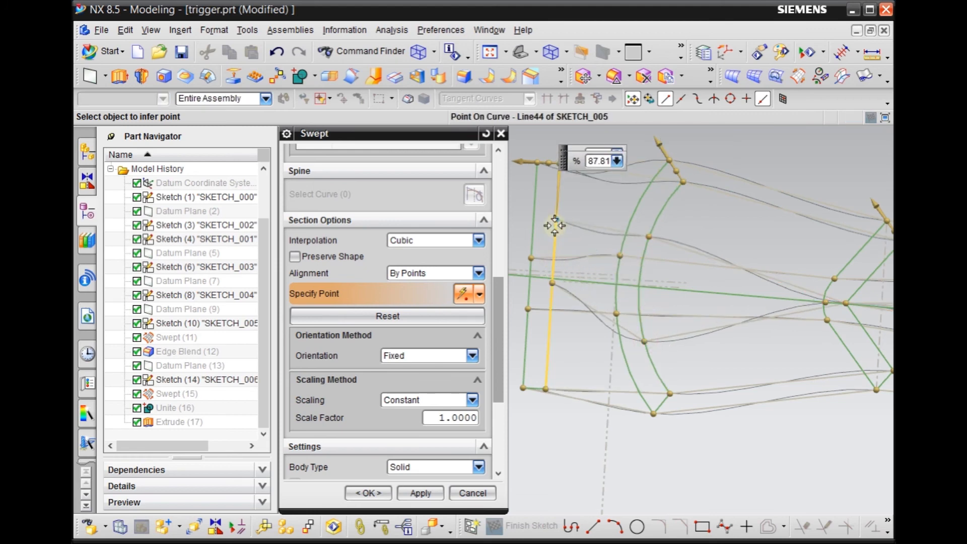
pyautogui.moveTo(554, 279); pyautogui.dragTo(551, 323)
pyautogui.scroll(-2, 806, 333)
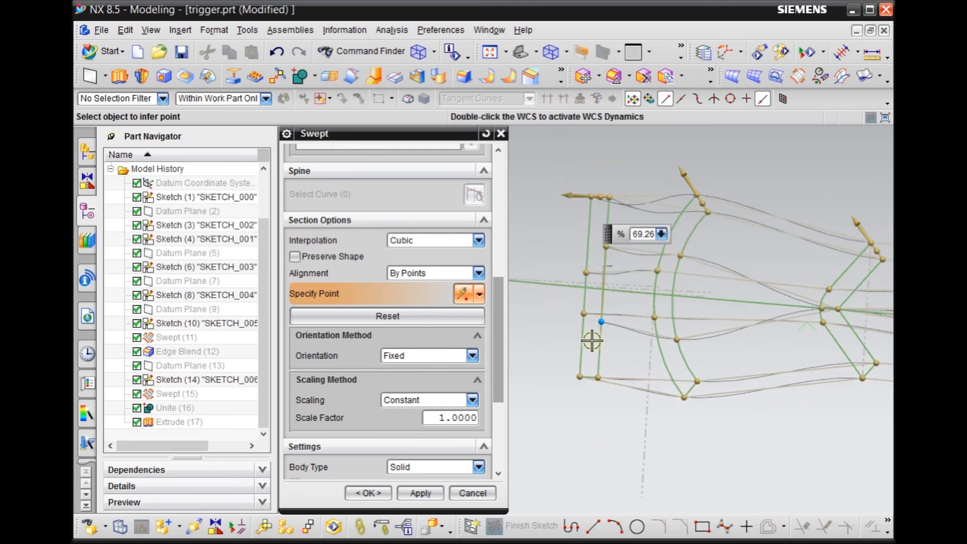
# Step: Examine the outer alignment points of the V-shaped section and their connections to the large curved section
pyautogui.scroll(-1, 592, 343)
pyautogui.scroll(-2, 607, 353)
pyautogui.scroll(3, 727, 328)
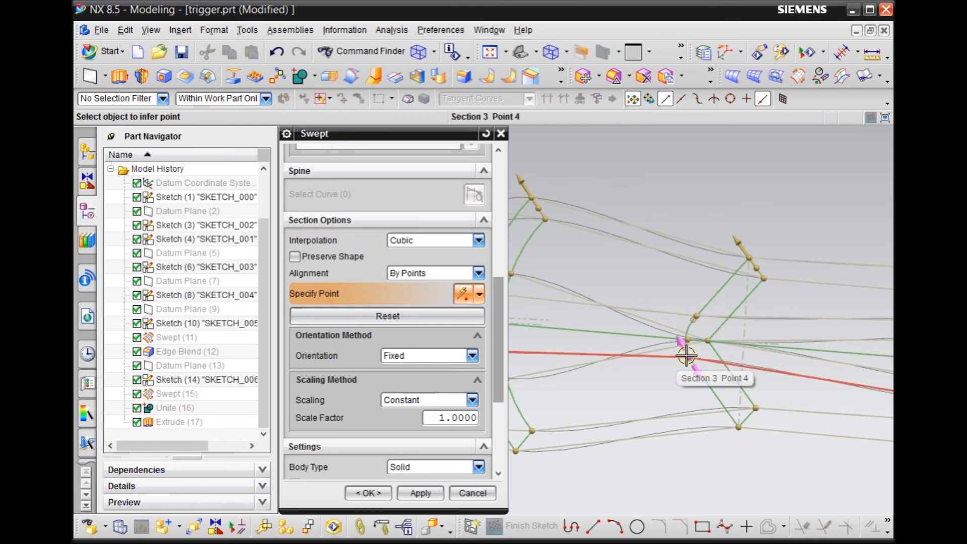
pyautogui.scroll(-3, 688, 346)
pyautogui.moveTo(713, 449); pyautogui.dragTo(681, 401, button='middle')
pyautogui.scroll(2, 664, 378)
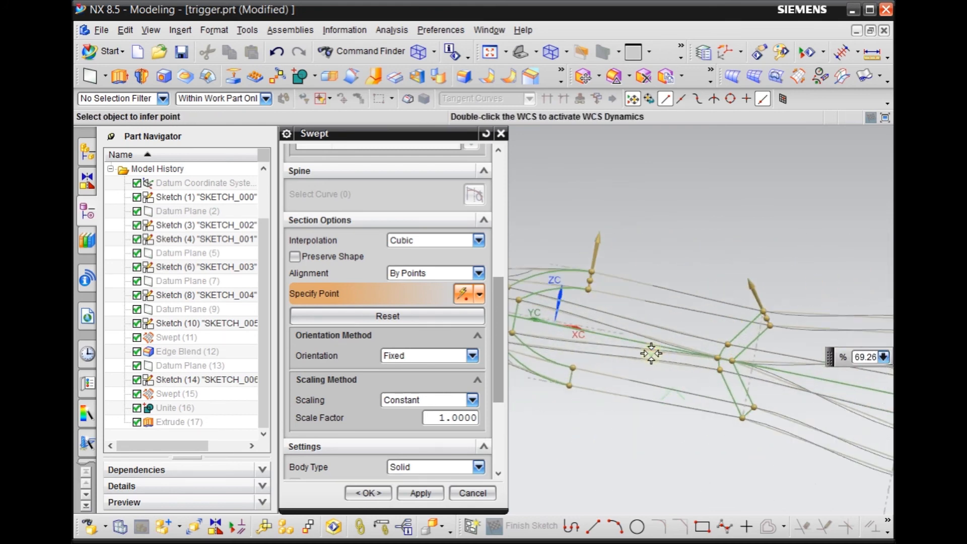
pyautogui.moveTo(709, 431); pyautogui.dragTo(696, 399, button='middle')
pyautogui.scroll(-2, 698, 387)
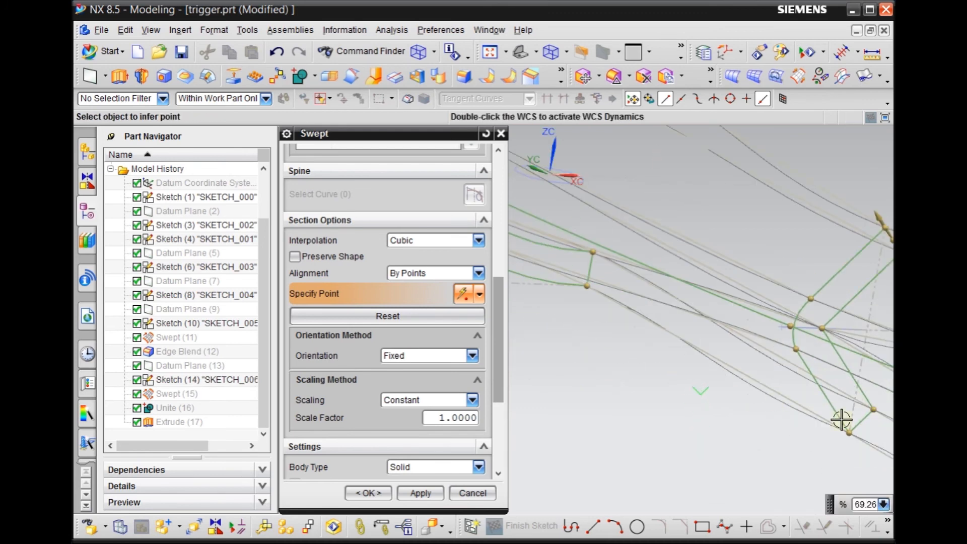
pyautogui.scroll(2, 841, 421)
# Step: Shift the V-shaped section's outer alignment points slightly, moving point 3 to about 25.64% and point 4 to about 35.14%
pyautogui.click(799, 356)
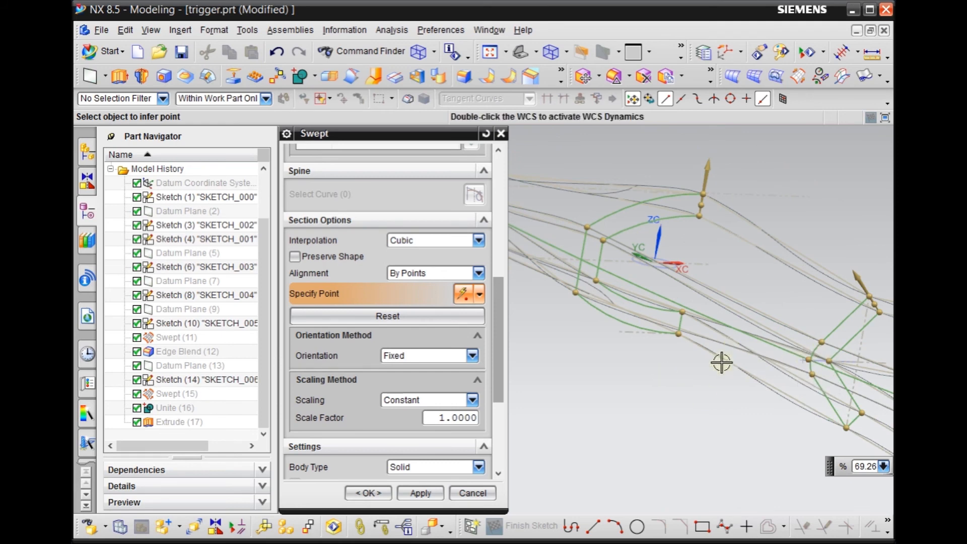
pyautogui.scroll(-4, 796, 360)
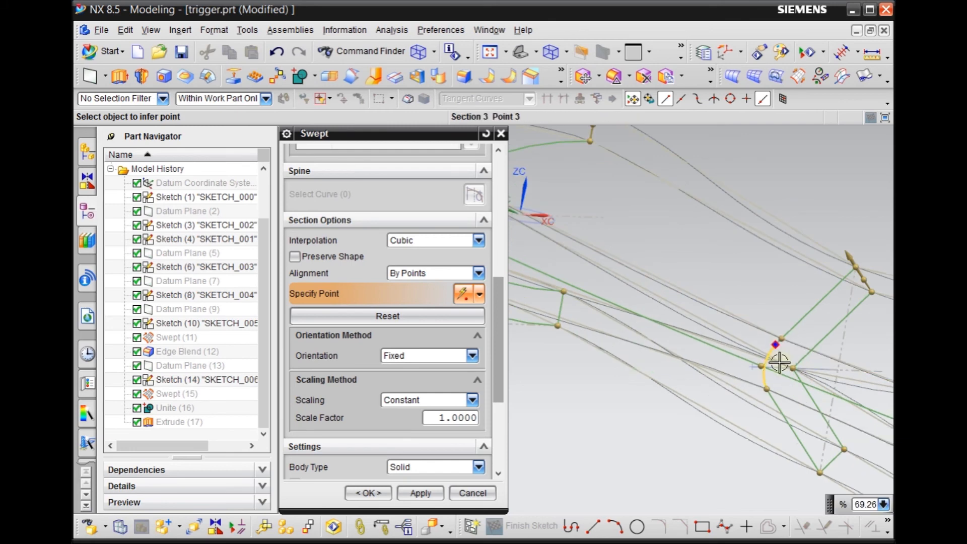
pyautogui.click(781, 344)
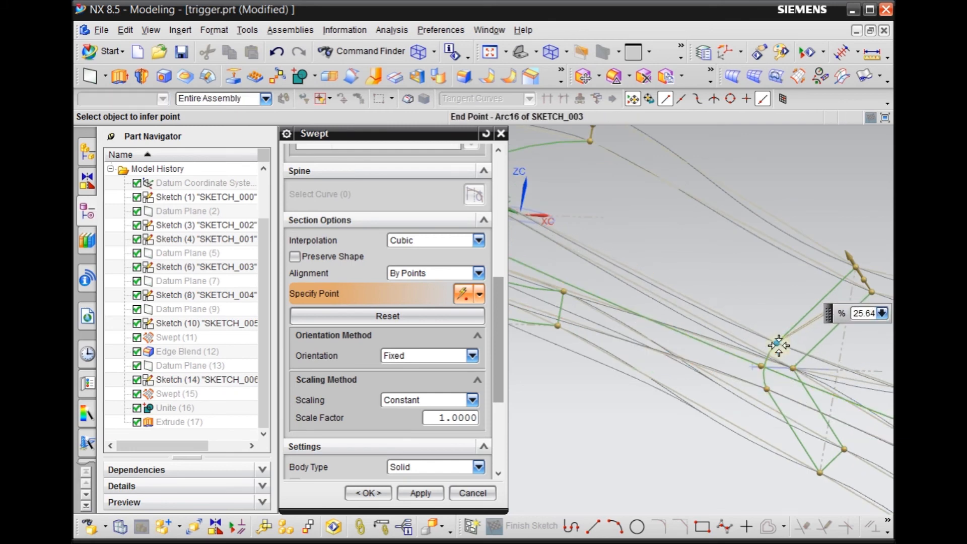
pyautogui.click(772, 401)
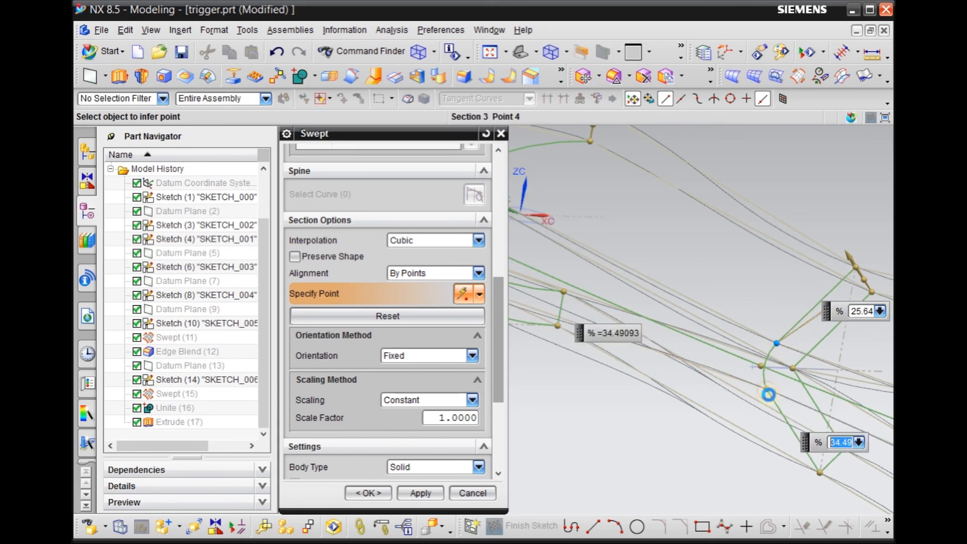
pyautogui.moveTo(772, 400); pyautogui.dragTo(771, 394)
# Step: Examine the alignment points and connecting curves across all of the sweep's sections from several angles
pyautogui.scroll(-1, 796, 382)
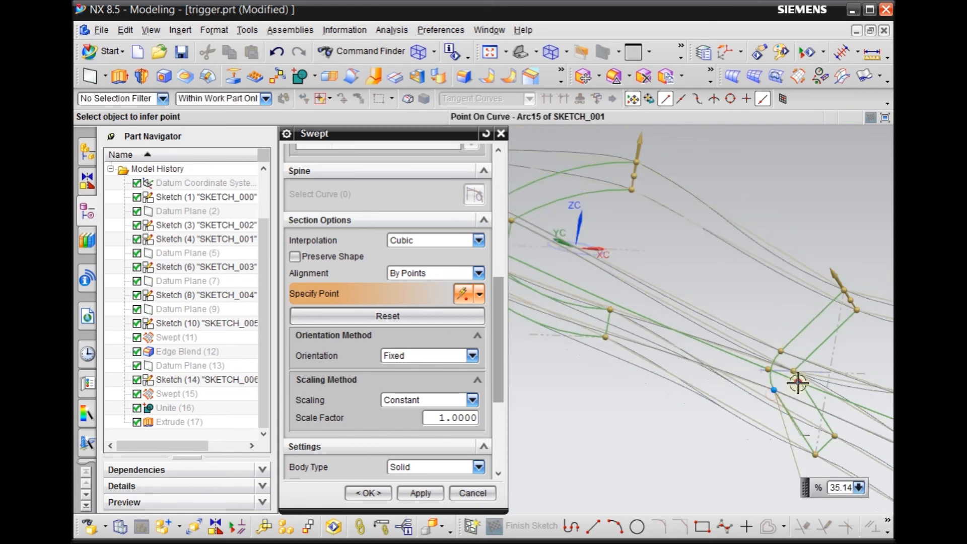
pyautogui.scroll(-3, 810, 406)
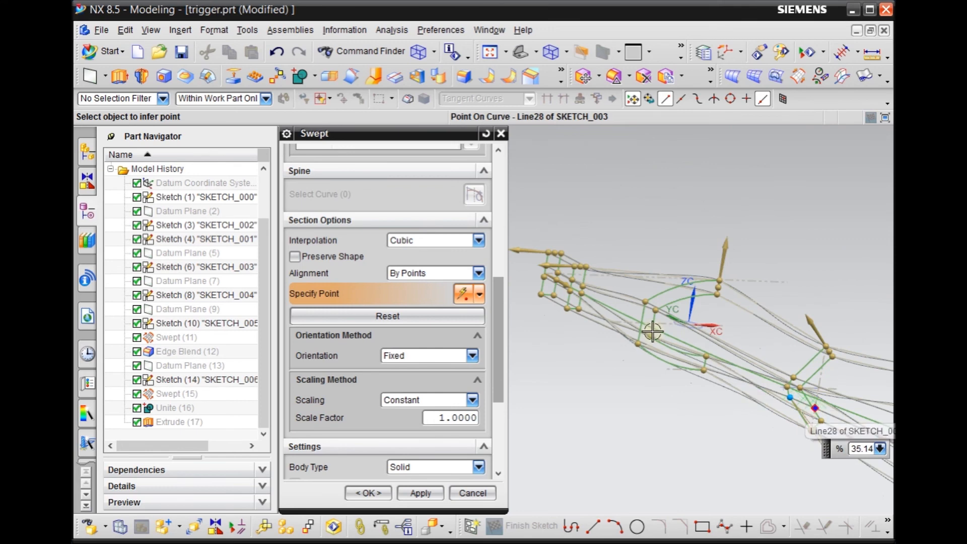
pyautogui.scroll(4, 630, 307)
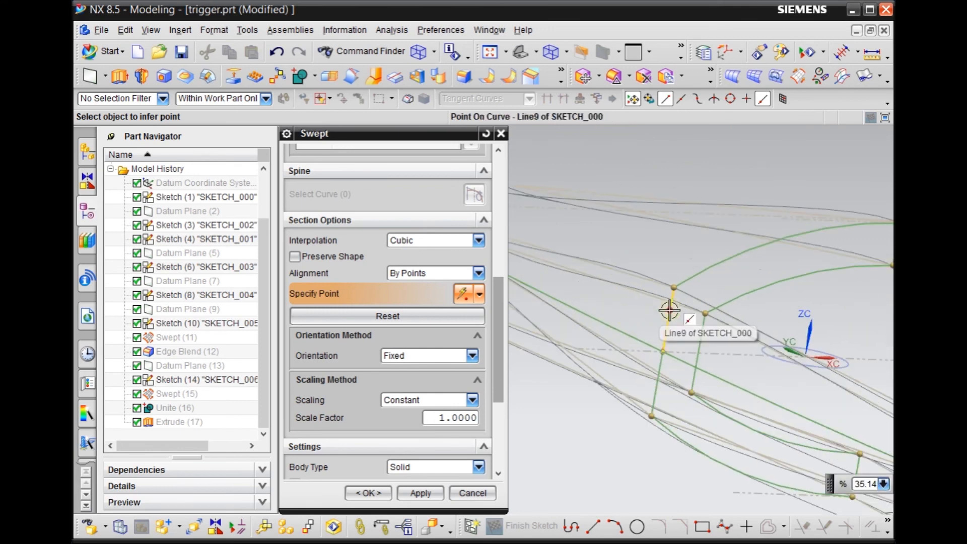
pyautogui.scroll(-1, 665, 269)
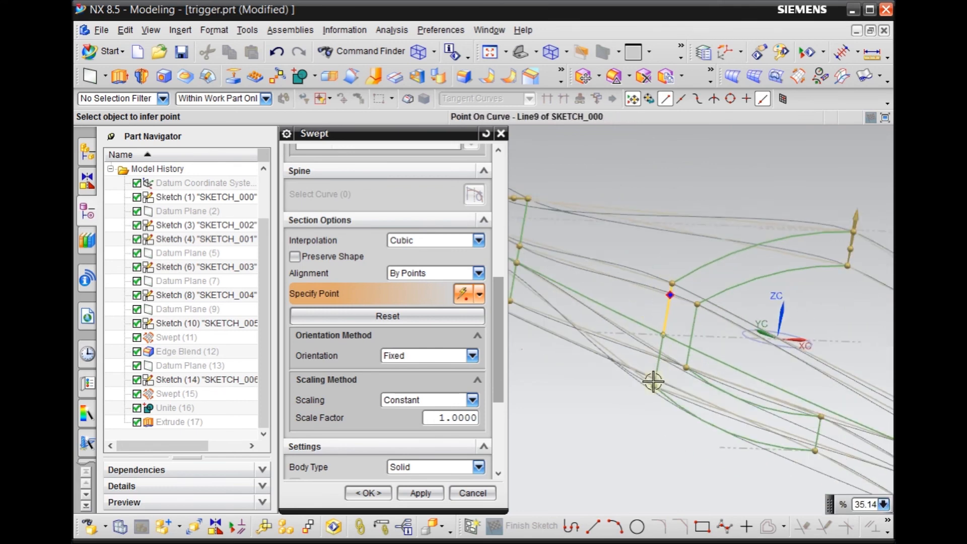
pyautogui.scroll(-2, 641, 324)
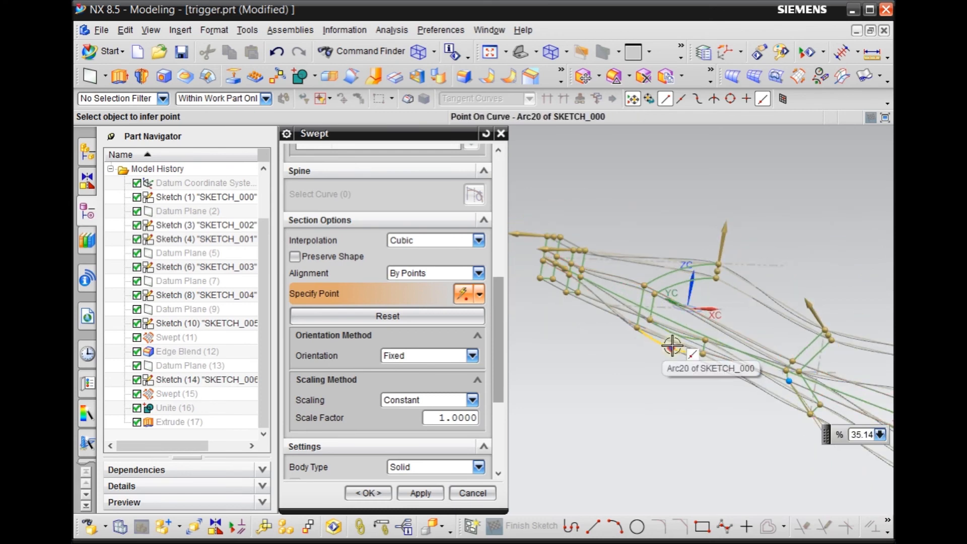
pyautogui.scroll(2, 788, 371)
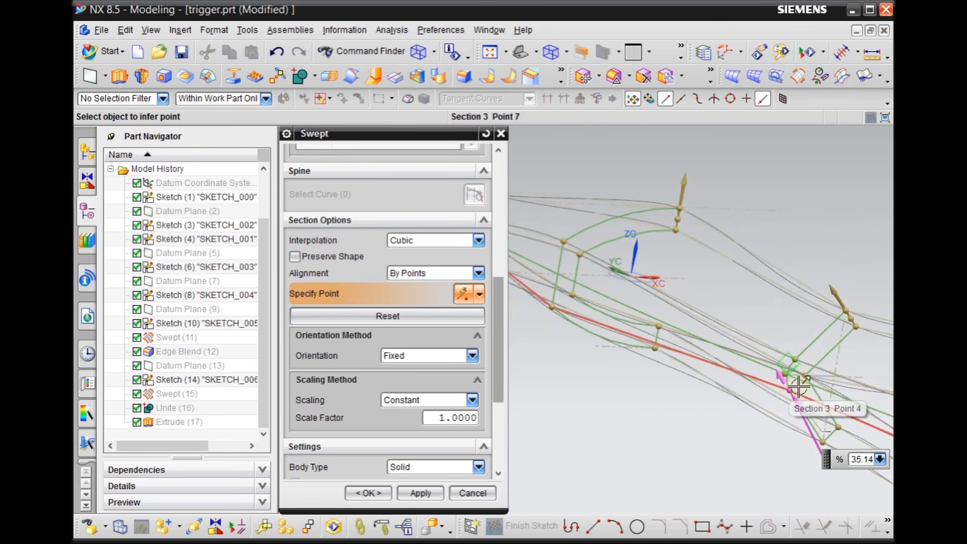
pyautogui.scroll(3, 797, 375)
pyautogui.scroll(-5, 812, 381)
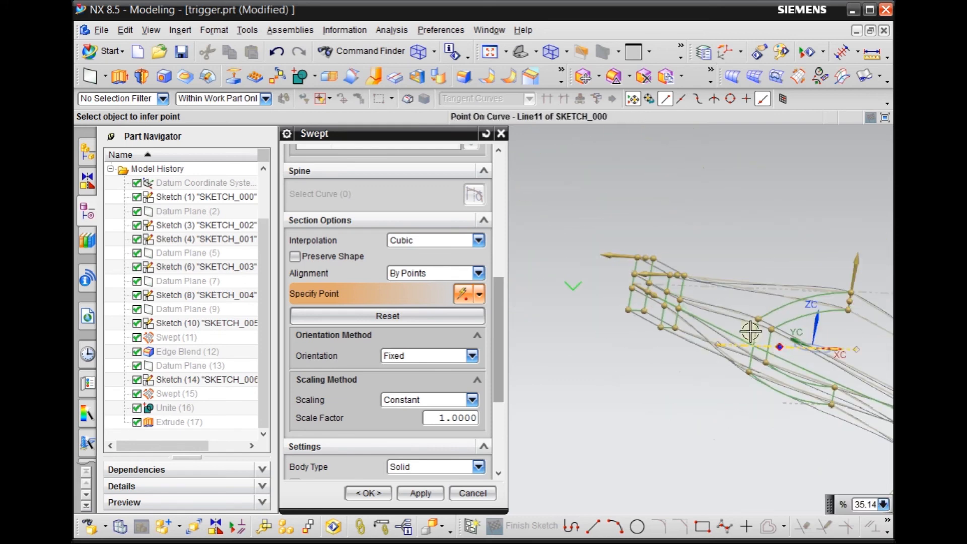
pyautogui.scroll(-5, 573, 227)
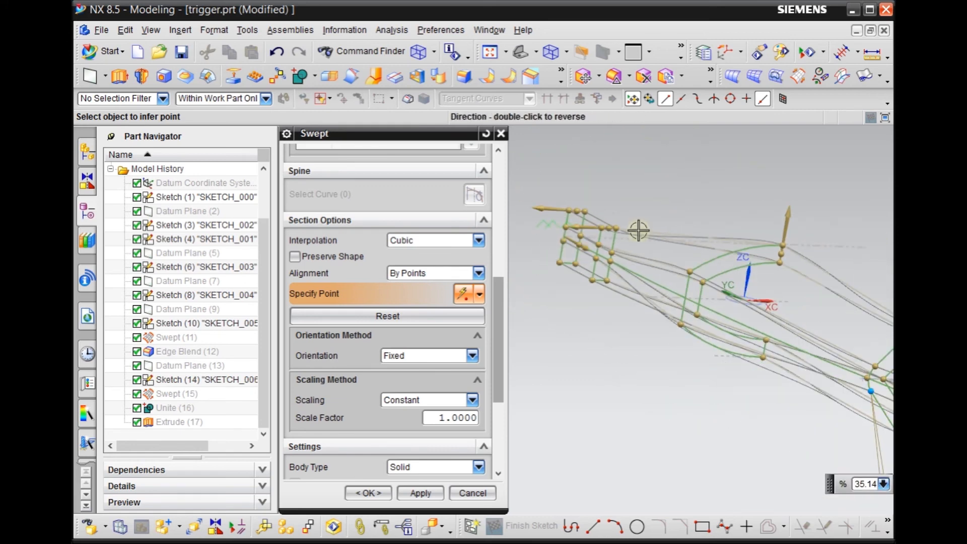
pyautogui.scroll(-2, 599, 239)
pyautogui.moveTo(695, 389); pyautogui.dragTo(679, 377, button='middle')
pyautogui.scroll(3, 862, 347)
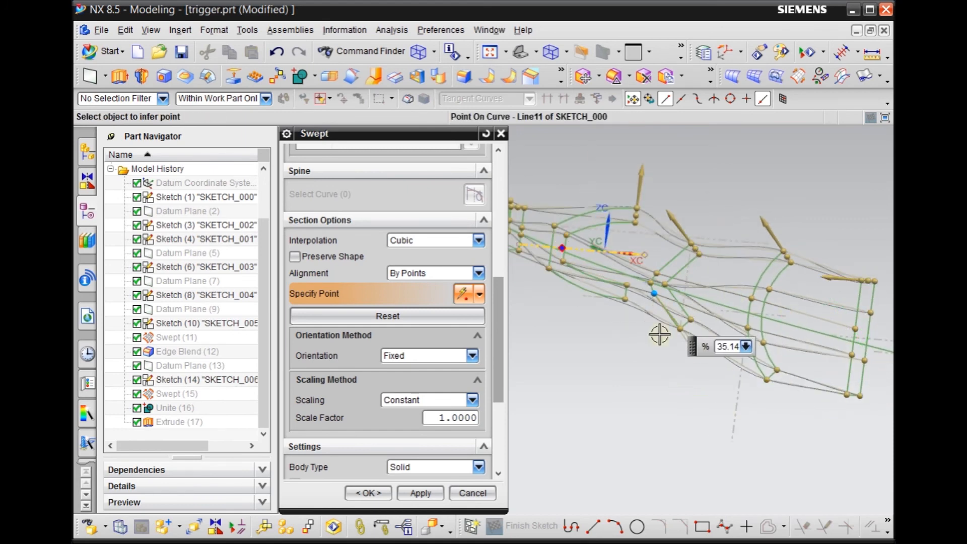
pyautogui.scroll(-3, 659, 334)
pyautogui.scroll(4, 621, 270)
pyautogui.scroll(-3, 653, 263)
pyautogui.moveTo(660, 370); pyautogui.dragTo(611, 381, button='middle')
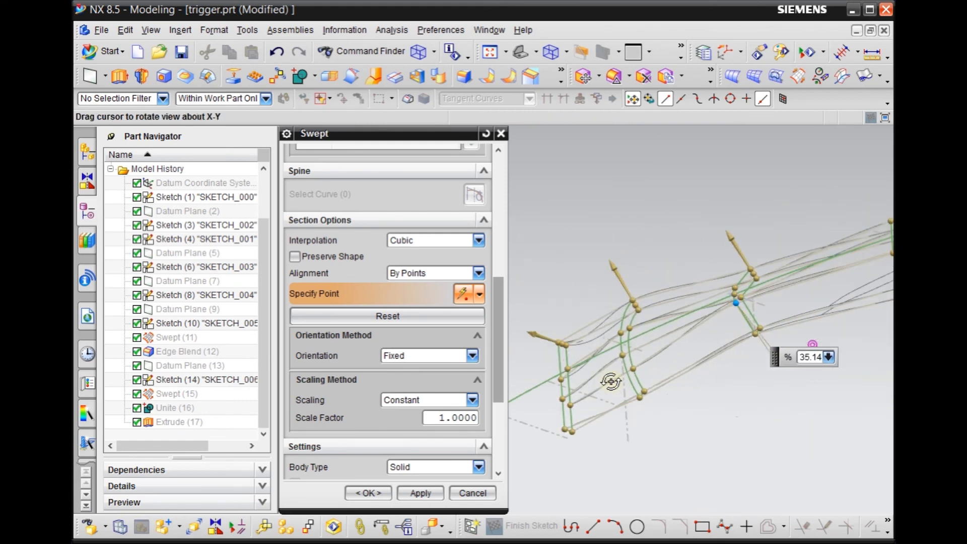
# Step: Complete the swept solid with the adjusted alignment points and display it shaded with edges
pyautogui.scroll(-5, 497, 369)
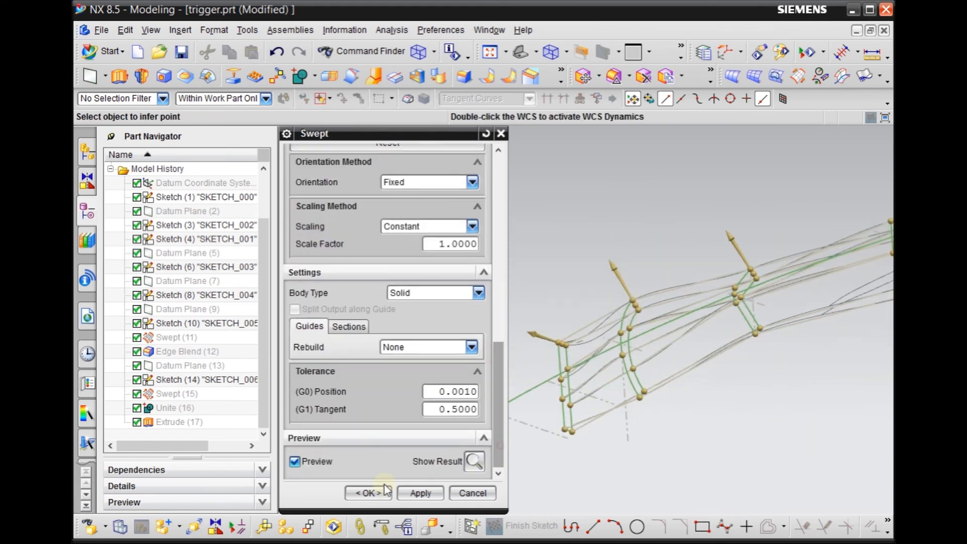
pyautogui.click(363, 495)
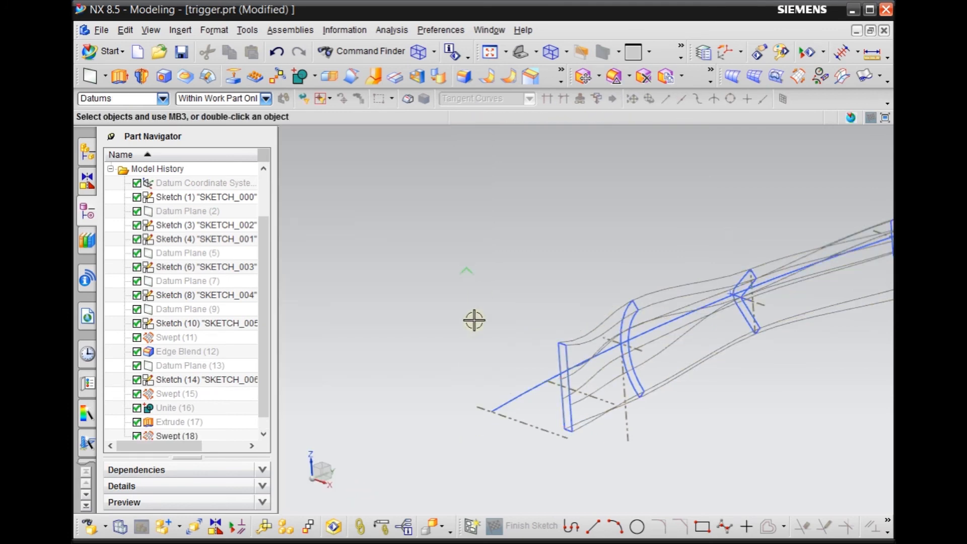
pyautogui.scroll(-3, 453, 300)
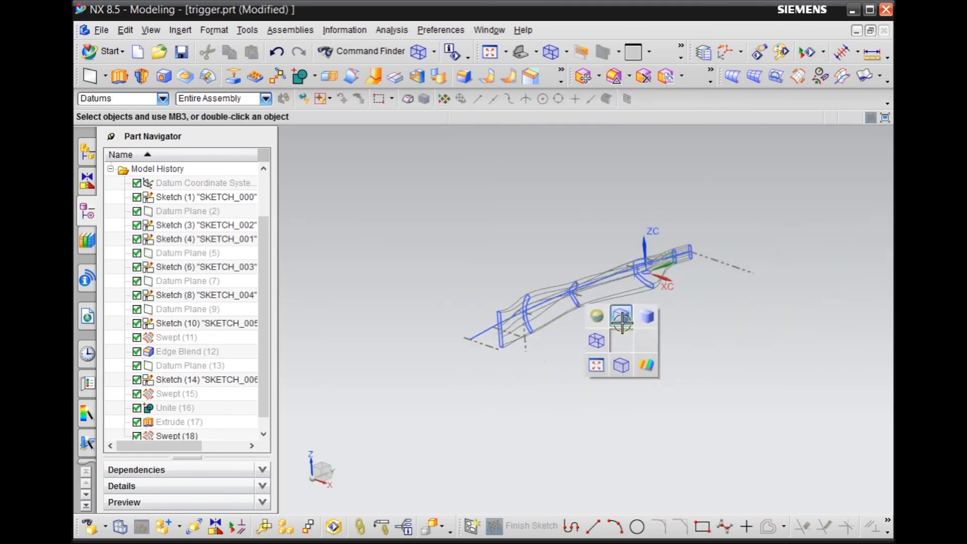
pyautogui.click(622, 319)
# Step: Examine the swept body's surfaces along its whole length and at both ends
pyautogui.scroll(5, 452, 296)
pyautogui.moveTo(500, 282)
pyautogui.mouseDown(button='middle')
pyautogui.moveTo(473, 268)
pyautogui.moveTo(441, 288)
pyautogui.moveTo(470, 297)
pyautogui.moveTo(484, 370)
pyautogui.moveTo(458, 316)
pyautogui.moveTo(497, 306)
pyautogui.moveTo(521, 332)
pyautogui.moveTo(482, 318)
pyautogui.moveTo(460, 283)
pyautogui.moveTo(456, 304)
pyautogui.moveTo(432, 274)
pyautogui.mouseUp(button='middle')
pyautogui.scroll(-3, 546, 326)
pyautogui.moveTo(741, 333); pyautogui.dragTo(777, 330, button='middle')
pyautogui.scroll(3, 736, 352)
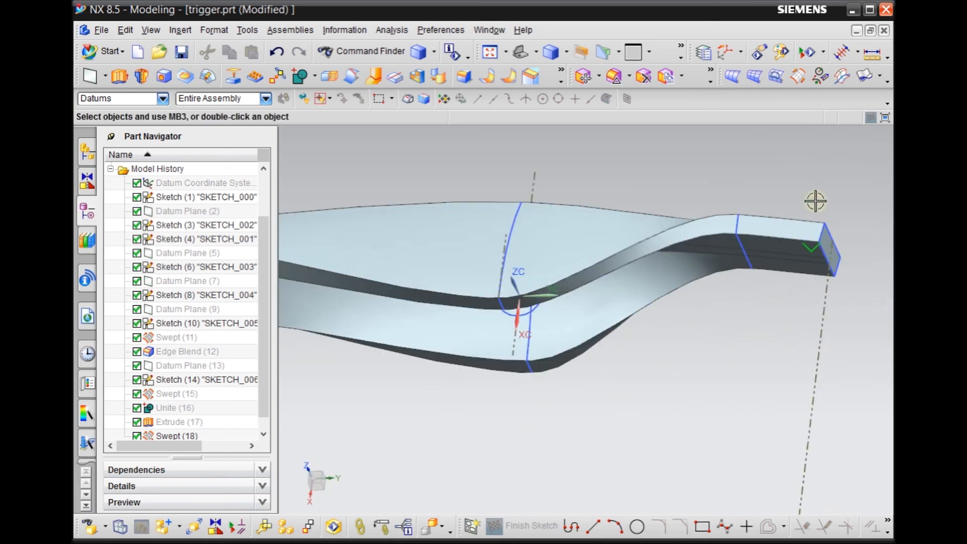
pyautogui.scroll(2, 816, 201)
pyautogui.scroll(-3, 815, 201)
pyautogui.moveTo(700, 371); pyautogui.dragTo(753, 326, button='middle')
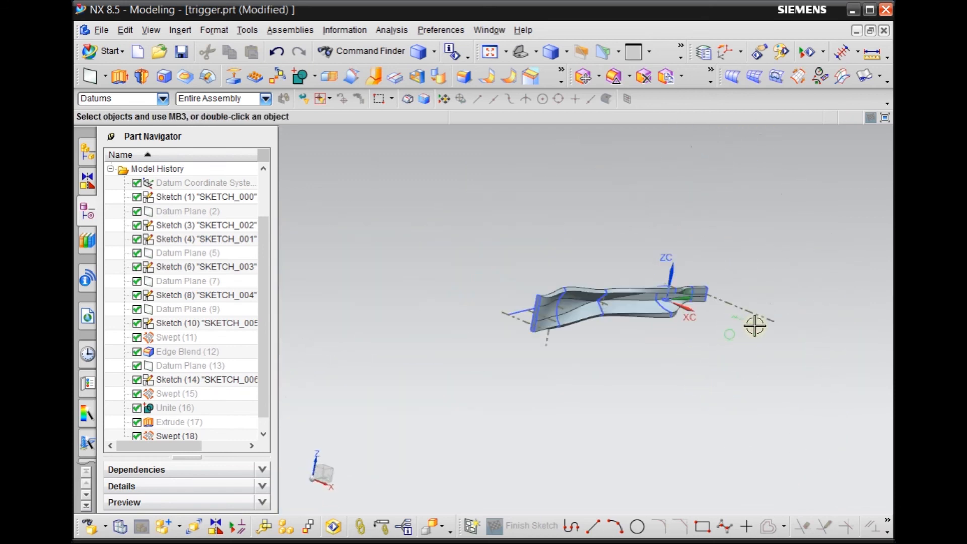
pyautogui.scroll(2, 510, 304)
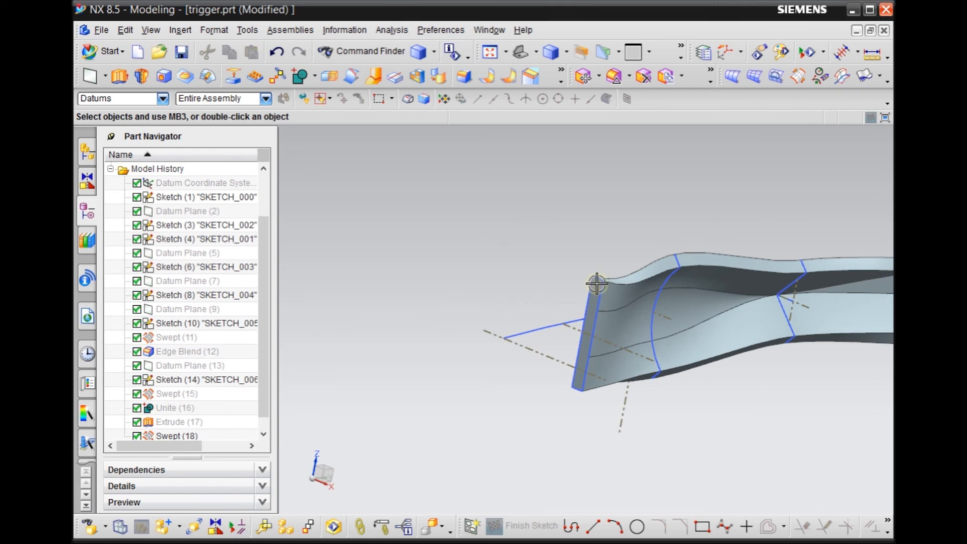
pyautogui.scroll(2, 597, 283)
pyautogui.scroll(-2, 591, 248)
pyautogui.moveTo(692, 447); pyautogui.dragTo(653, 432, button='middle')
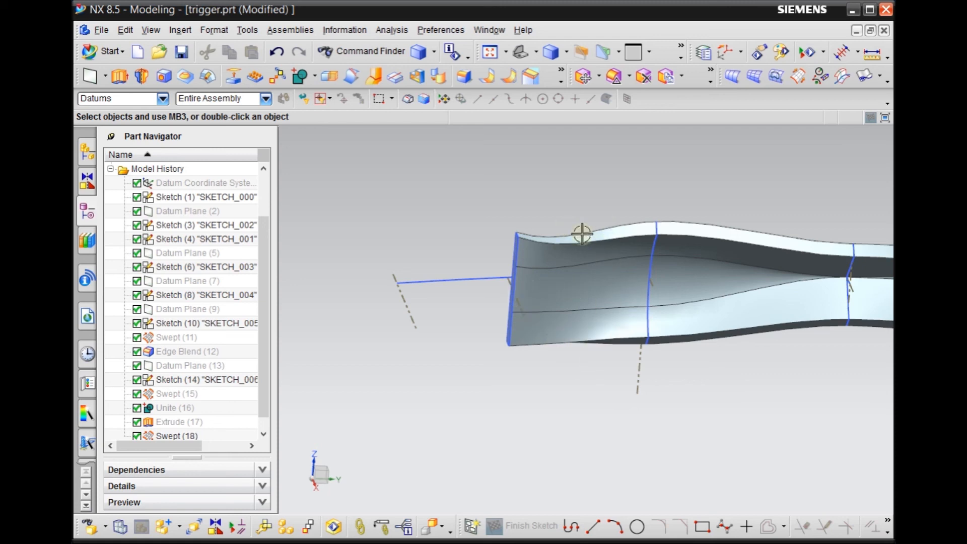
# Step: Review the available Boolean operations and inspect the wavy edges and inner surfaces at the body's wide end
pyautogui.click(313, 78)
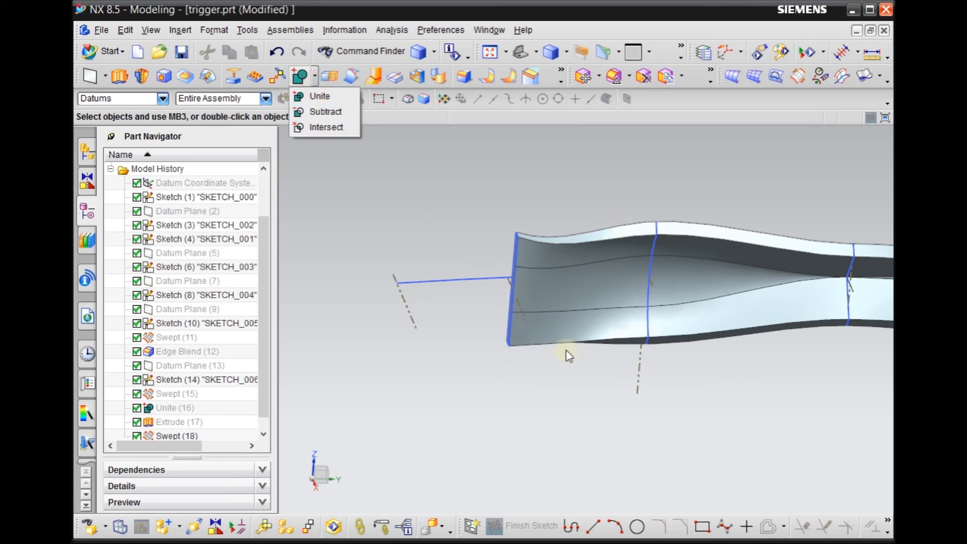
pyautogui.click(360, 228)
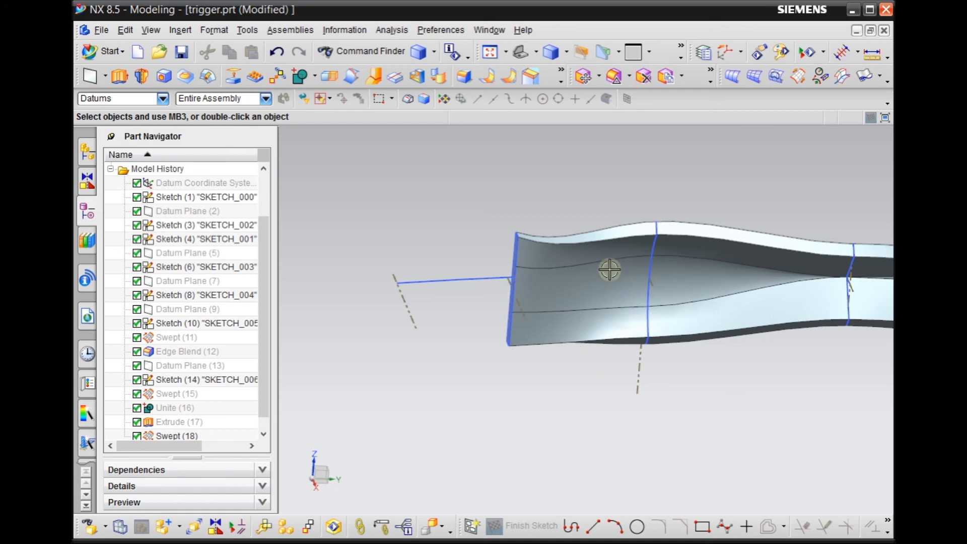
pyautogui.scroll(4, 585, 233)
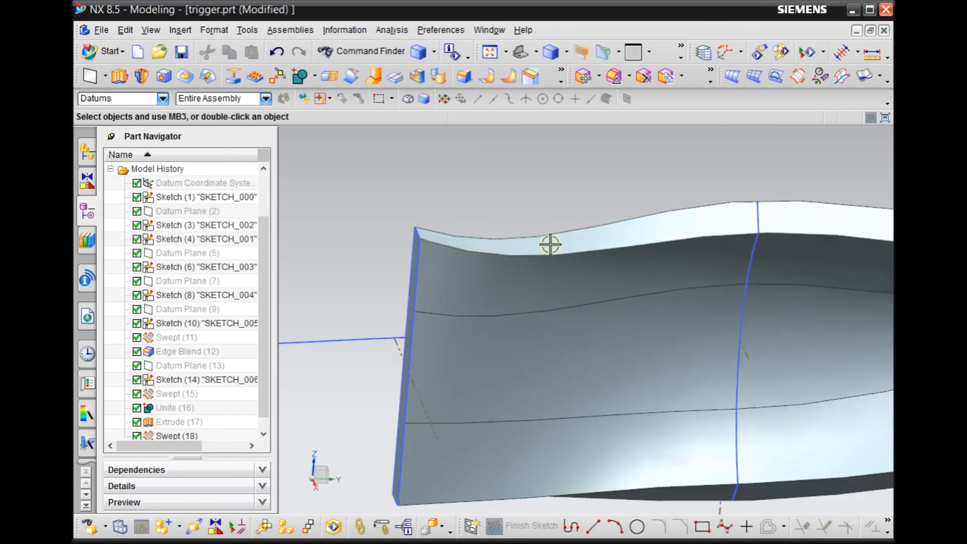
pyautogui.scroll(-2, 560, 188)
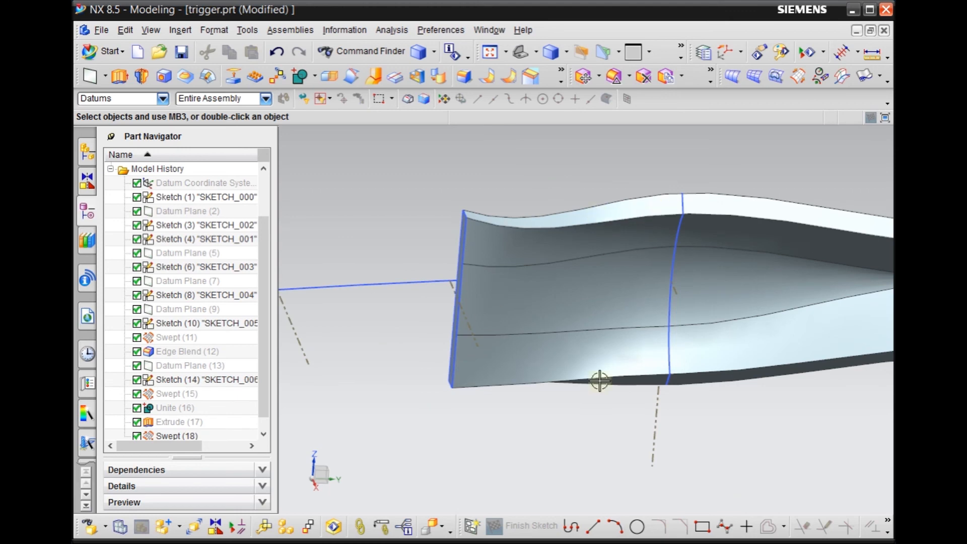
pyautogui.scroll(-2, 599, 381)
pyautogui.moveTo(579, 304); pyautogui.dragTo(521, 415, button='middle')
pyautogui.moveTo(588, 306); pyautogui.dragTo(625, 302, button='middle')
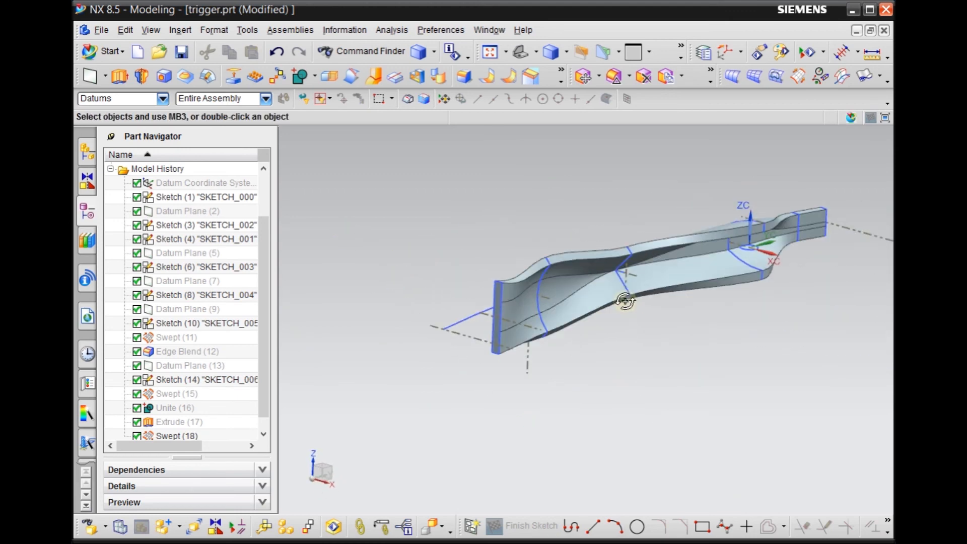
pyautogui.scroll(2, 516, 173)
pyautogui.moveTo(516, 173); pyautogui.dragTo(491, 179, button='middle')
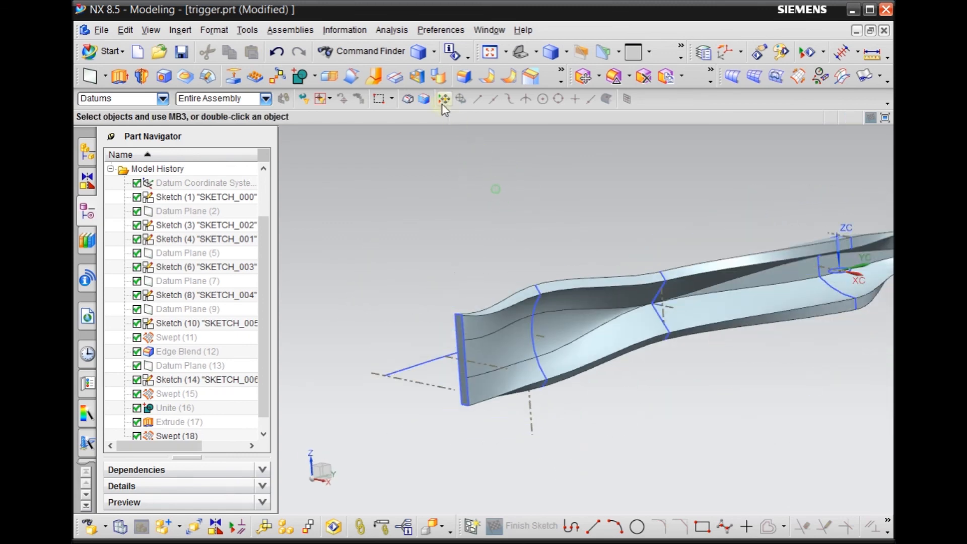
# Step: Start an Edge Blend and select the two short corner edges on the flat face at the body's wide end
pyautogui.click(464, 78)
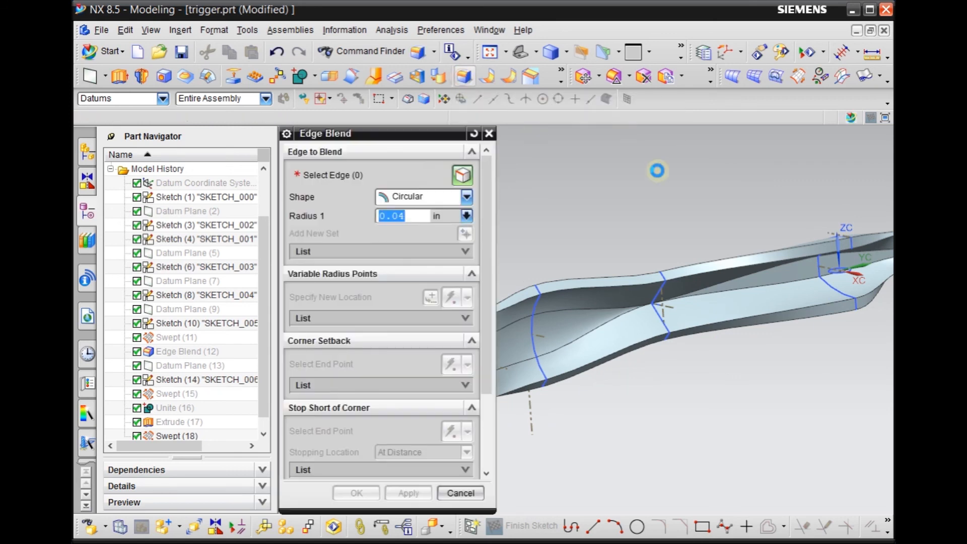
pyautogui.scroll(-3, 664, 296)
pyautogui.scroll(5, 664, 296)
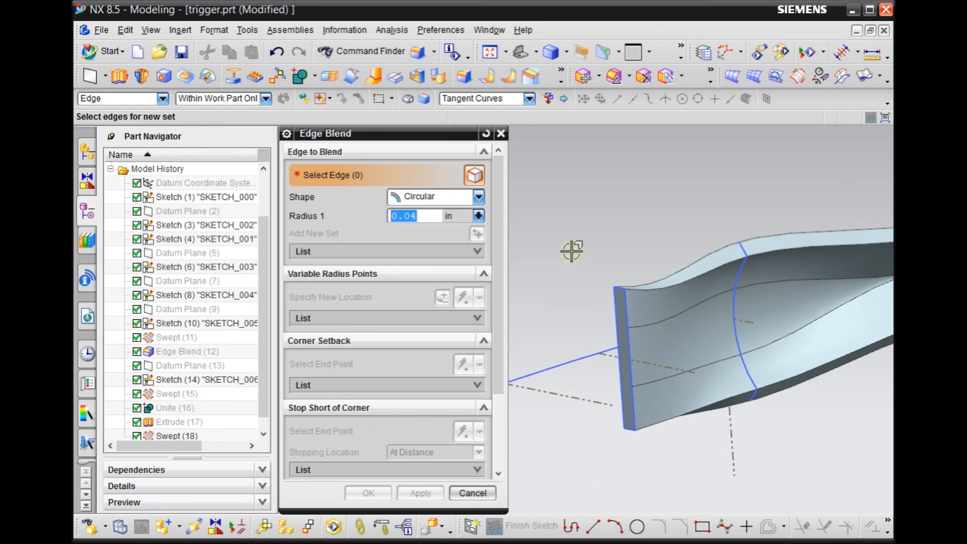
pyautogui.scroll(-3, 572, 251)
pyautogui.moveTo(725, 406)
pyautogui.mouseDown(button='middle')
pyautogui.moveTo(751, 425)
pyautogui.moveTo(735, 410)
pyautogui.mouseUp(button='middle')
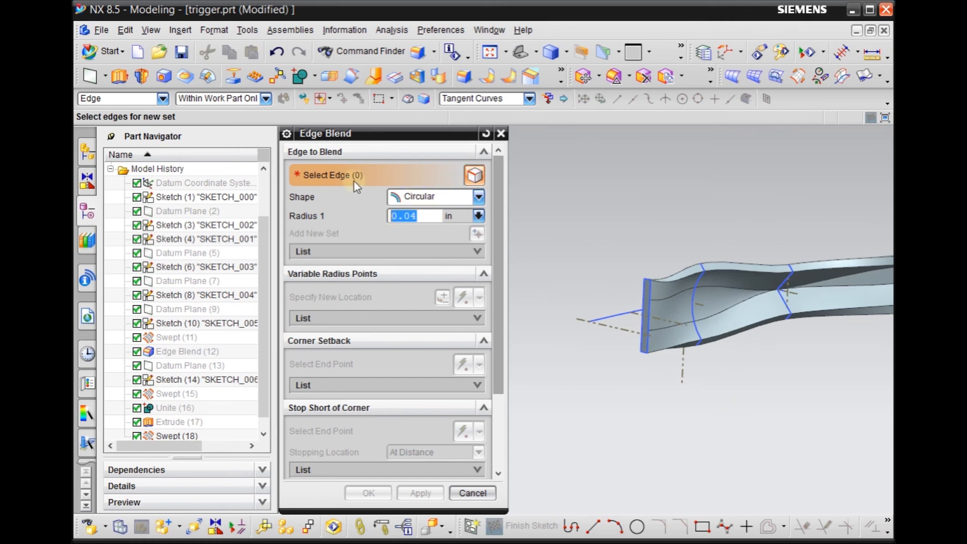
pyautogui.scroll(2, 622, 243)
pyautogui.moveTo(609, 270); pyautogui.dragTo(625, 306, button='middle')
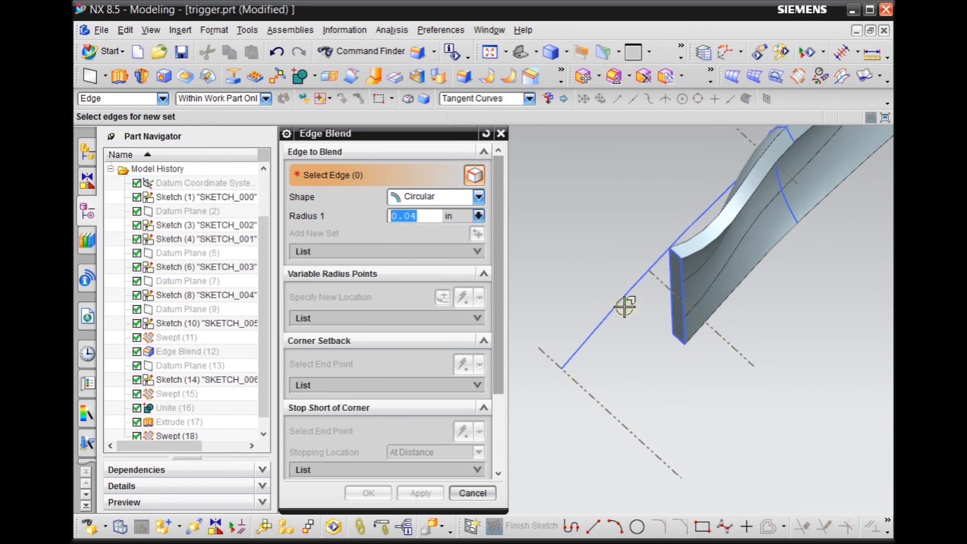
pyautogui.click(676, 252)
pyautogui.click(725, 274)
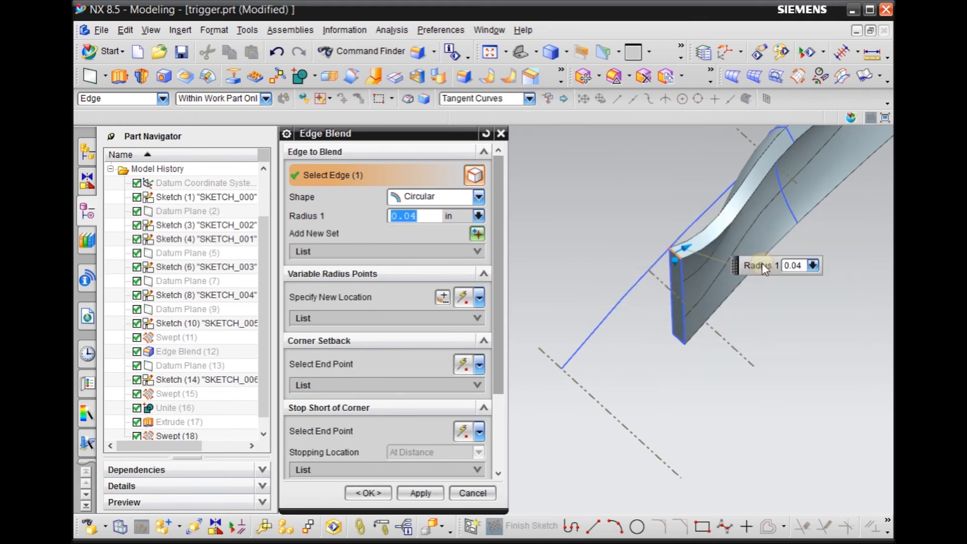
pyautogui.moveTo(674, 367); pyautogui.dragTo(675, 291, button='middle')
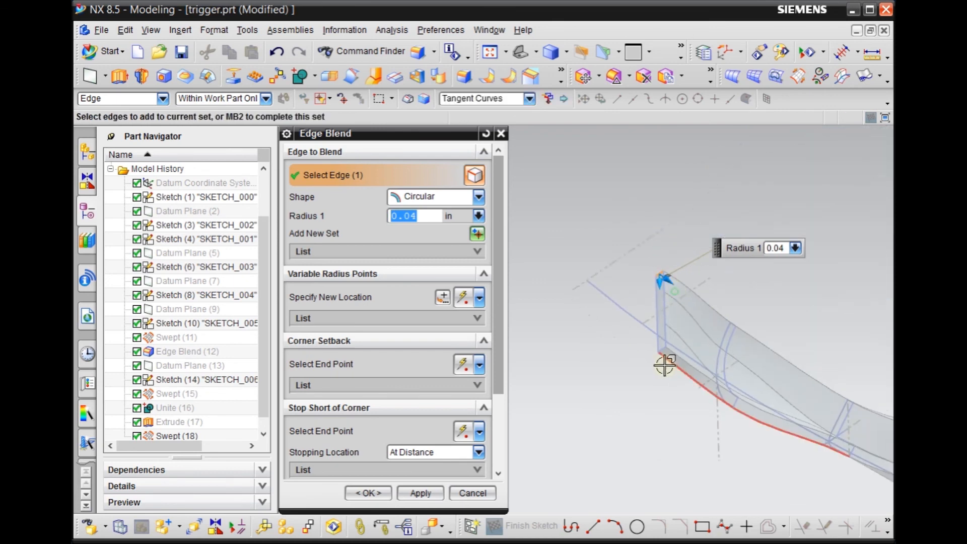
pyautogui.scroll(-4, 664, 369)
pyautogui.click(666, 326)
pyautogui.moveTo(667, 326); pyautogui.dragTo(612, 419, button='middle')
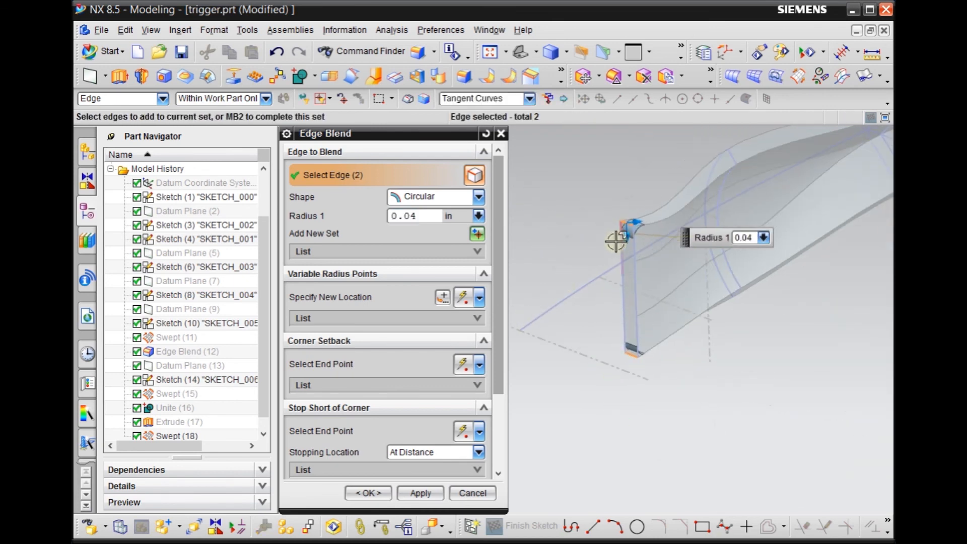
# Step: Try to enlarge the radius of the two corner blends to 0.23 in
pyautogui.moveTo(624, 237); pyautogui.dragTo(629, 280)
pyautogui.moveTo(648, 382); pyautogui.dragTo(641, 347, button='middle')
pyautogui.moveTo(635, 275); pyautogui.dragTo(629, 282)
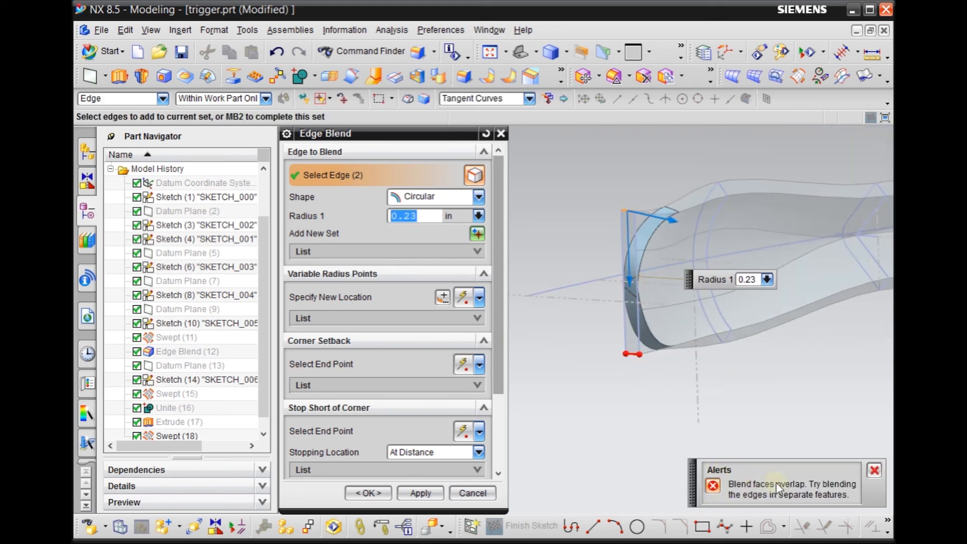
# Step: Set the radius of the two corner blends to 0.19 in and switch their shape to Conic
pyautogui.moveTo(629, 292); pyautogui.dragTo(631, 267)
pyautogui.moveTo(692, 391); pyautogui.dragTo(666, 381, button='middle')
pyautogui.scroll(-2, 702, 370)
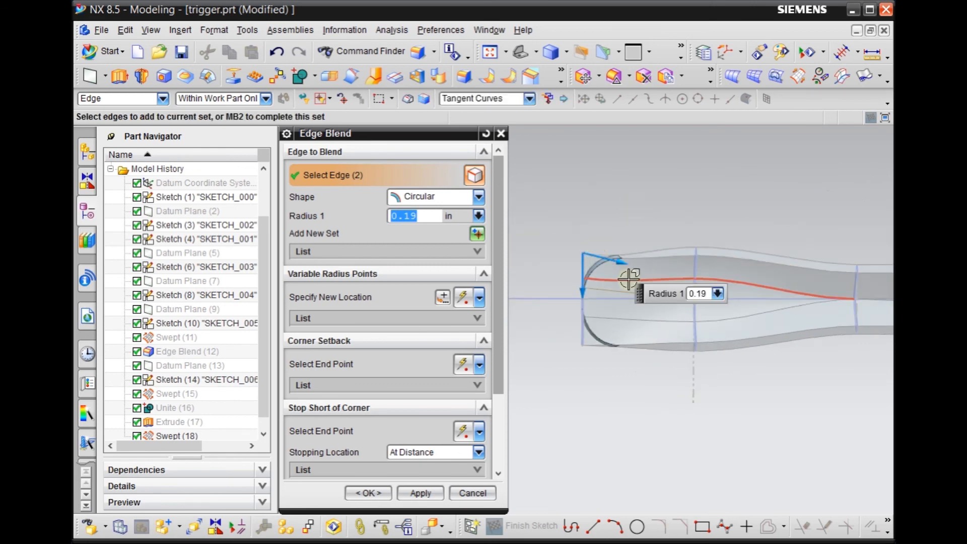
pyautogui.scroll(3, 618, 278)
pyautogui.scroll(-2, 692, 232)
pyautogui.moveTo(667, 404); pyautogui.dragTo(700, 395, button='middle')
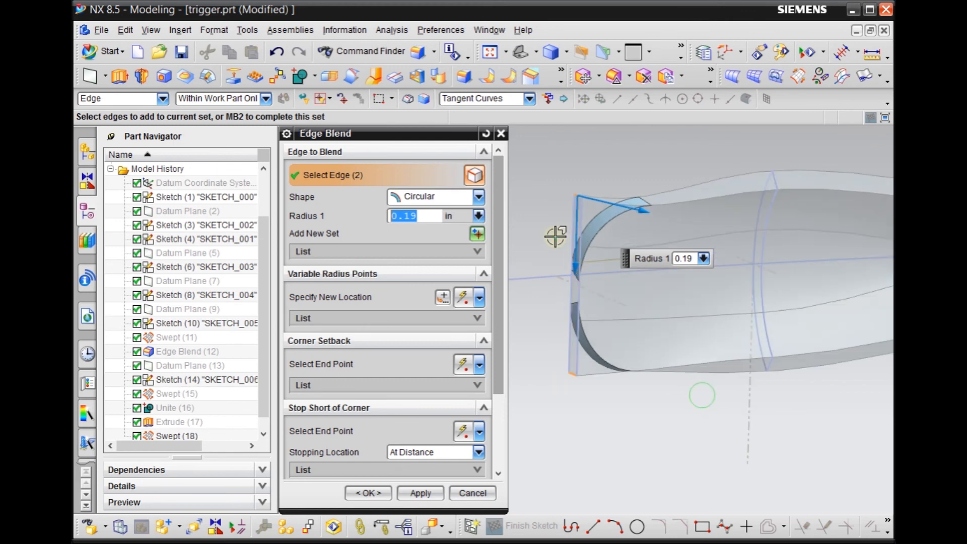
pyautogui.click(445, 197)
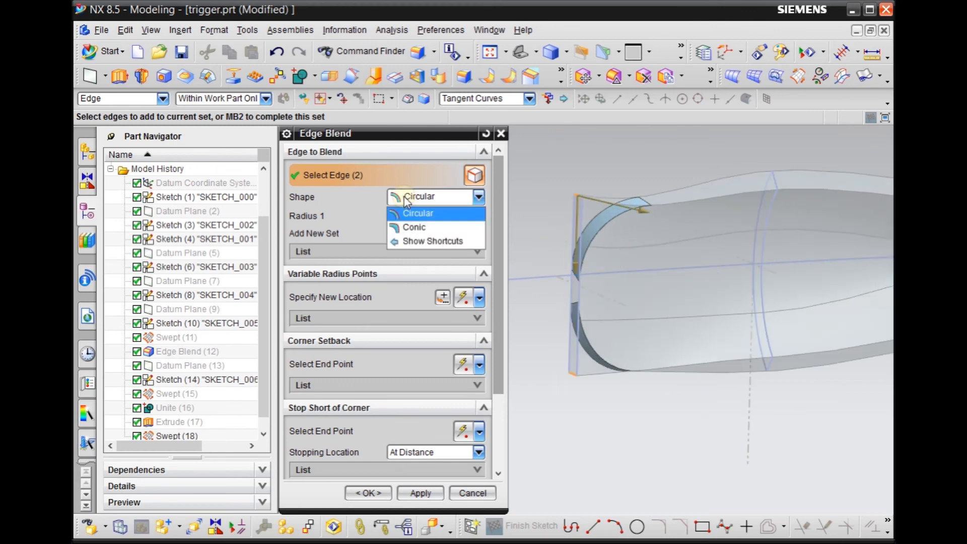
pyautogui.click(429, 230)
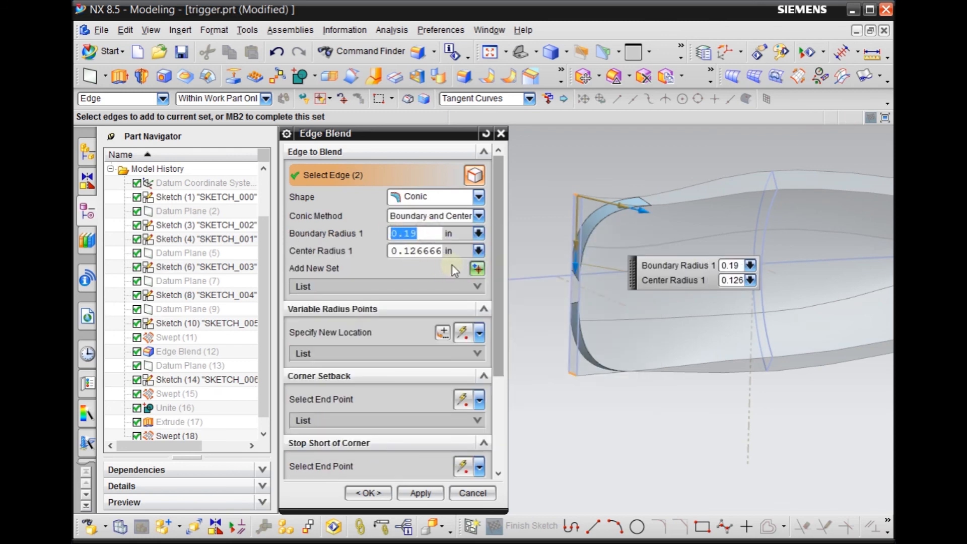
# Step: Set both the boundary and center radius of the conic corner blends to 0.2 in and complete the Edge Blend
pyautogui.moveTo(655, 443)
pyautogui.mouseDown(button='middle')
pyautogui.moveTo(659, 460)
pyautogui.moveTo(657, 436)
pyautogui.mouseUp(button='middle')
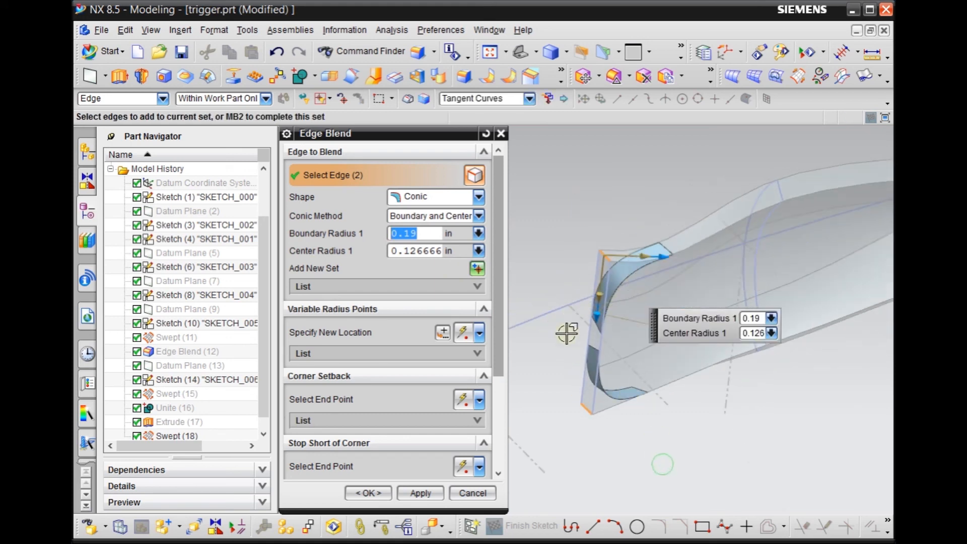
pyautogui.moveTo(596, 318); pyautogui.dragTo(599, 296)
pyautogui.moveTo(639, 257); pyautogui.dragTo(662, 255)
pyautogui.moveTo(654, 411); pyautogui.dragTo(623, 376, button='middle')
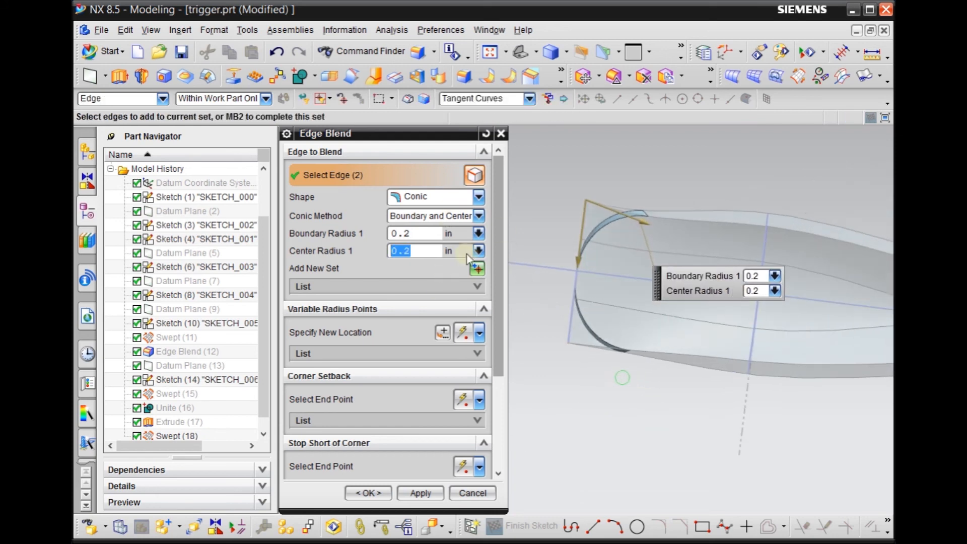
pyautogui.moveTo(503, 265); pyautogui.dragTo(489, 332)
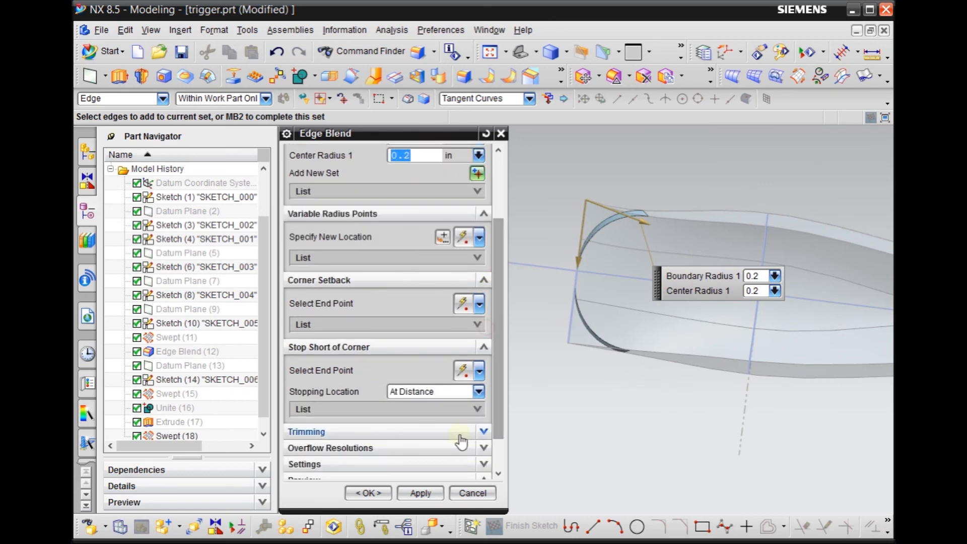
pyautogui.click(368, 492)
# Step: Examine the blended trigger body along its length and review the available Boolean operations
pyautogui.moveTo(490, 342); pyautogui.dragTo(414, 331, button='middle')
pyautogui.scroll(5, 723, 291)
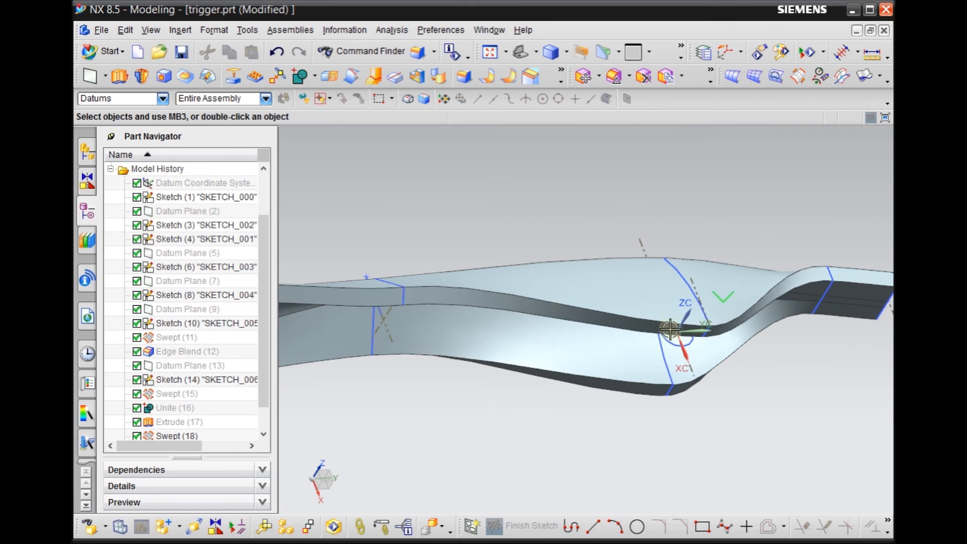
pyautogui.scroll(-3, 725, 307)
pyautogui.scroll(3, 698, 304)
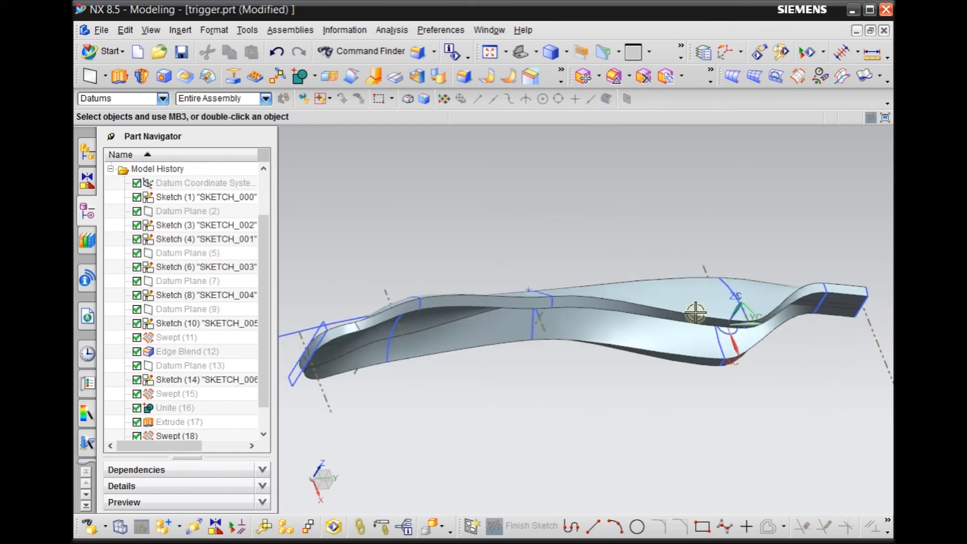
pyautogui.scroll(-3, 729, 331)
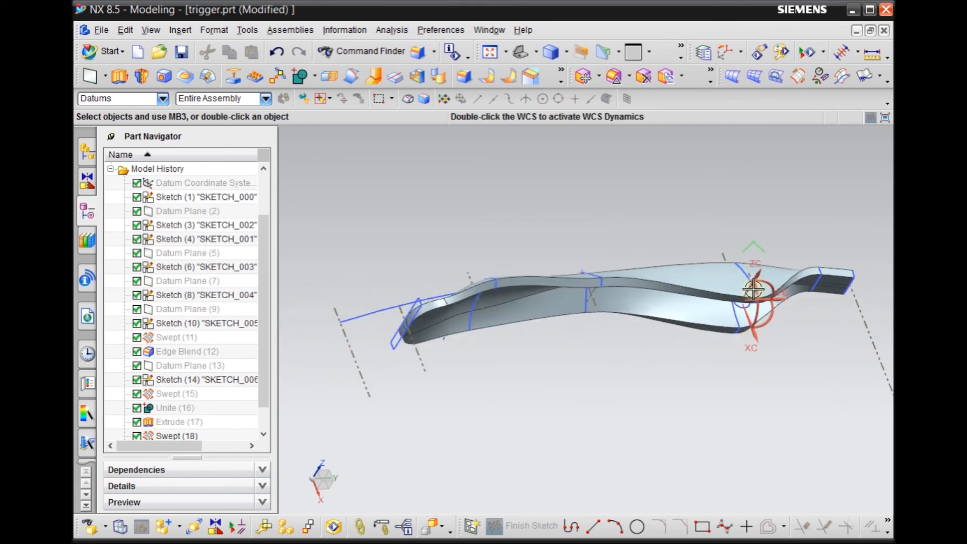
pyautogui.moveTo(786, 408); pyautogui.dragTo(790, 409, button='middle')
pyautogui.click(314, 77)
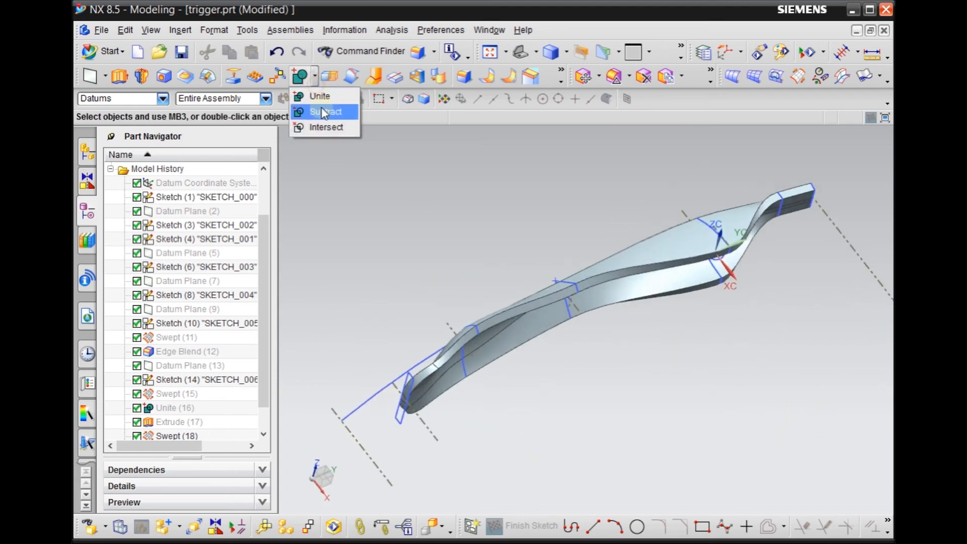
pyautogui.click(484, 237)
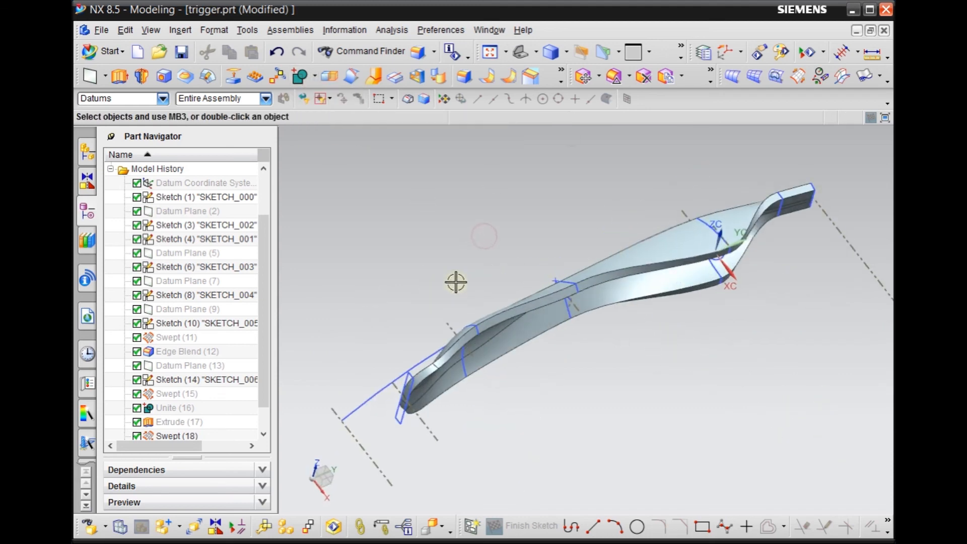
# Step: Set up an Extrude of the small circle at the WCS origin with a symmetric distance of 0.4 in
pyautogui.click(119, 76)
pyautogui.scroll(3, 760, 263)
pyautogui.moveTo(760, 264)
pyautogui.mouseDown(button='middle')
pyautogui.moveTo(772, 295)
pyautogui.moveTo(739, 345)
pyautogui.mouseUp(button='middle')
pyautogui.click(647, 353)
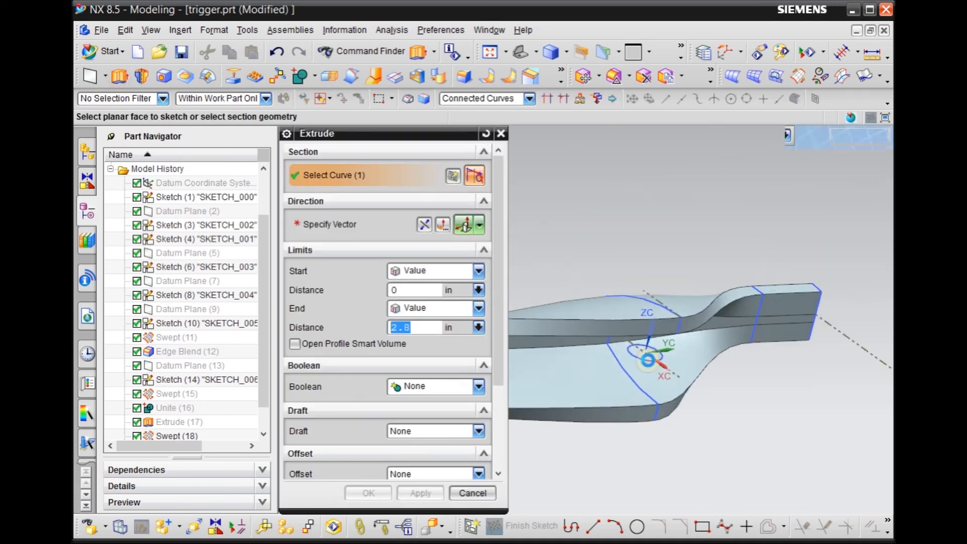
pyautogui.scroll(-3, 768, 339)
pyautogui.scroll(-3, 650, 368)
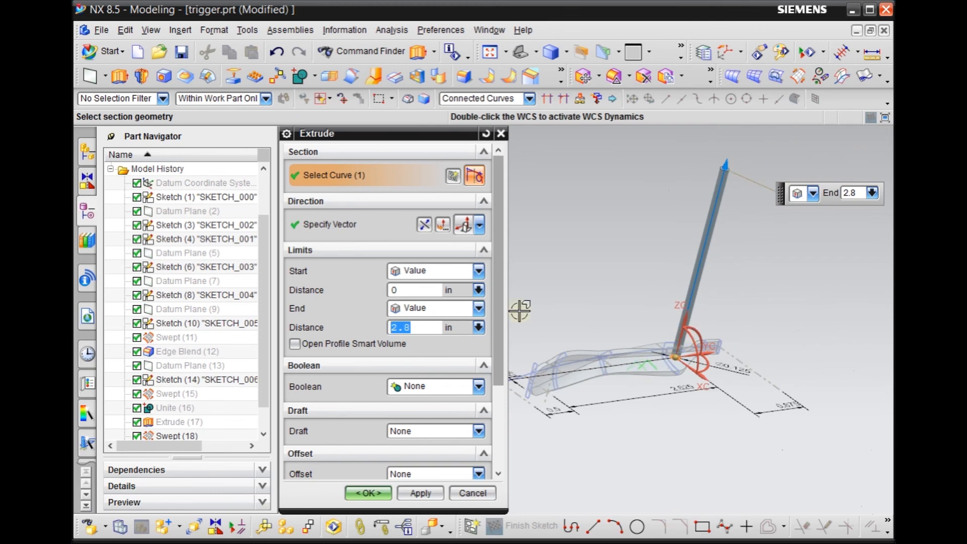
pyautogui.click(455, 271)
pyautogui.click(438, 302)
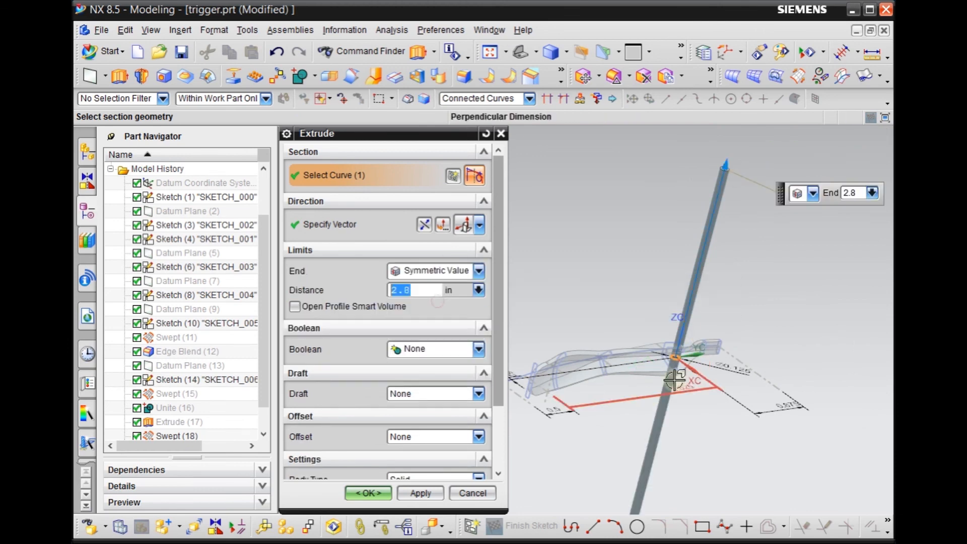
pyautogui.moveTo(767, 340)
pyautogui.mouseDown(button='middle')
pyautogui.moveTo(763, 370)
pyautogui.moveTo(743, 274)
pyautogui.moveTo(728, 284)
pyautogui.mouseUp(button='middle')
pyautogui.moveTo(729, 179); pyautogui.dragTo(680, 313)
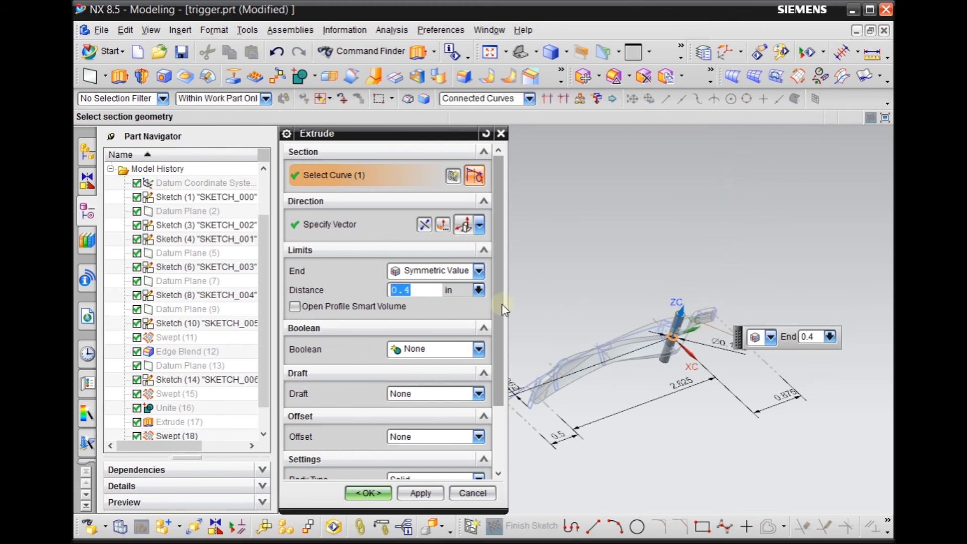
# Step: Try the Subtract Boolean on the extruded cylinder against the trigger body, preview the result, and undo the preview
pyautogui.scroll(-3, 502, 304)
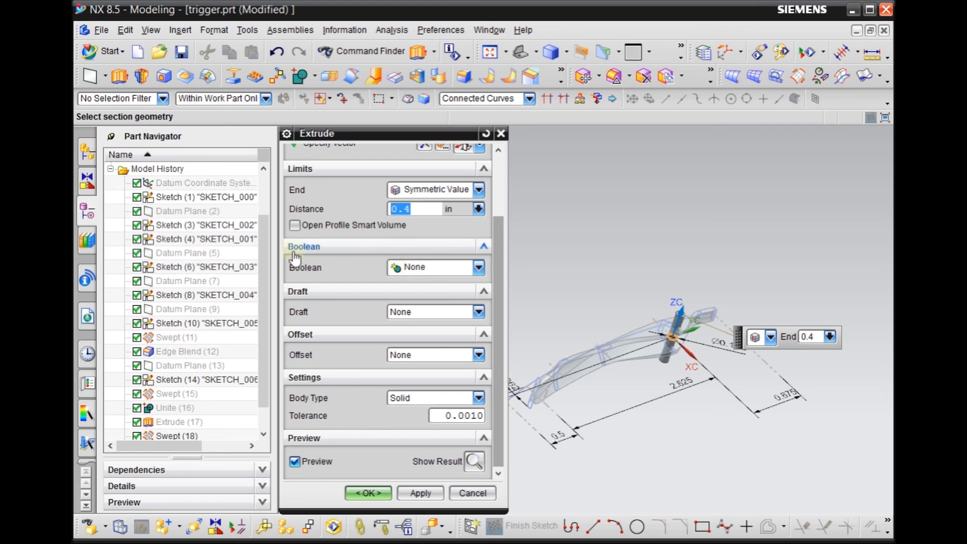
pyautogui.scroll(2, 654, 372)
pyautogui.click(454, 268)
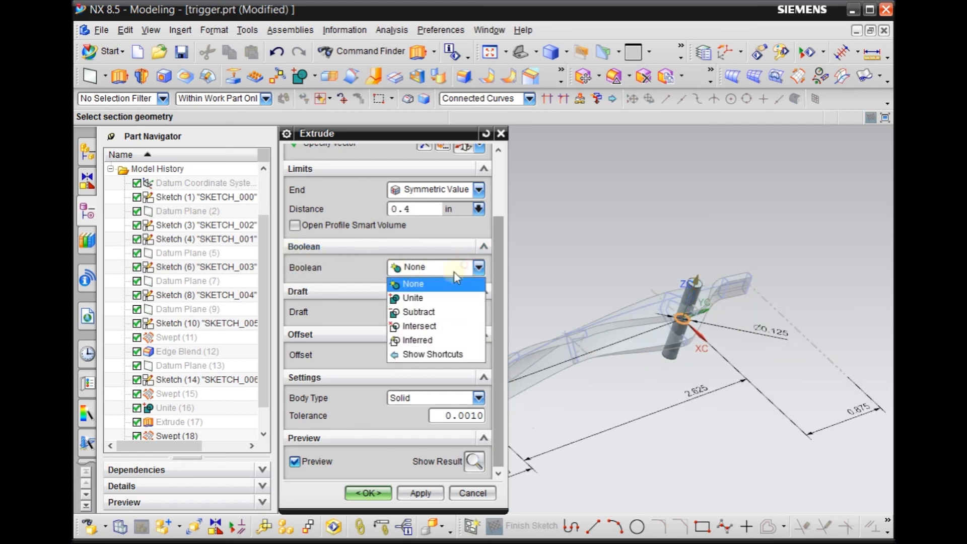
pyautogui.click(425, 313)
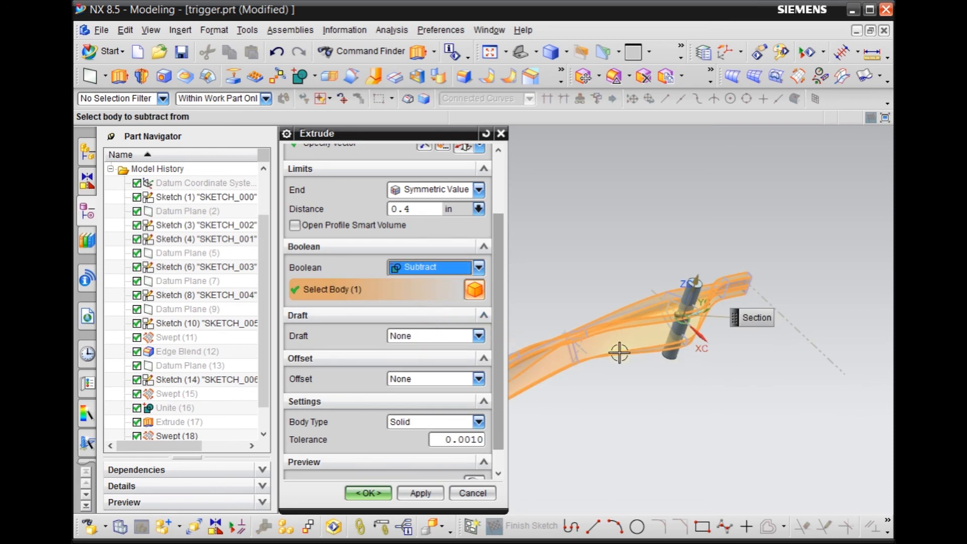
pyautogui.scroll(-1, 501, 371)
pyautogui.click(474, 461)
pyautogui.scroll(4, 675, 292)
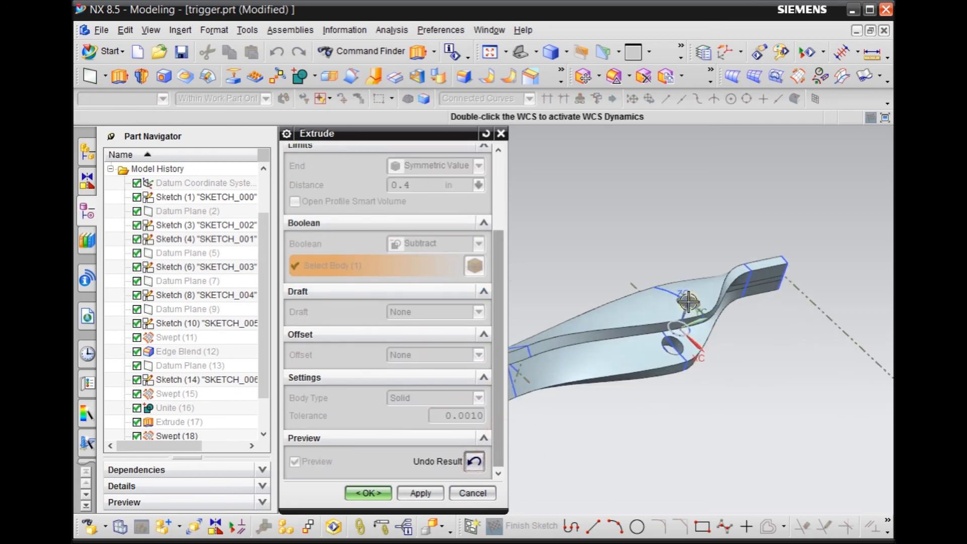
pyautogui.scroll(-4, 675, 291)
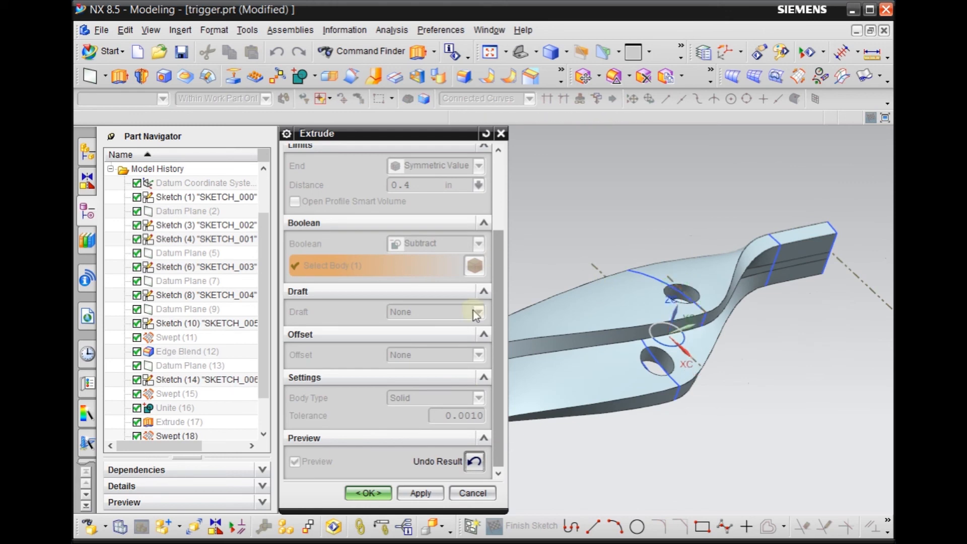
pyautogui.click(472, 462)
# Step: Try the Unite Boolean for the extruded cylinder, preview it joined to the trigger body, and undo the preview
pyautogui.click(479, 243)
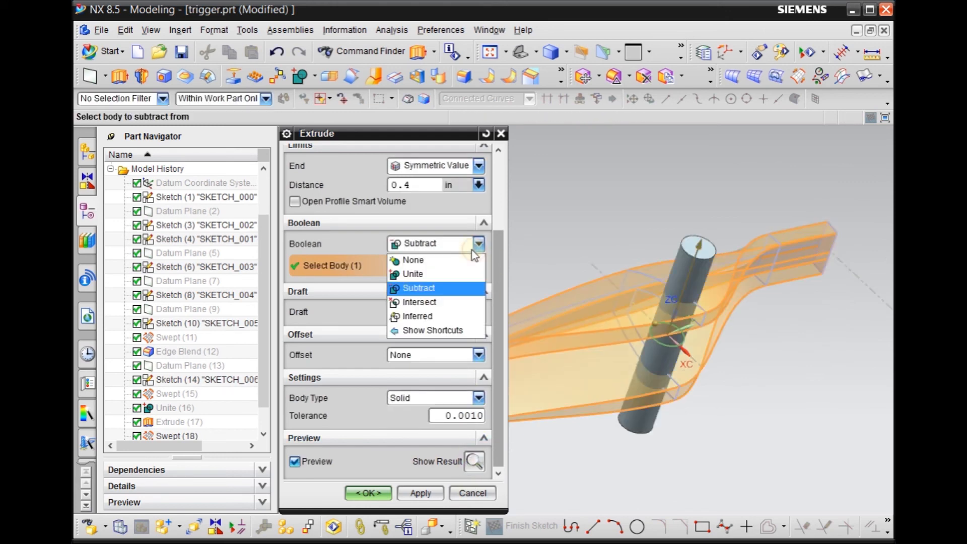
pyautogui.click(426, 275)
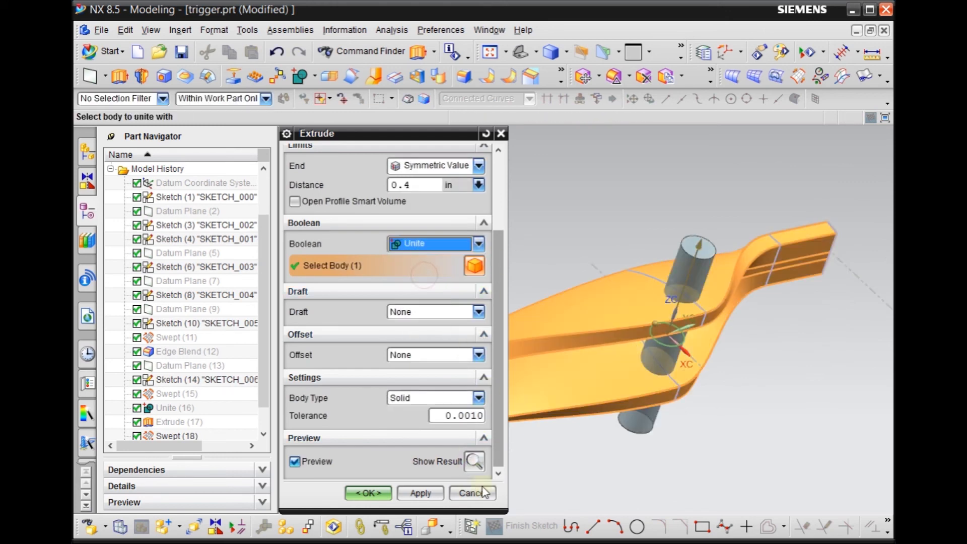
pyautogui.click(474, 461)
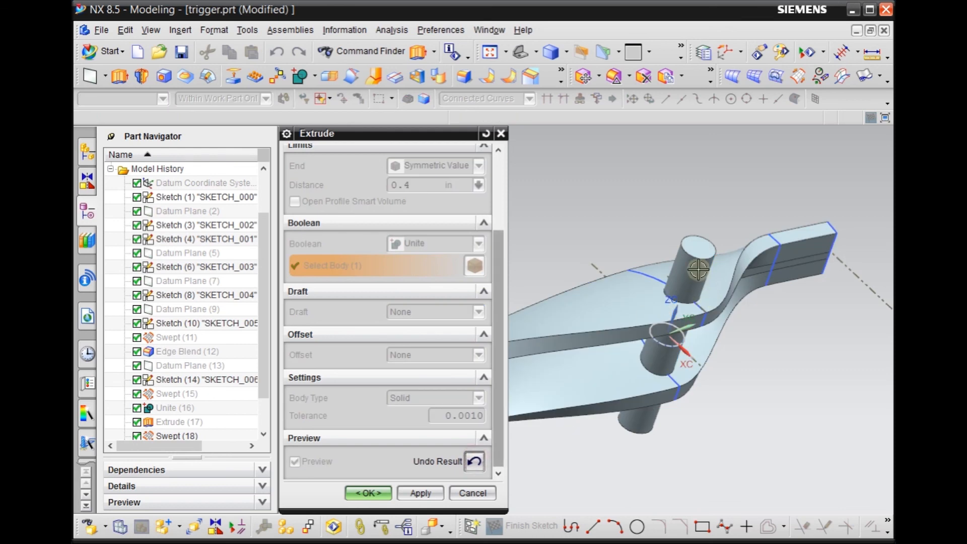
pyautogui.click(476, 462)
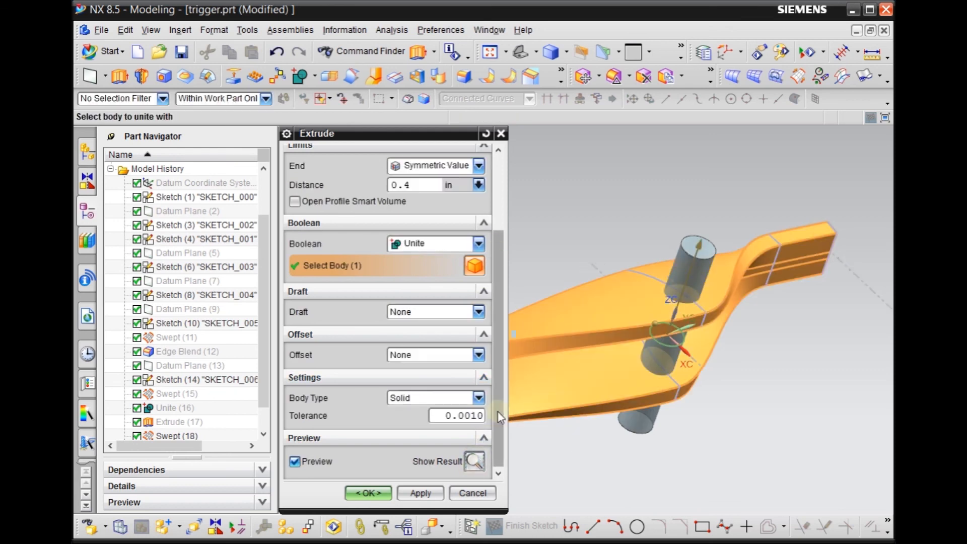
# Step: Set the extrusion's Boolean to None and create the cylinder as a separate body
pyautogui.click(429, 244)
pyautogui.click(426, 259)
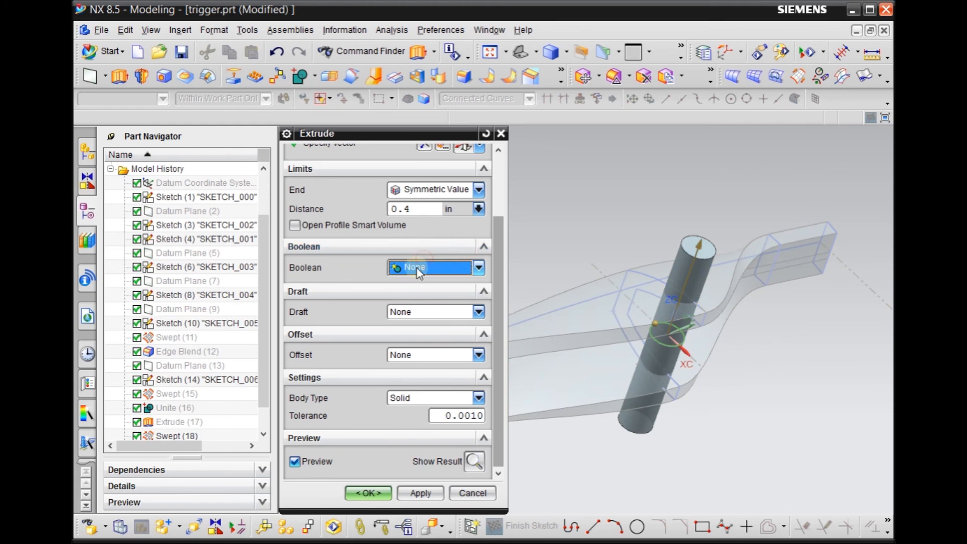
pyautogui.click(368, 494)
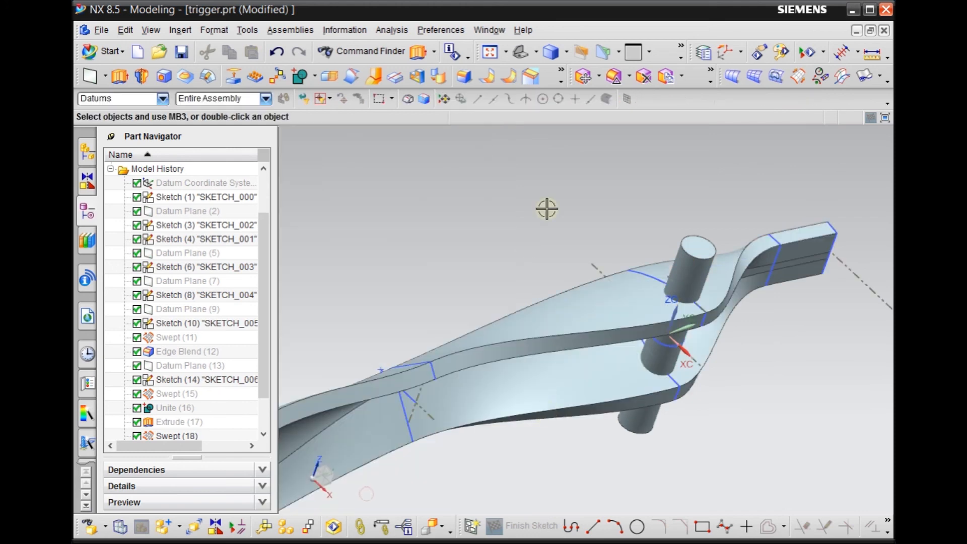
# Step: Subtract the cylinder from the trigger body to cut a hole through both side walls
pyautogui.click(302, 79)
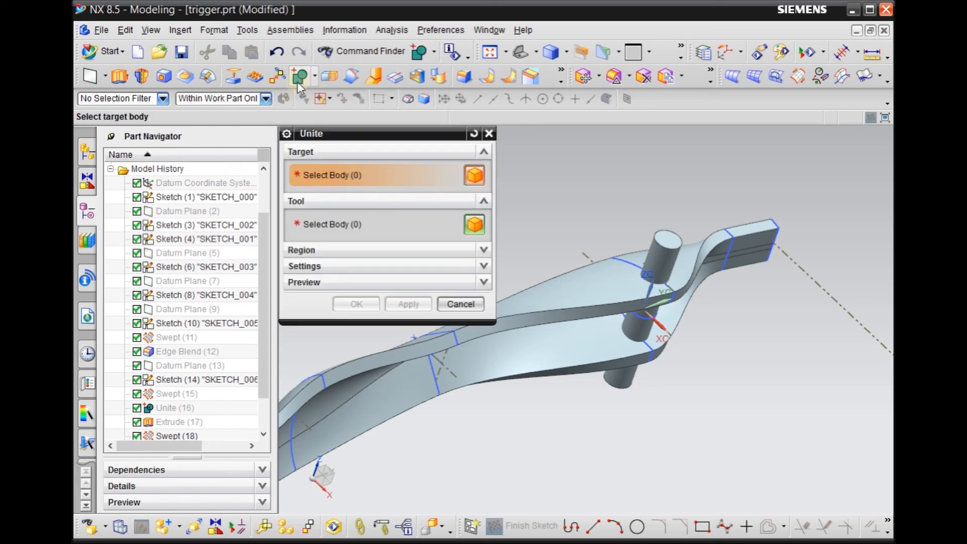
pyautogui.press('Escape')
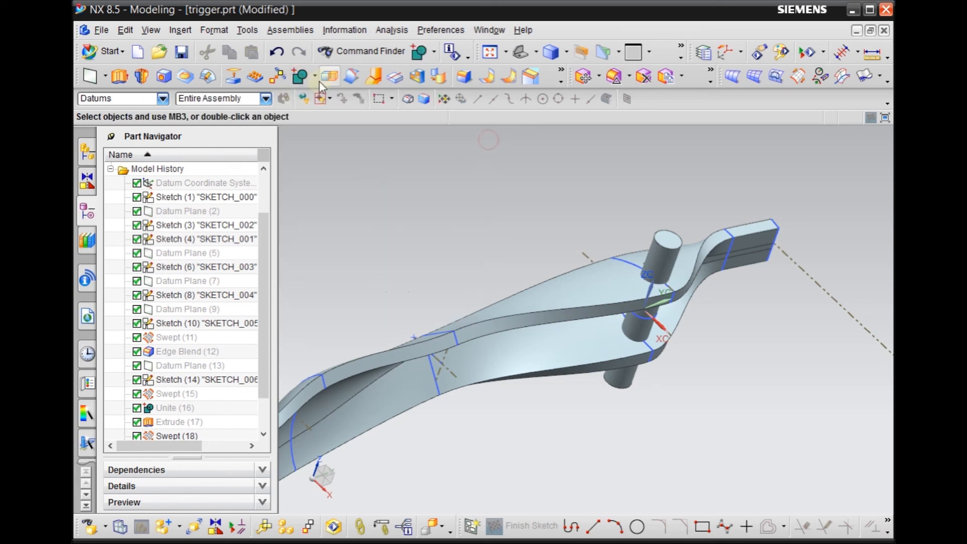
pyautogui.click(315, 78)
pyautogui.click(325, 111)
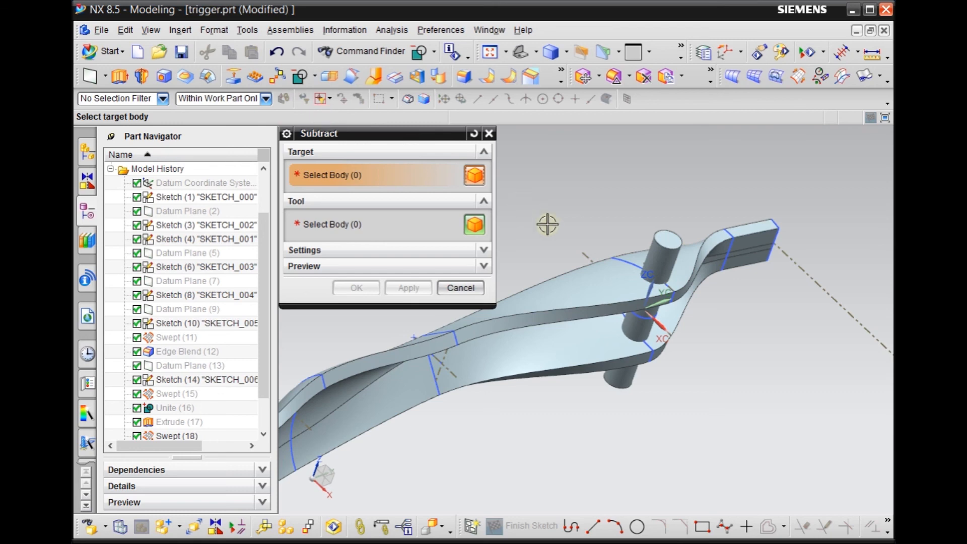
pyautogui.click(578, 289)
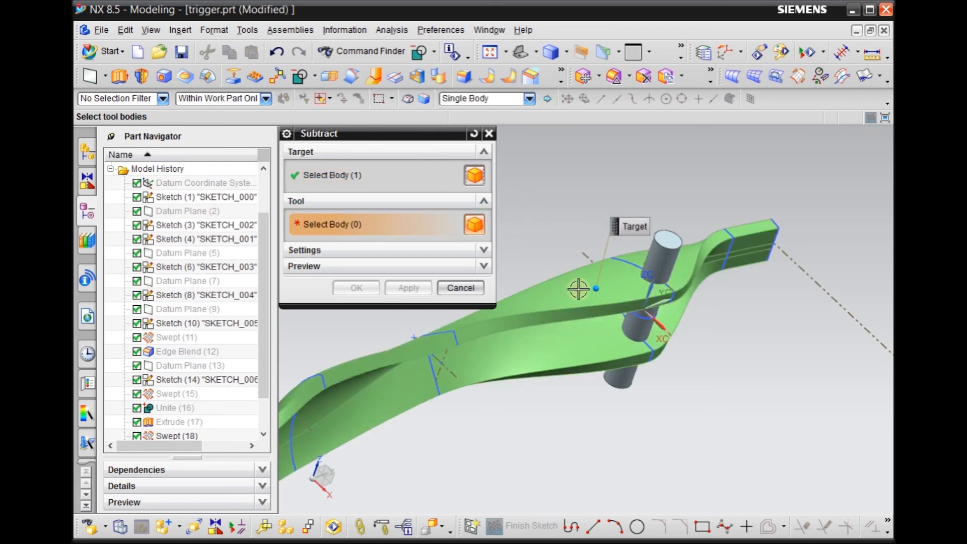
pyautogui.moveTo(671, 435); pyautogui.dragTo(653, 412, button='middle')
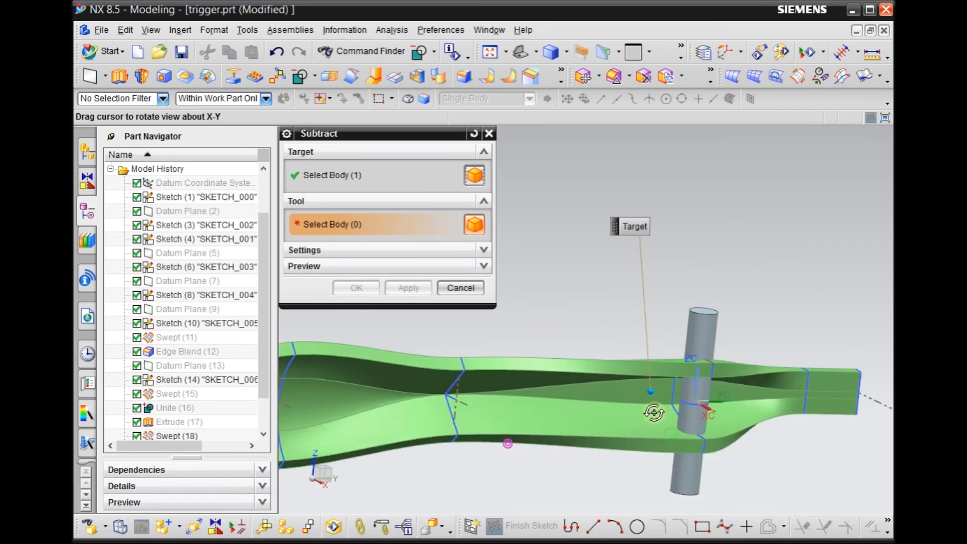
pyautogui.scroll(3, 722, 354)
pyautogui.moveTo(722, 354); pyautogui.dragTo(747, 237, button='middle')
pyautogui.click(701, 246)
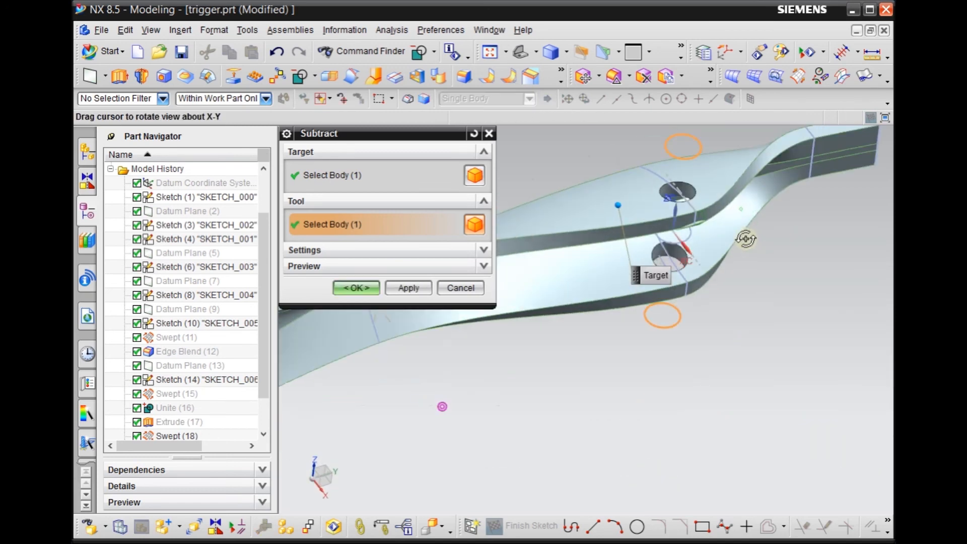
pyautogui.click(356, 288)
# Step: Check the finished trigger body with its rounded end and through hole, and save the part
pyautogui.moveTo(705, 348); pyautogui.dragTo(650, 446, button='middle')
pyautogui.scroll(5, 572, 395)
pyautogui.moveTo(552, 395); pyautogui.dragTo(778, 367, button='middle')
pyautogui.scroll(-3, 803, 324)
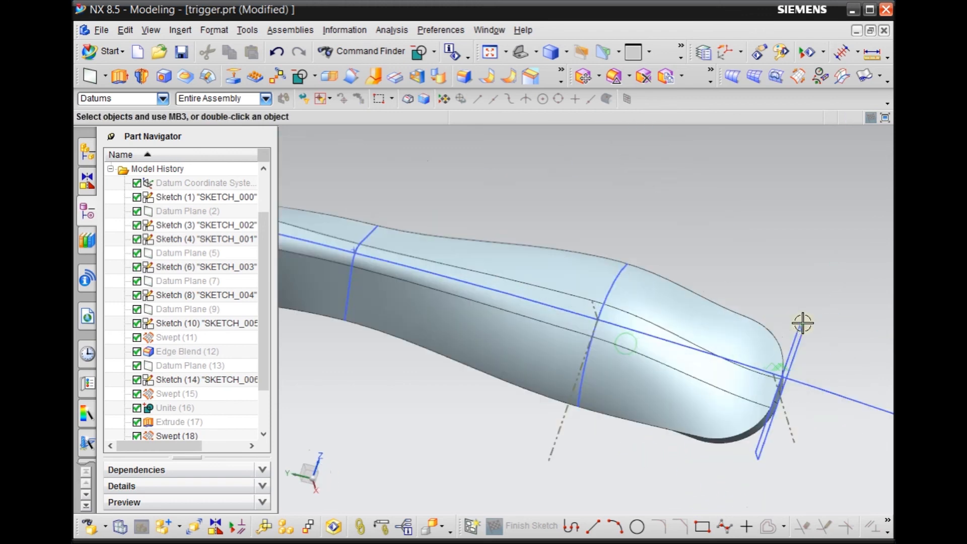
pyautogui.moveTo(803, 327); pyautogui.dragTo(559, 385, button='middle')
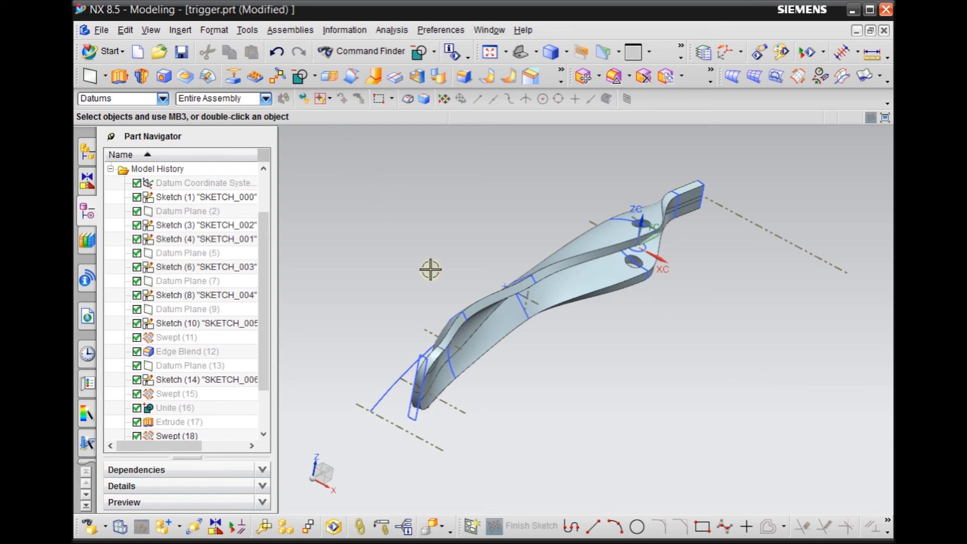
pyautogui.scroll(-2, 572, 318)
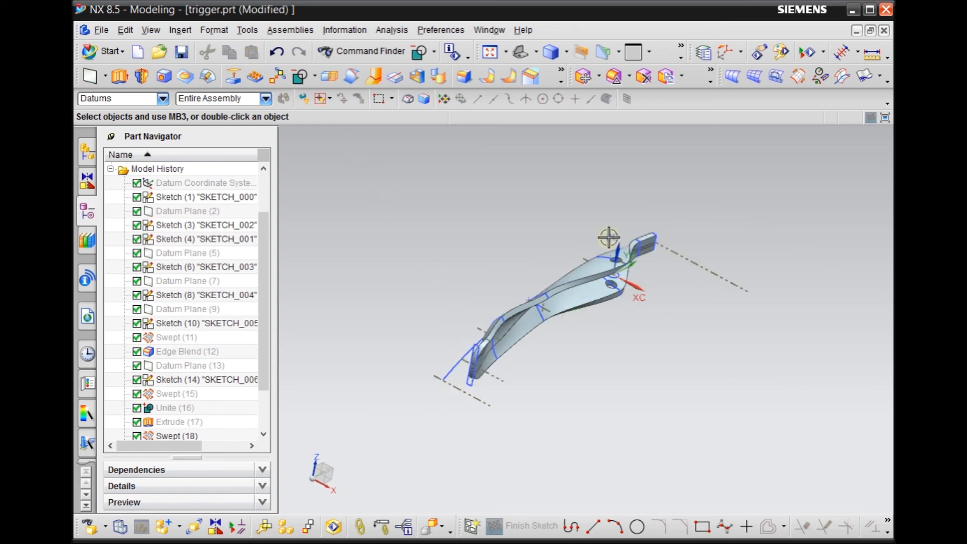
pyautogui.scroll(2, 609, 237)
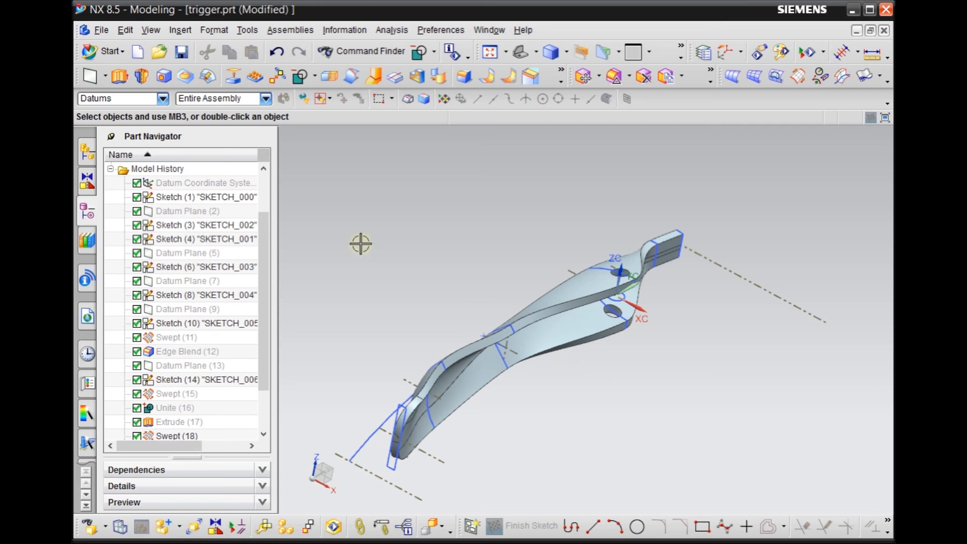
pyautogui.click(177, 52)
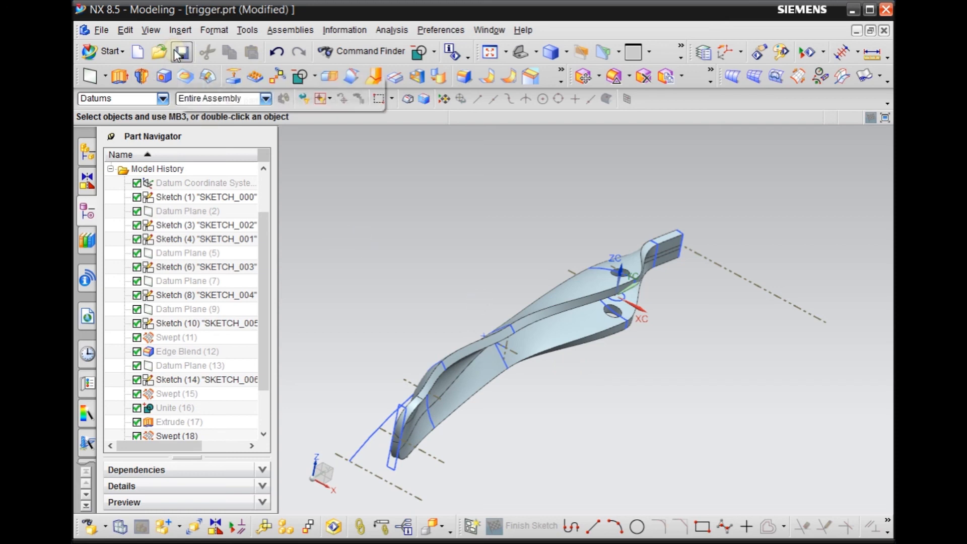